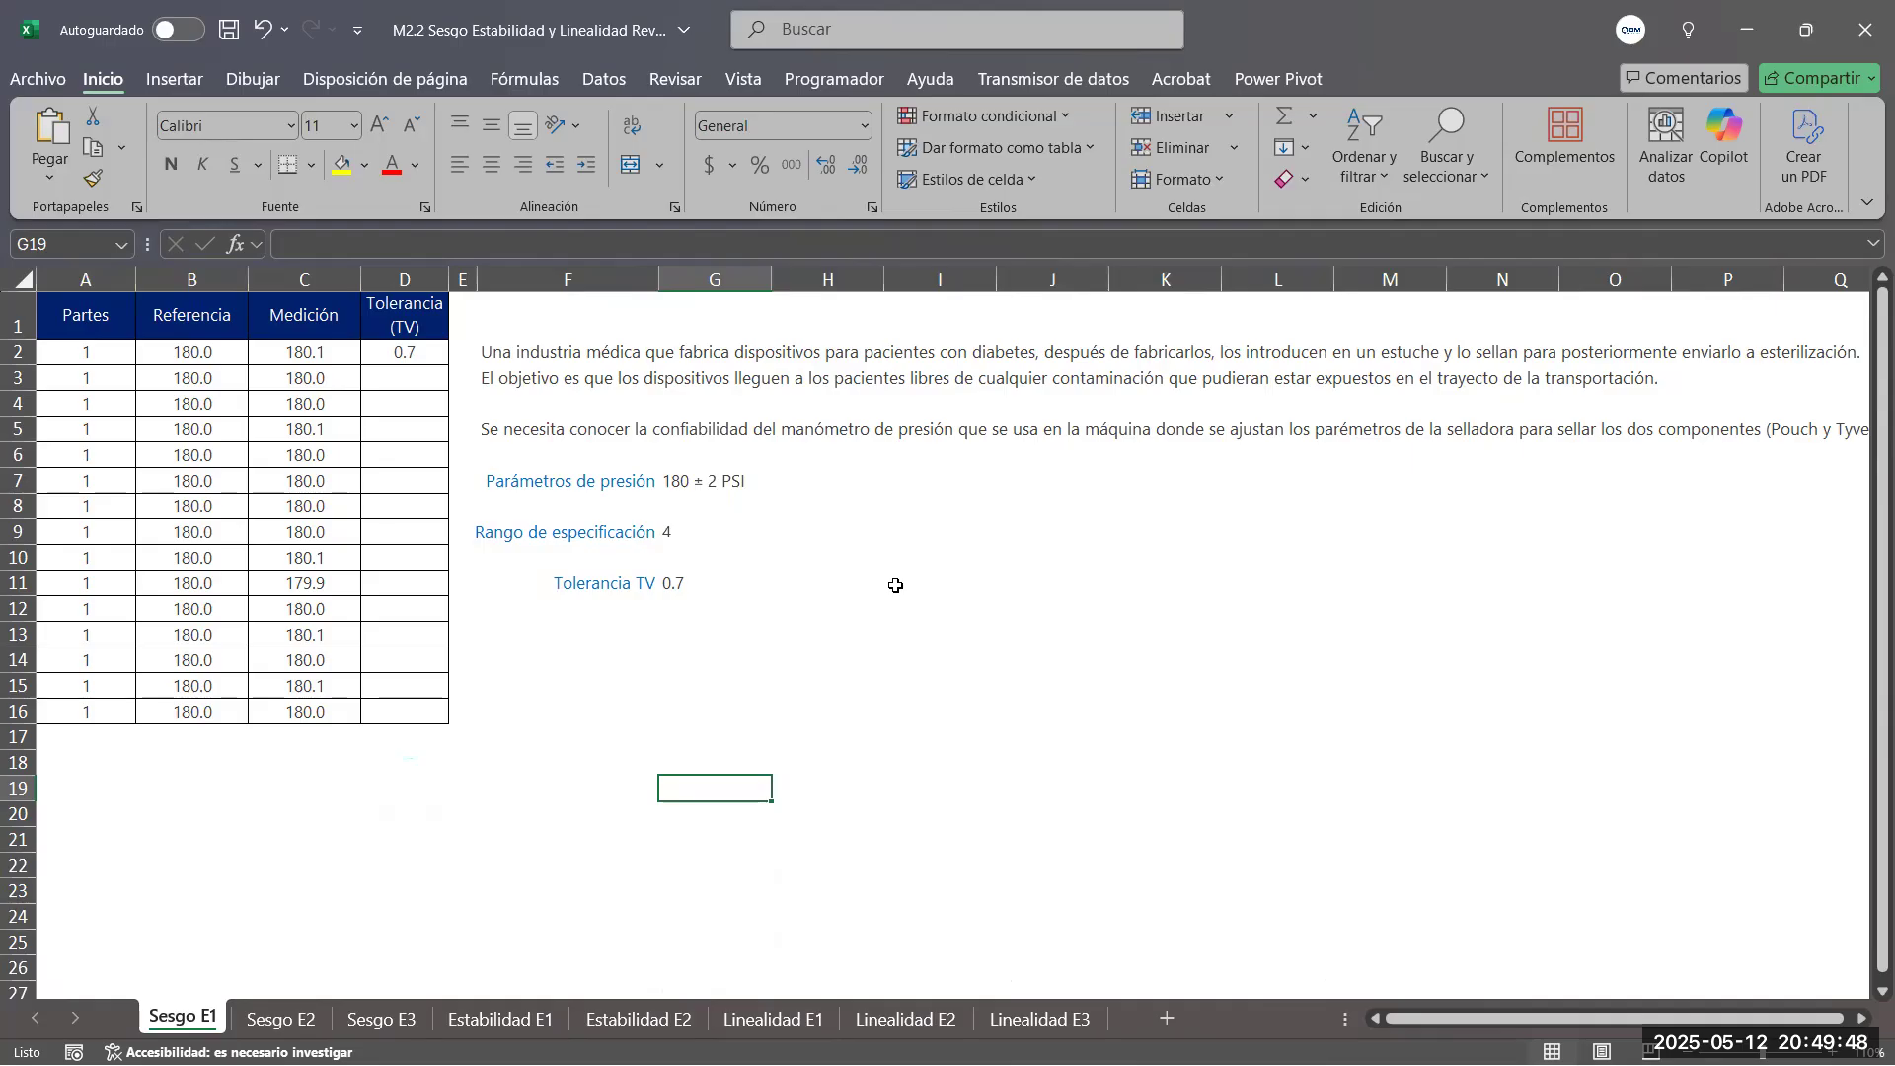
# Examine the Referencia and Medición data on the Sesgo E1 sheet together with the pressure parameters in G7
pyautogui.moveTo(202, 352); pyautogui.dragTo(329, 712)
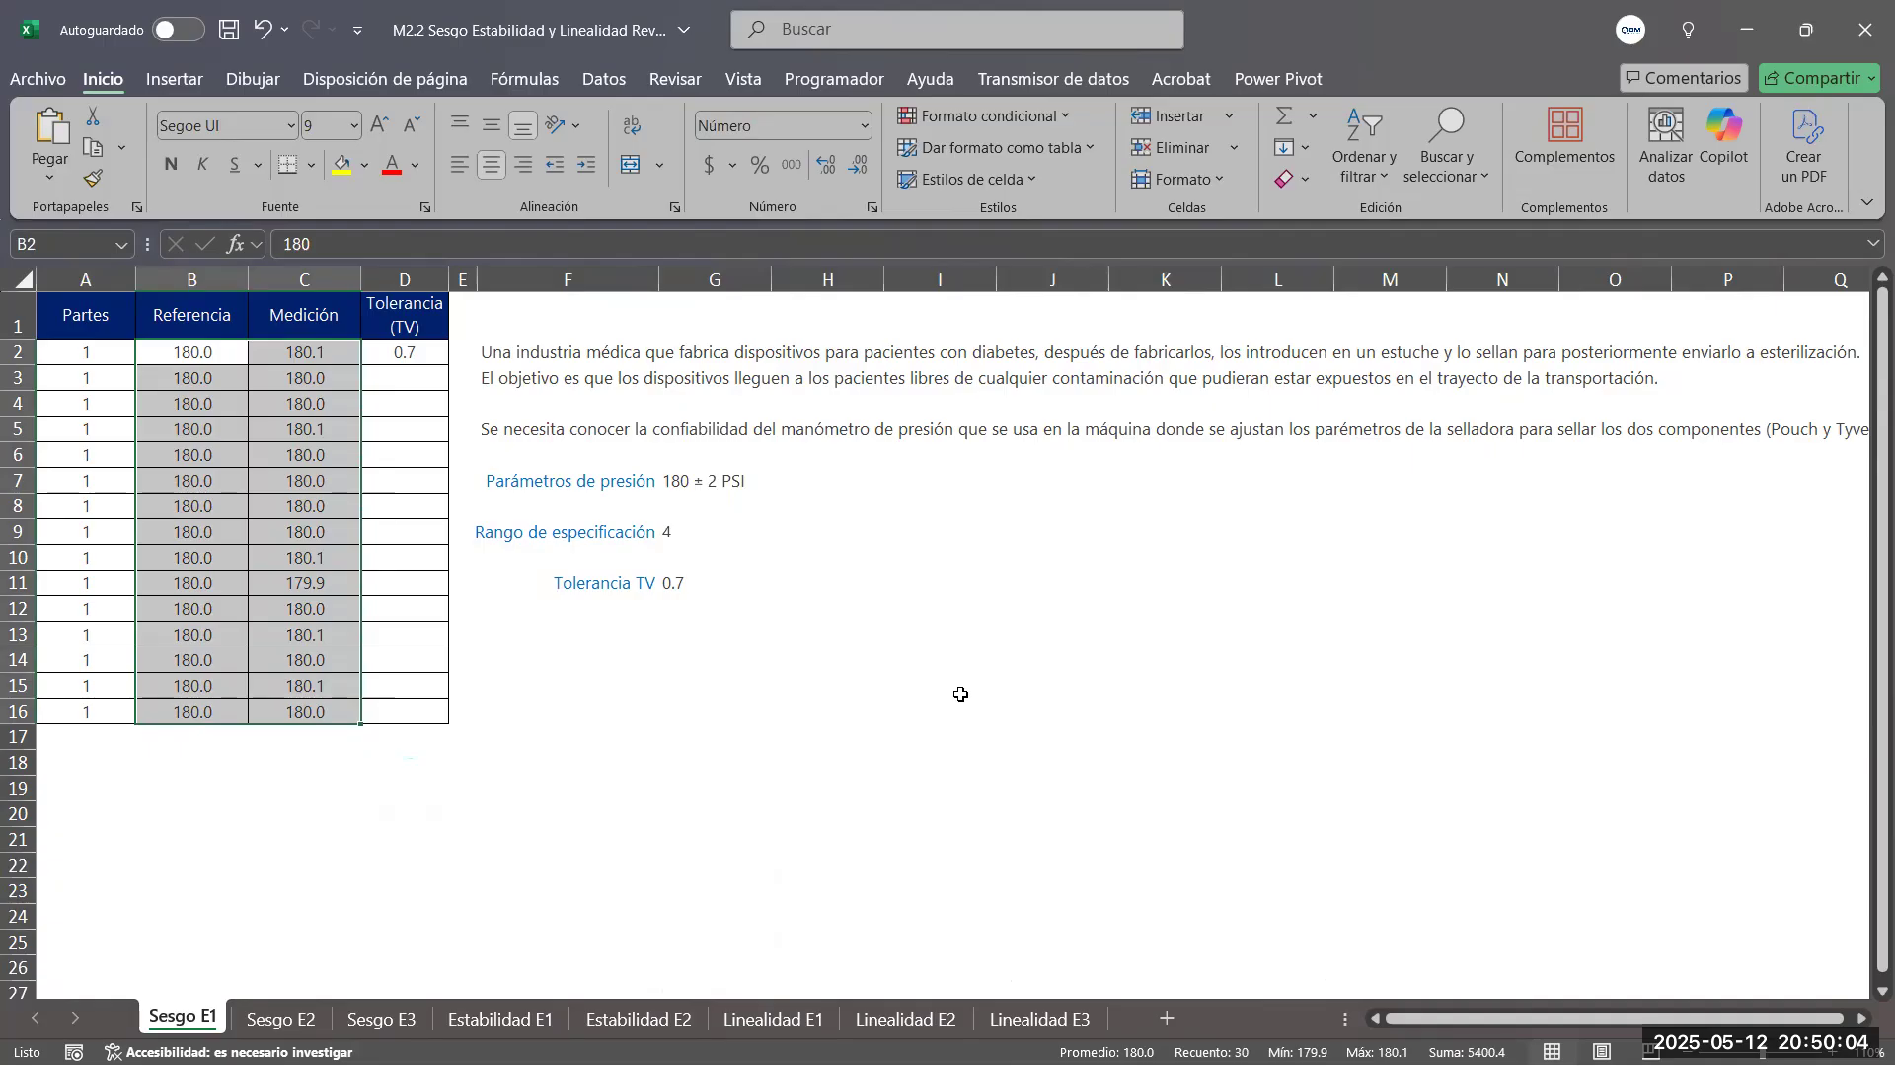
pyautogui.click(986, 681)
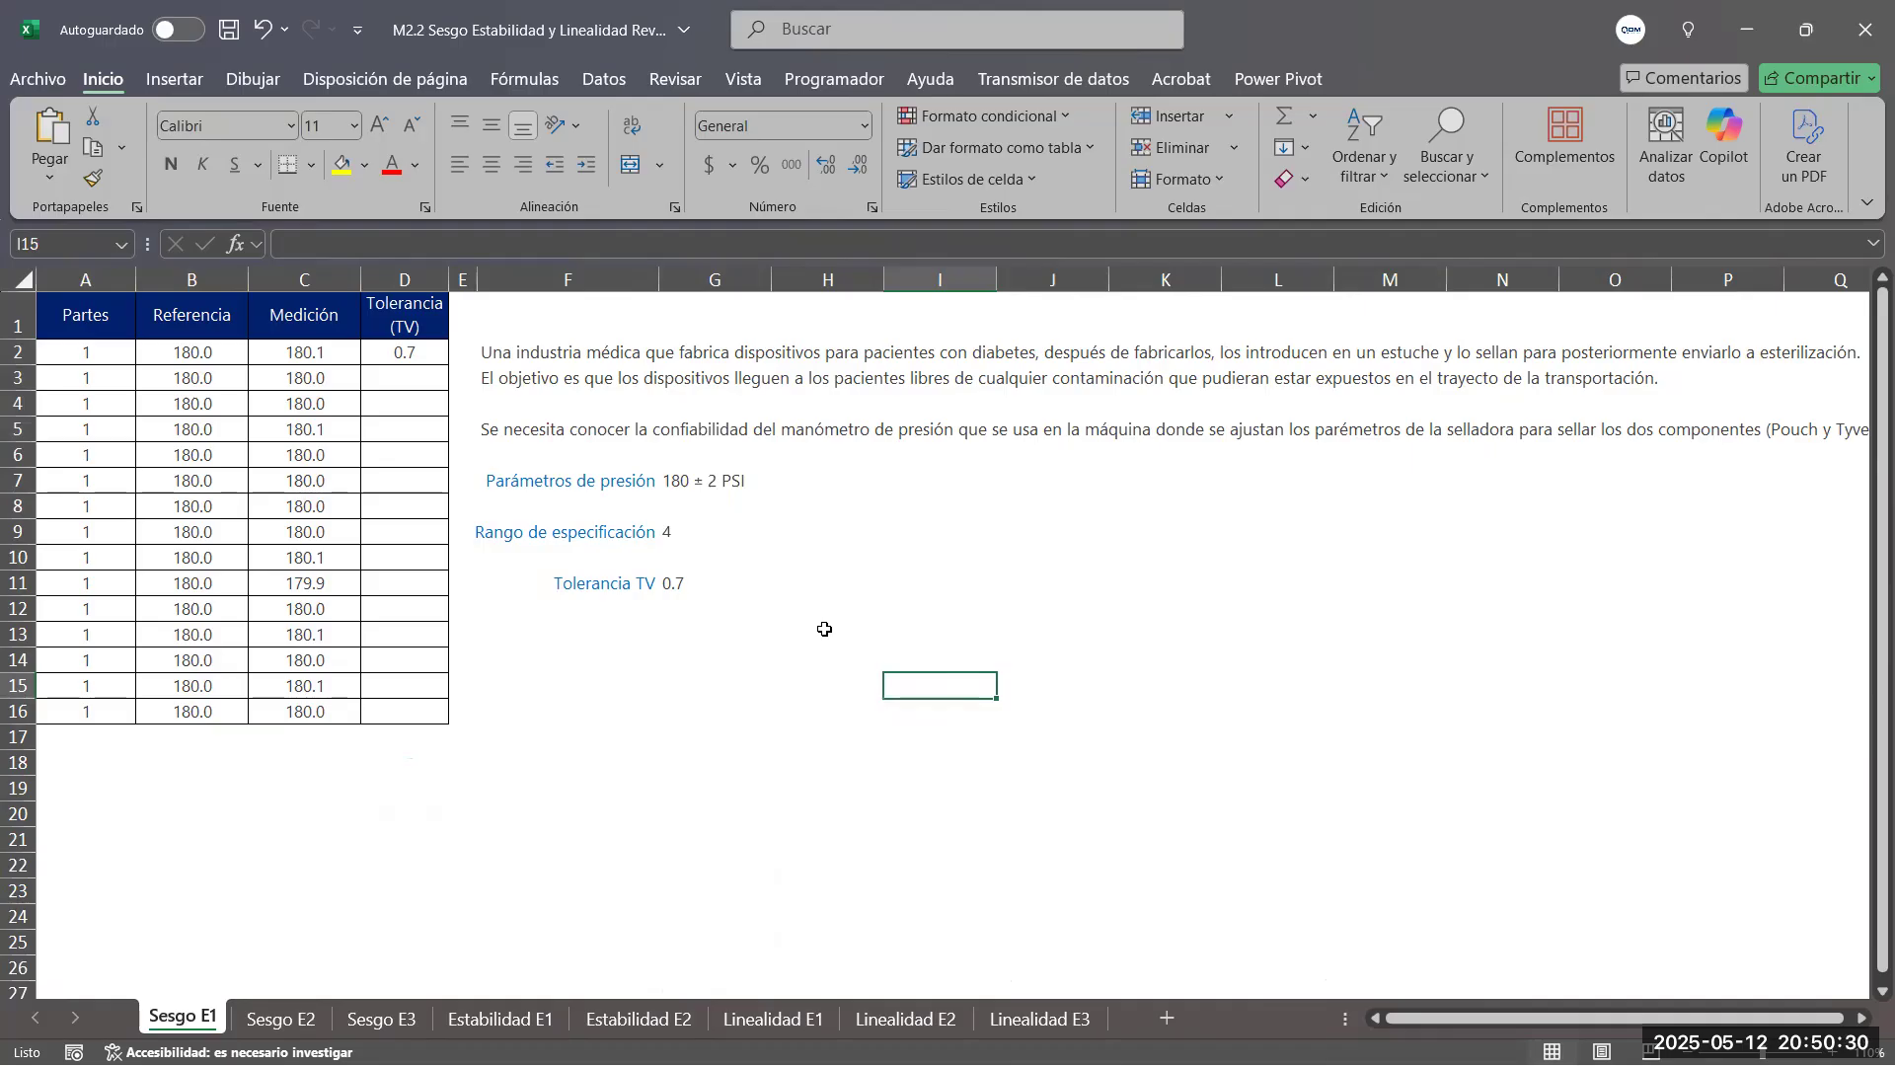
pyautogui.click(671, 474)
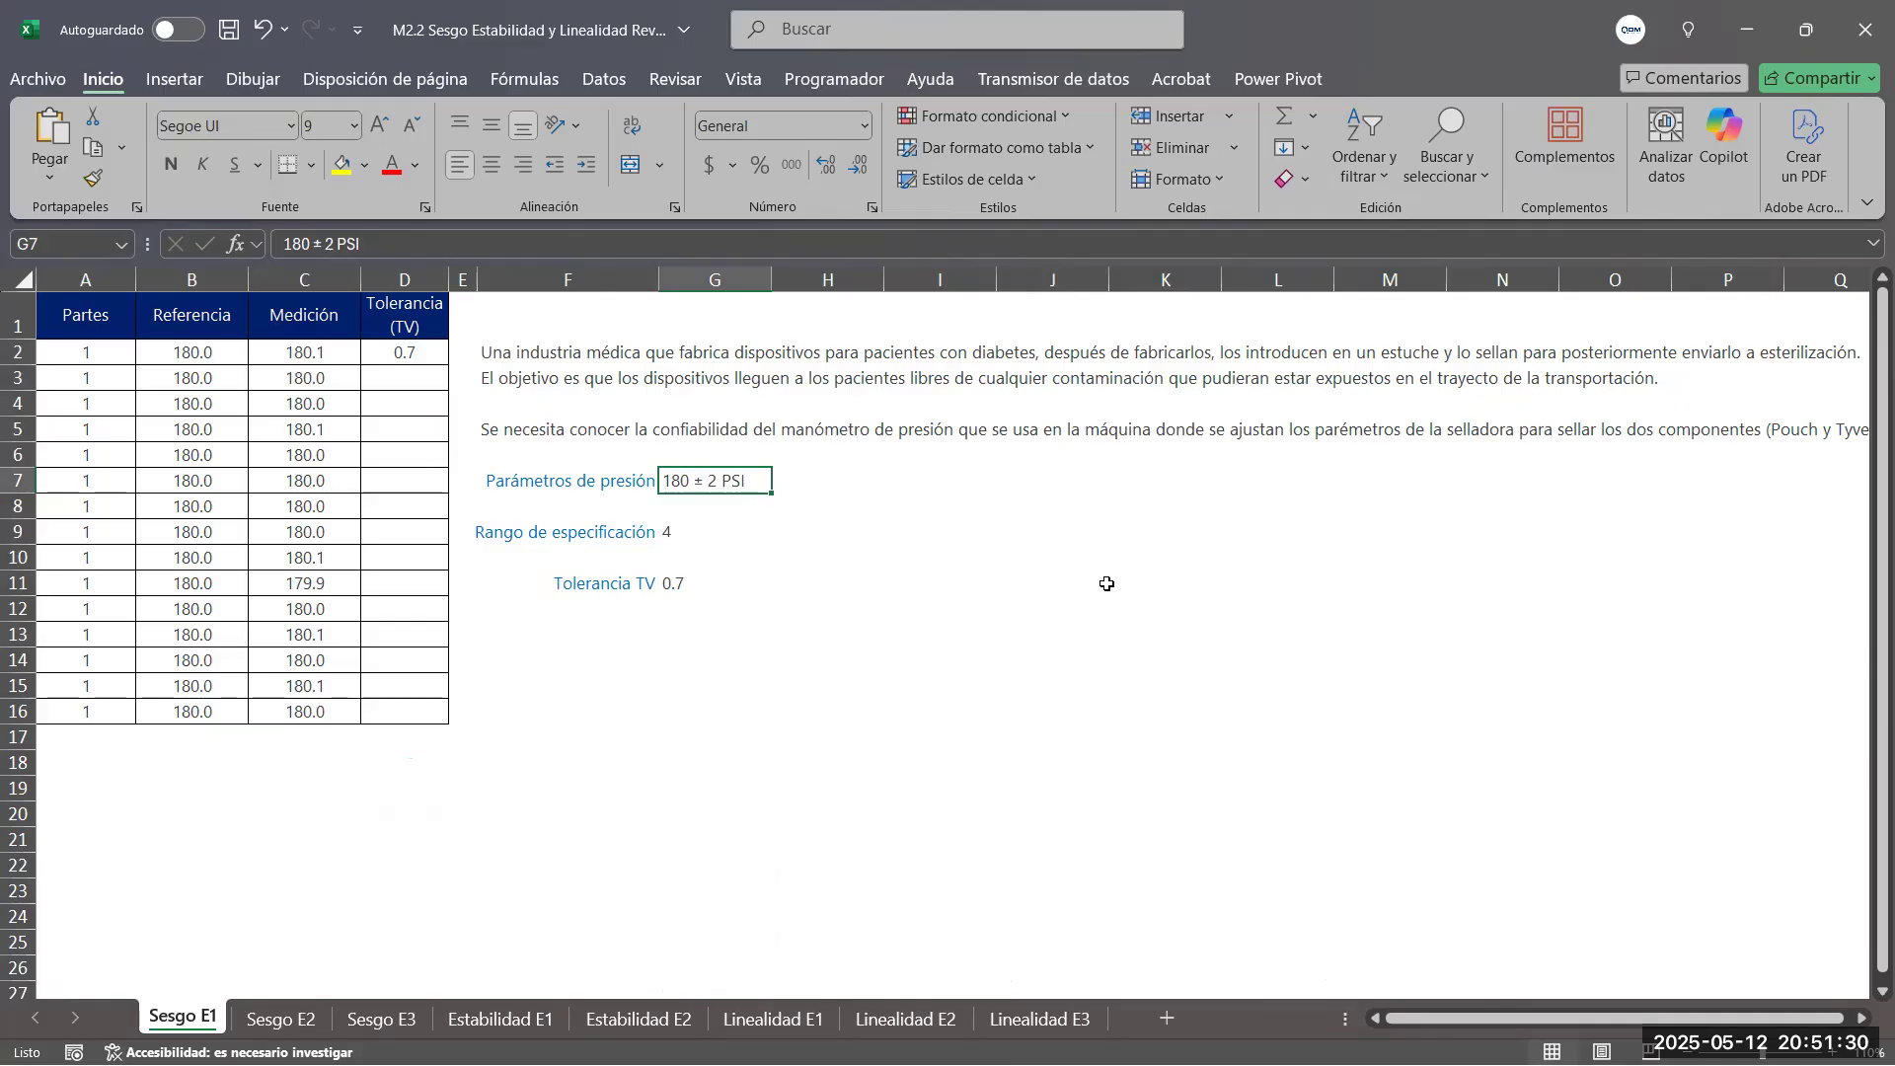
pyautogui.moveTo(193, 352); pyautogui.dragTo(241, 592)
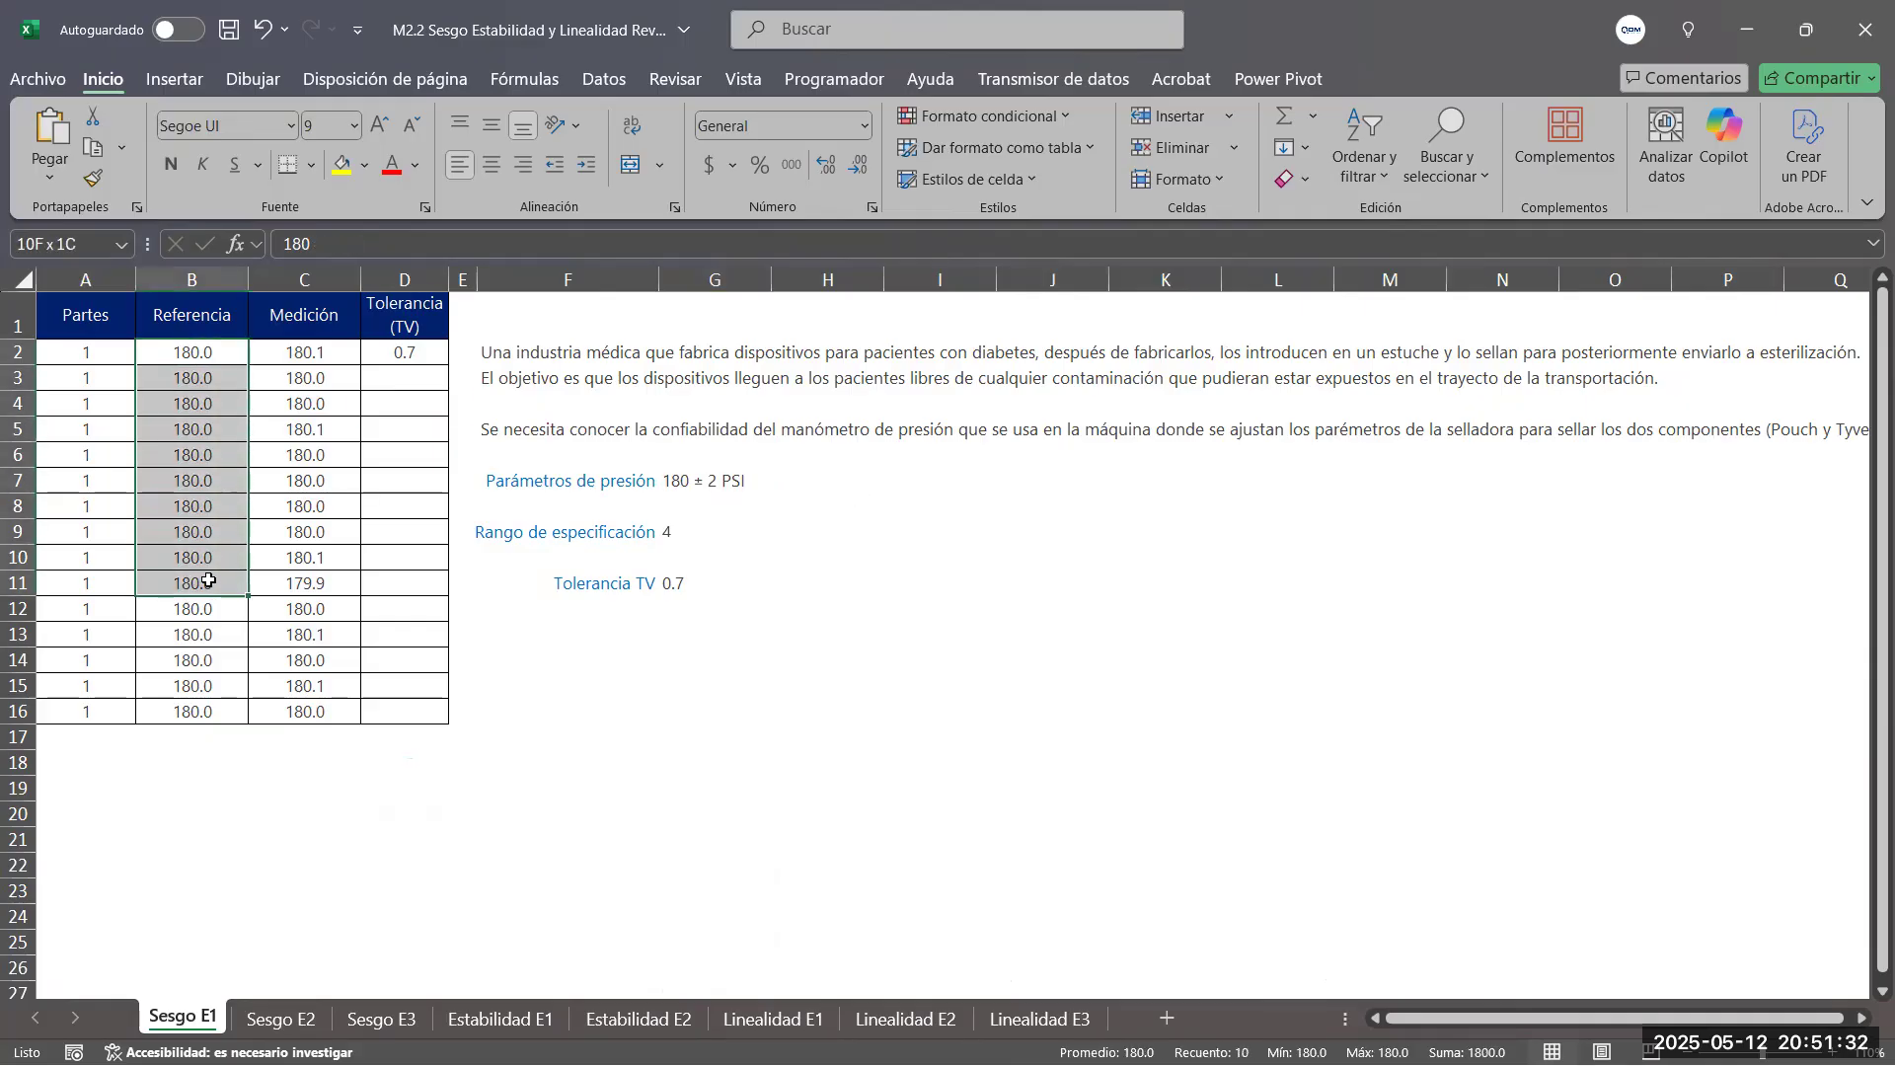
pyautogui.click(336, 361)
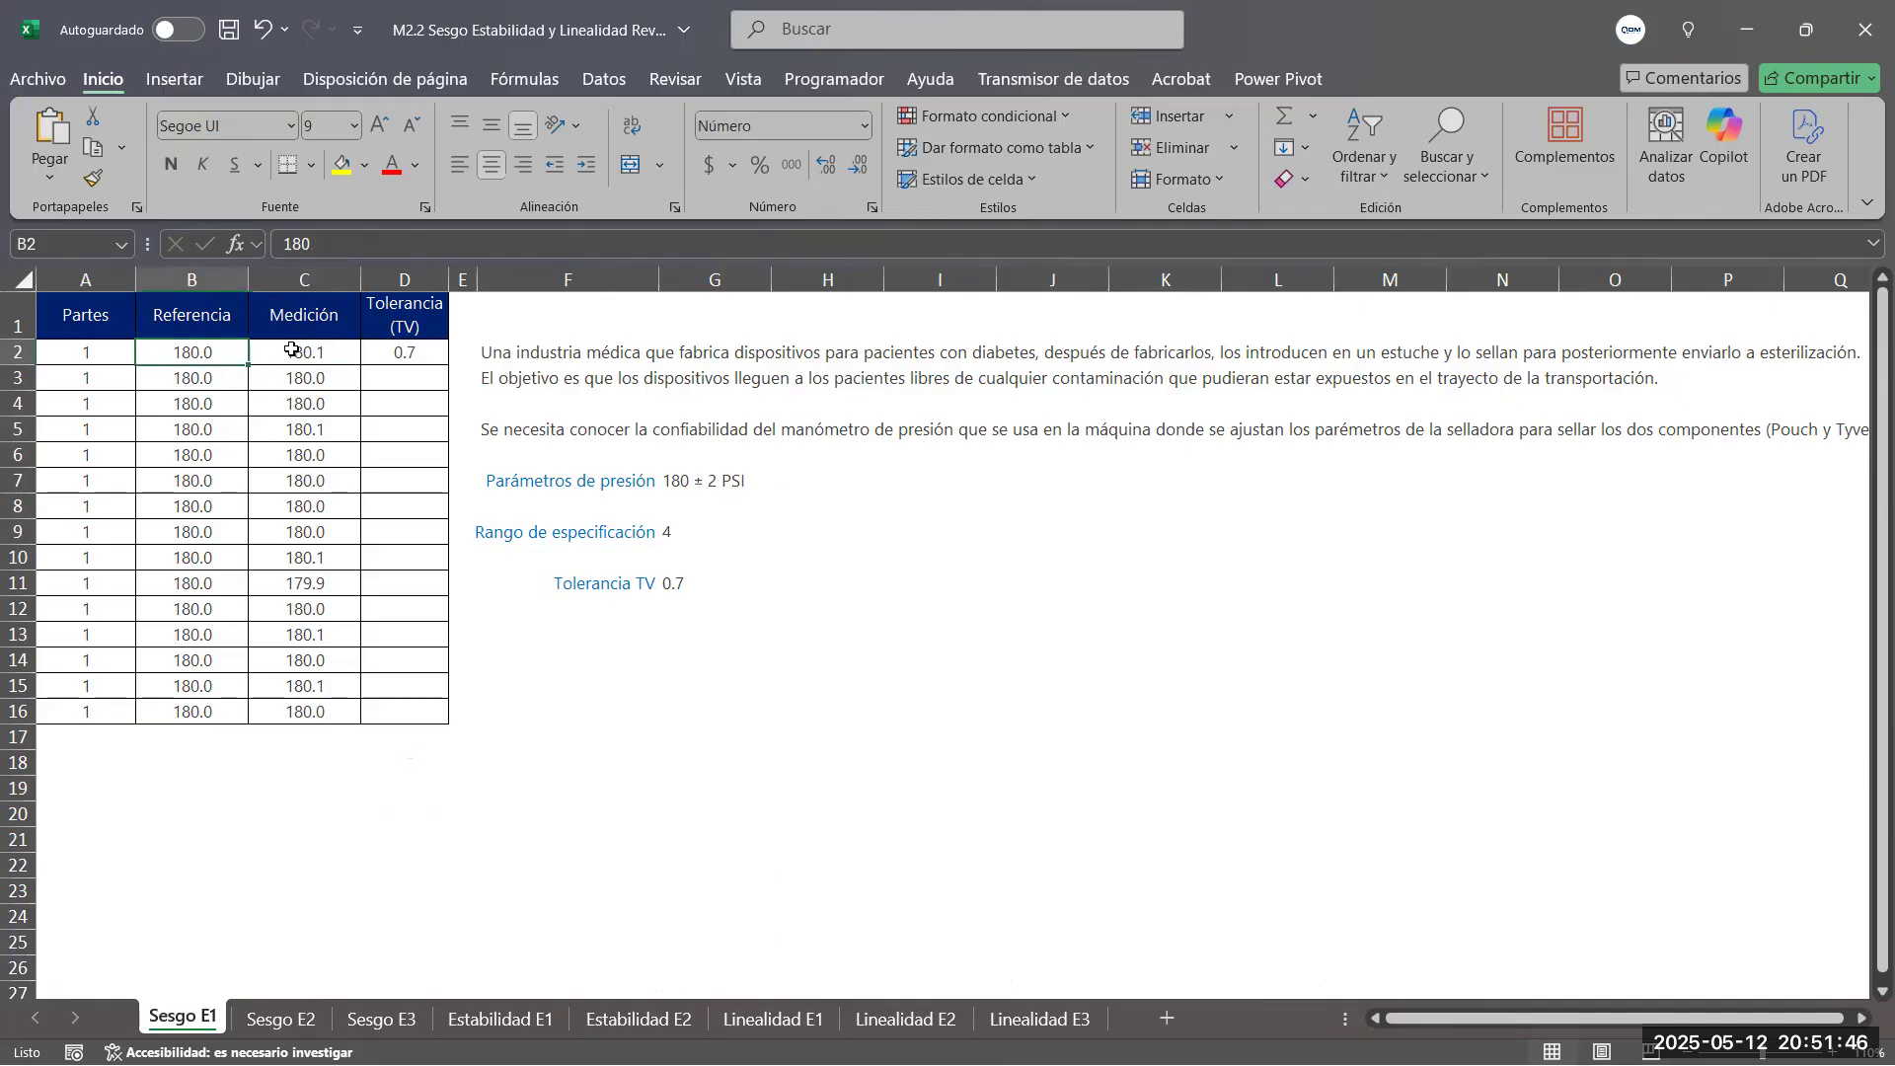
pyautogui.click(189, 346)
pyautogui.click(314, 355)
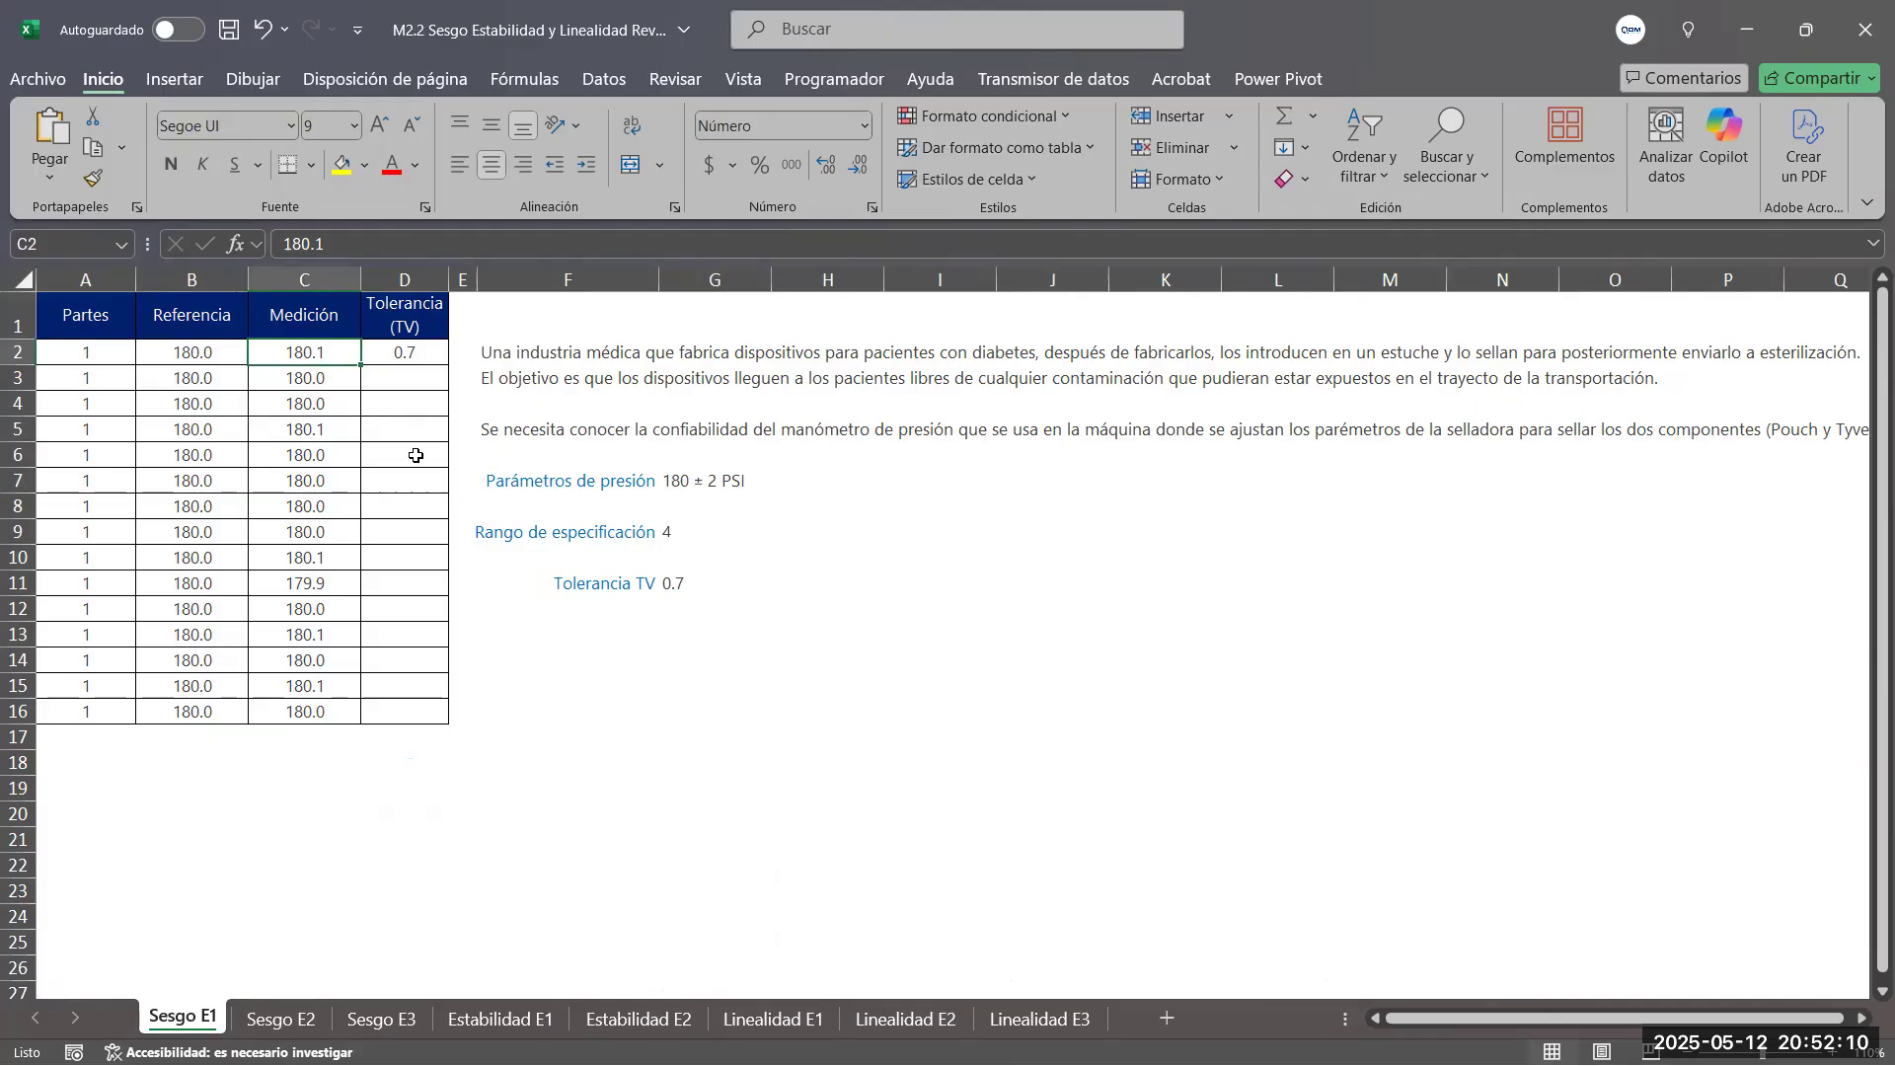
pyautogui.click(965, 539)
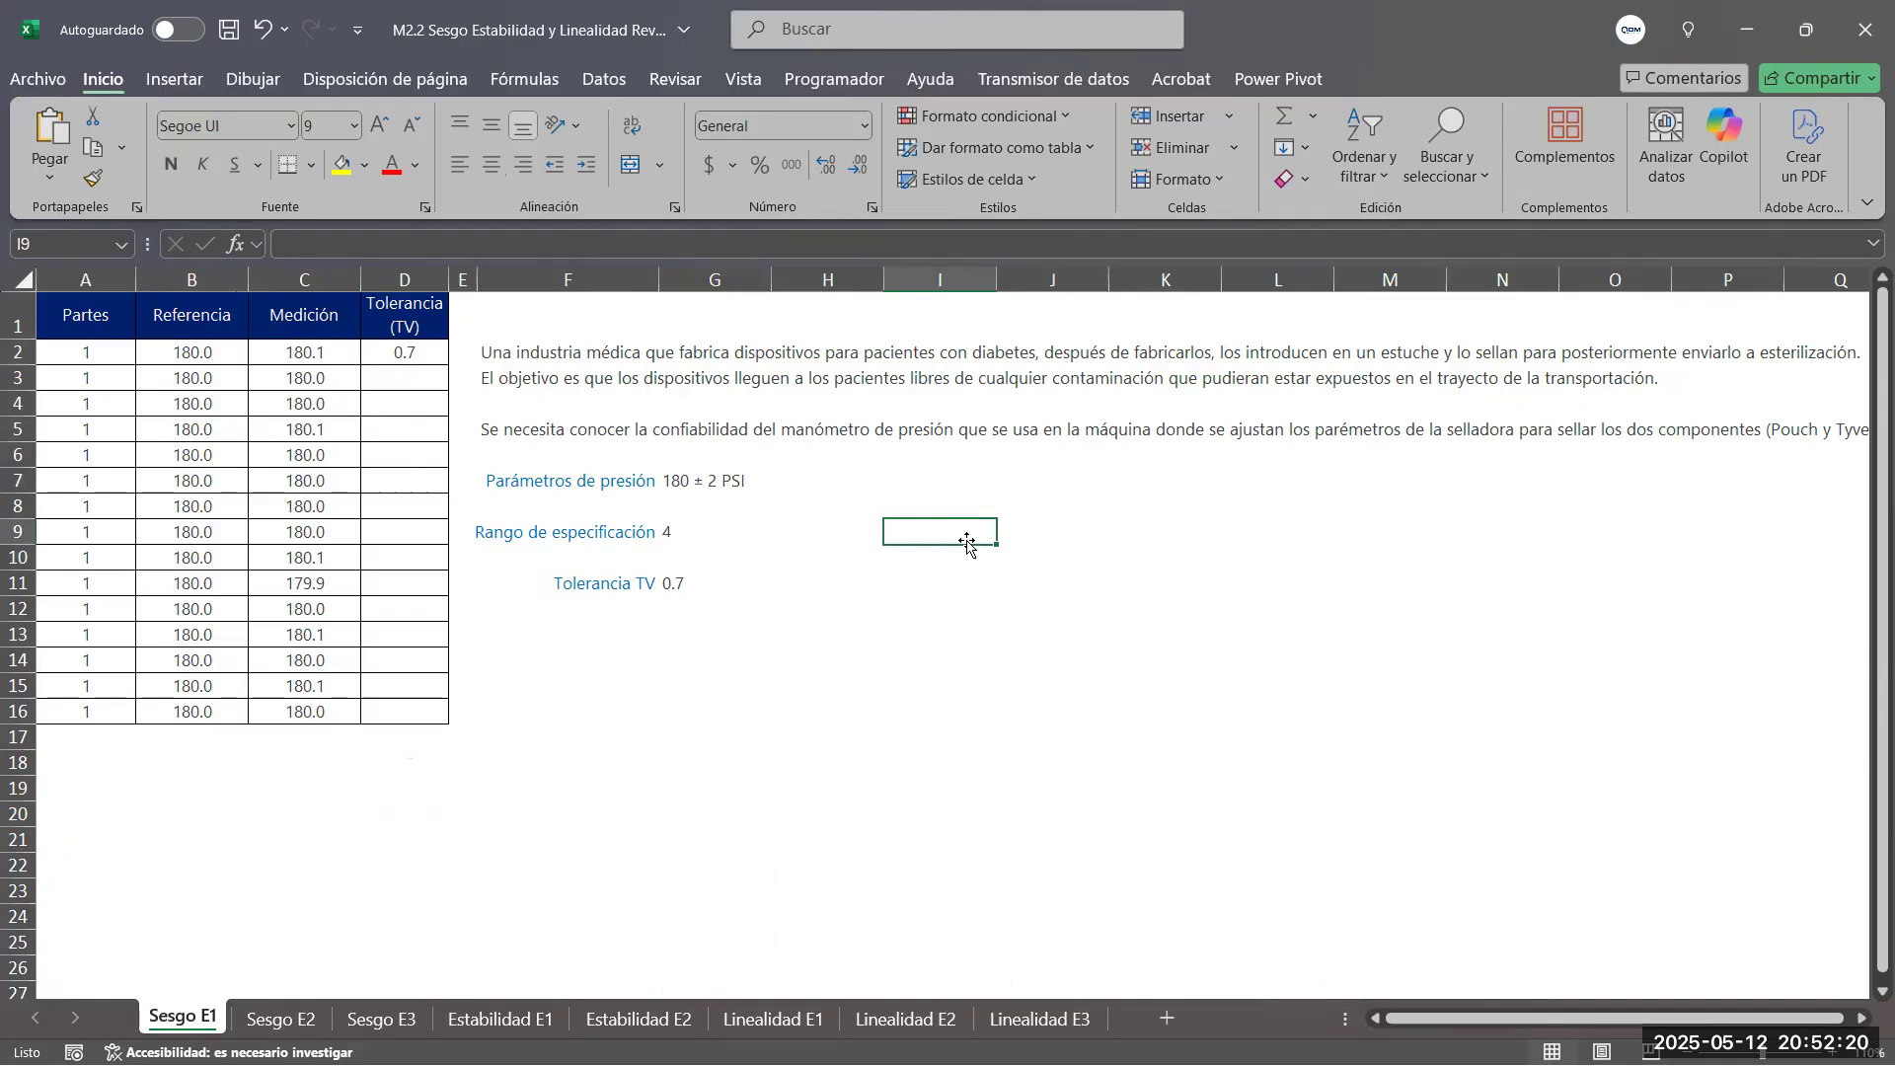
# Compare the reference value with its measurement row by row for rows 3 to 5 of the table
pyautogui.click(196, 379)
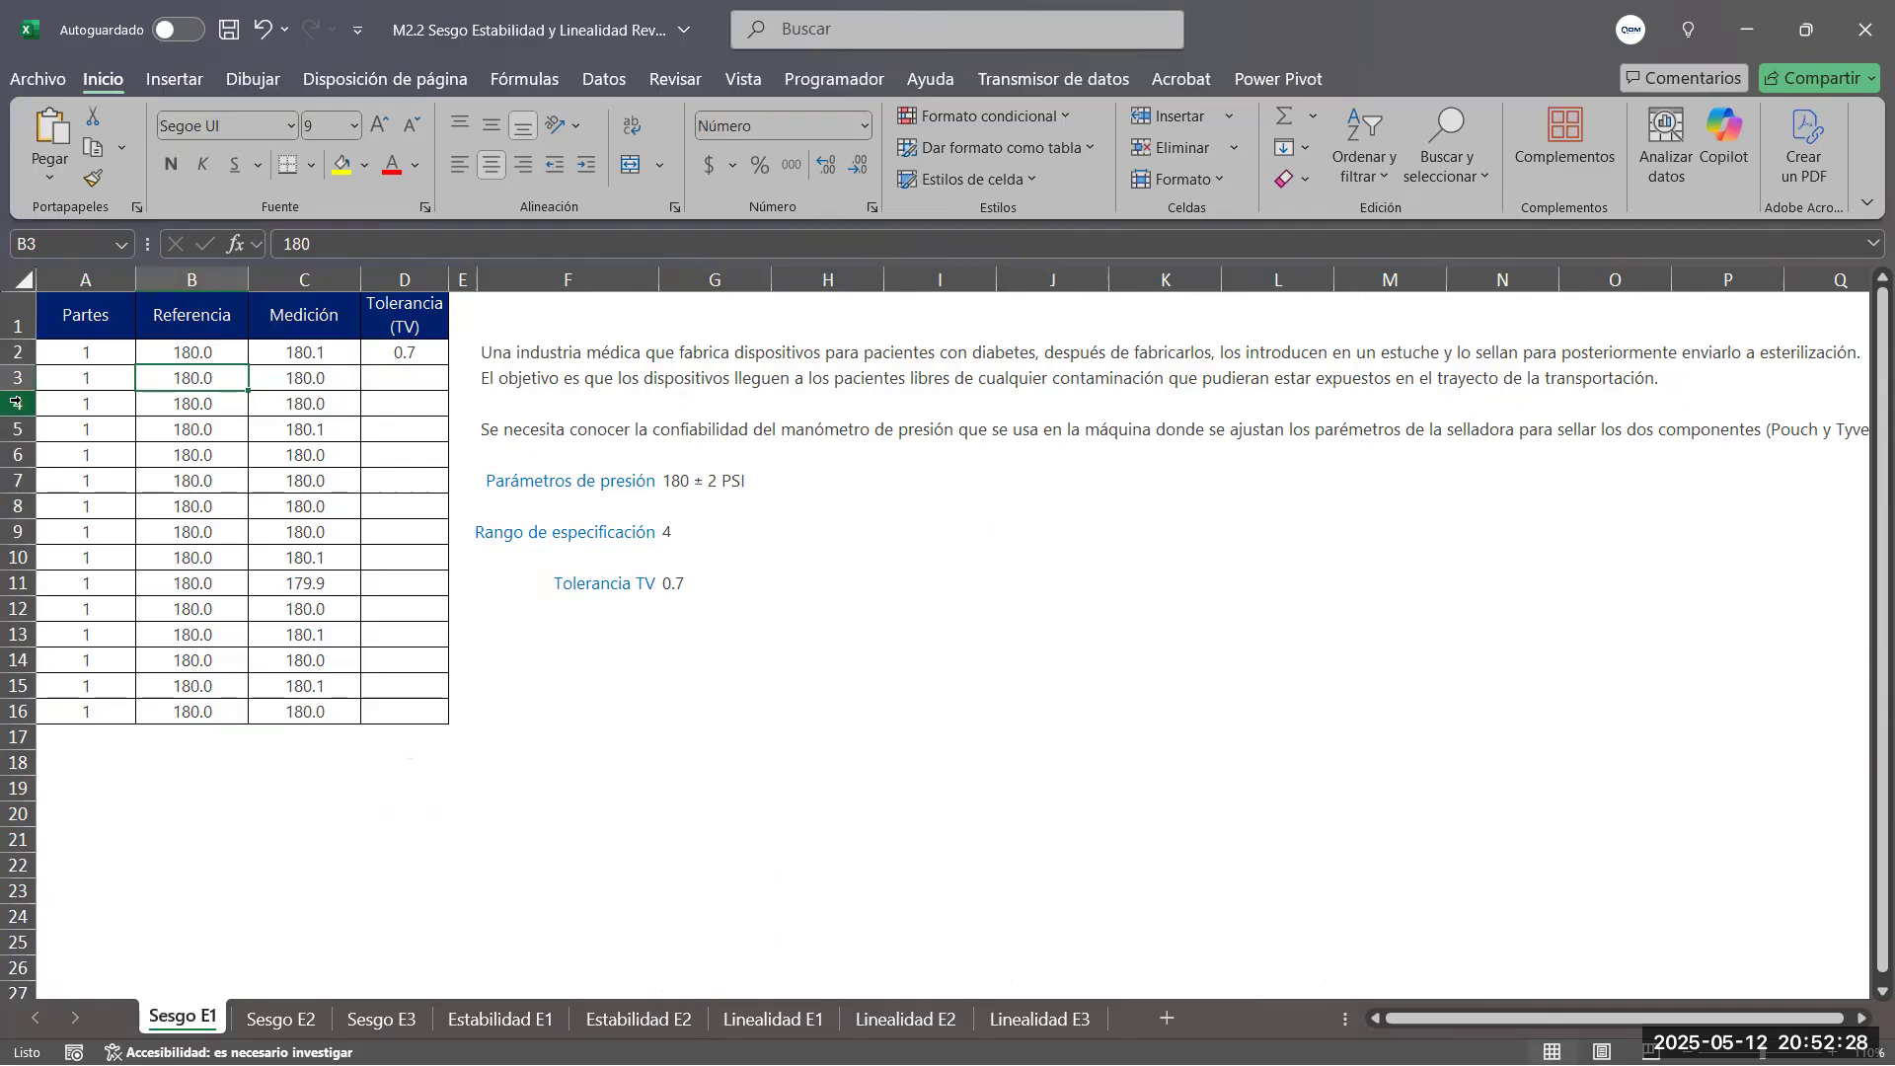
pyautogui.click(303, 377)
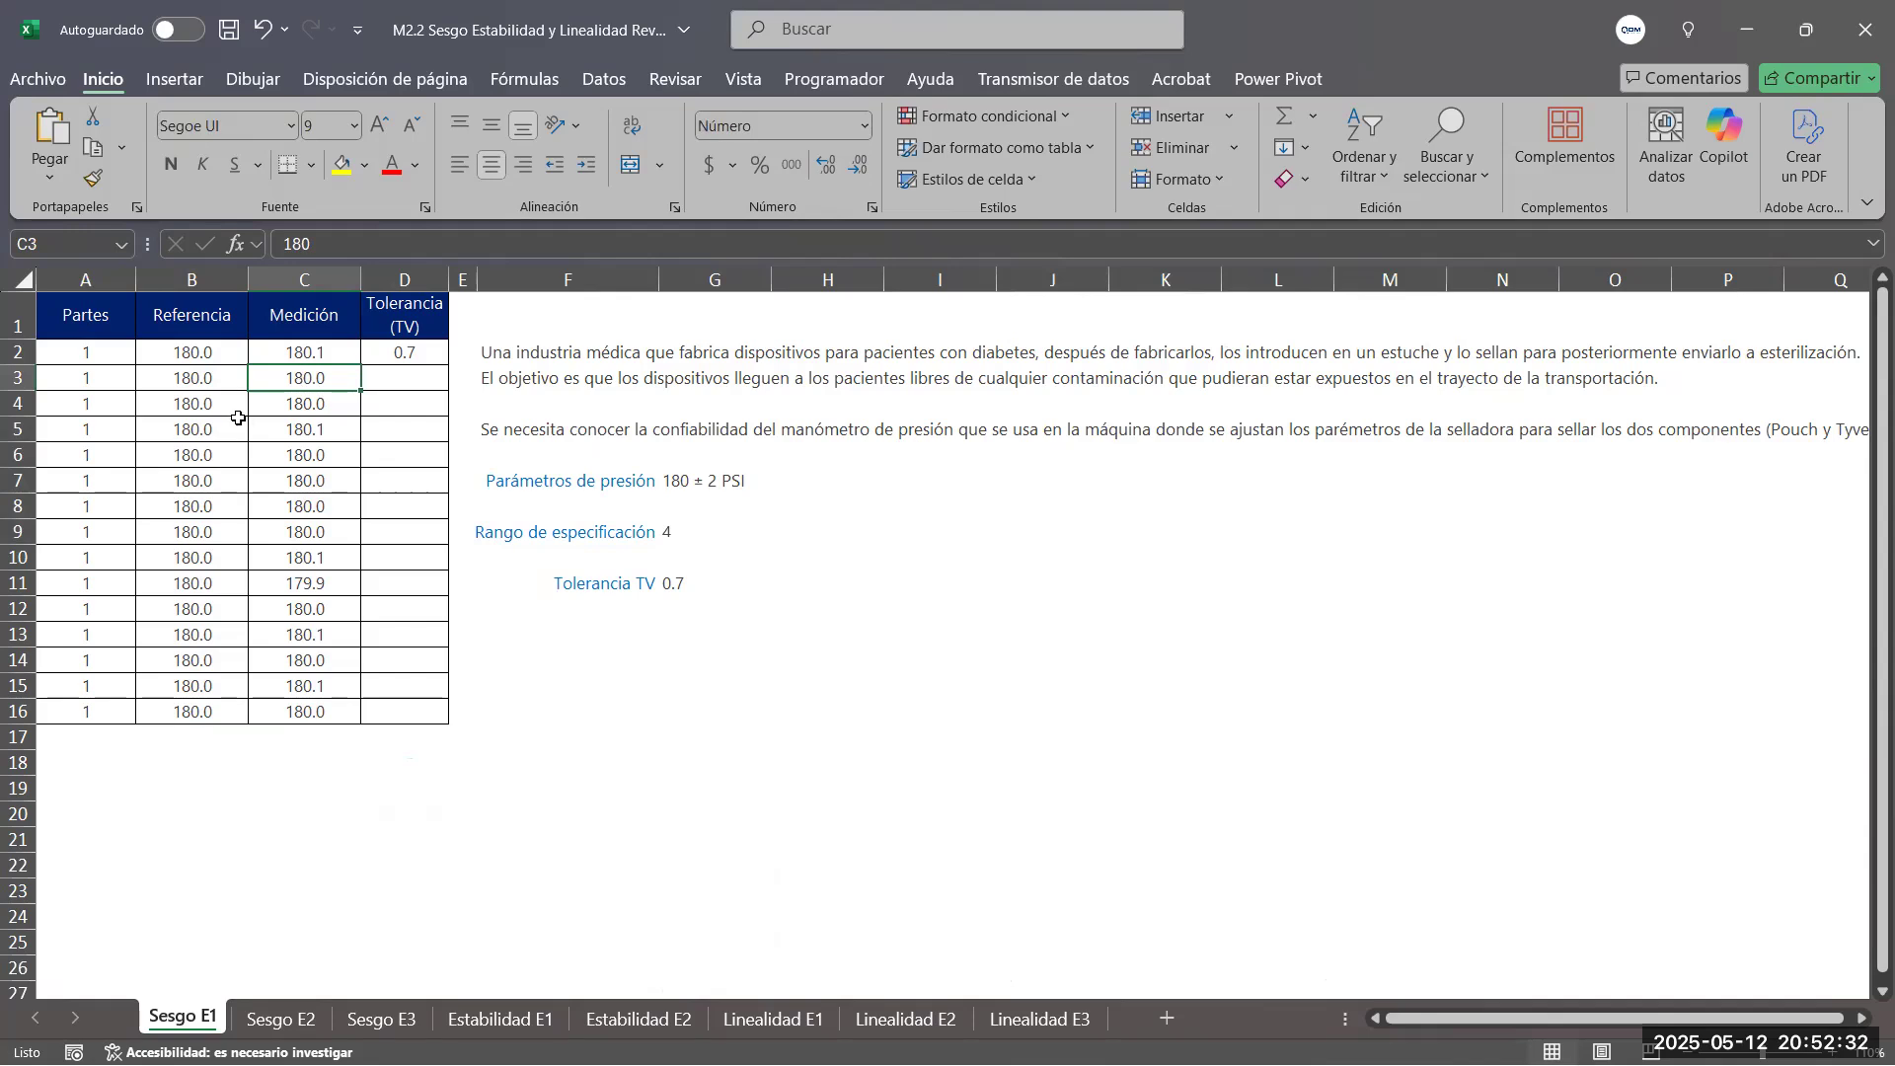
pyautogui.click(192, 407)
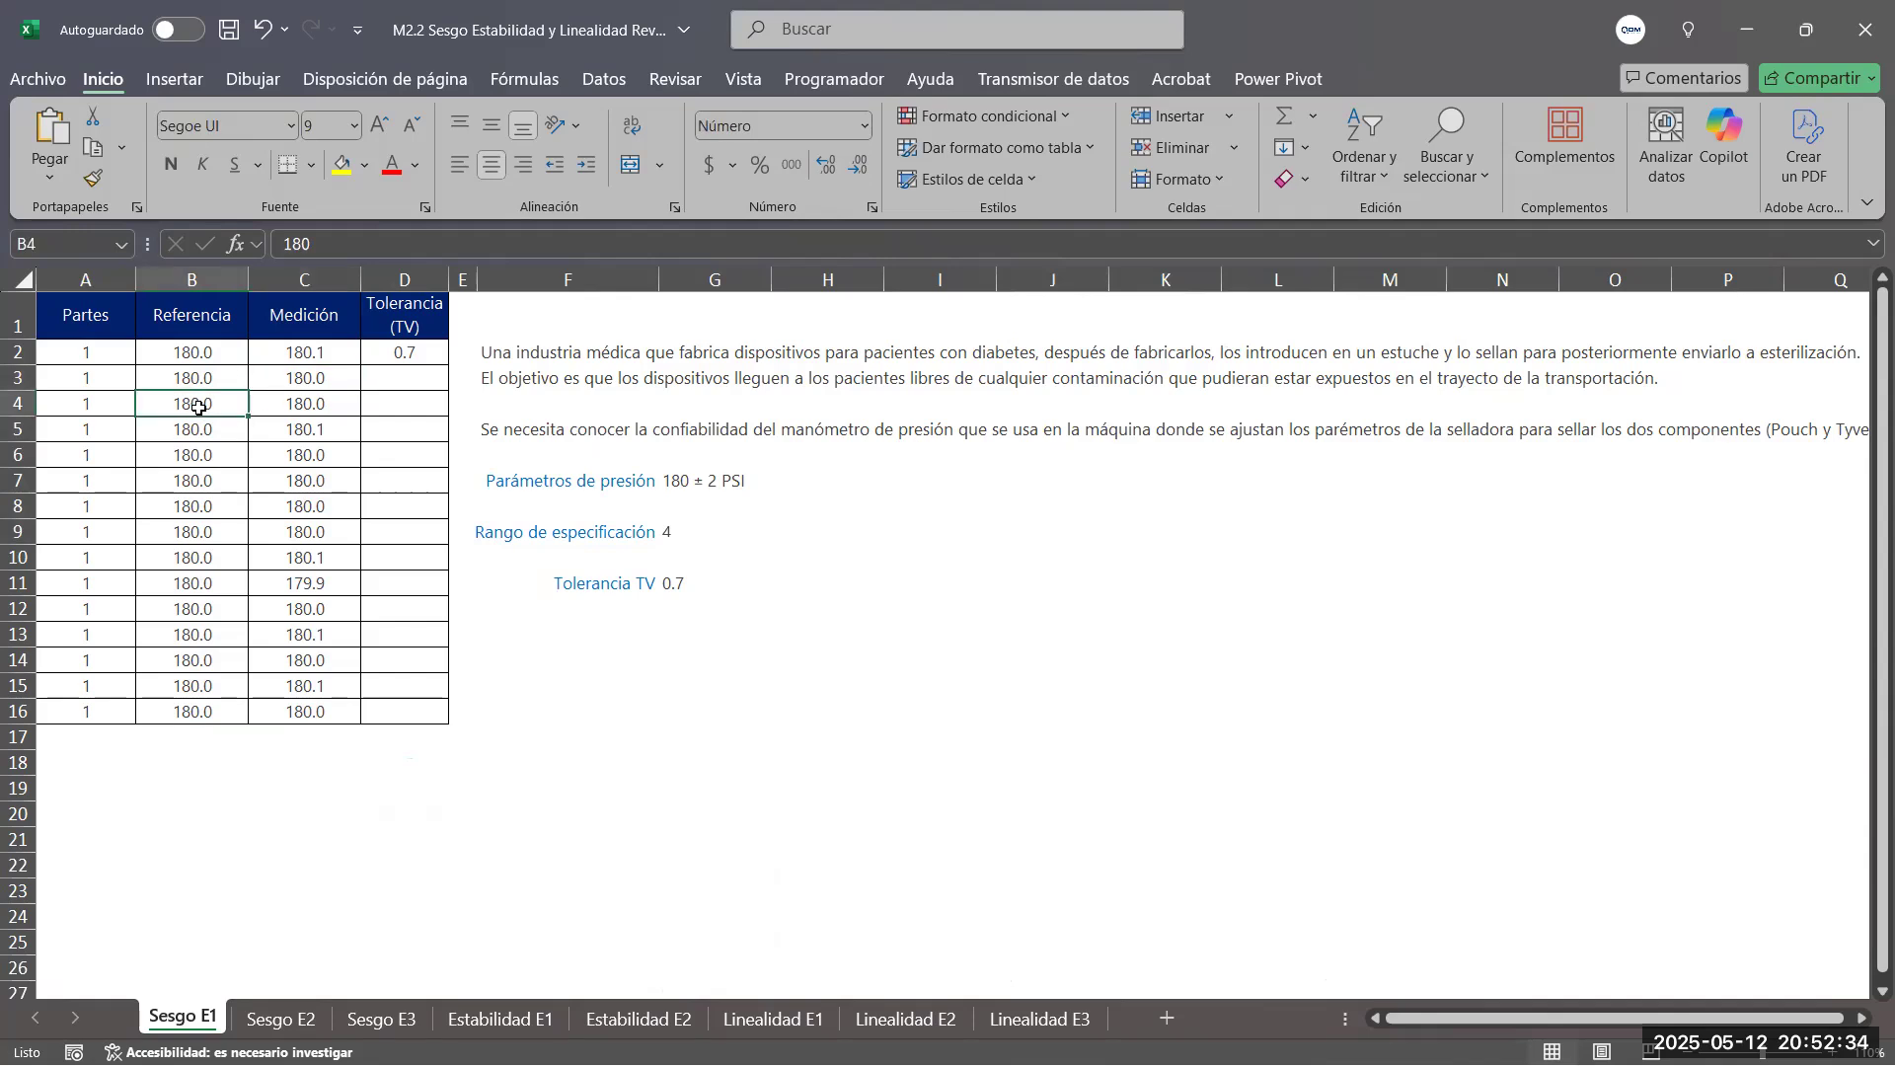
pyautogui.click(307, 400)
pyautogui.click(177, 426)
pyautogui.click(318, 434)
# Examine the individual readings in the Medición column, C2:C16, against the reference values in B2:B16
pyautogui.moveTo(323, 354); pyautogui.dragTo(330, 710)
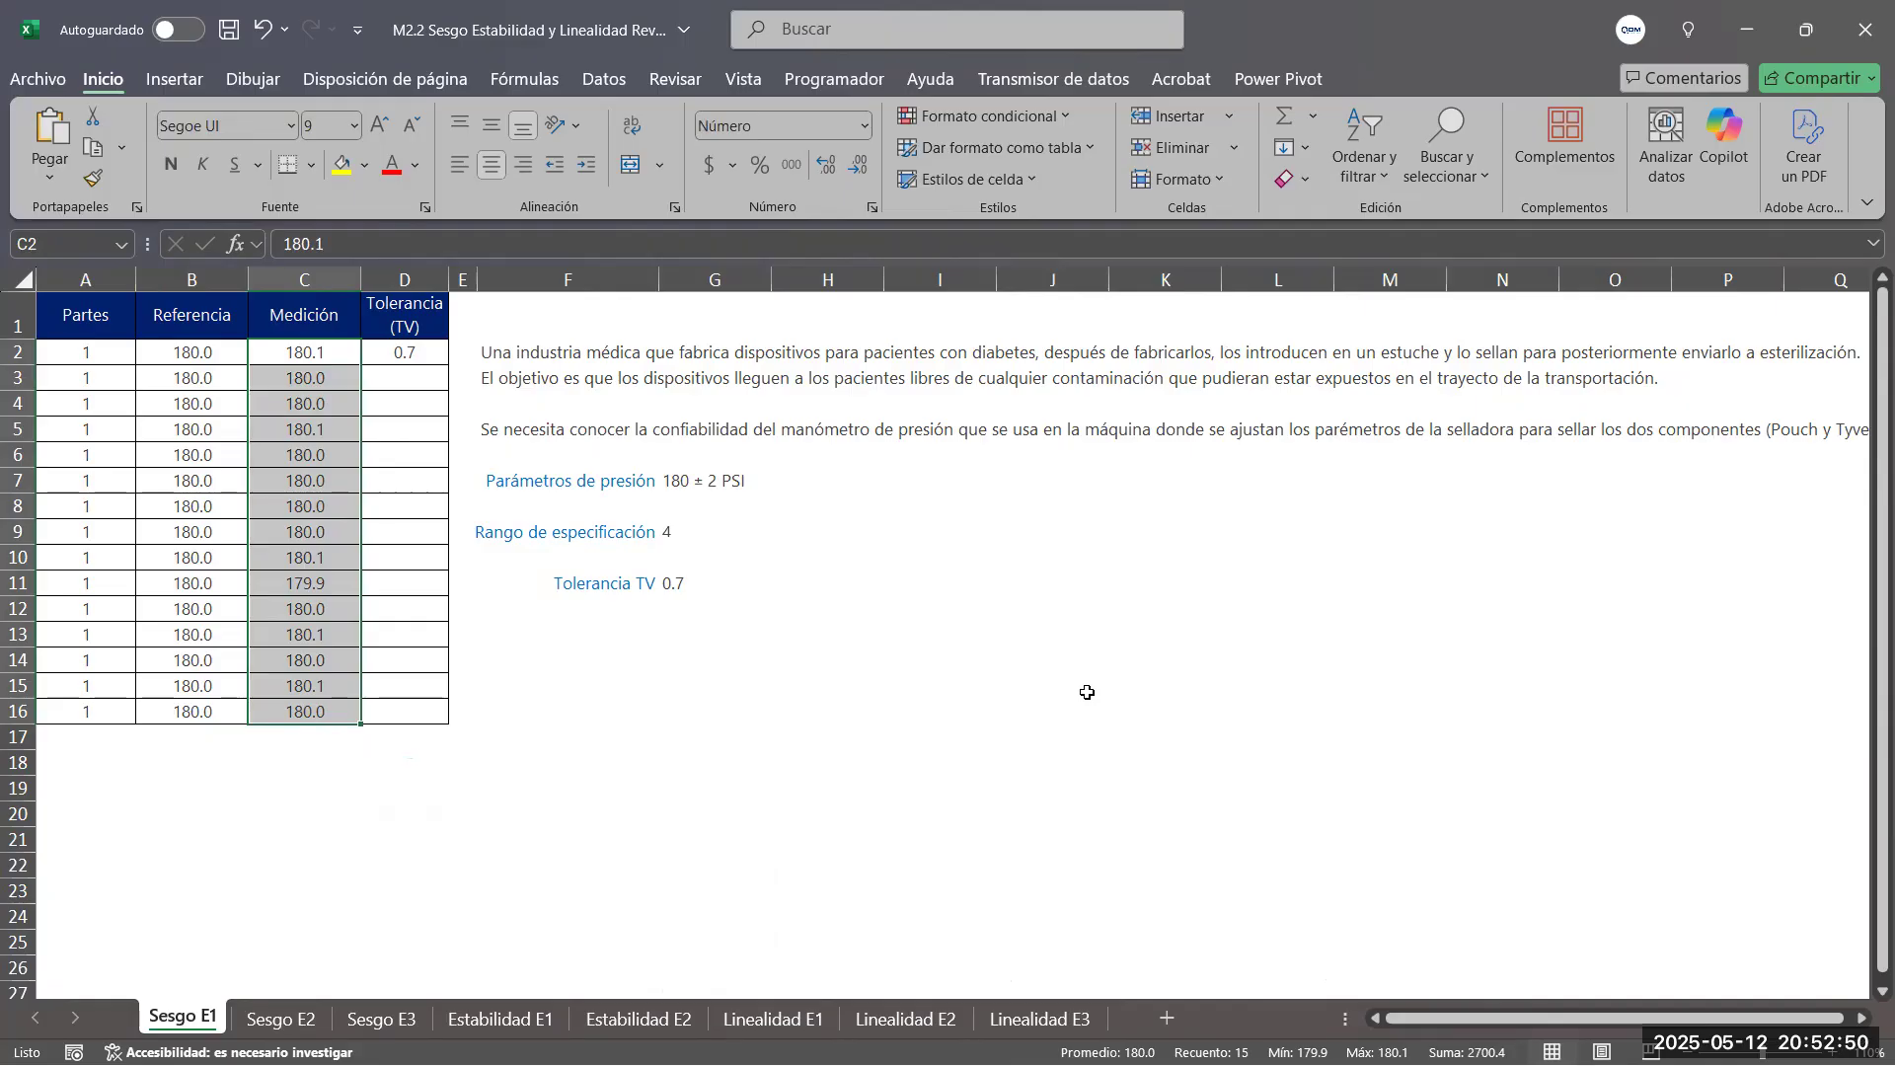
pyautogui.click(317, 358)
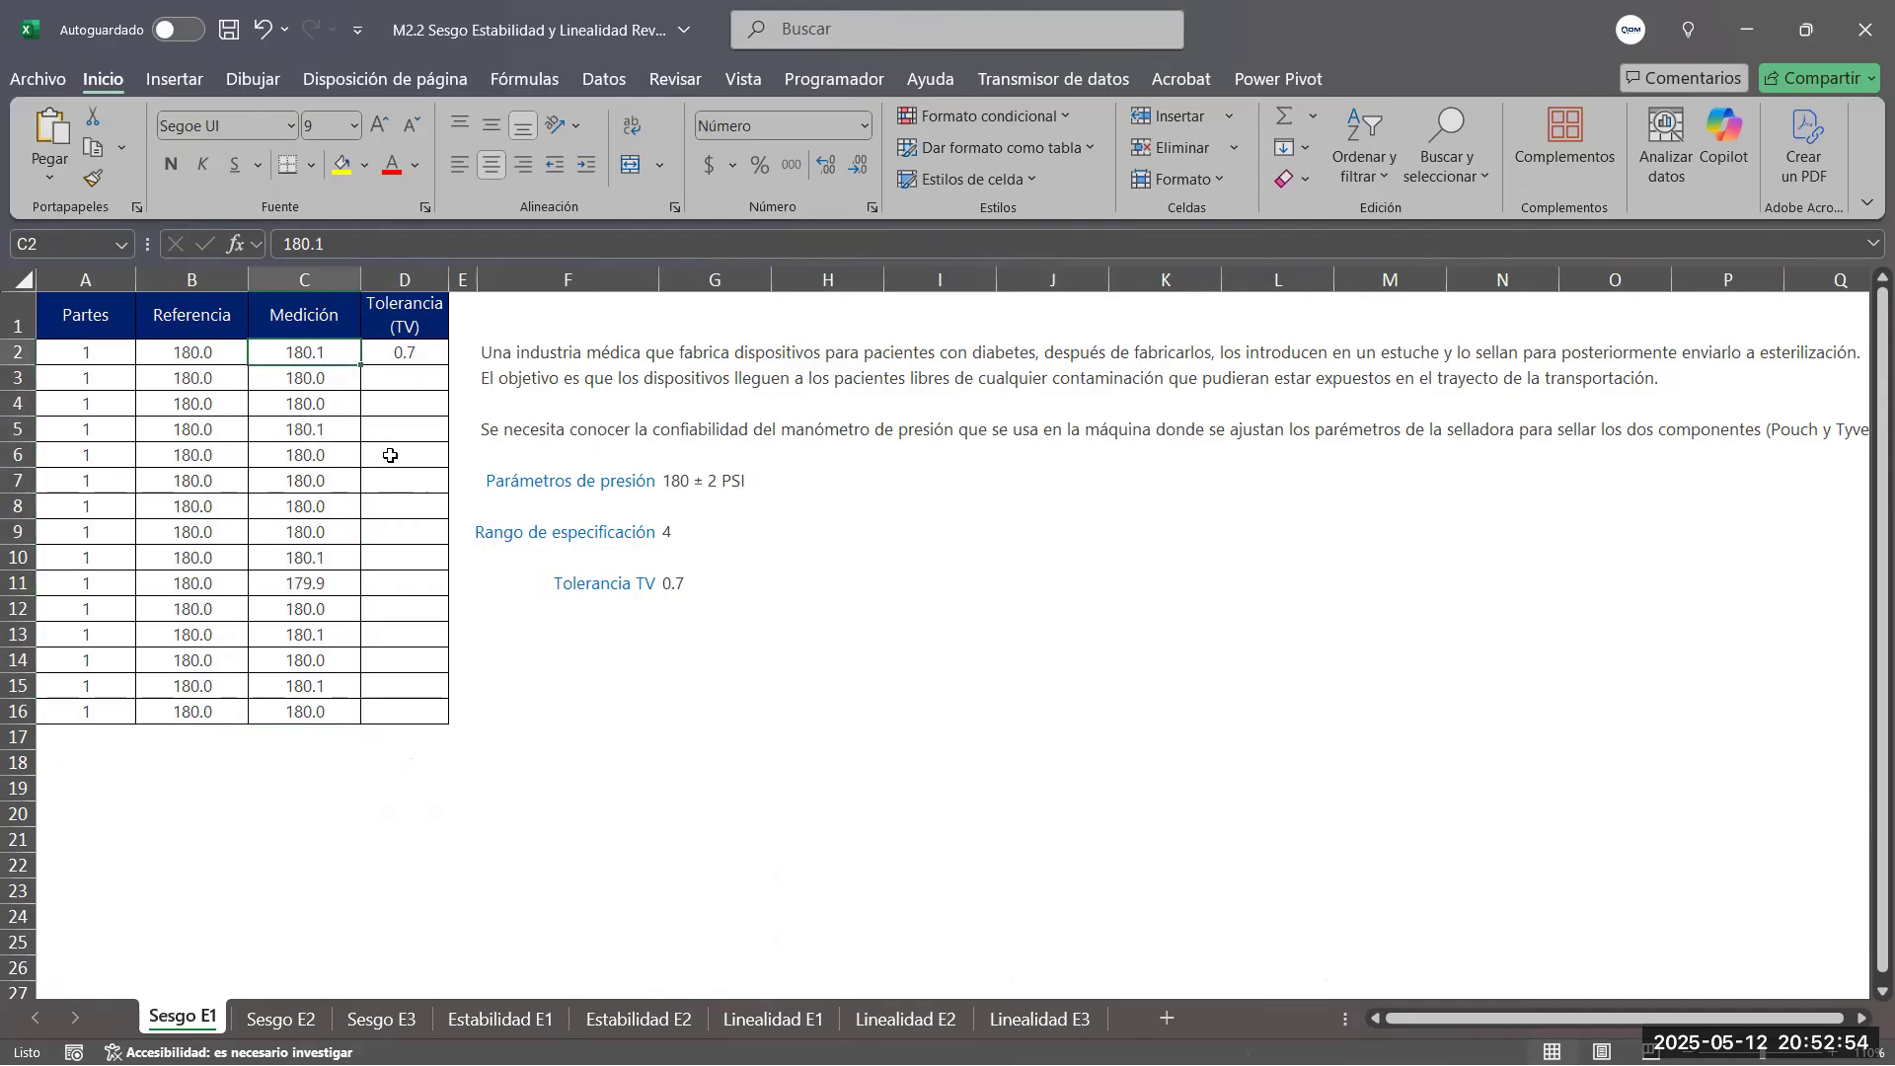
pyautogui.click(323, 581)
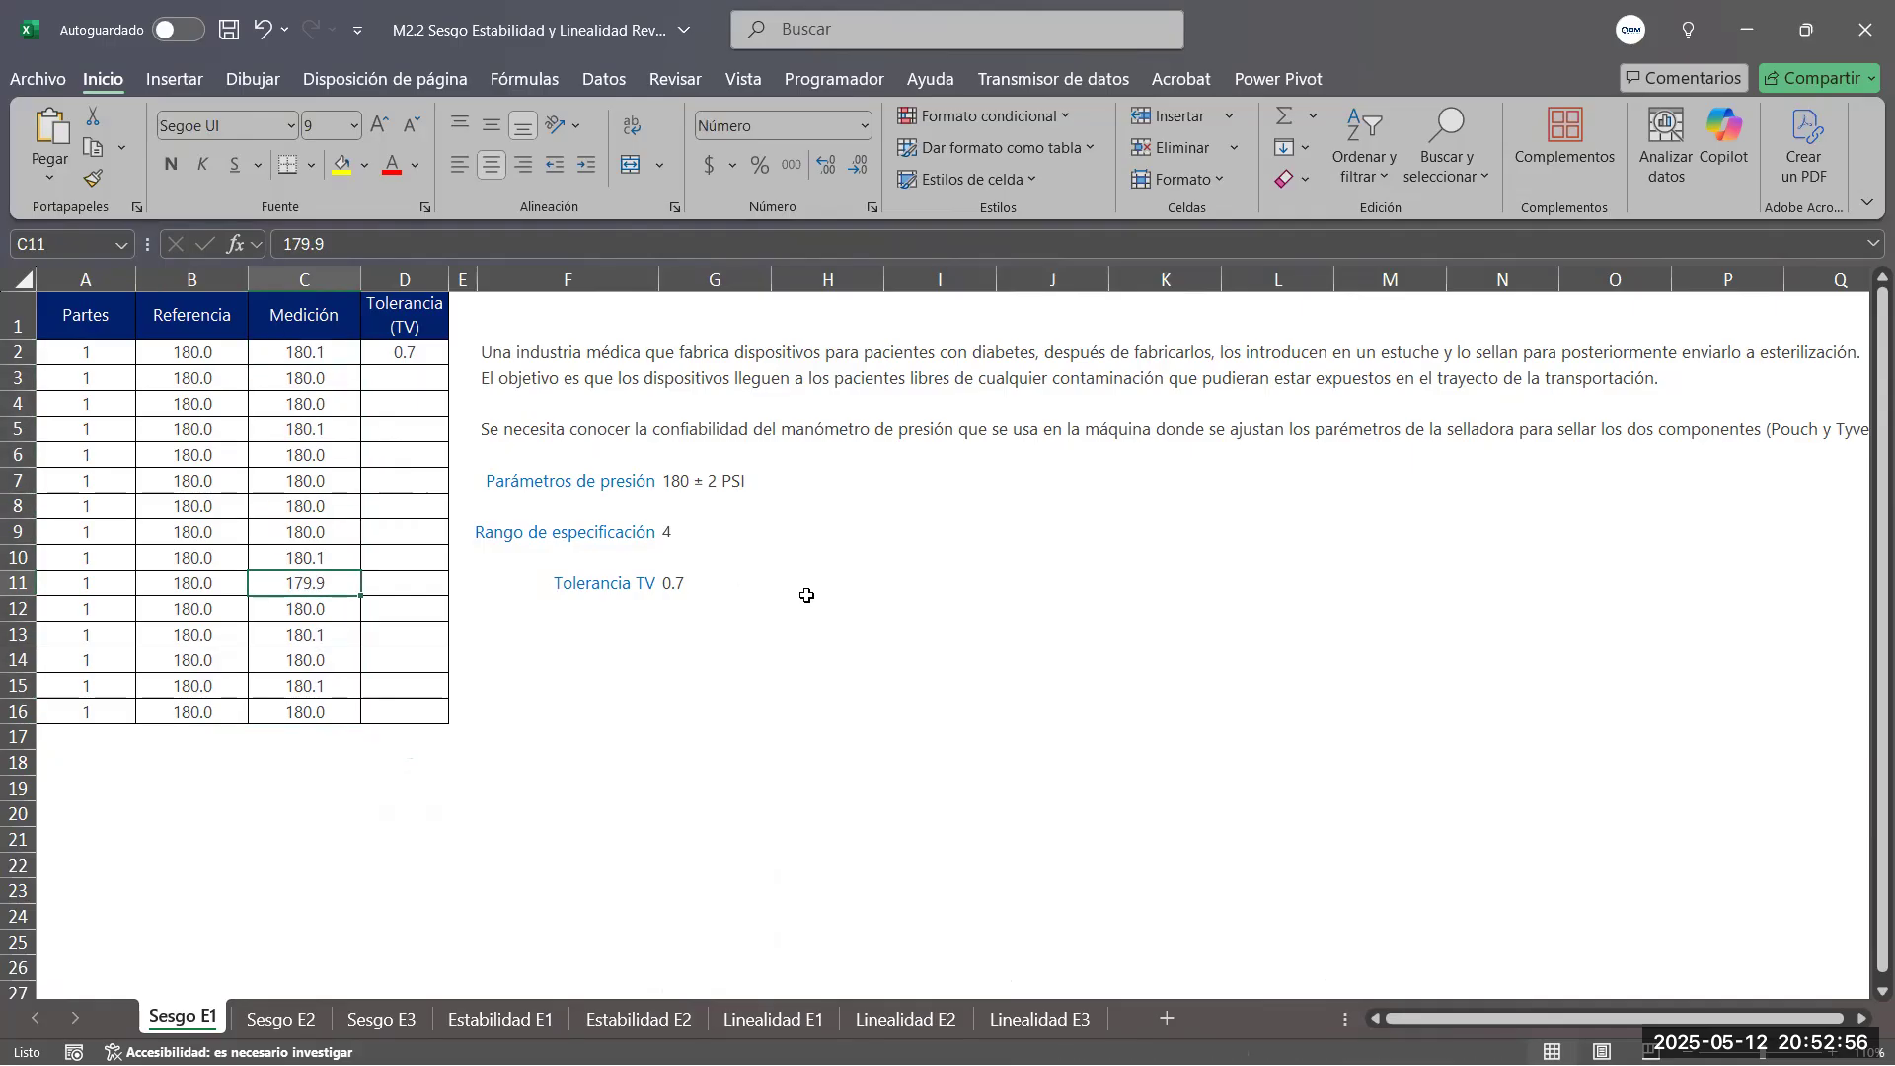
pyautogui.click(322, 641)
pyautogui.click(327, 665)
pyautogui.click(323, 542)
pyautogui.click(326, 507)
pyautogui.click(329, 481)
pyautogui.click(331, 446)
pyautogui.click(332, 407)
pyautogui.click(333, 385)
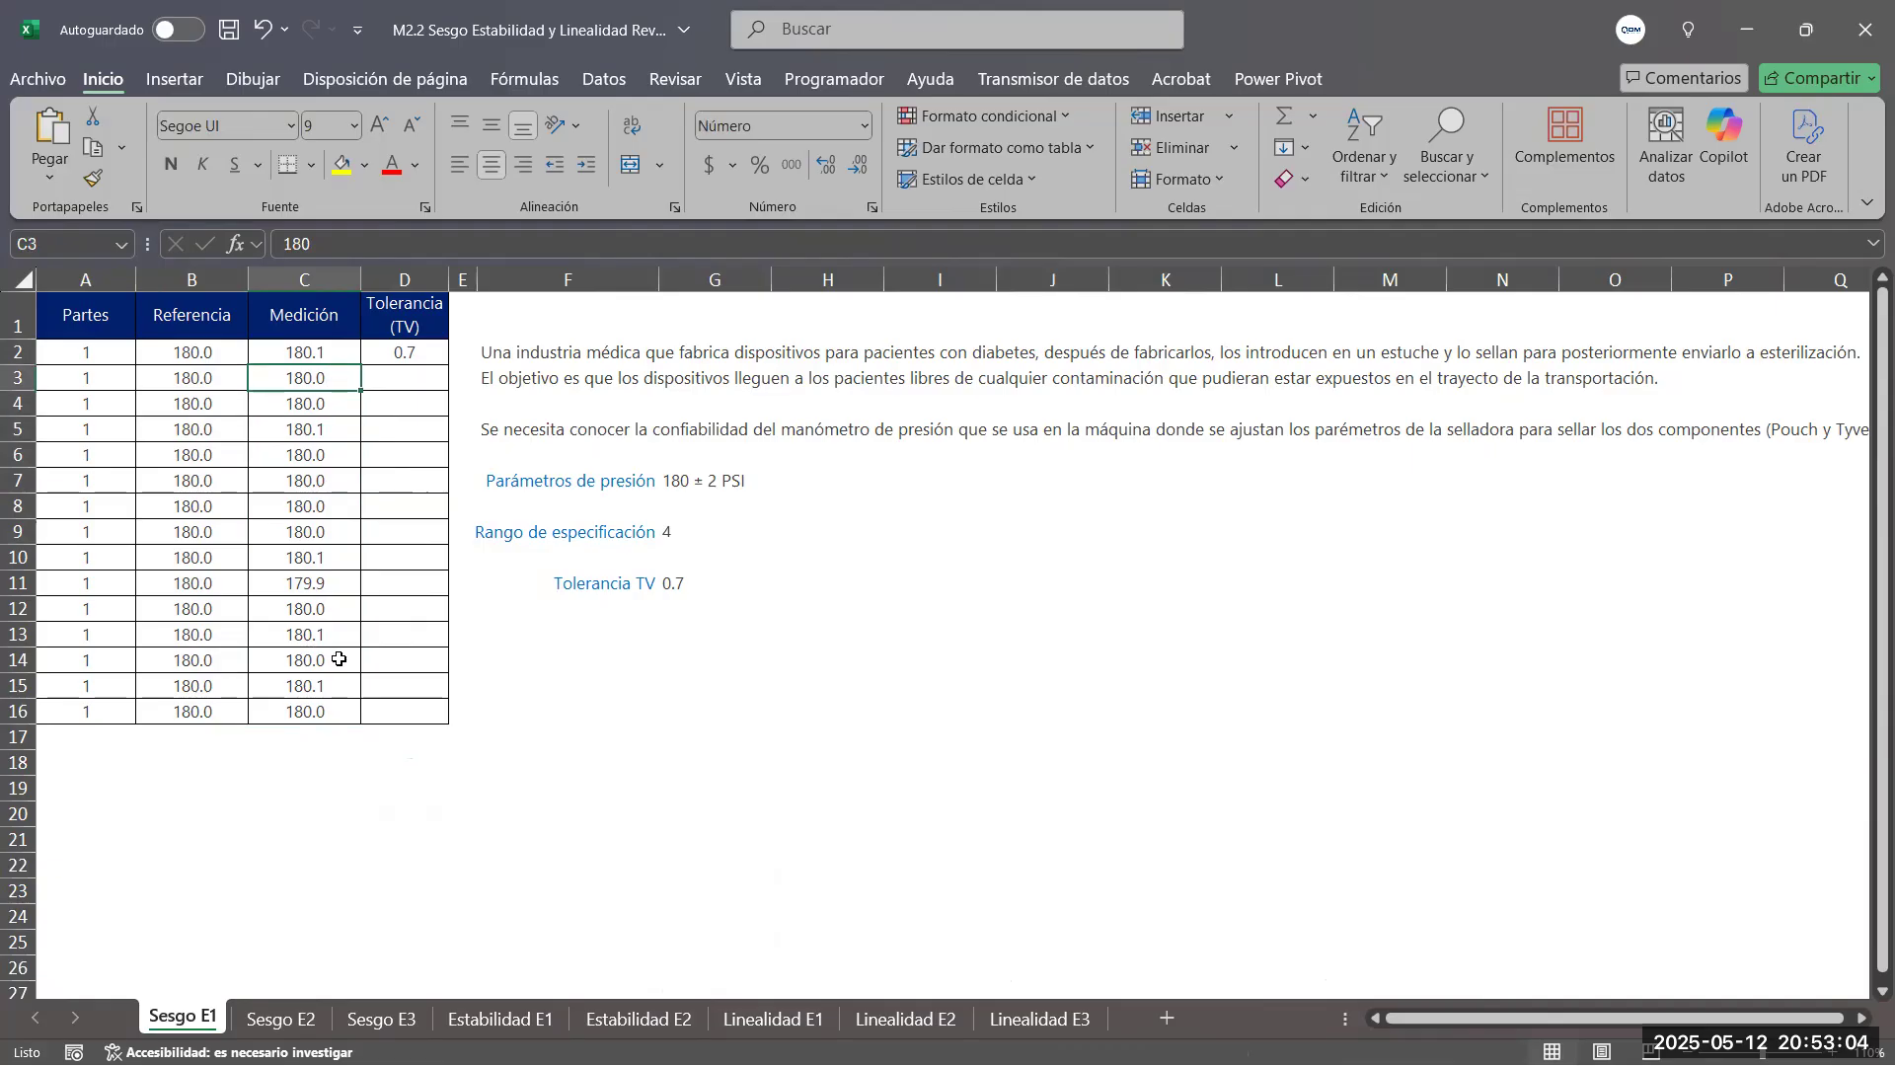
pyautogui.click(876, 704)
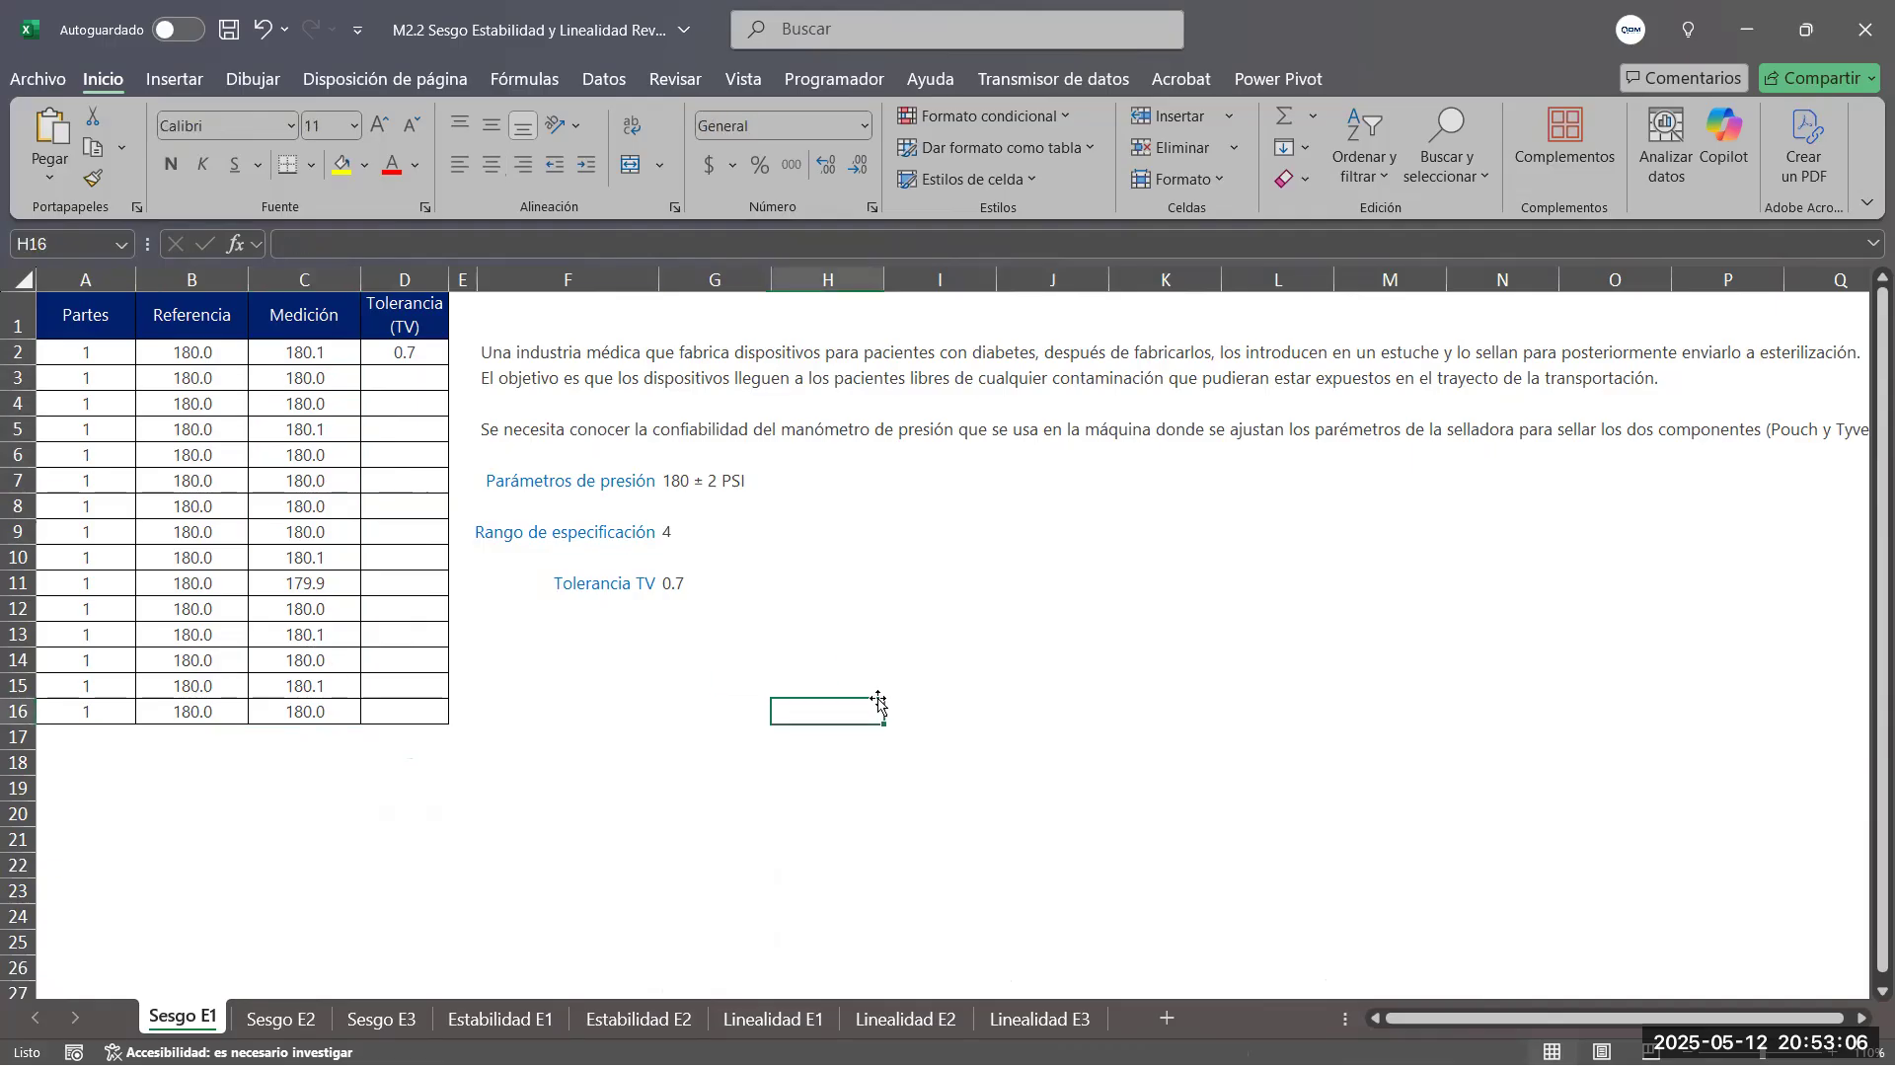
pyautogui.moveTo(197, 356); pyautogui.dragTo(192, 712)
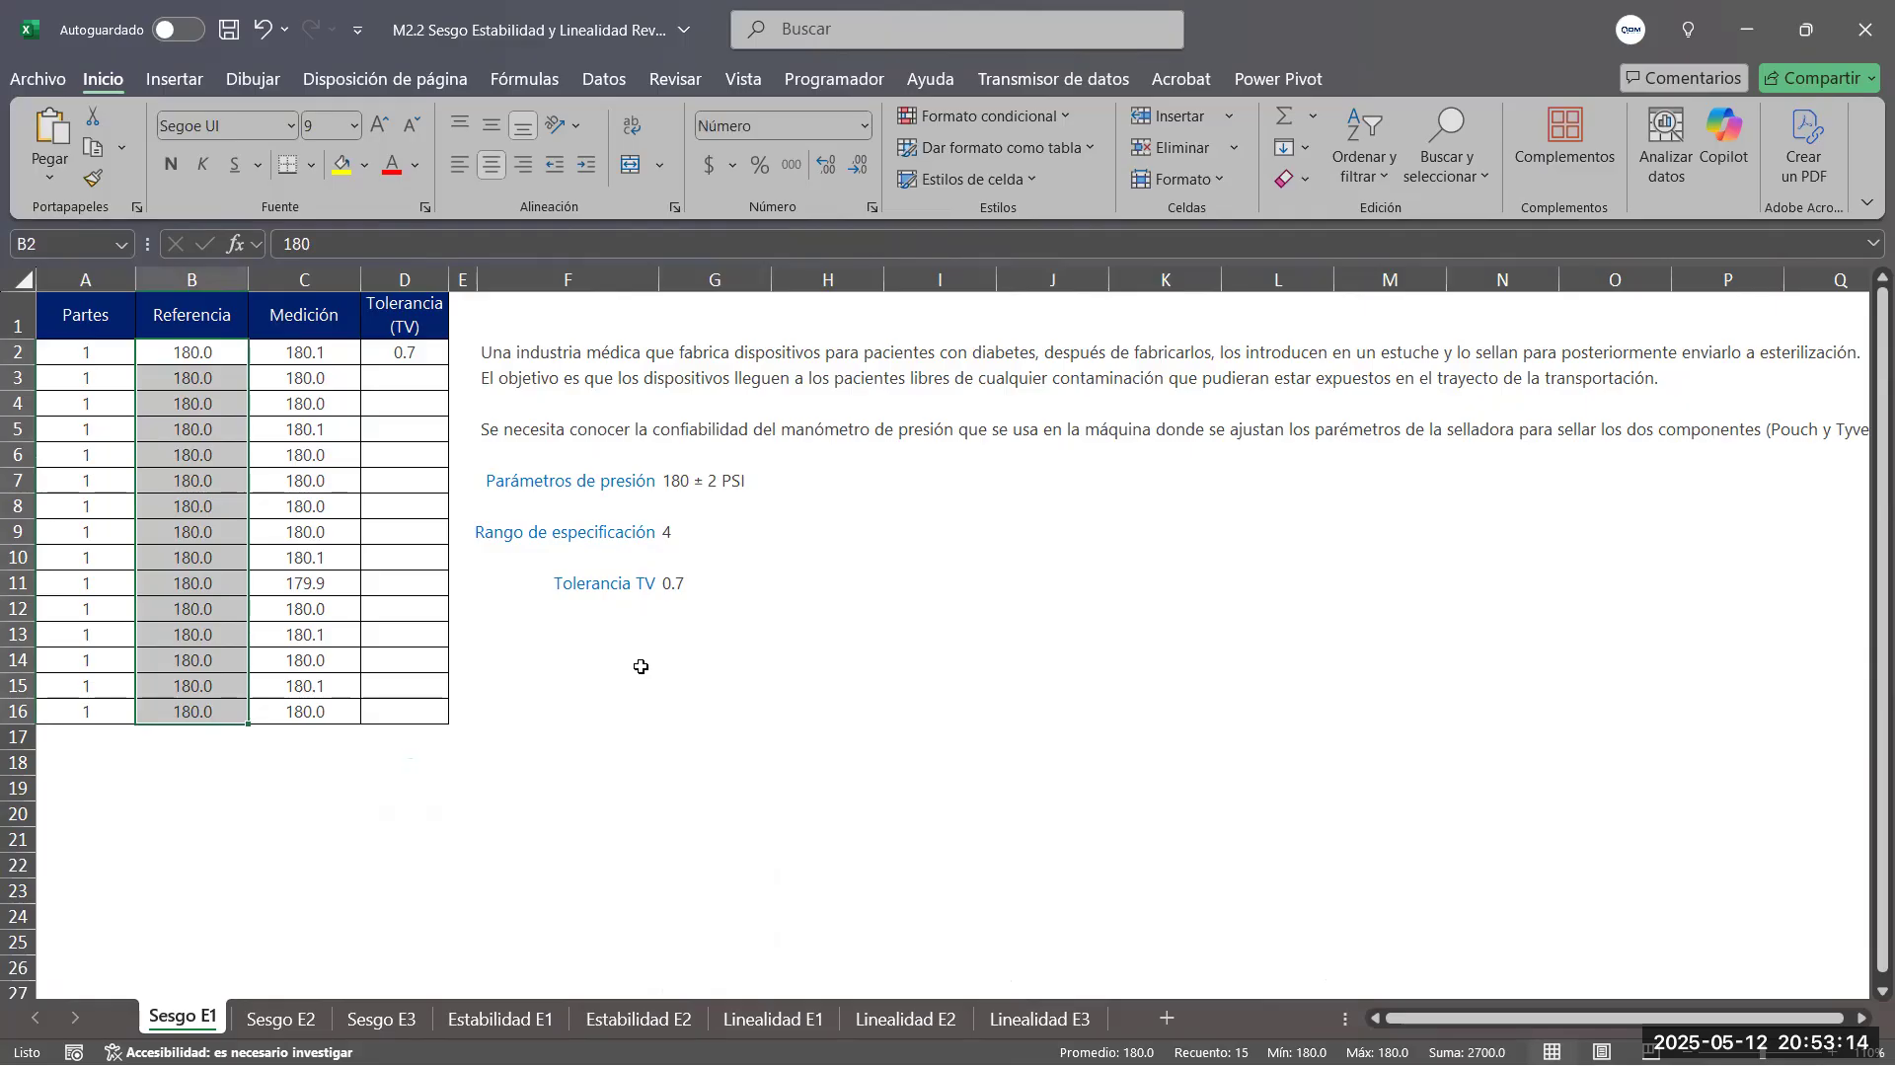
pyautogui.click(307, 349)
pyautogui.press('Down')
pyautogui.press('Down')
pyautogui.press('Down')
pyautogui.press('Down')
pyautogui.press('Down')
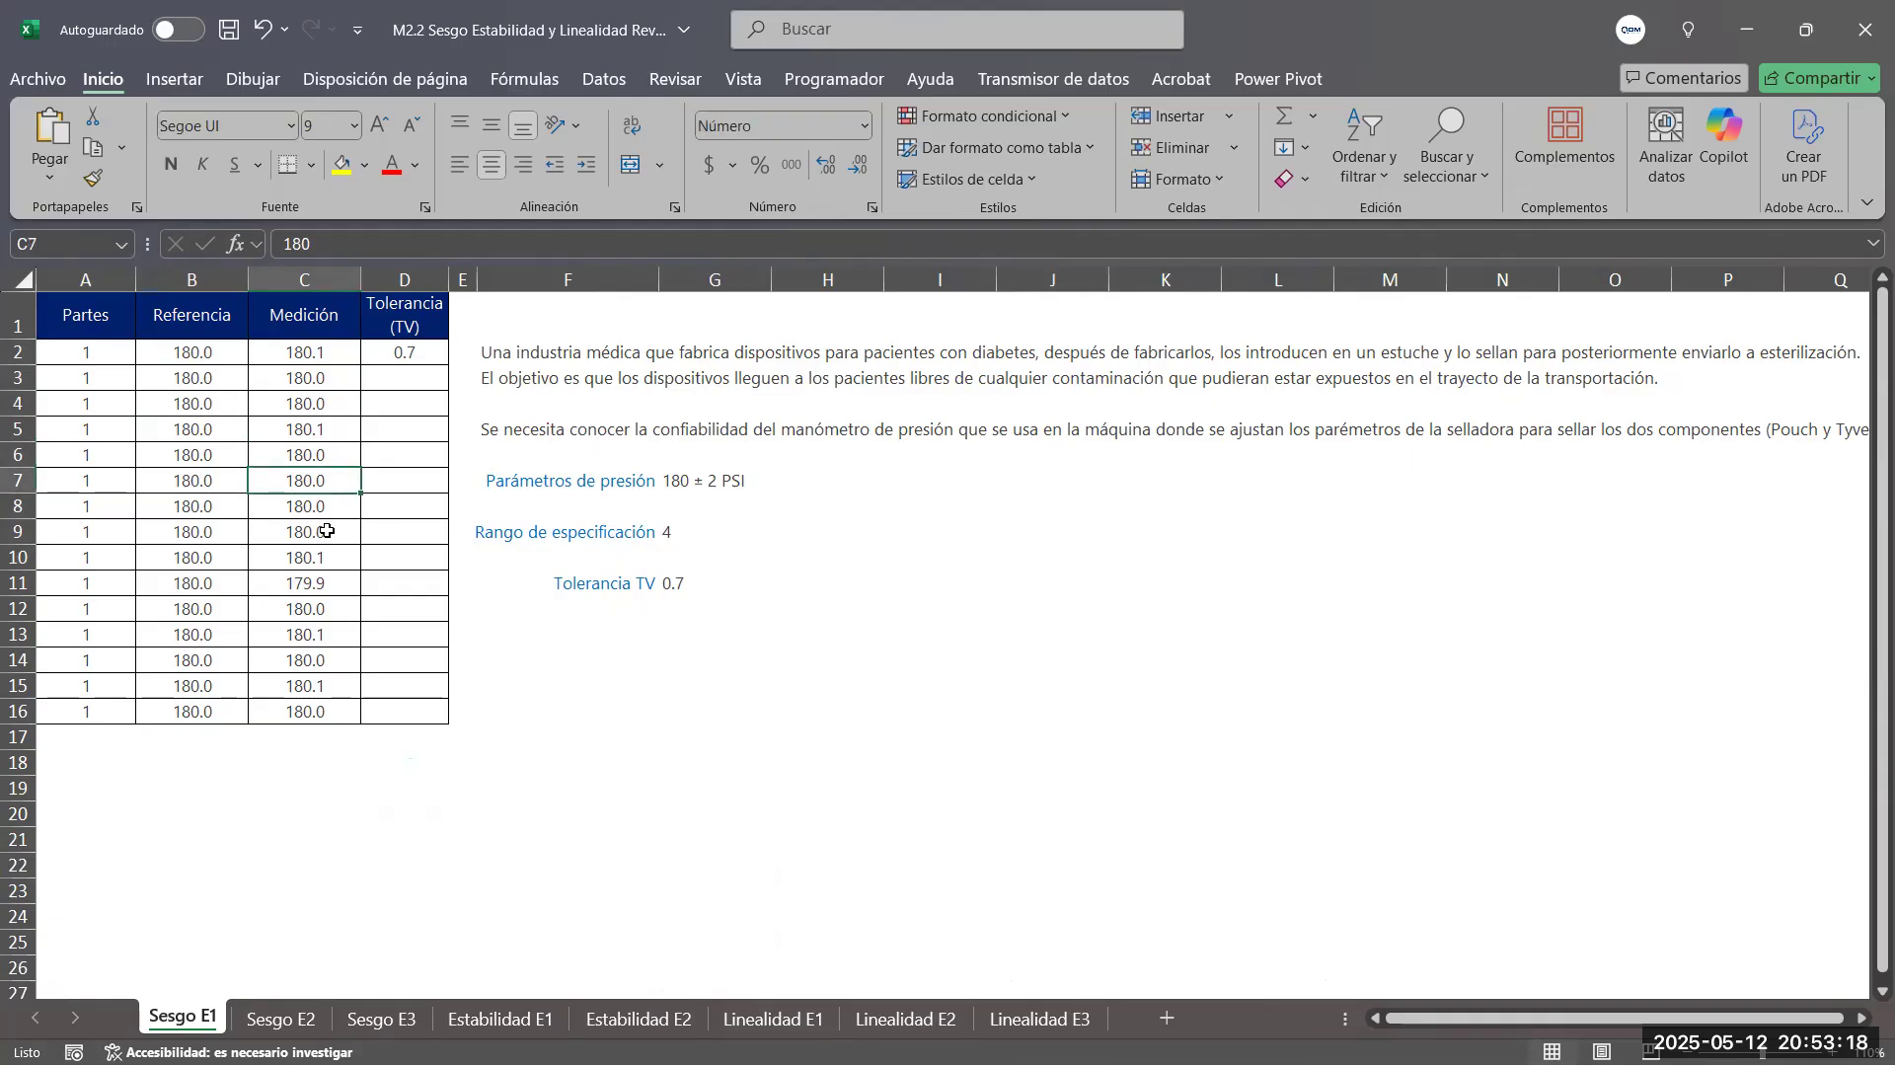
# Examine the part numbers in the Partes column from A2 to A16 and the empty rows below the table
pyautogui.click(89, 357)
pyautogui.moveTo(89, 358); pyautogui.dragTo(89, 422)
pyautogui.click(88, 353)
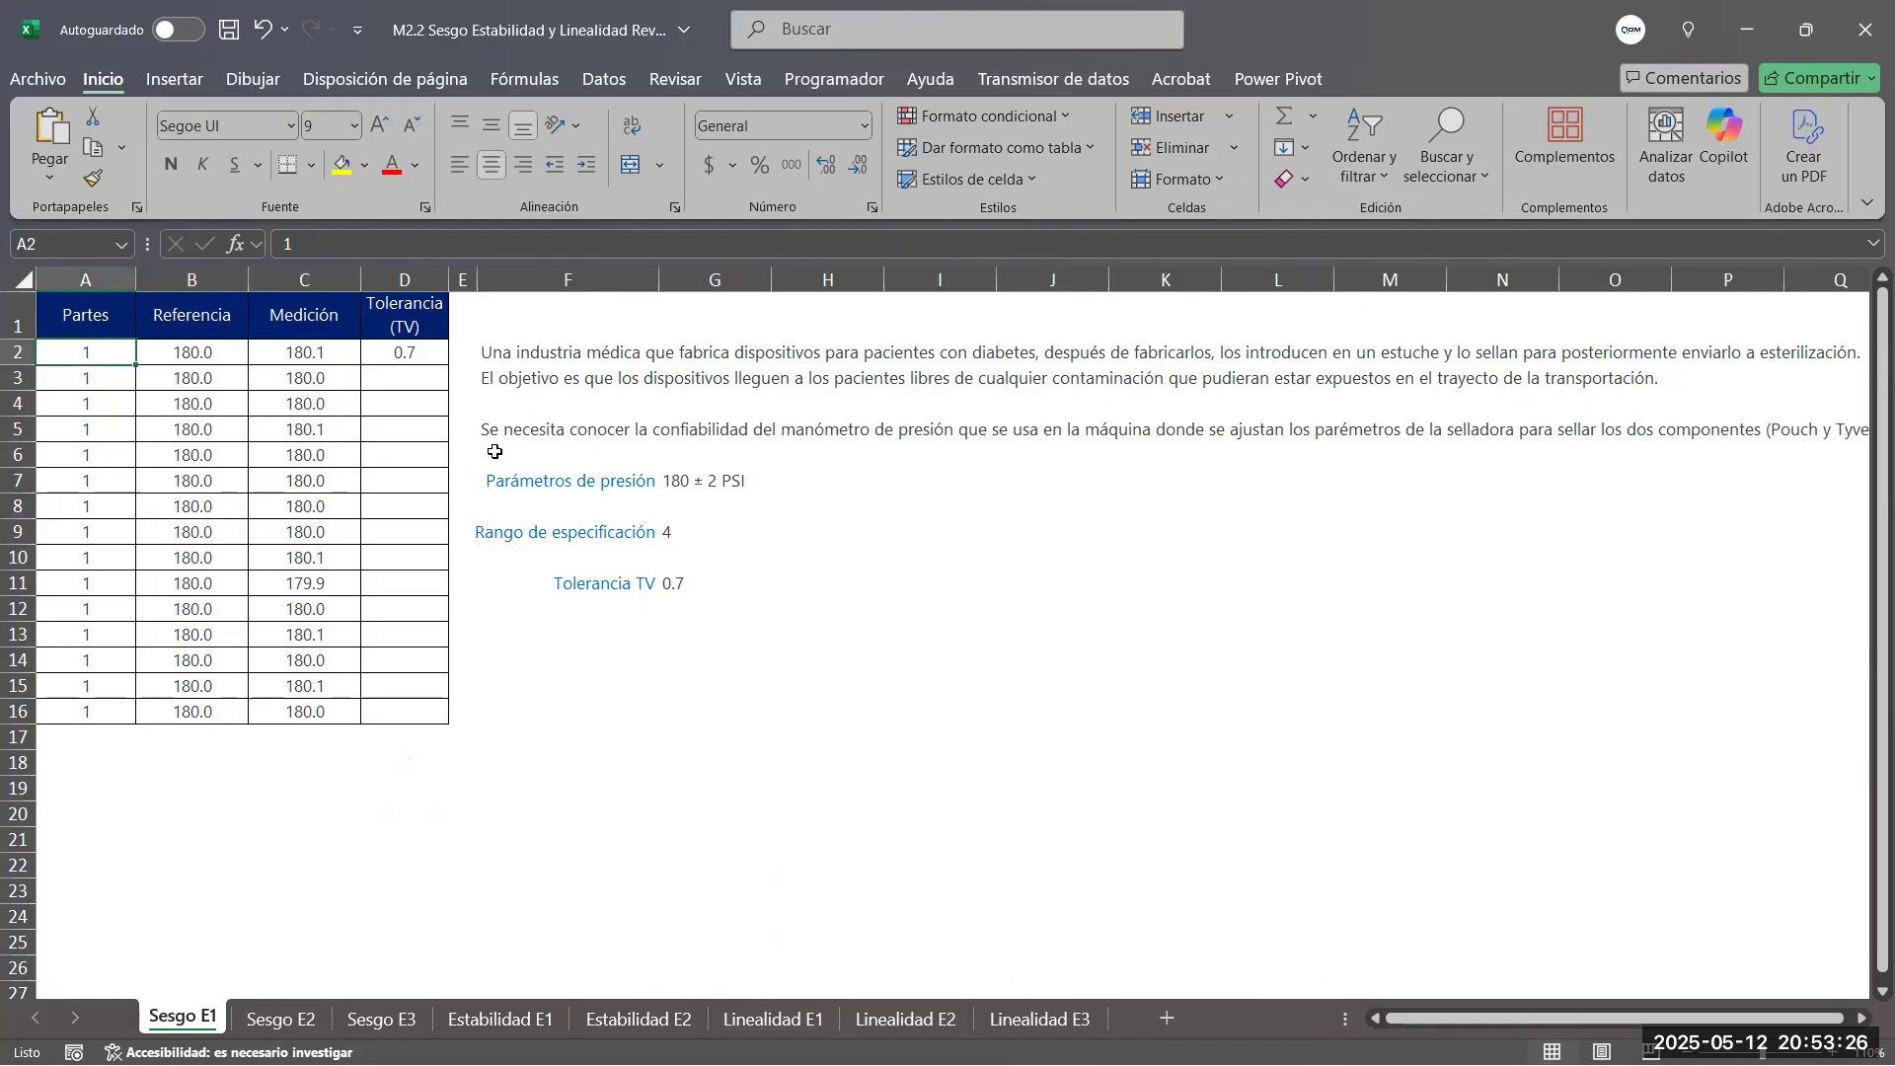
pyautogui.press('Down')
pyautogui.press('Down')
pyautogui.press('Down')
pyautogui.press('Down')
pyautogui.press('Down')
pyautogui.press('Down')
pyautogui.press('Down')
pyautogui.press('Down')
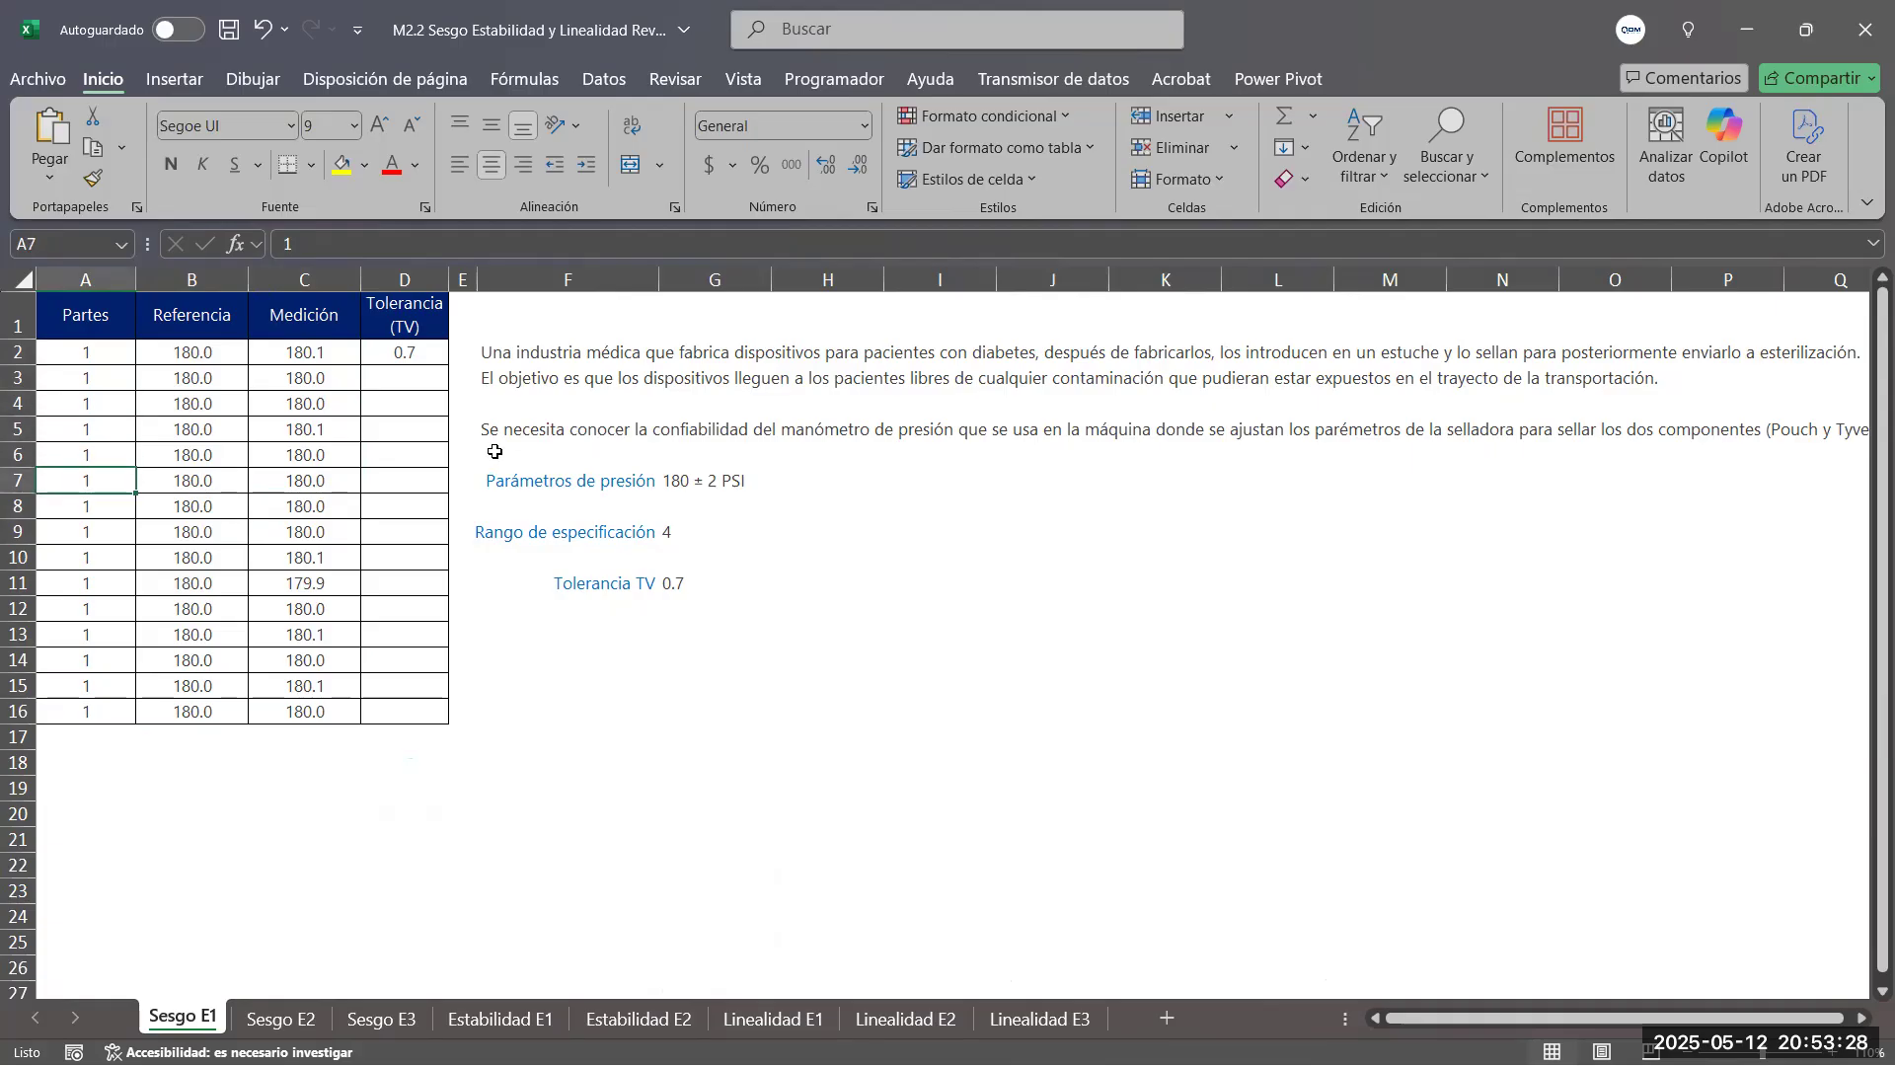
pyautogui.press('Down')
pyautogui.press('Down')
pyautogui.press('Down')
pyautogui.press('Down')
pyautogui.press('Down')
pyautogui.press('Down')
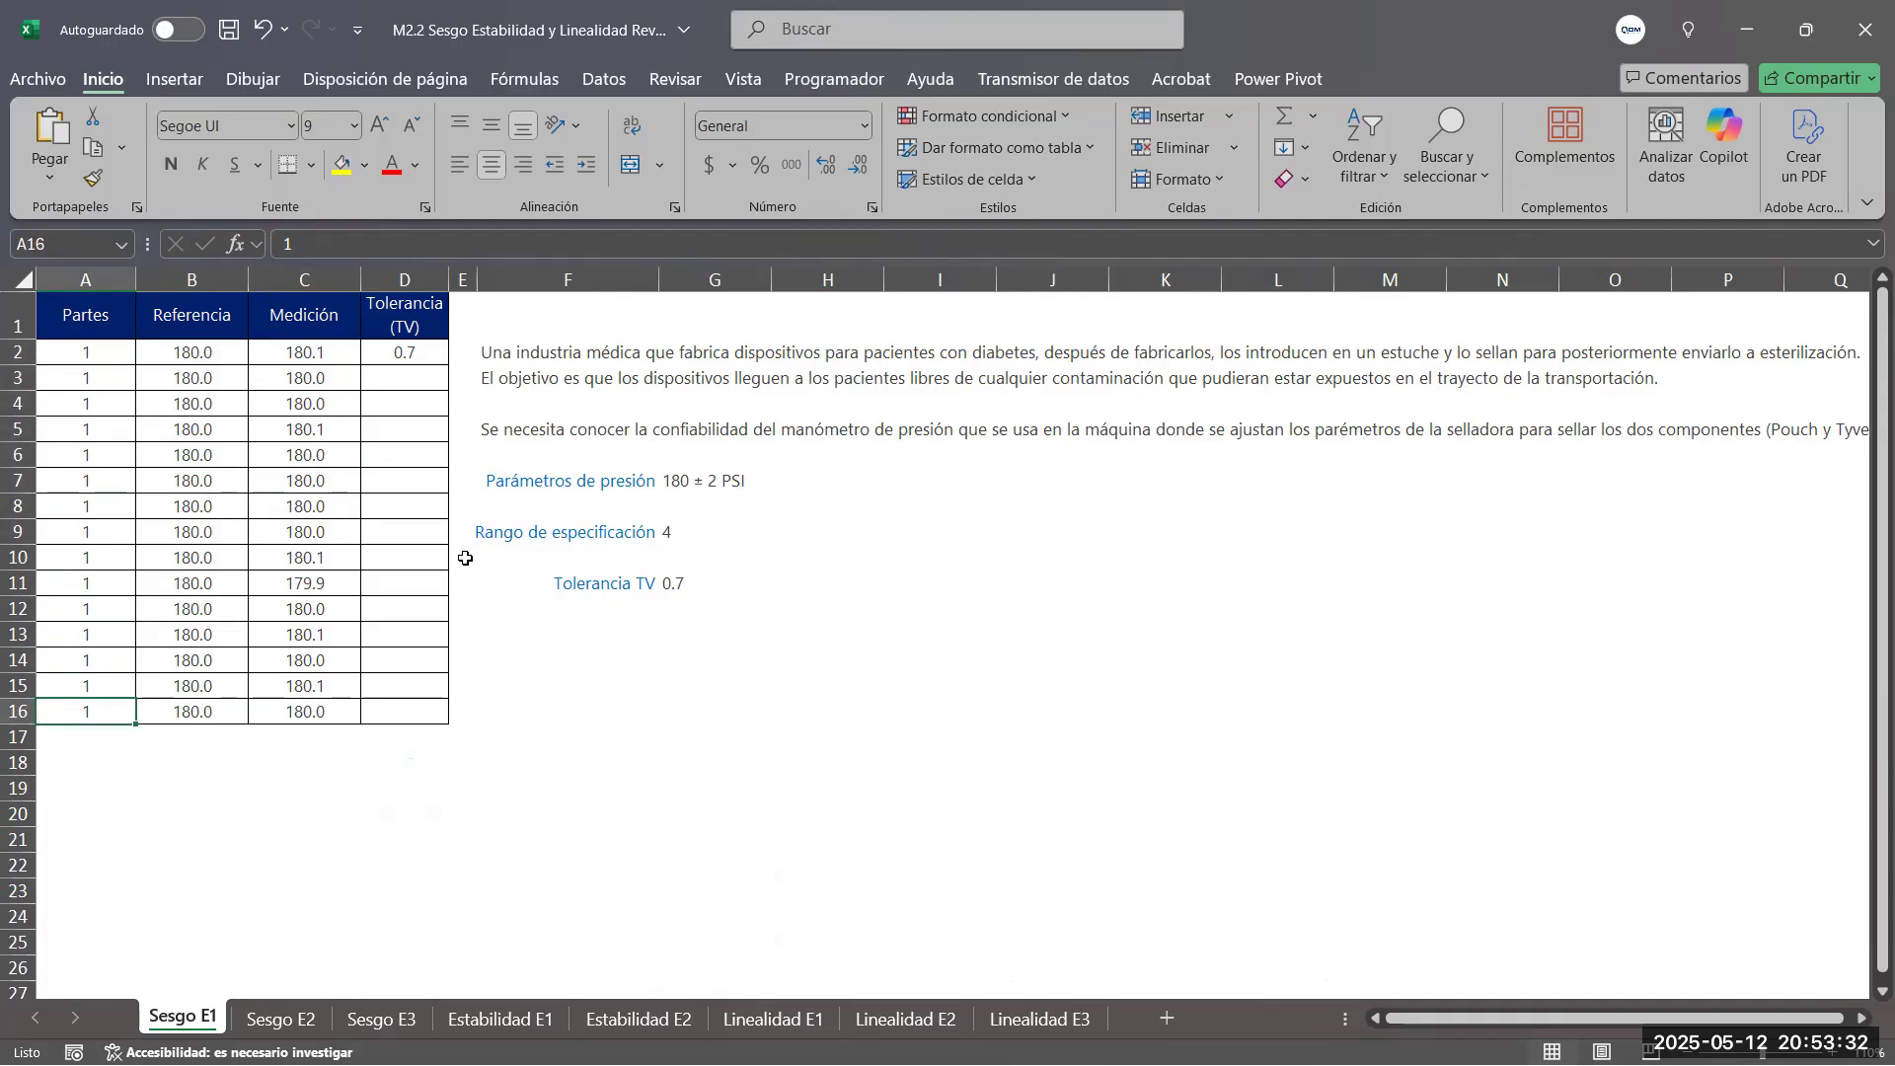
pyautogui.click(84, 734)
pyautogui.press('Down')
pyautogui.press('Down')
pyautogui.press('Down')
pyautogui.scroll(-1, 84, 735)
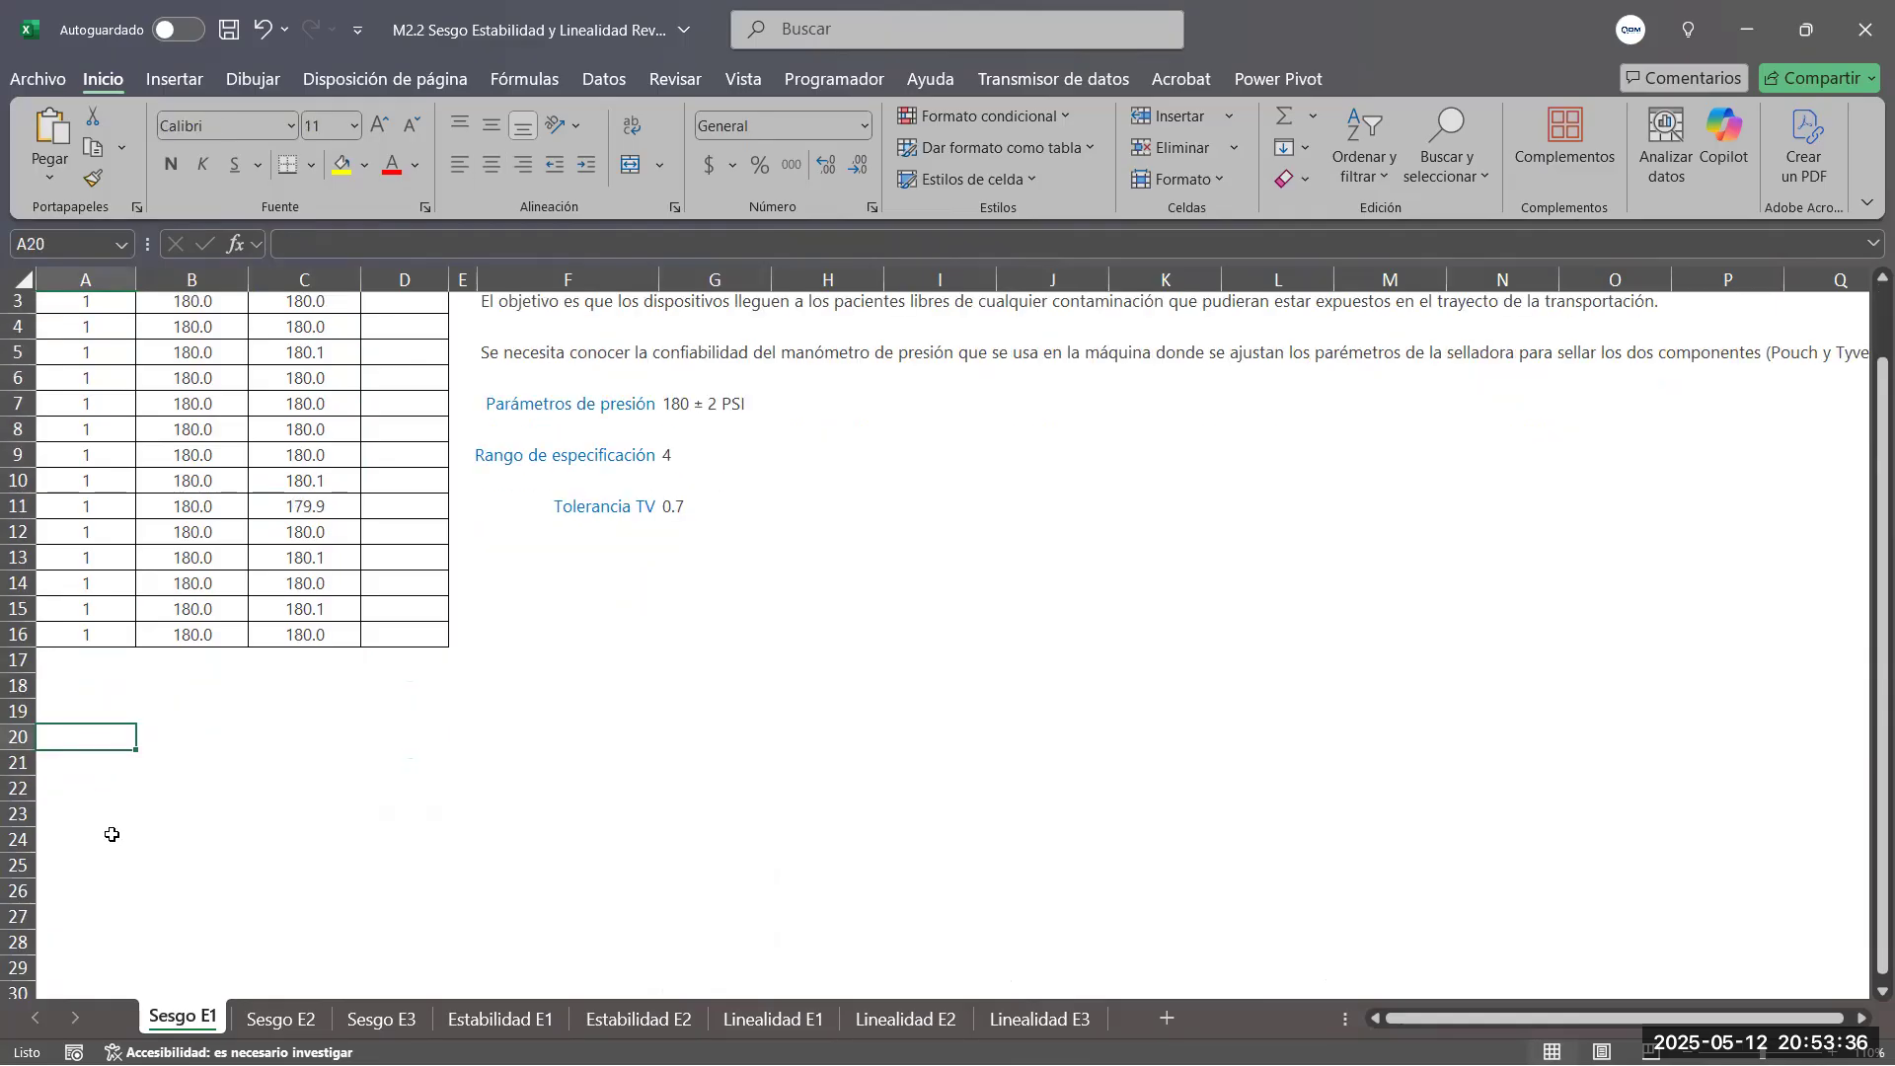
pyautogui.scroll(1, 136, 778)
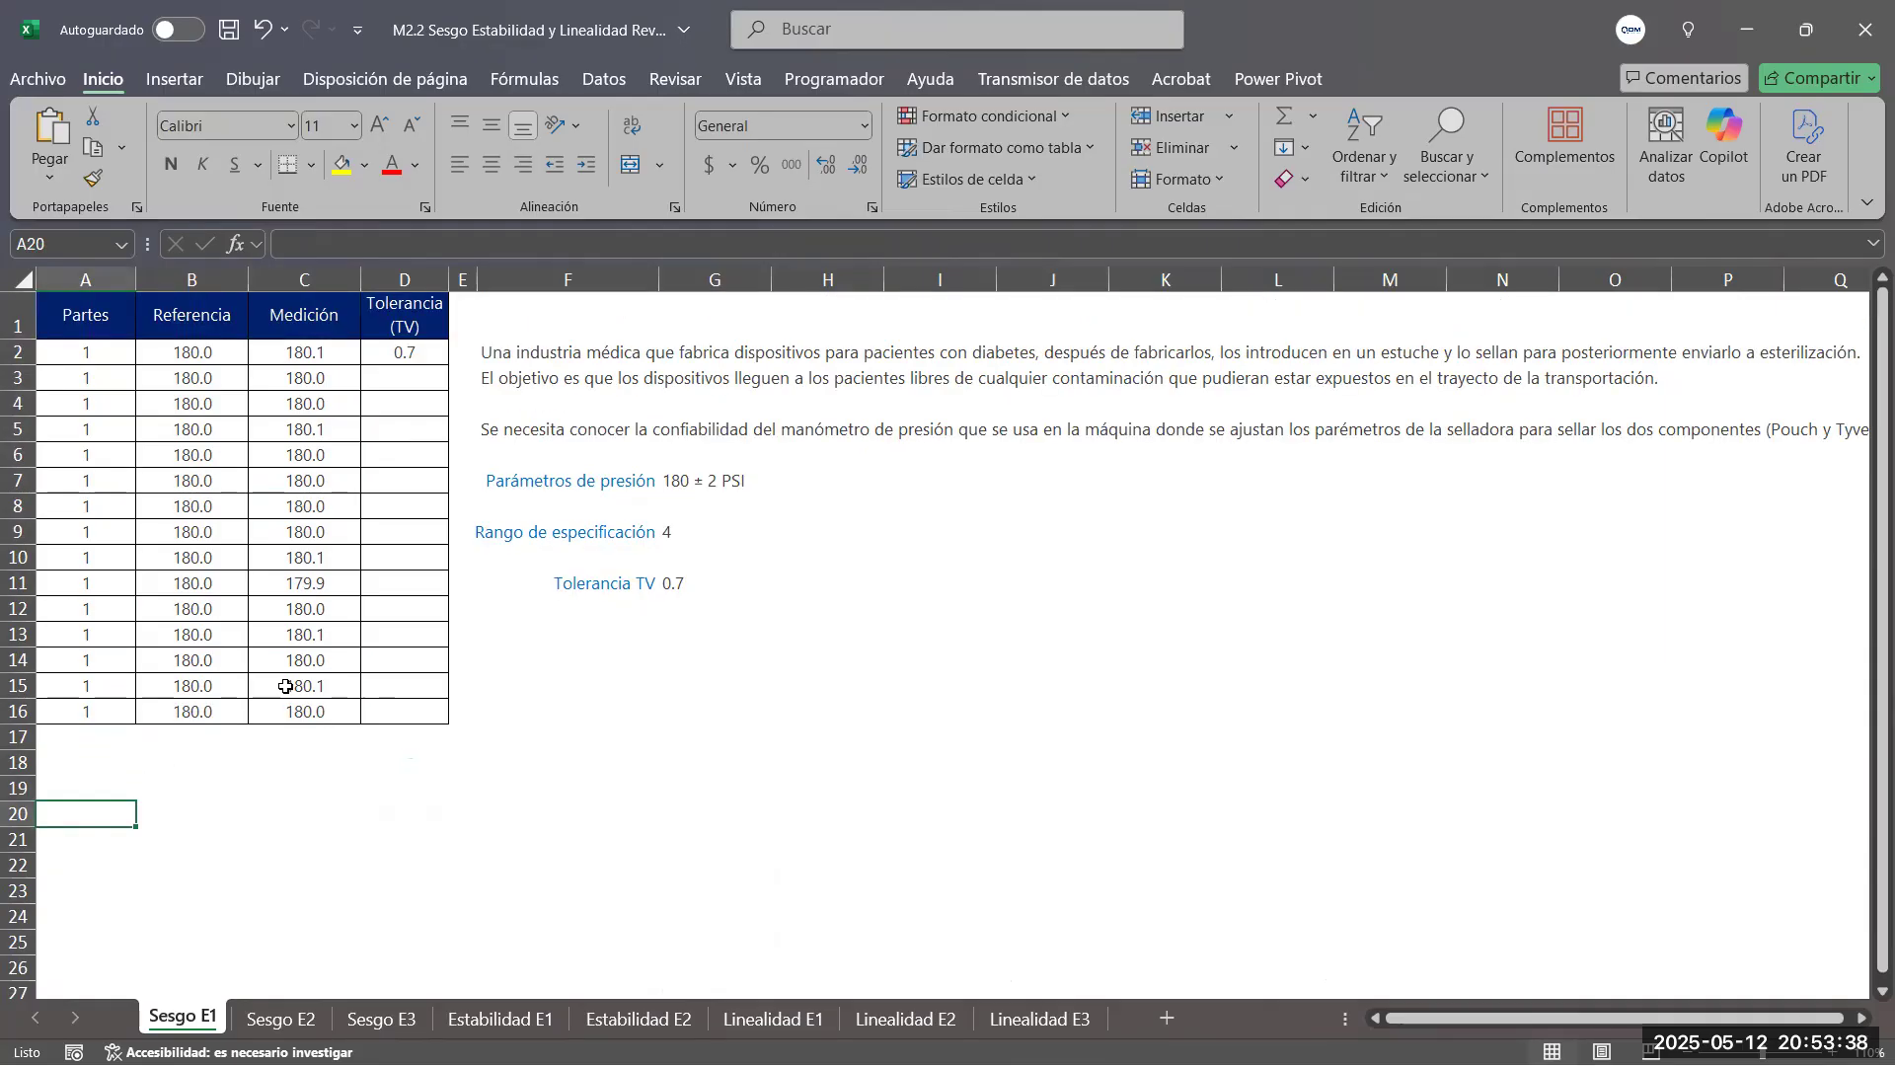
# Review the Partes, Referencia and Medición columns by highlighting partial blocks and the full data range of each column
pyautogui.click(316, 346)
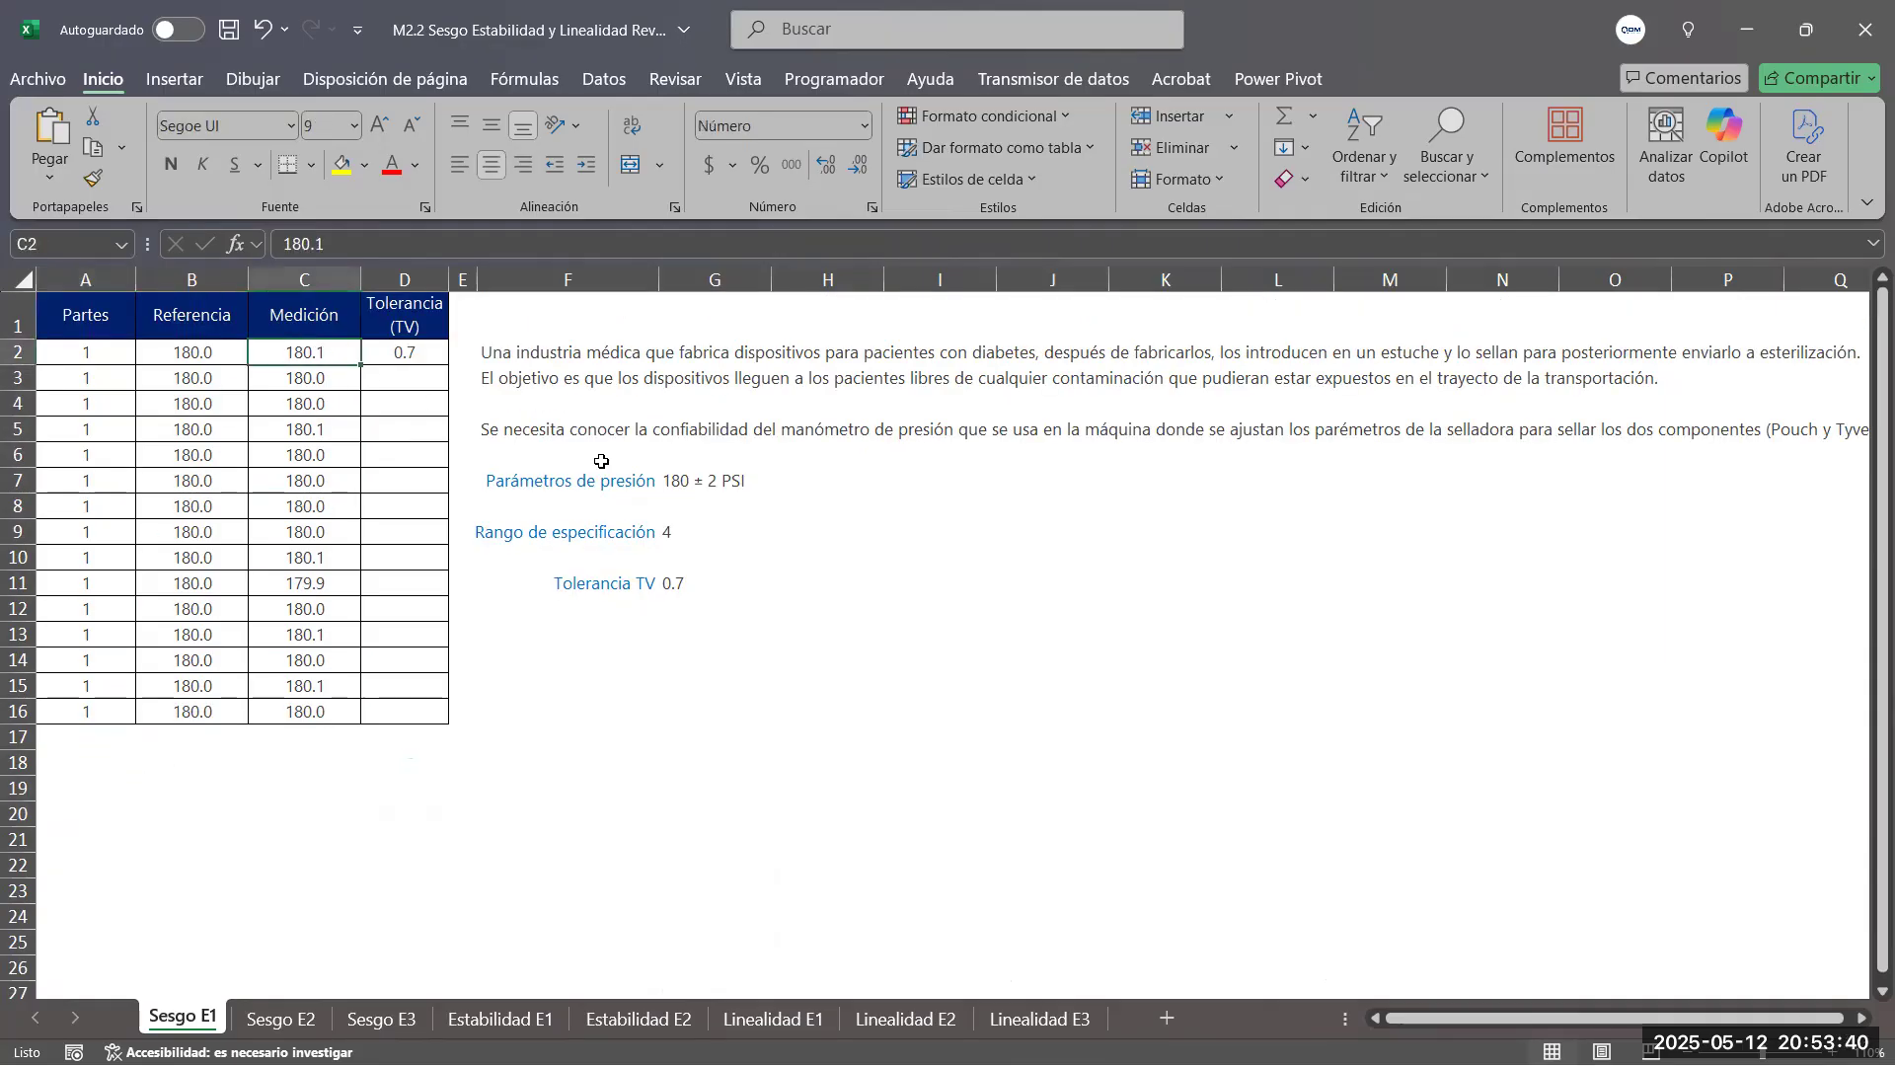
pyautogui.click(982, 602)
pyautogui.moveTo(190, 356); pyautogui.dragTo(204, 583)
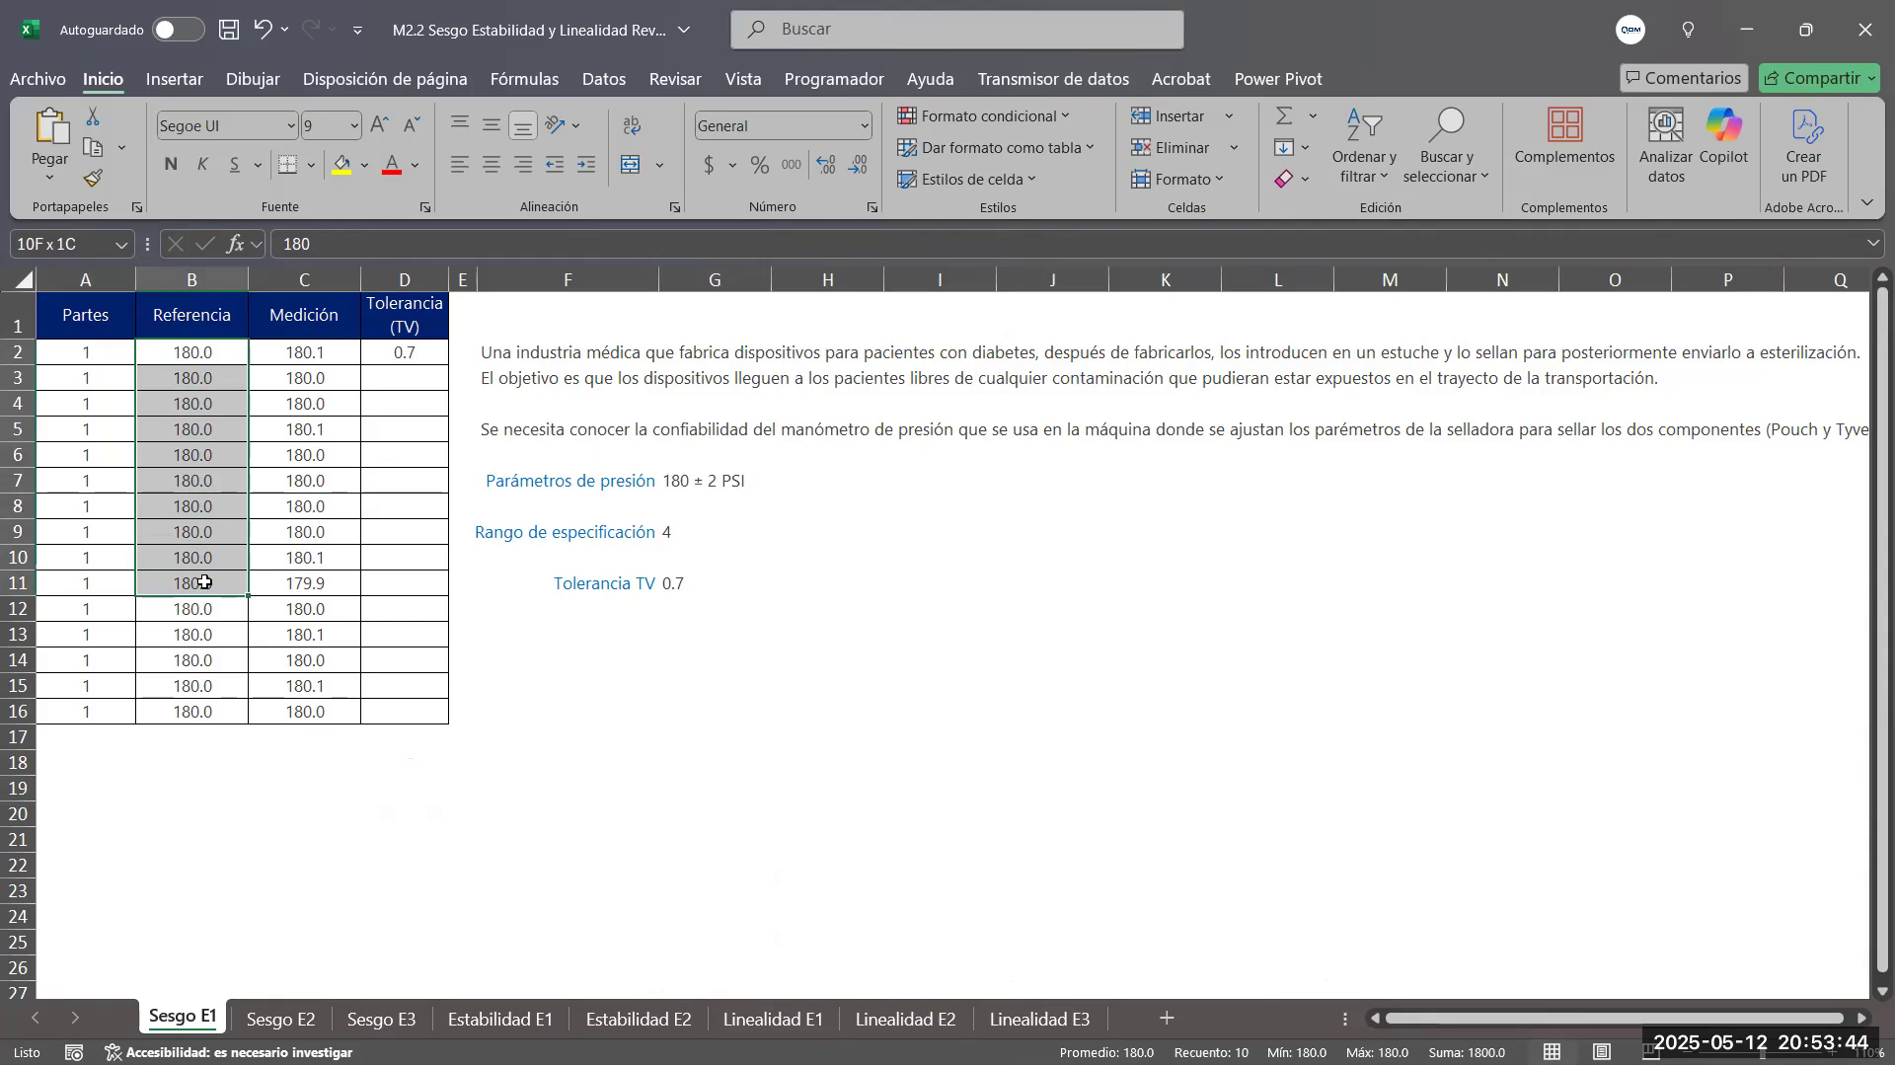
pyautogui.moveTo(205, 582); pyautogui.dragTo(120, 579)
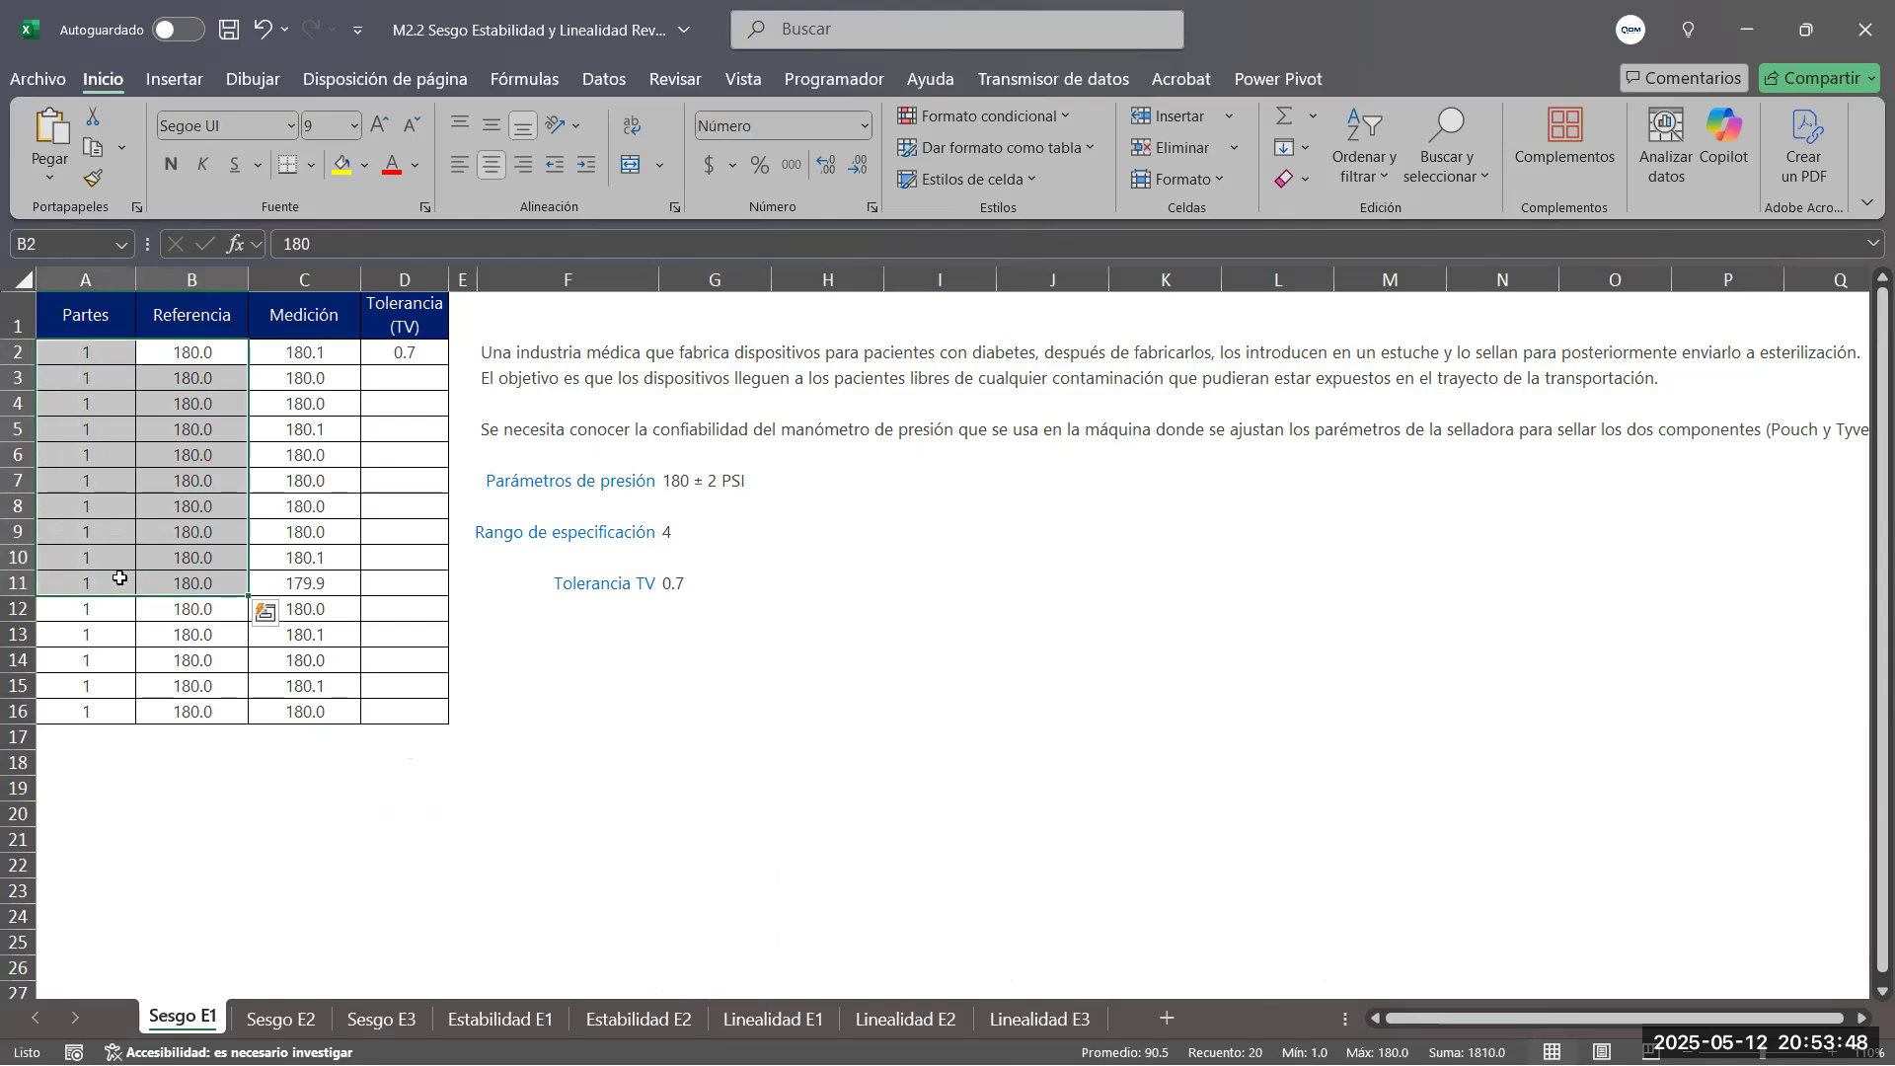
pyautogui.click(199, 611)
pyautogui.moveTo(198, 612); pyautogui.dragTo(90, 694)
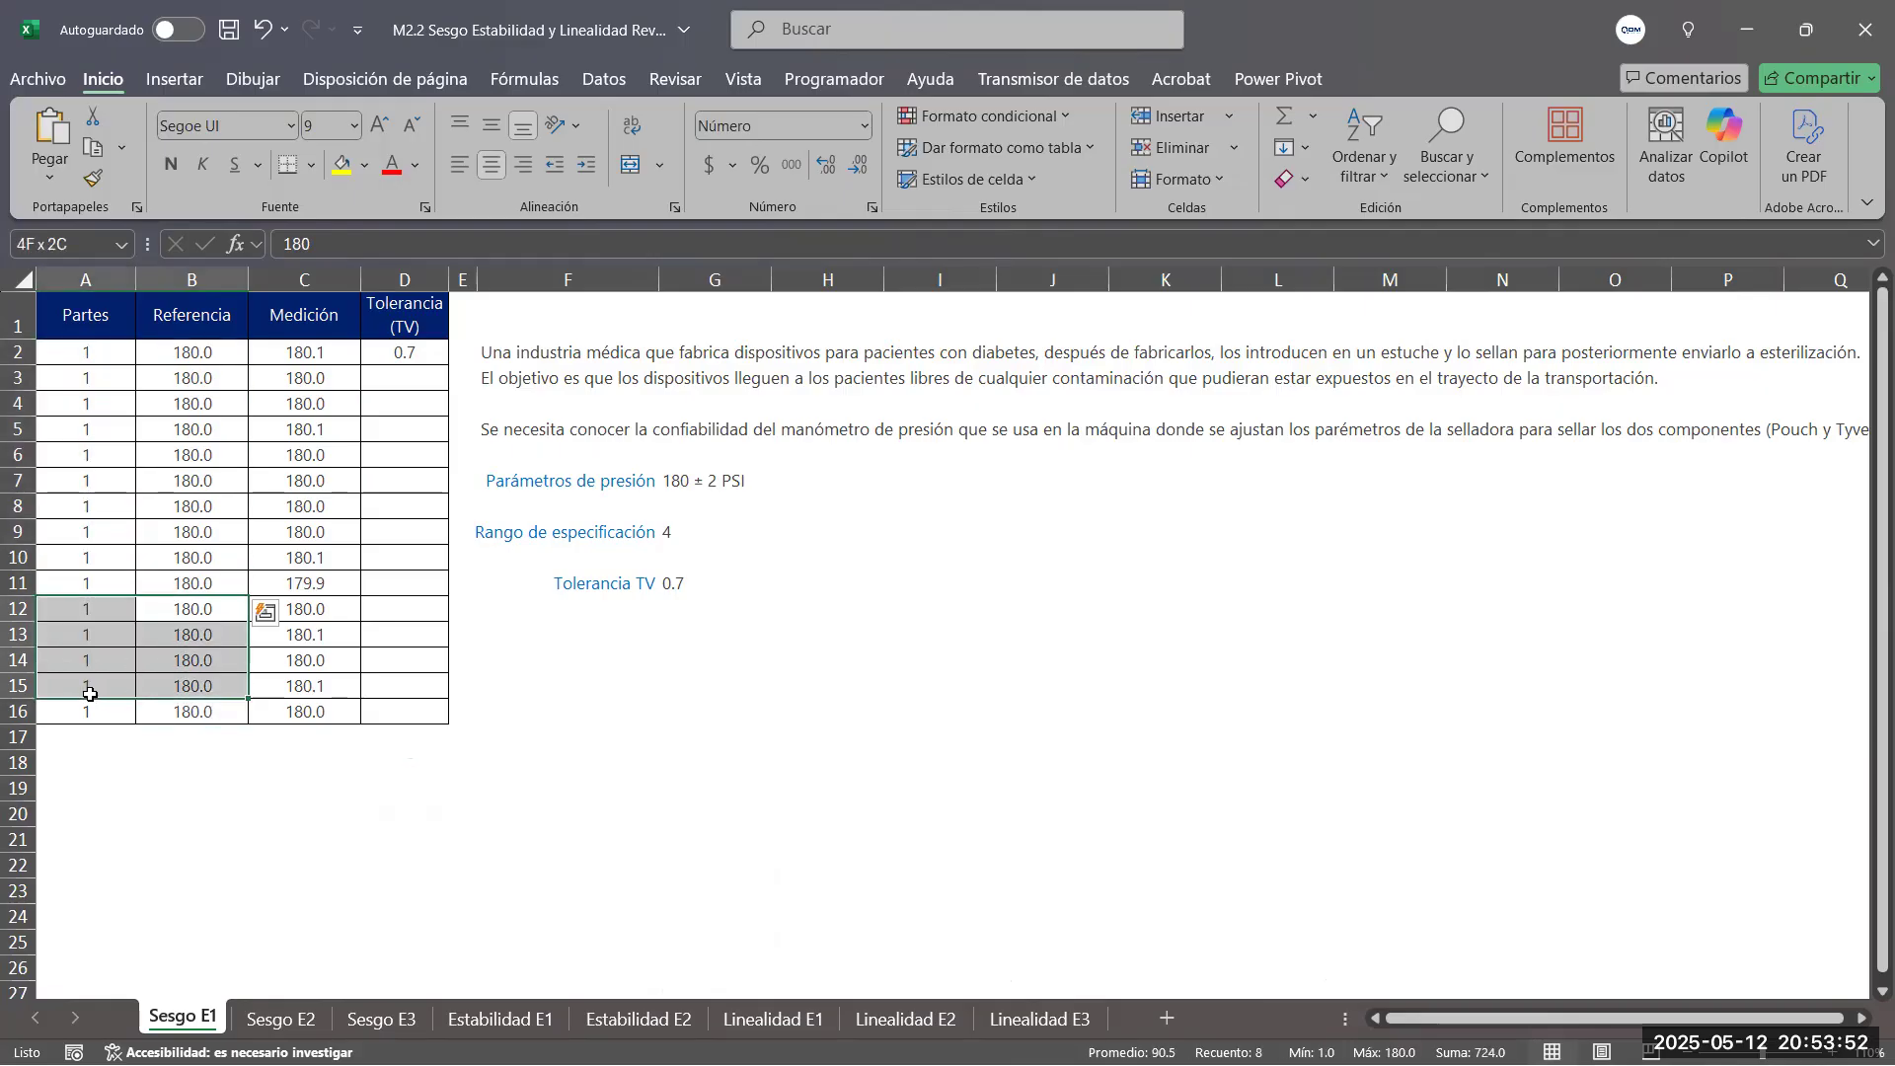
pyautogui.moveTo(190, 353); pyautogui.dragTo(209, 703)
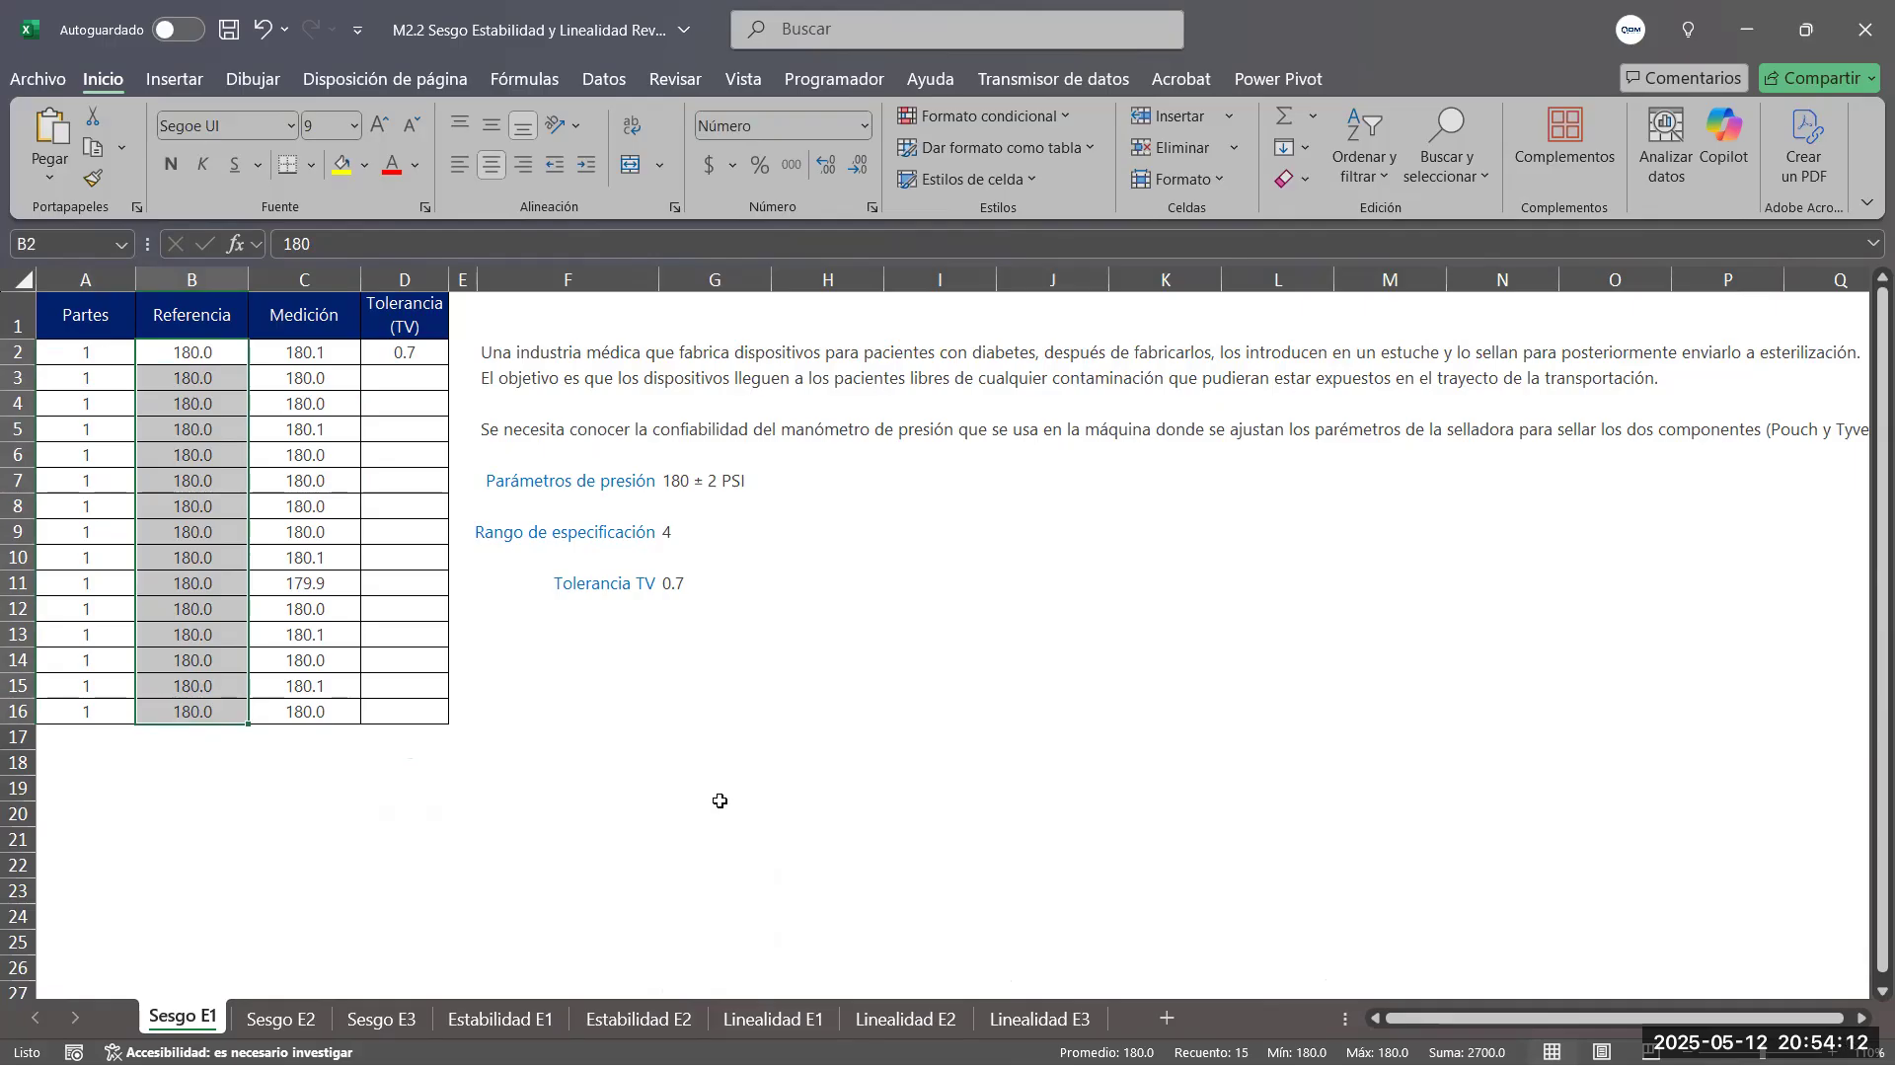
pyautogui.moveTo(77, 352); pyautogui.dragTo(81, 710)
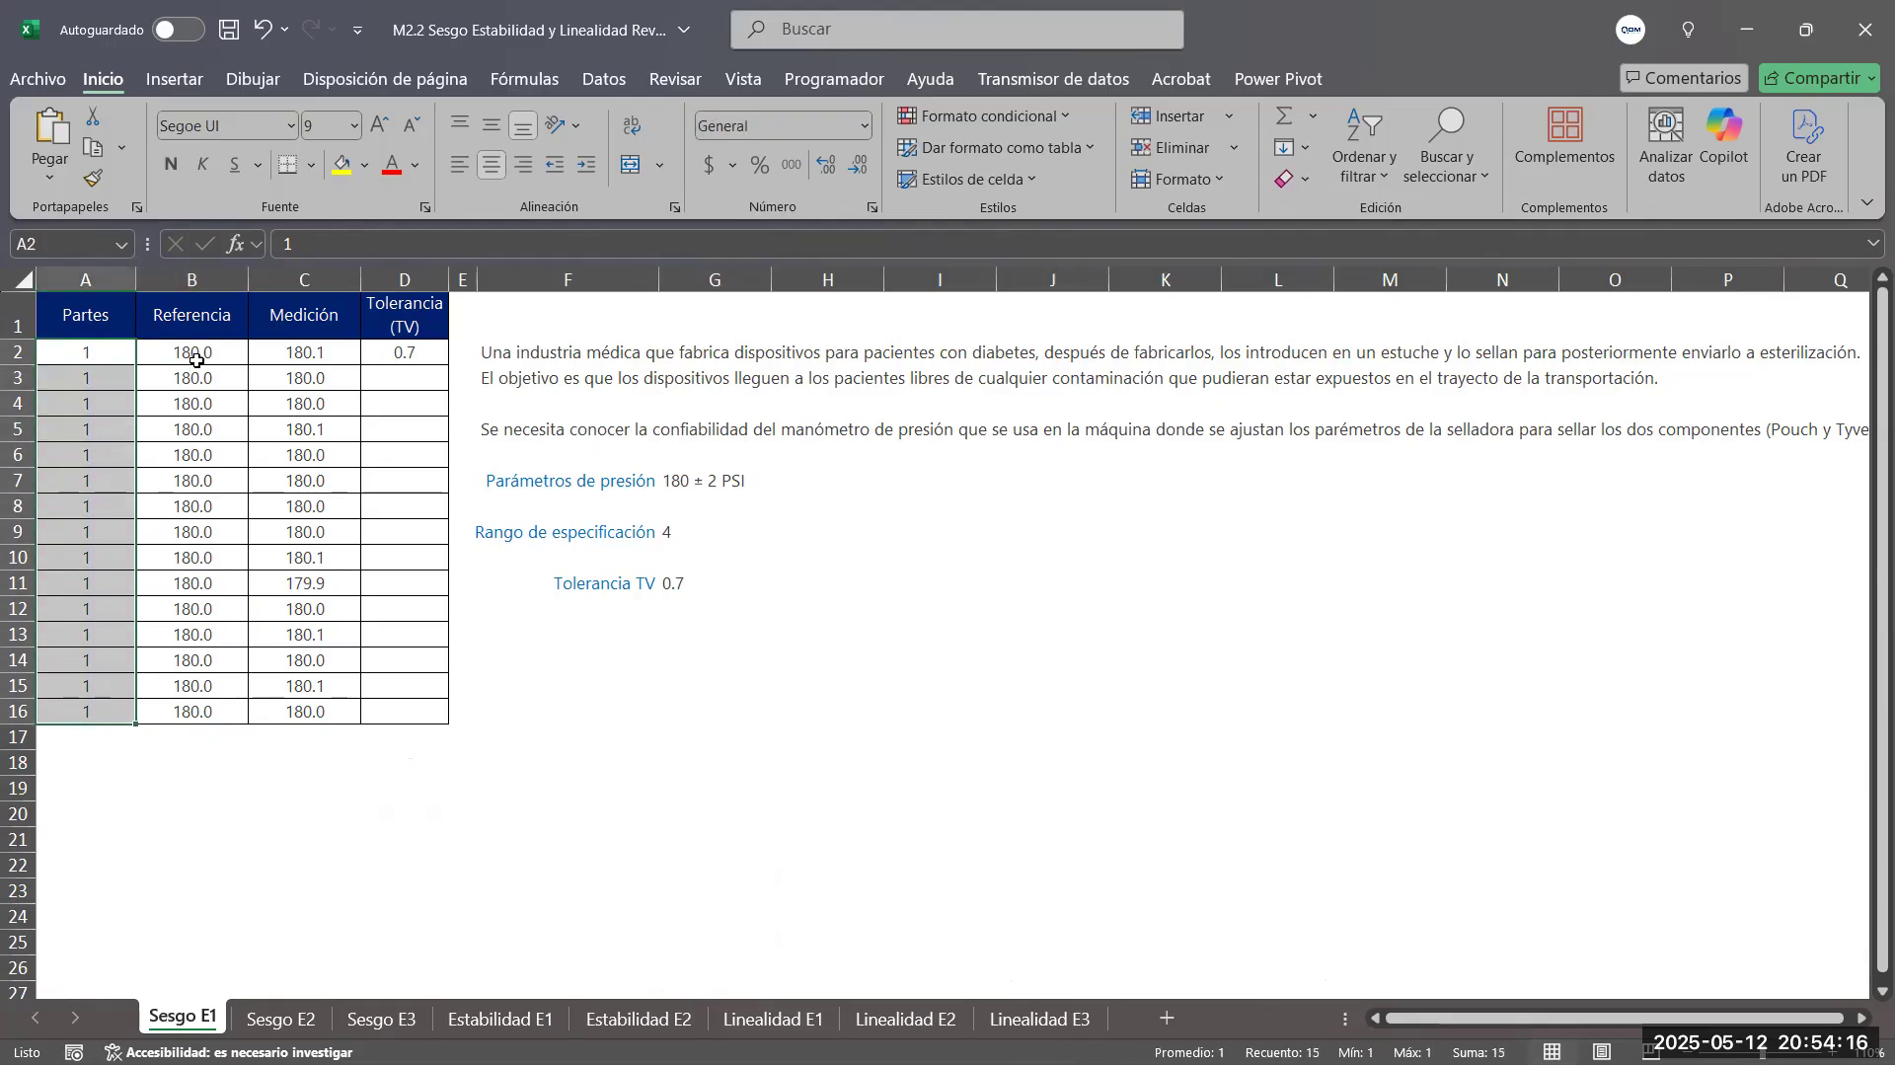
pyautogui.moveTo(191, 357); pyautogui.dragTo(194, 724)
pyautogui.moveTo(301, 355); pyautogui.dragTo(306, 715)
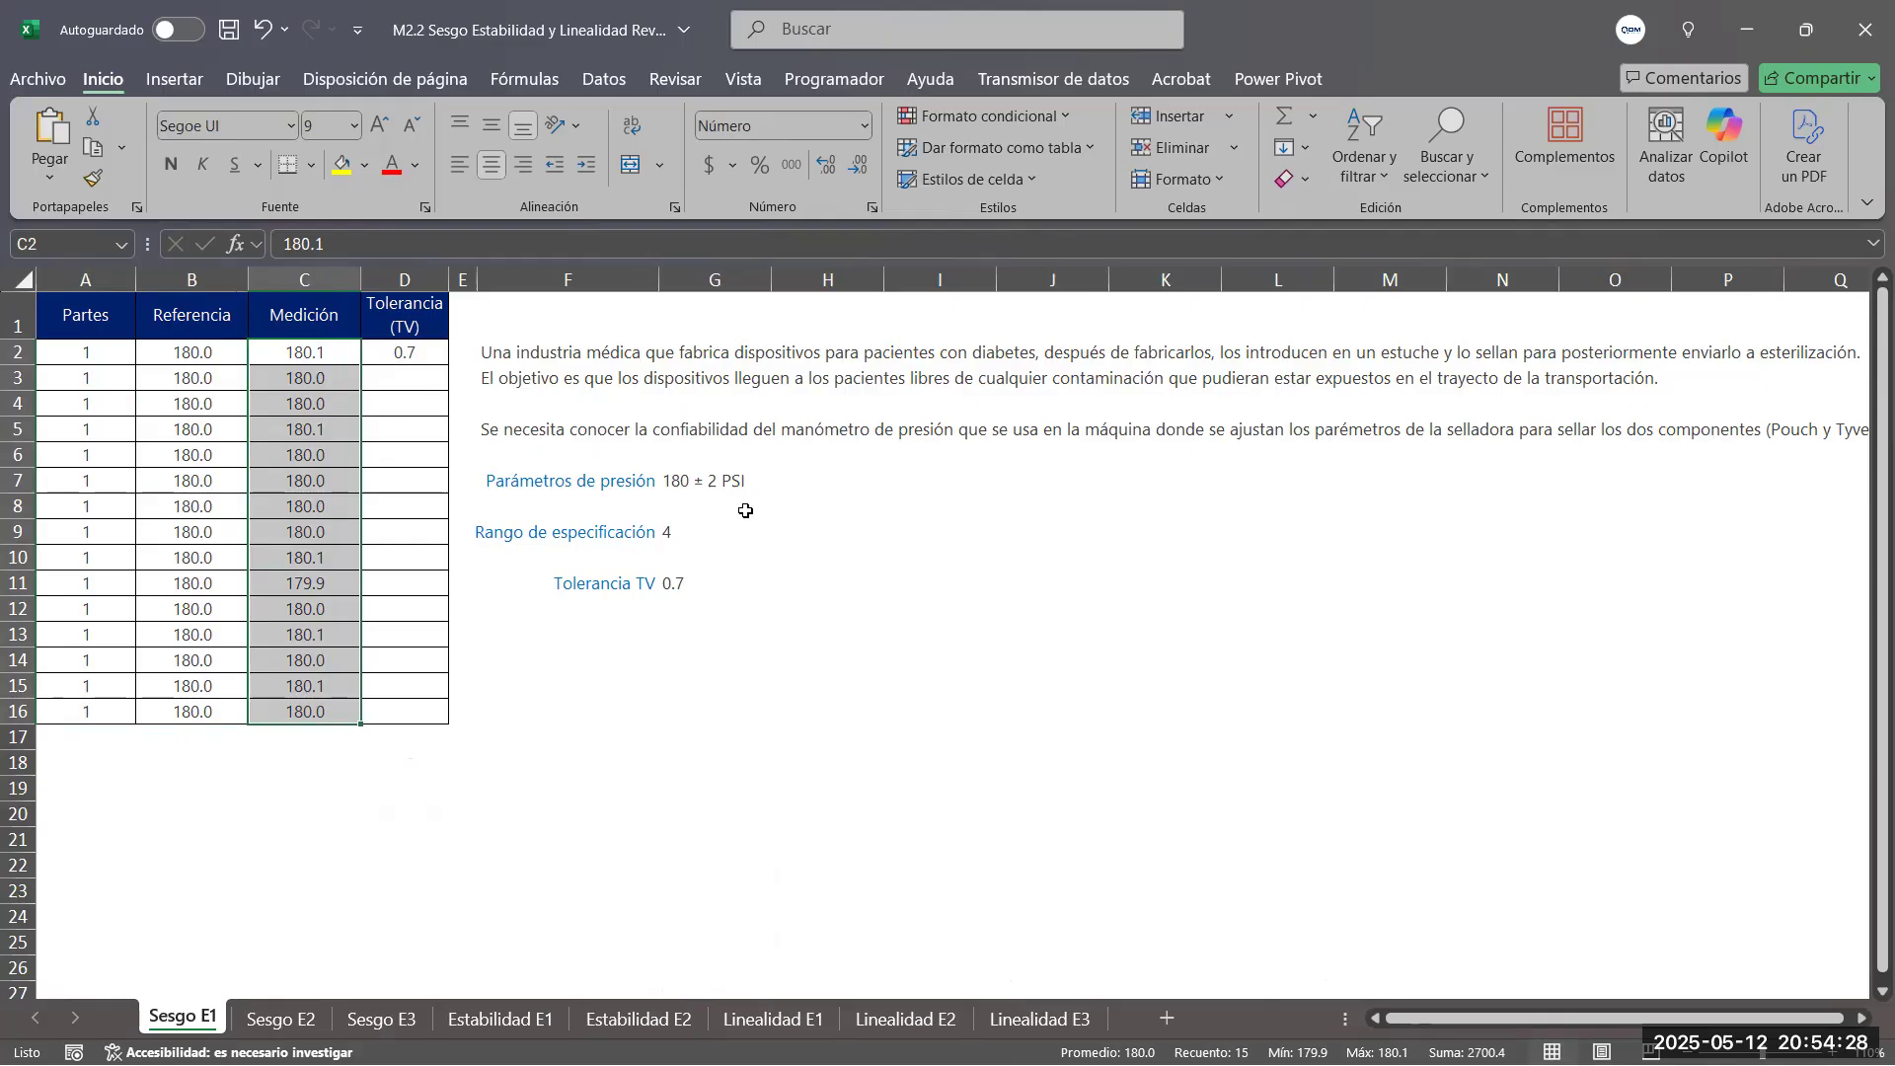
# Check the pressure parameters label, consult bias study steps 4 to 9 in the presentation, and return to the Excel workbook
pyautogui.click(501, 488)
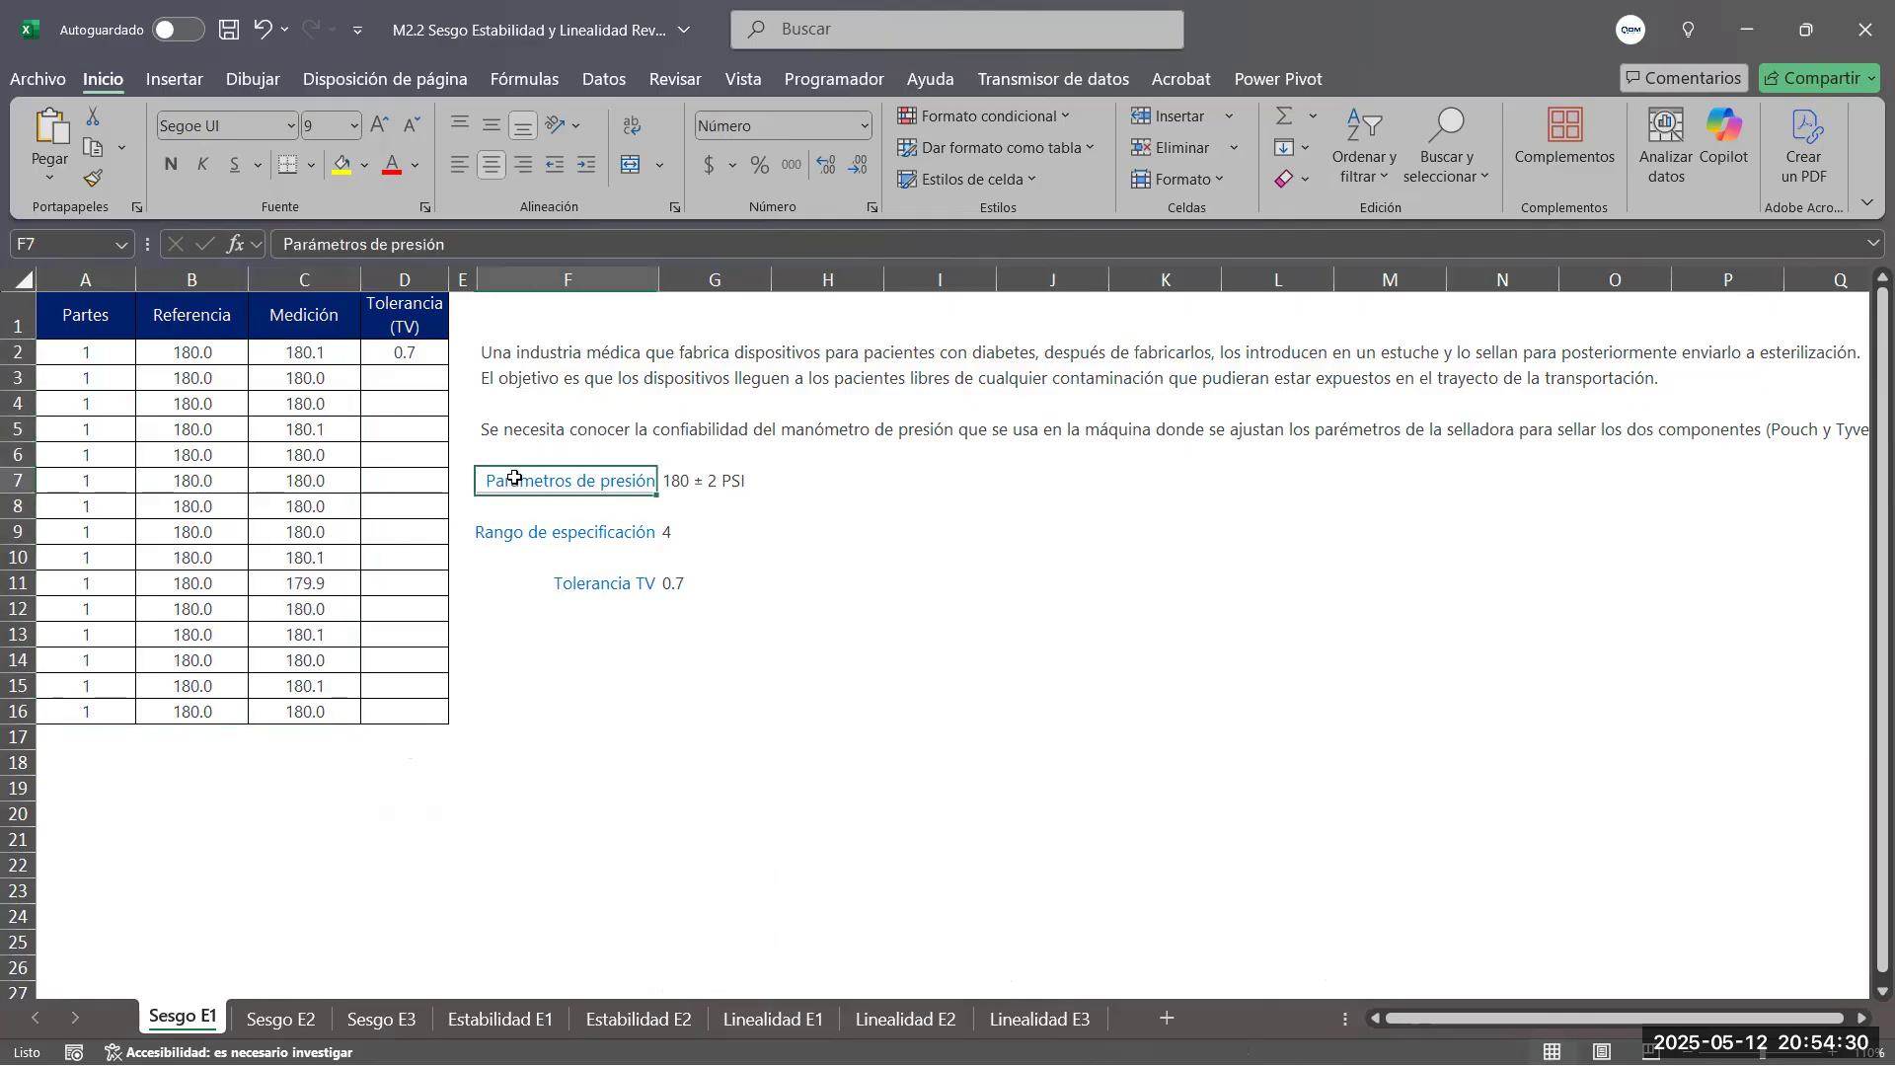
pyautogui.click(848, 510)
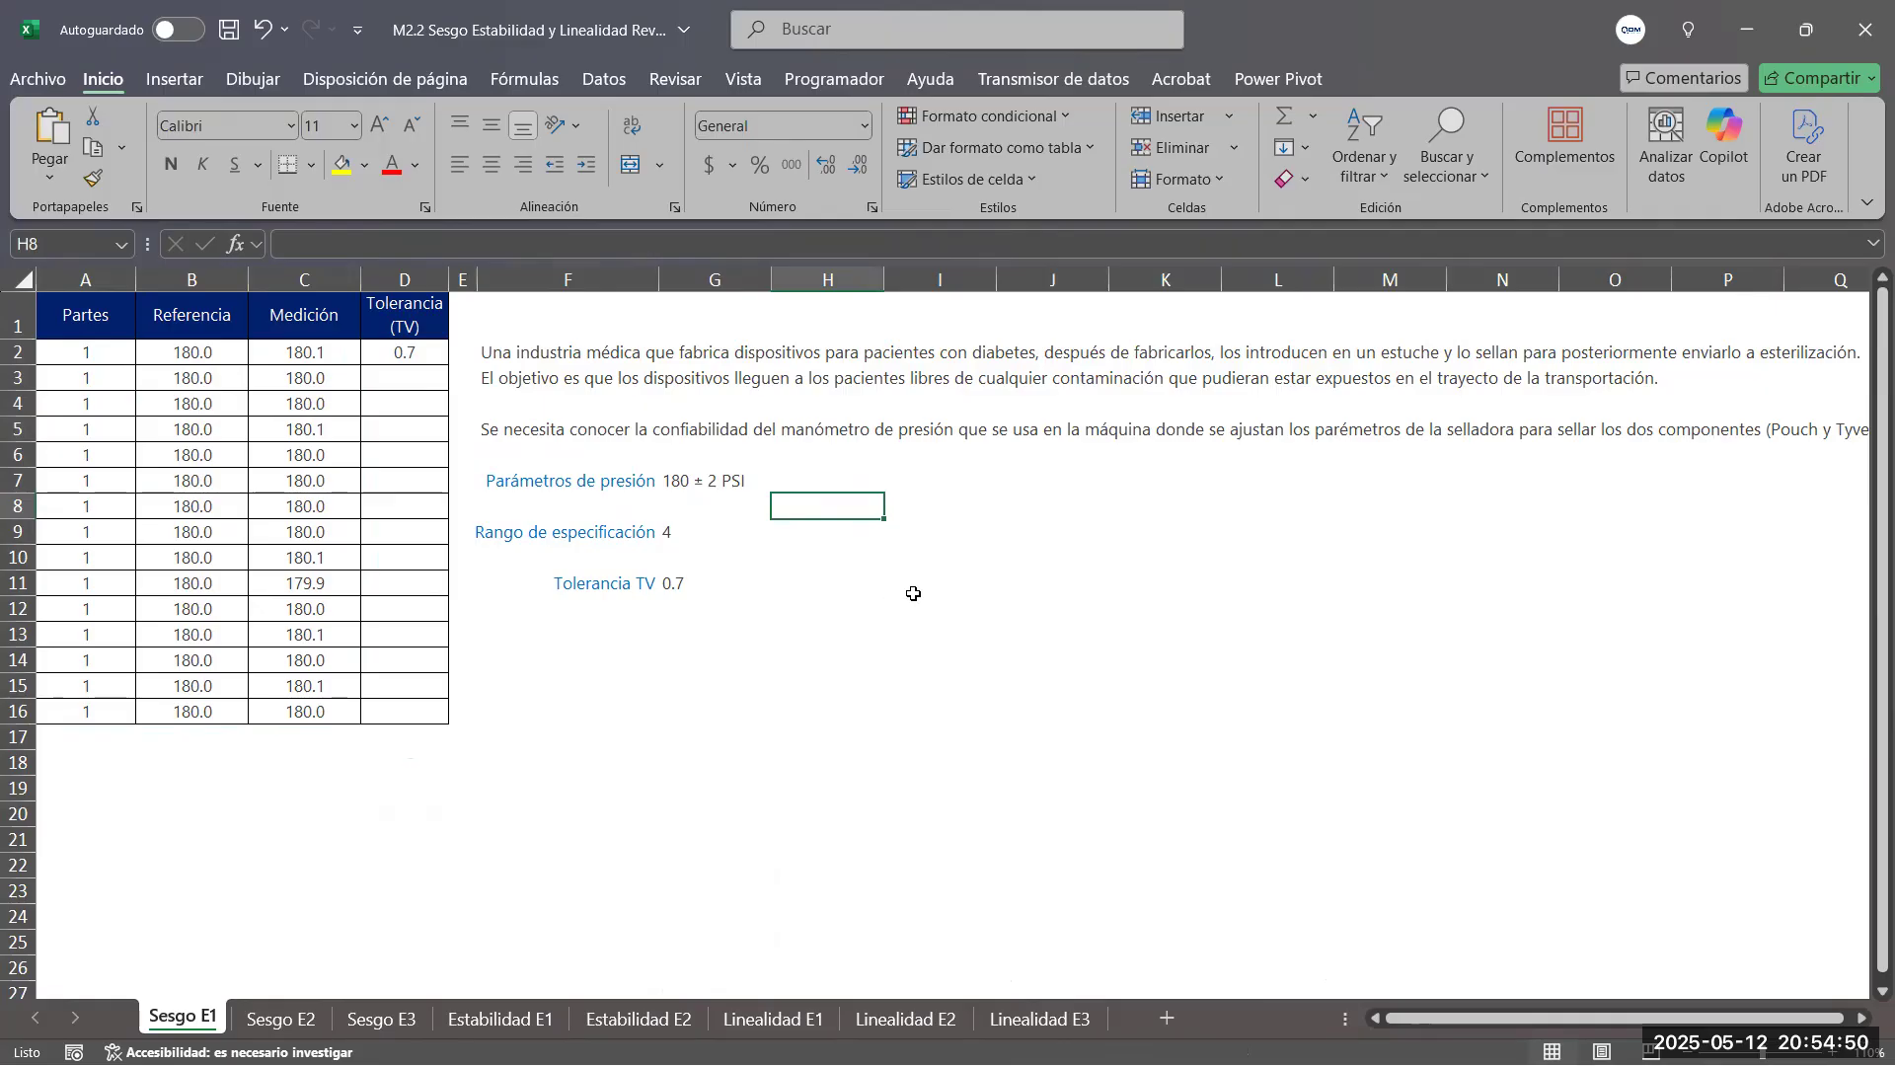
pyautogui.click(968, 491)
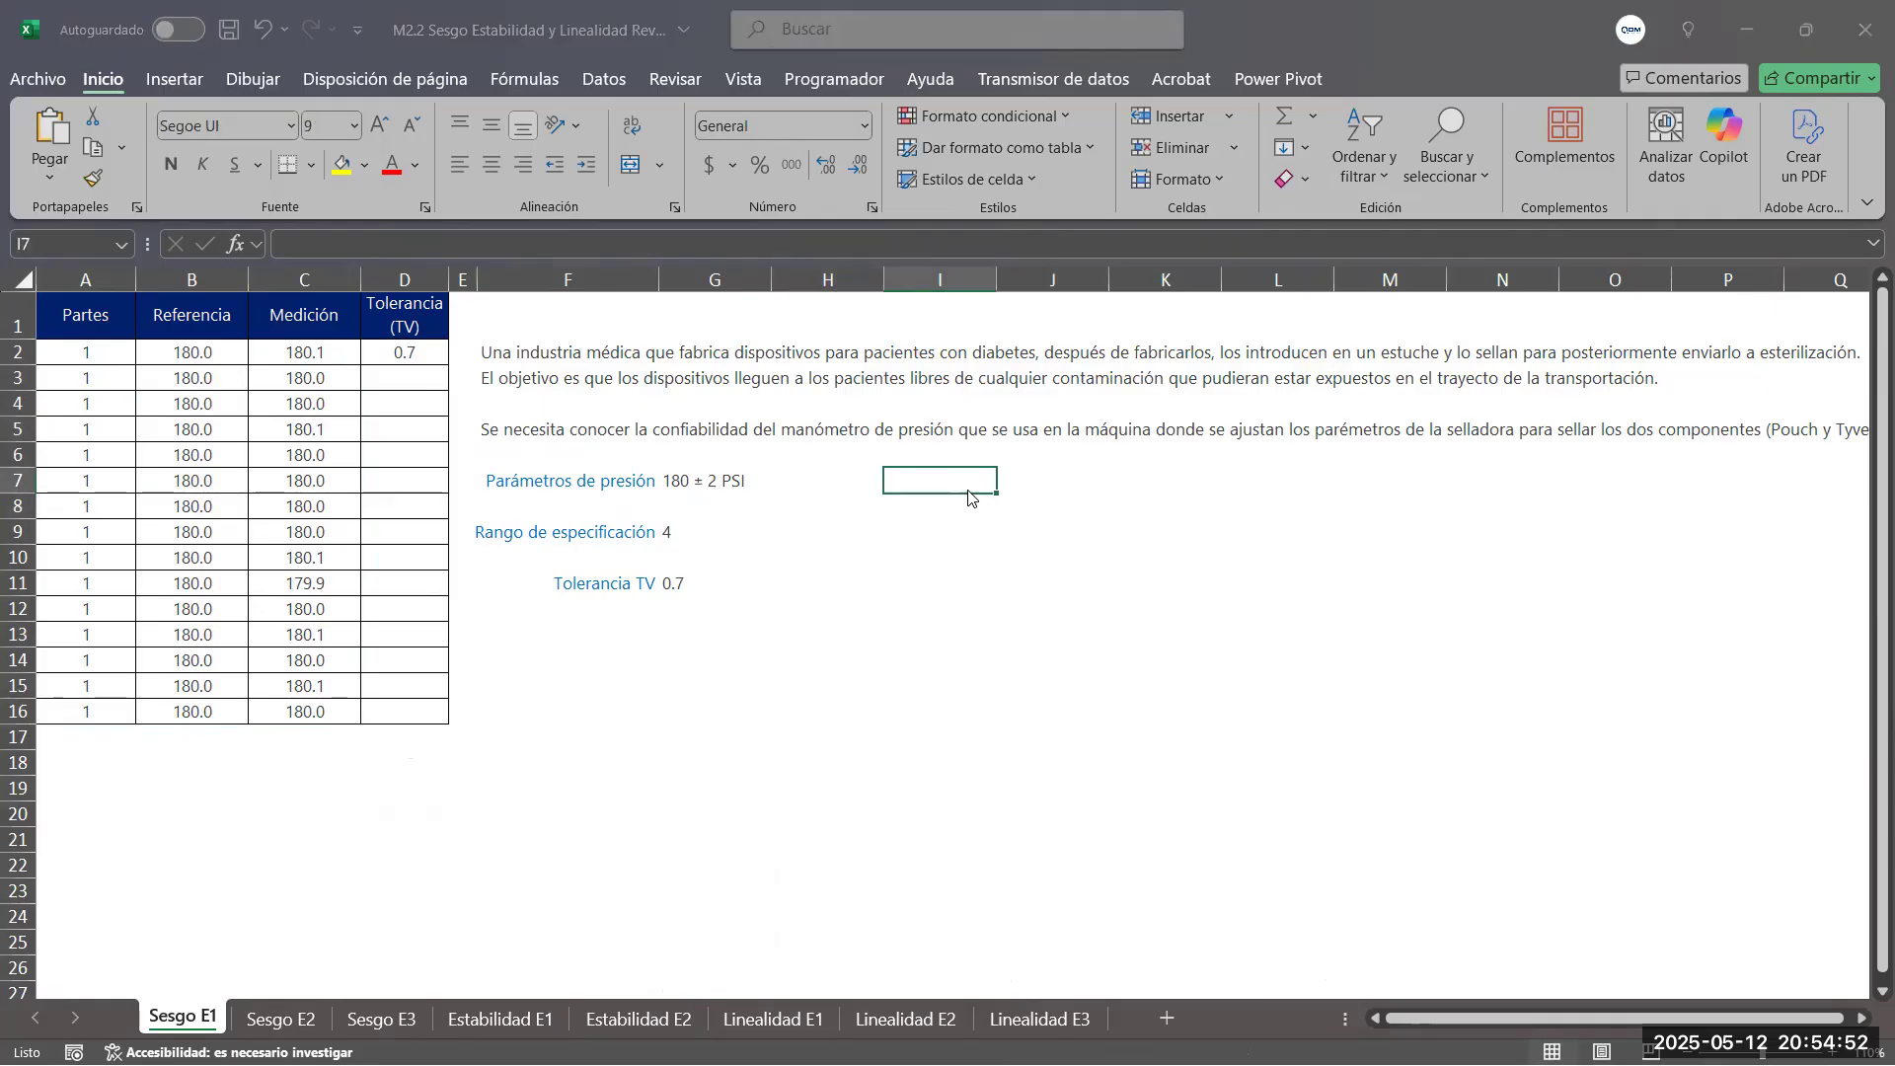
pyautogui.hotkey('alt', 'Tab')
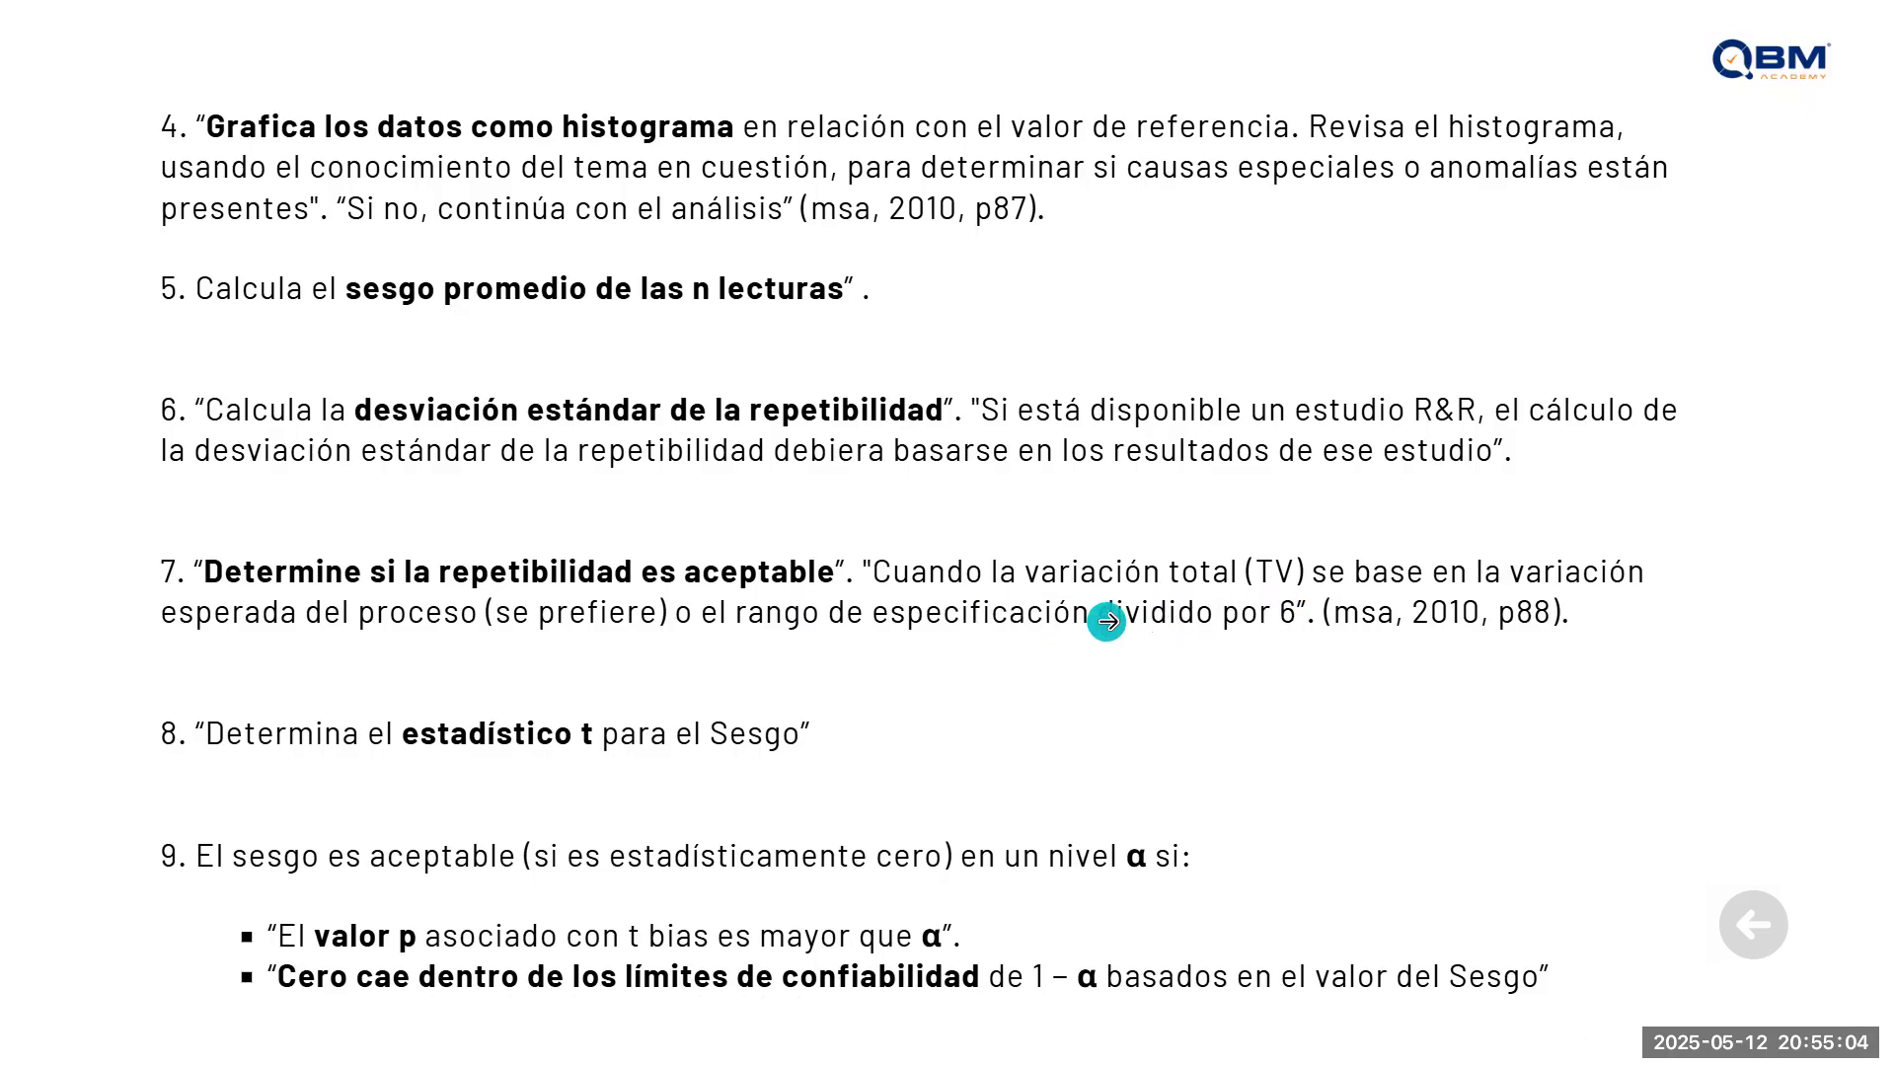
pyautogui.hotkey('alt', 'Tab')
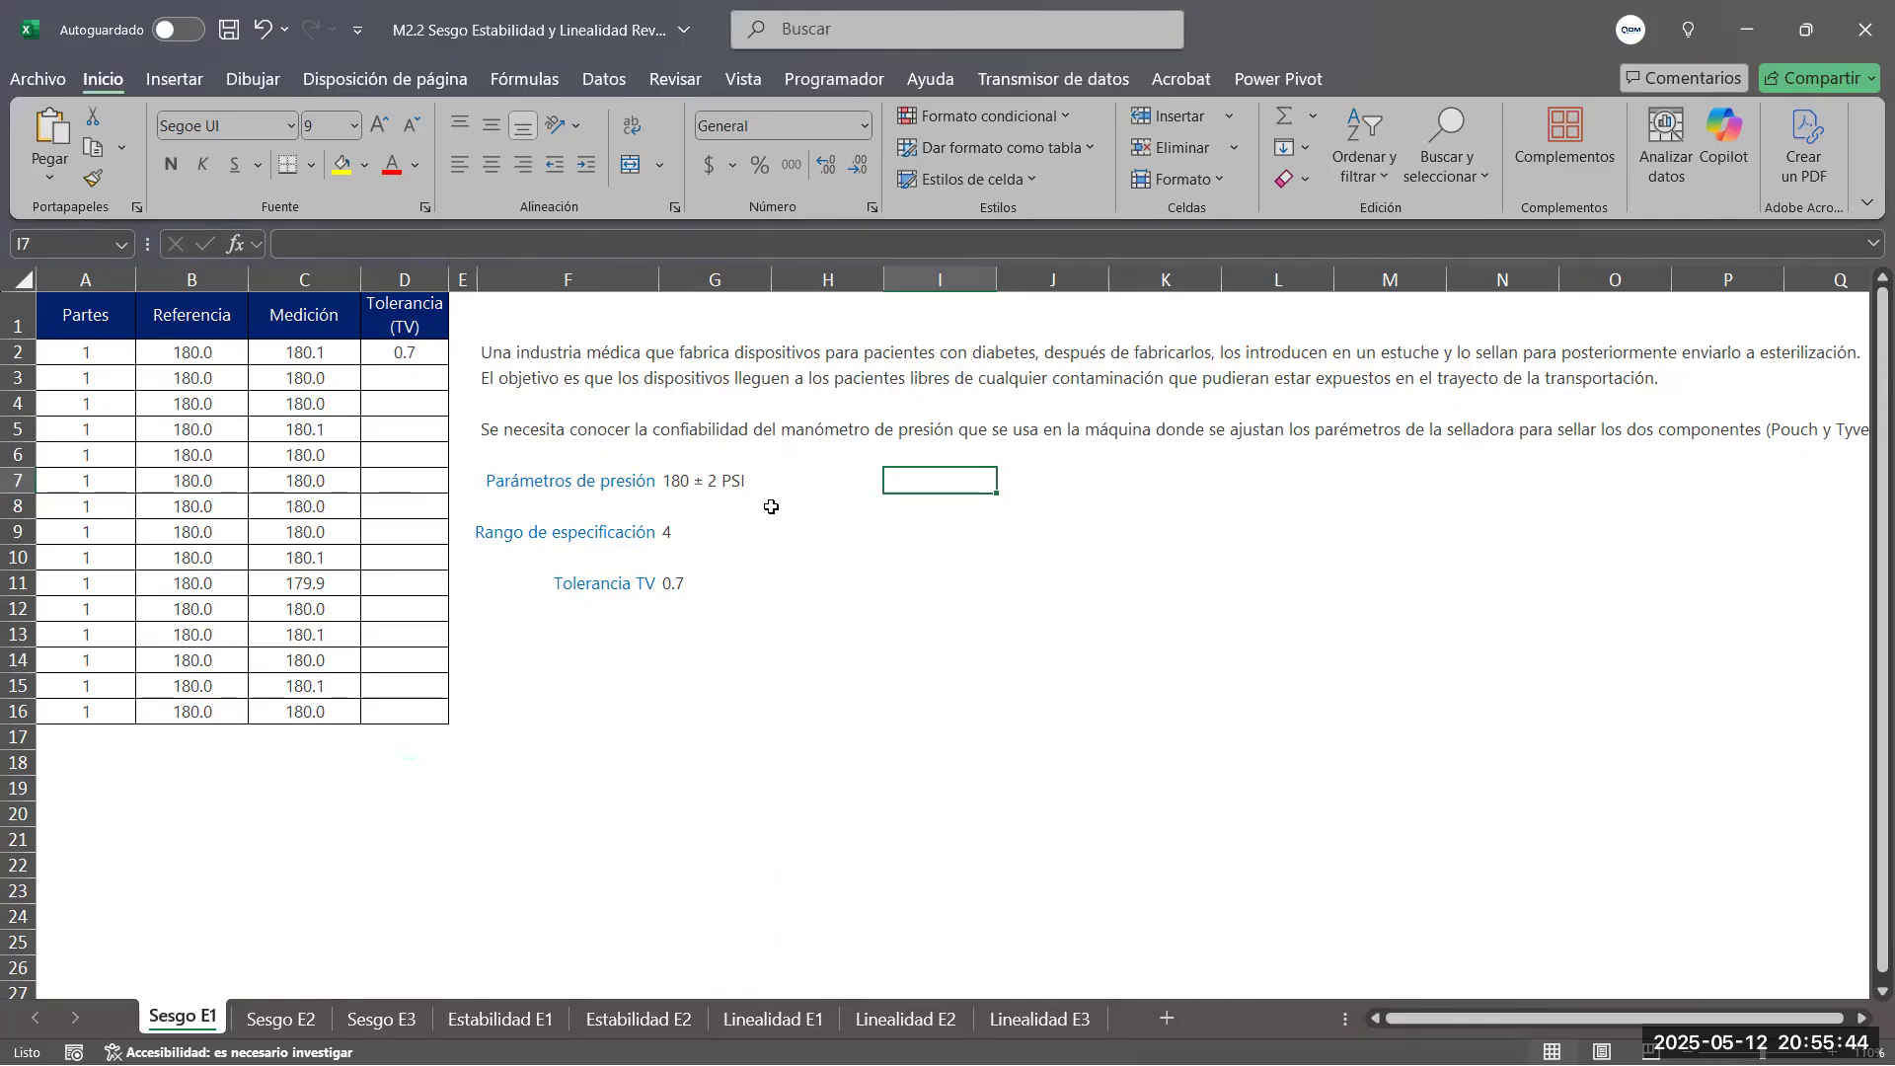
pyautogui.click(899, 506)
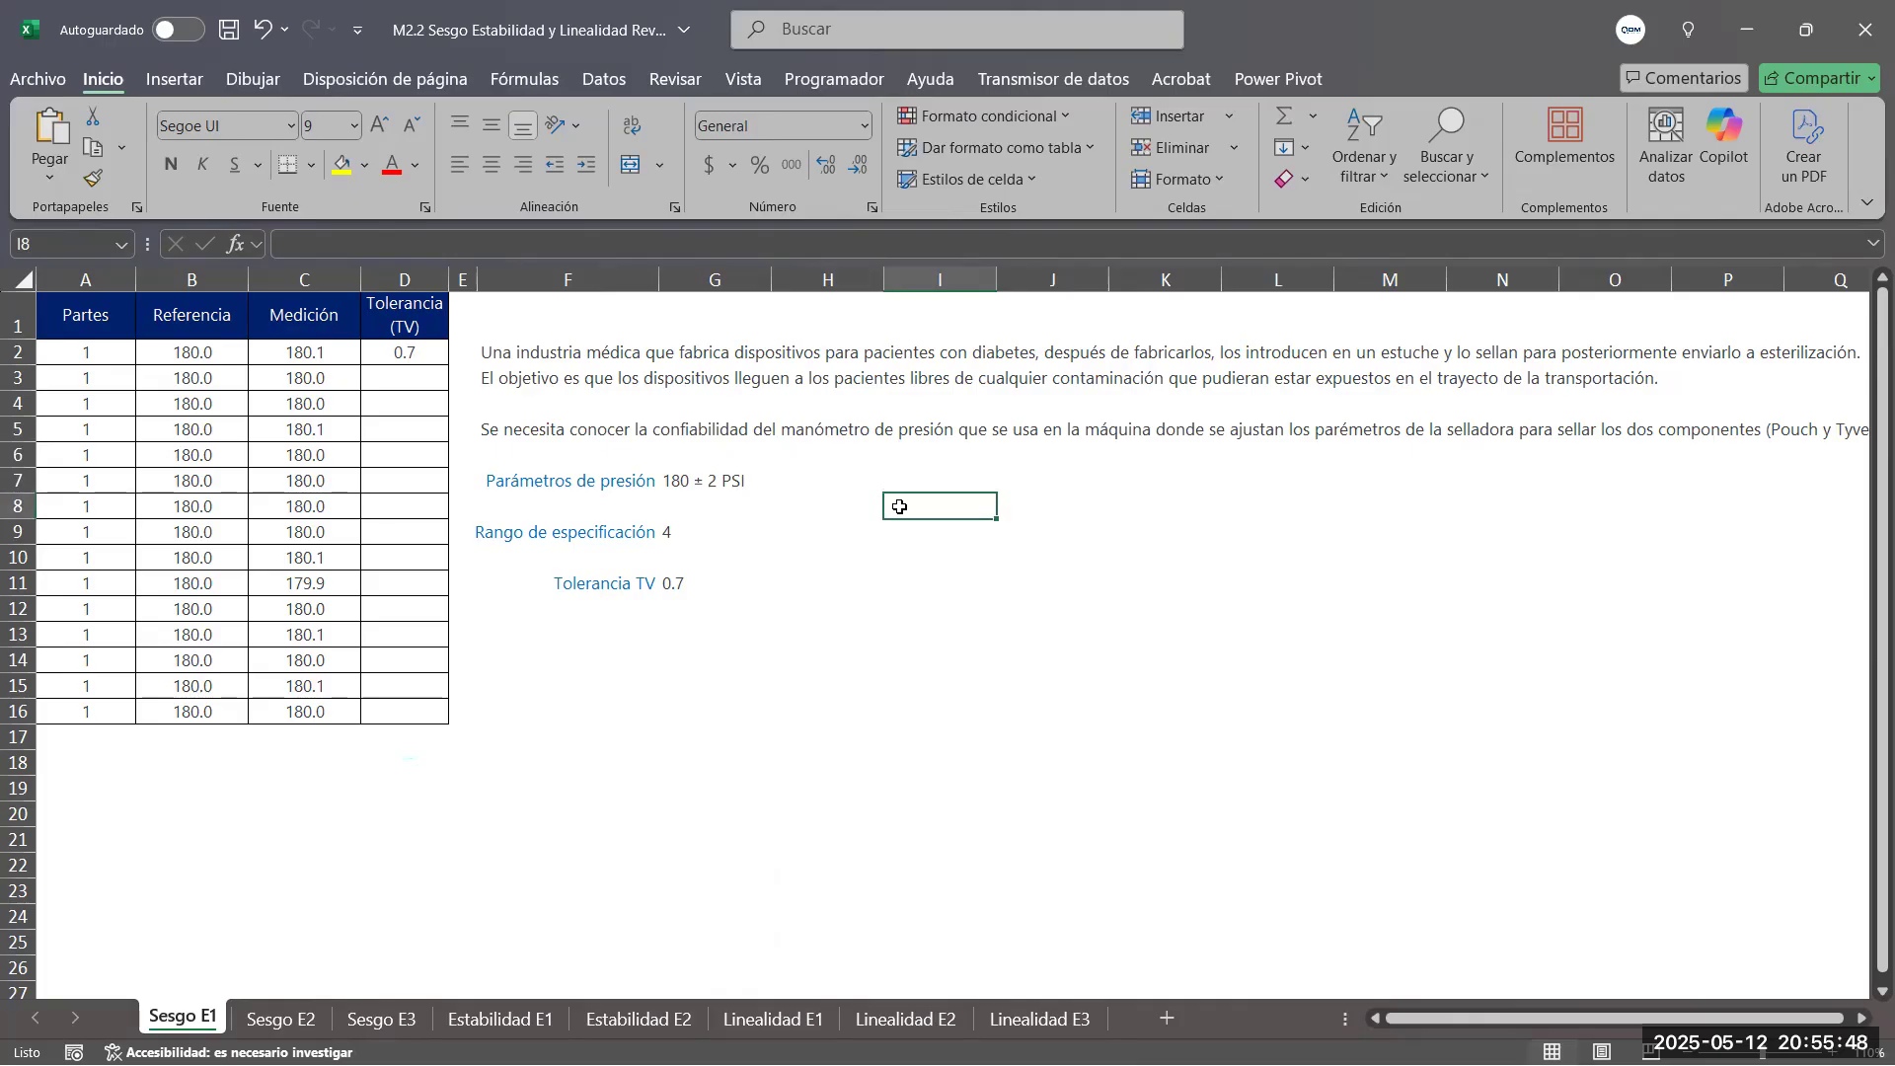
# Enter the specification limits 178 in I8 and 182 in J8, then copy I8's formatting to J8
pyautogui.write('178')
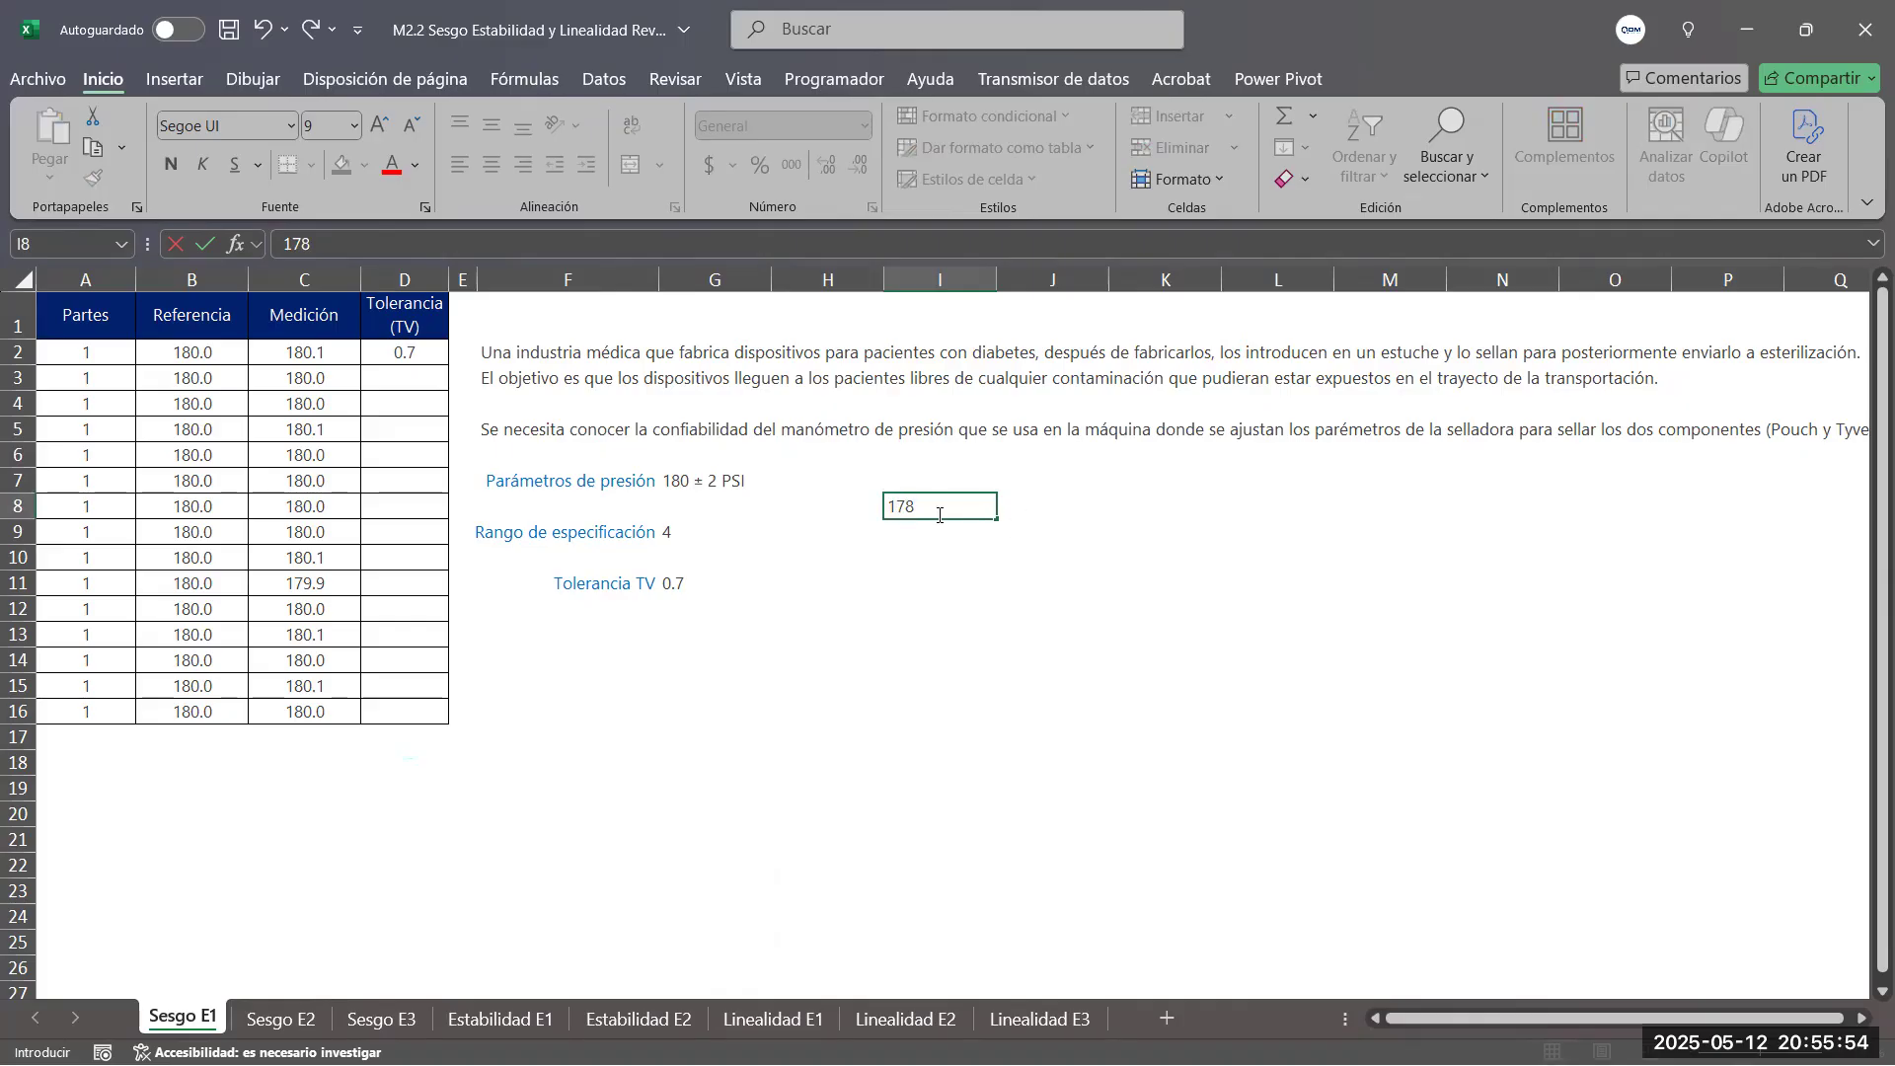
pyautogui.click(1035, 505)
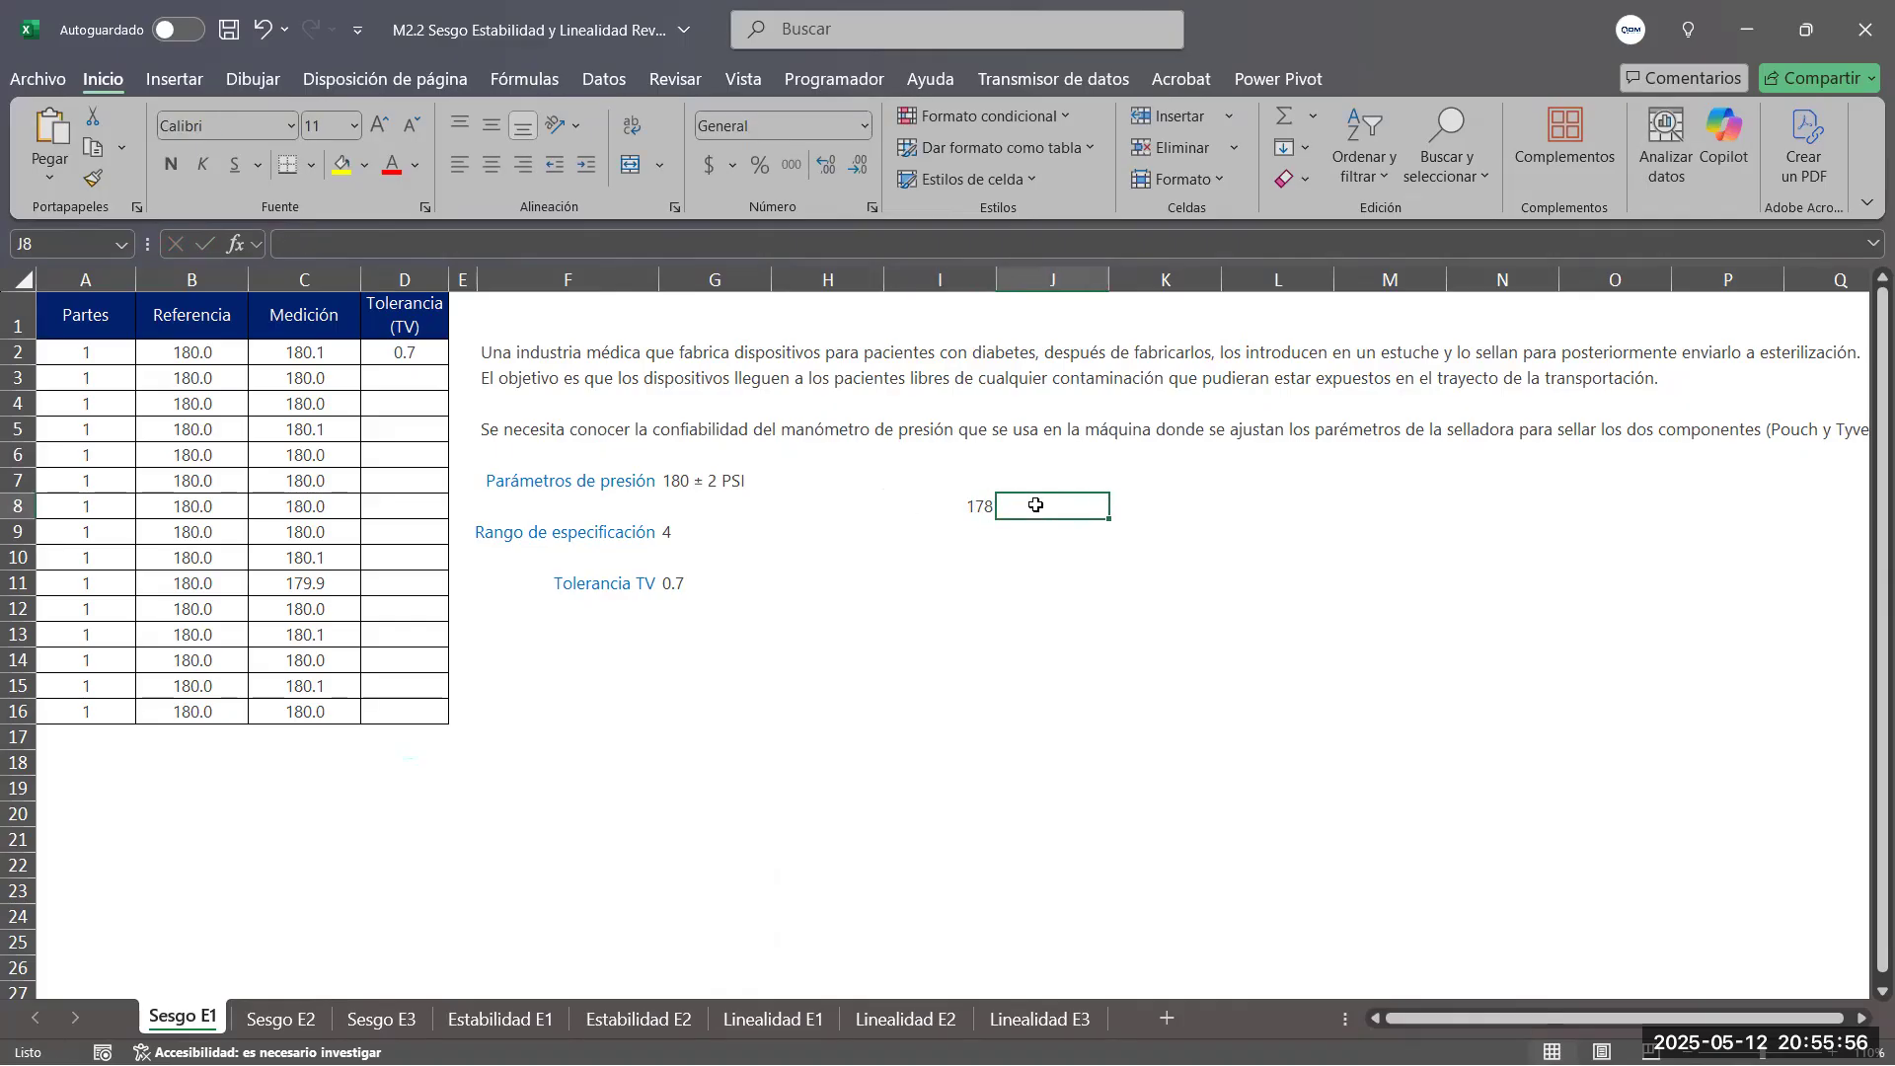
pyautogui.write('182')
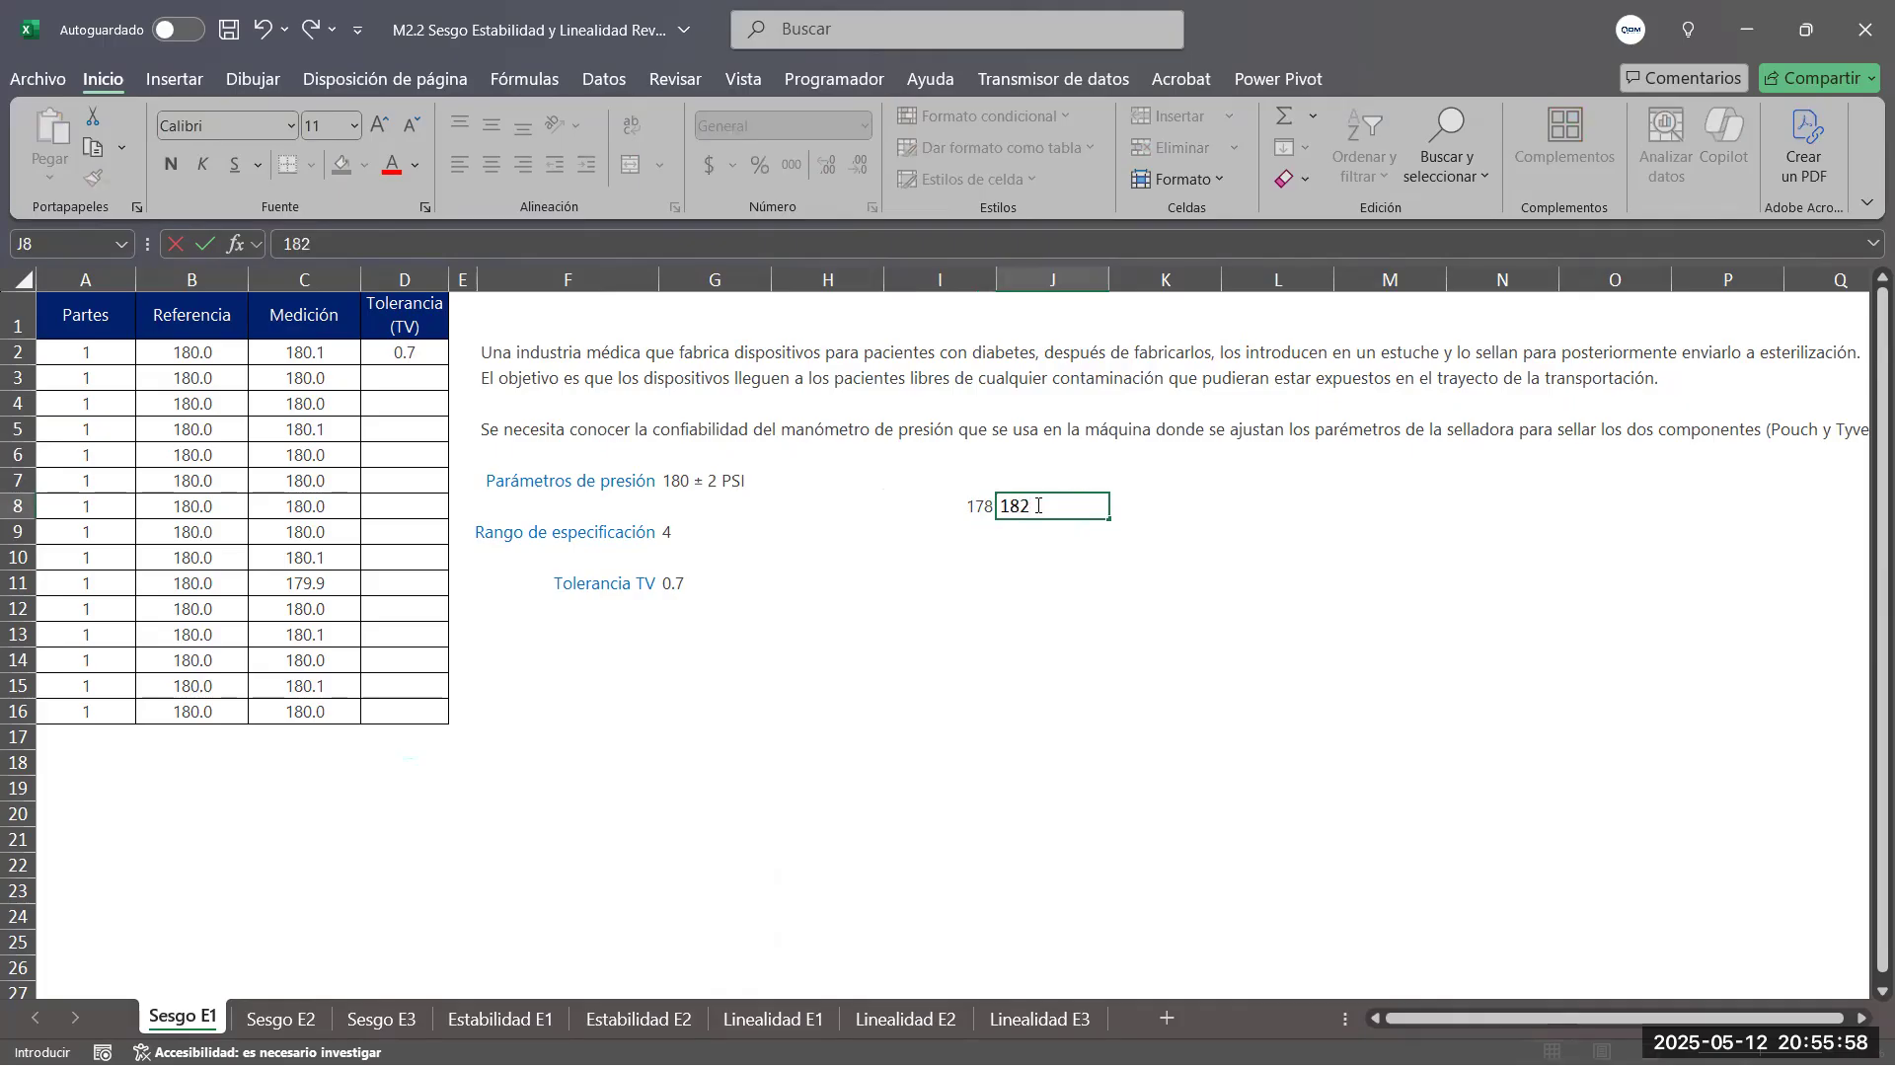
pyautogui.hotkey('ctrl', 'Return')
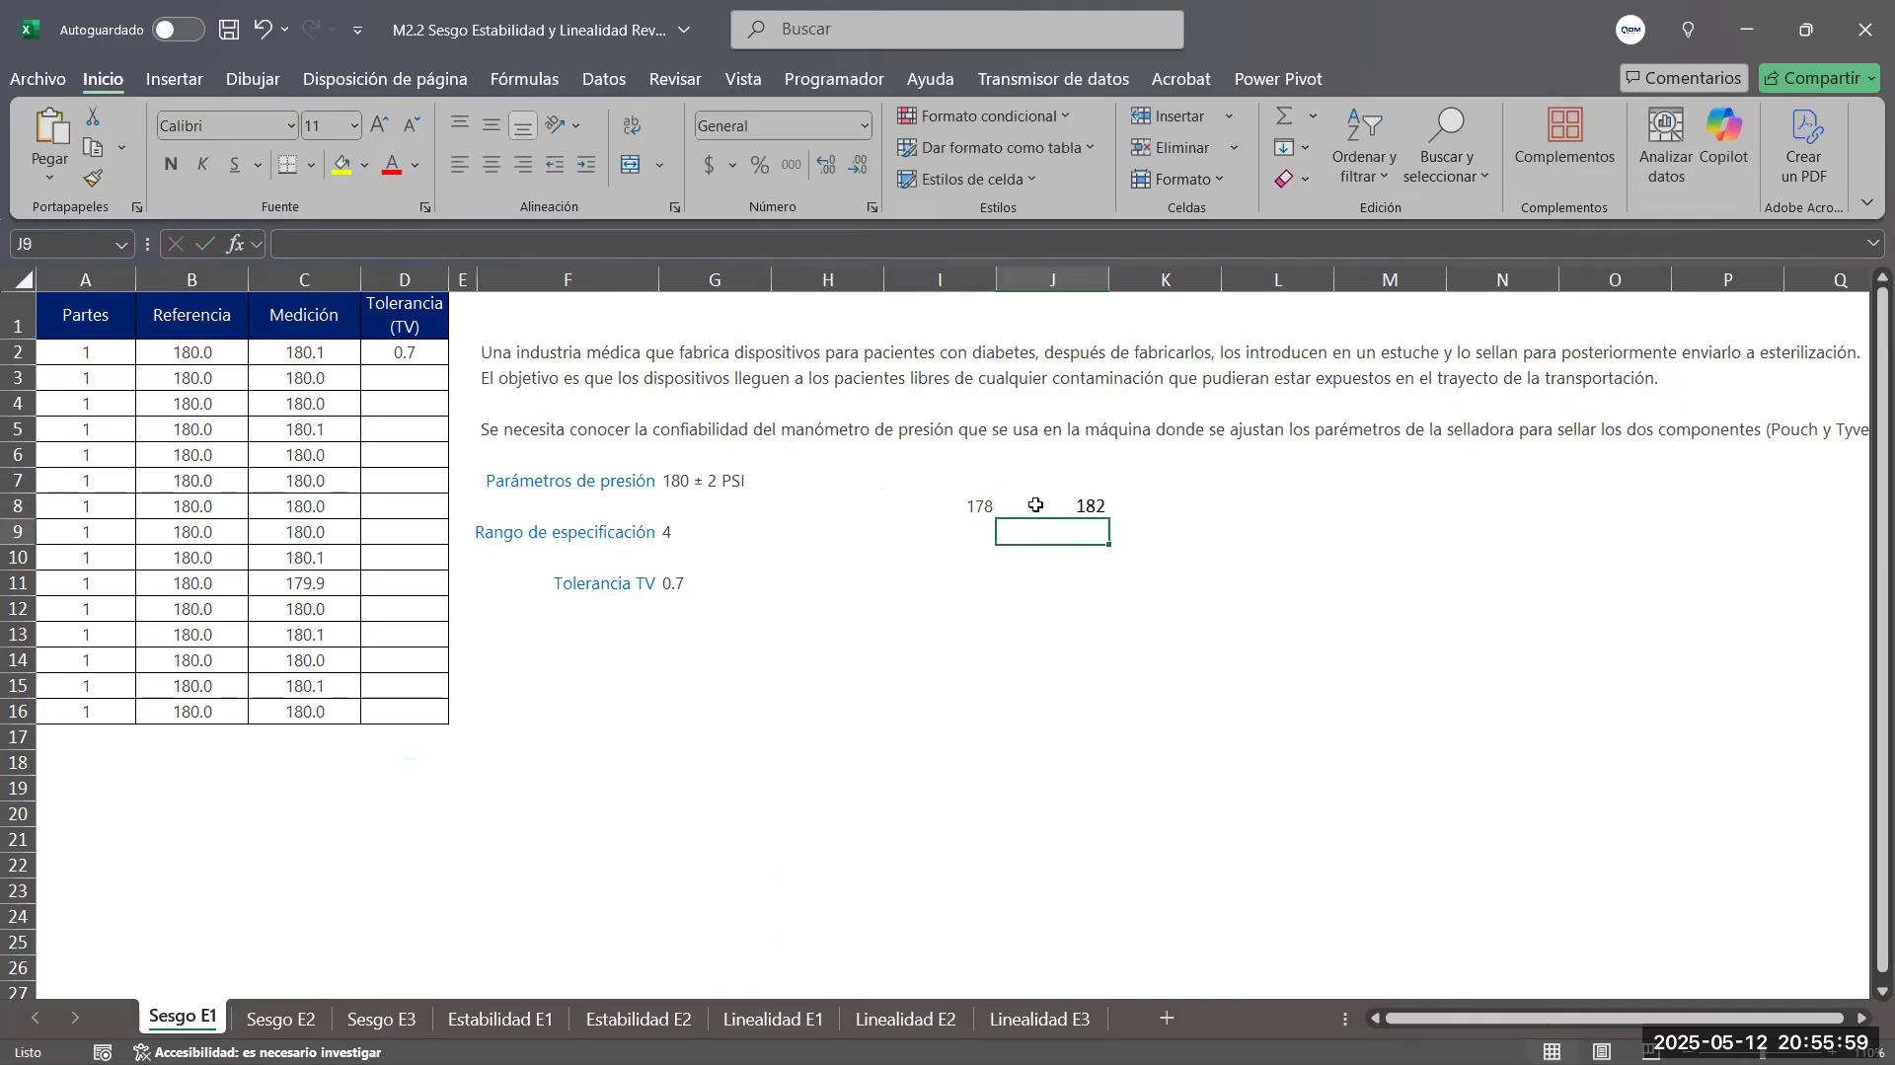
pyautogui.click(969, 505)
pyautogui.click(94, 187)
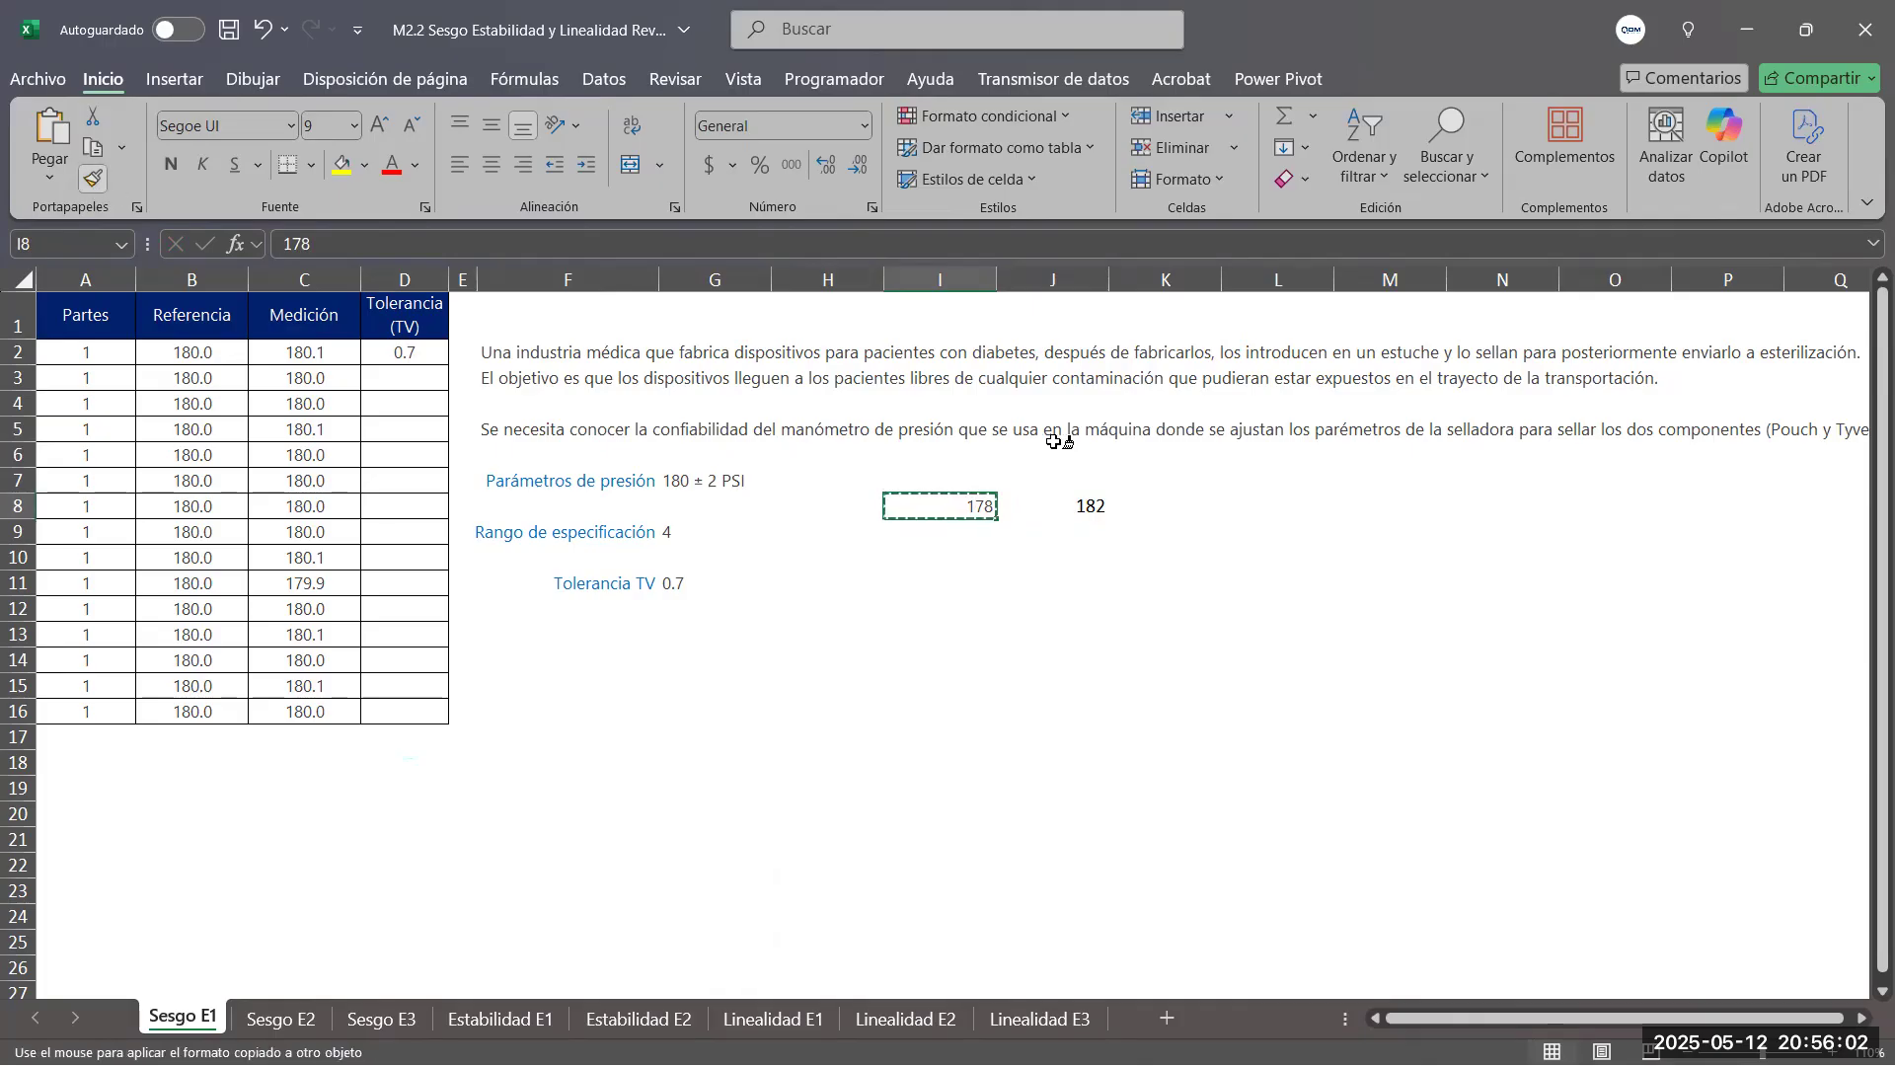
pyautogui.click(1088, 513)
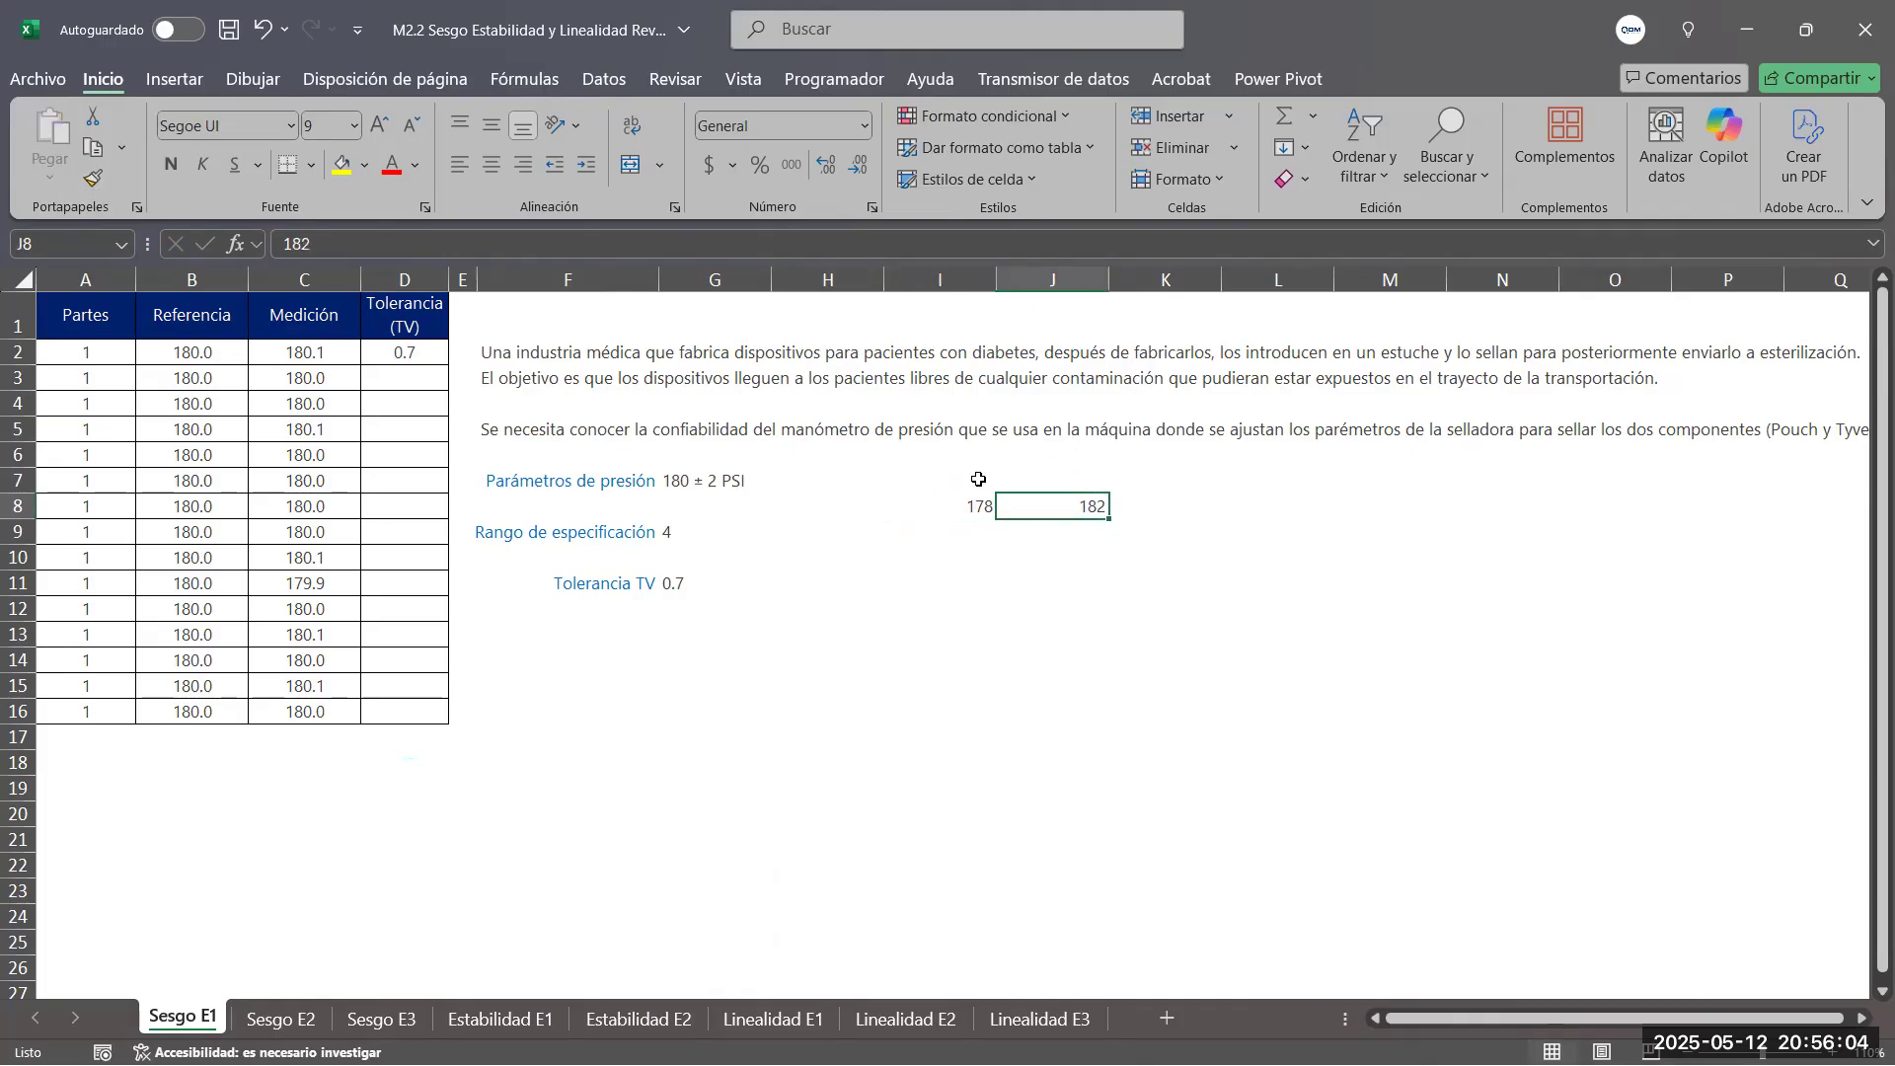
# Label the limits with LIE in I7 and LSE in J7
pyautogui.click(976, 474)
pyautogui.write('Ll')
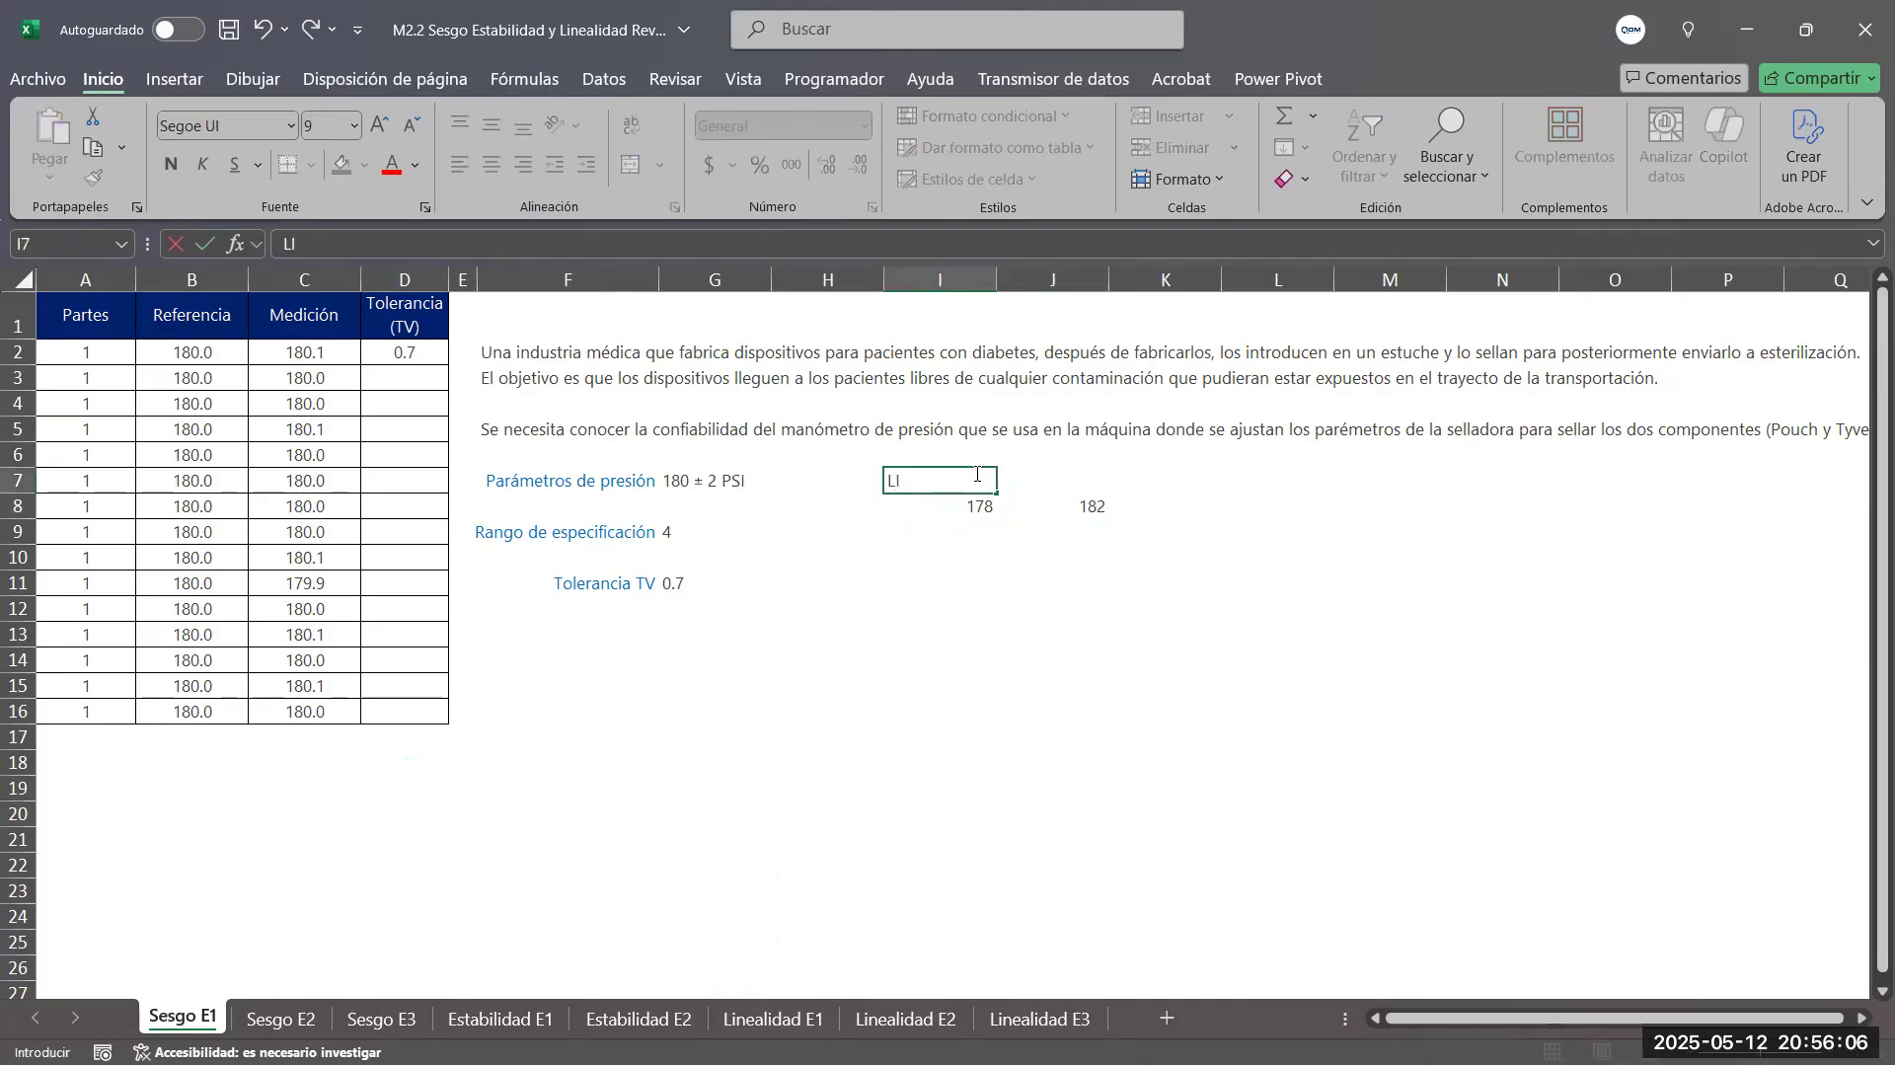
pyautogui.click(1088, 486)
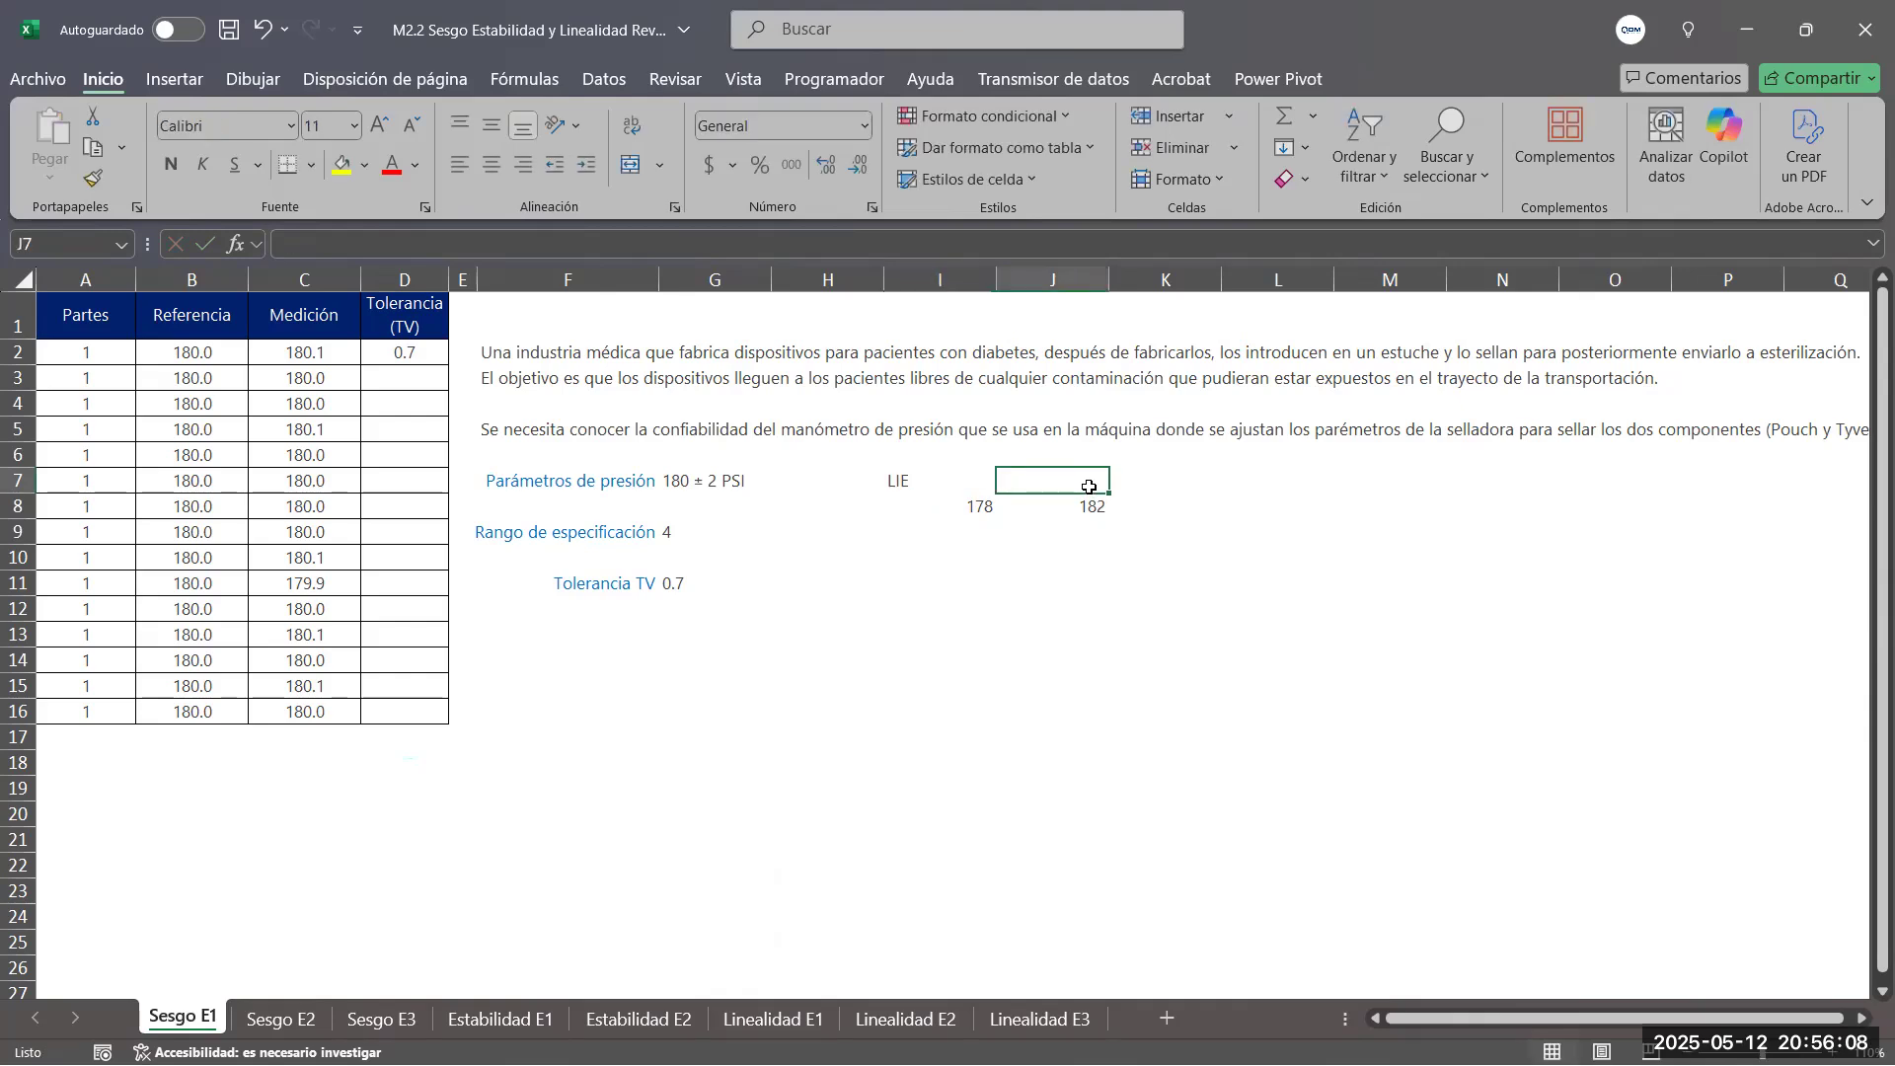
pyautogui.write('LS')
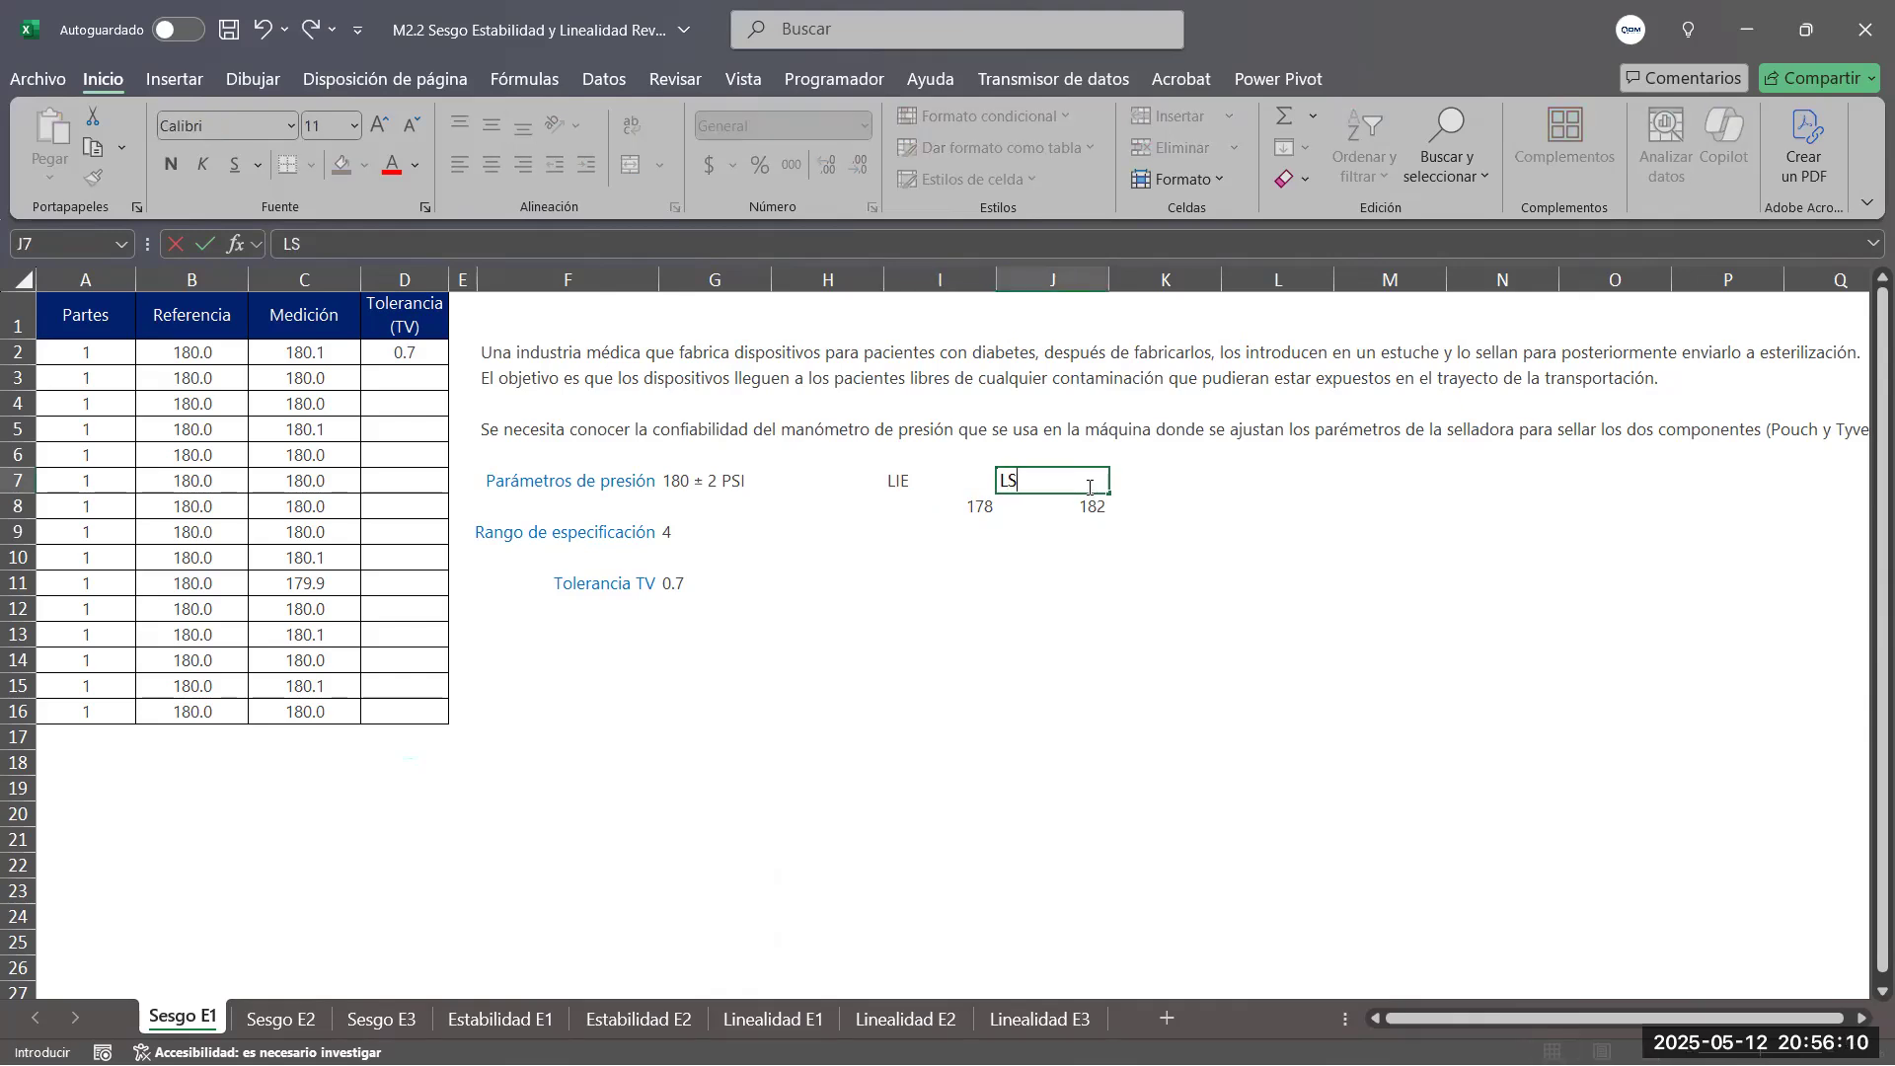
pyautogui.write('E')
pyautogui.press('Return')
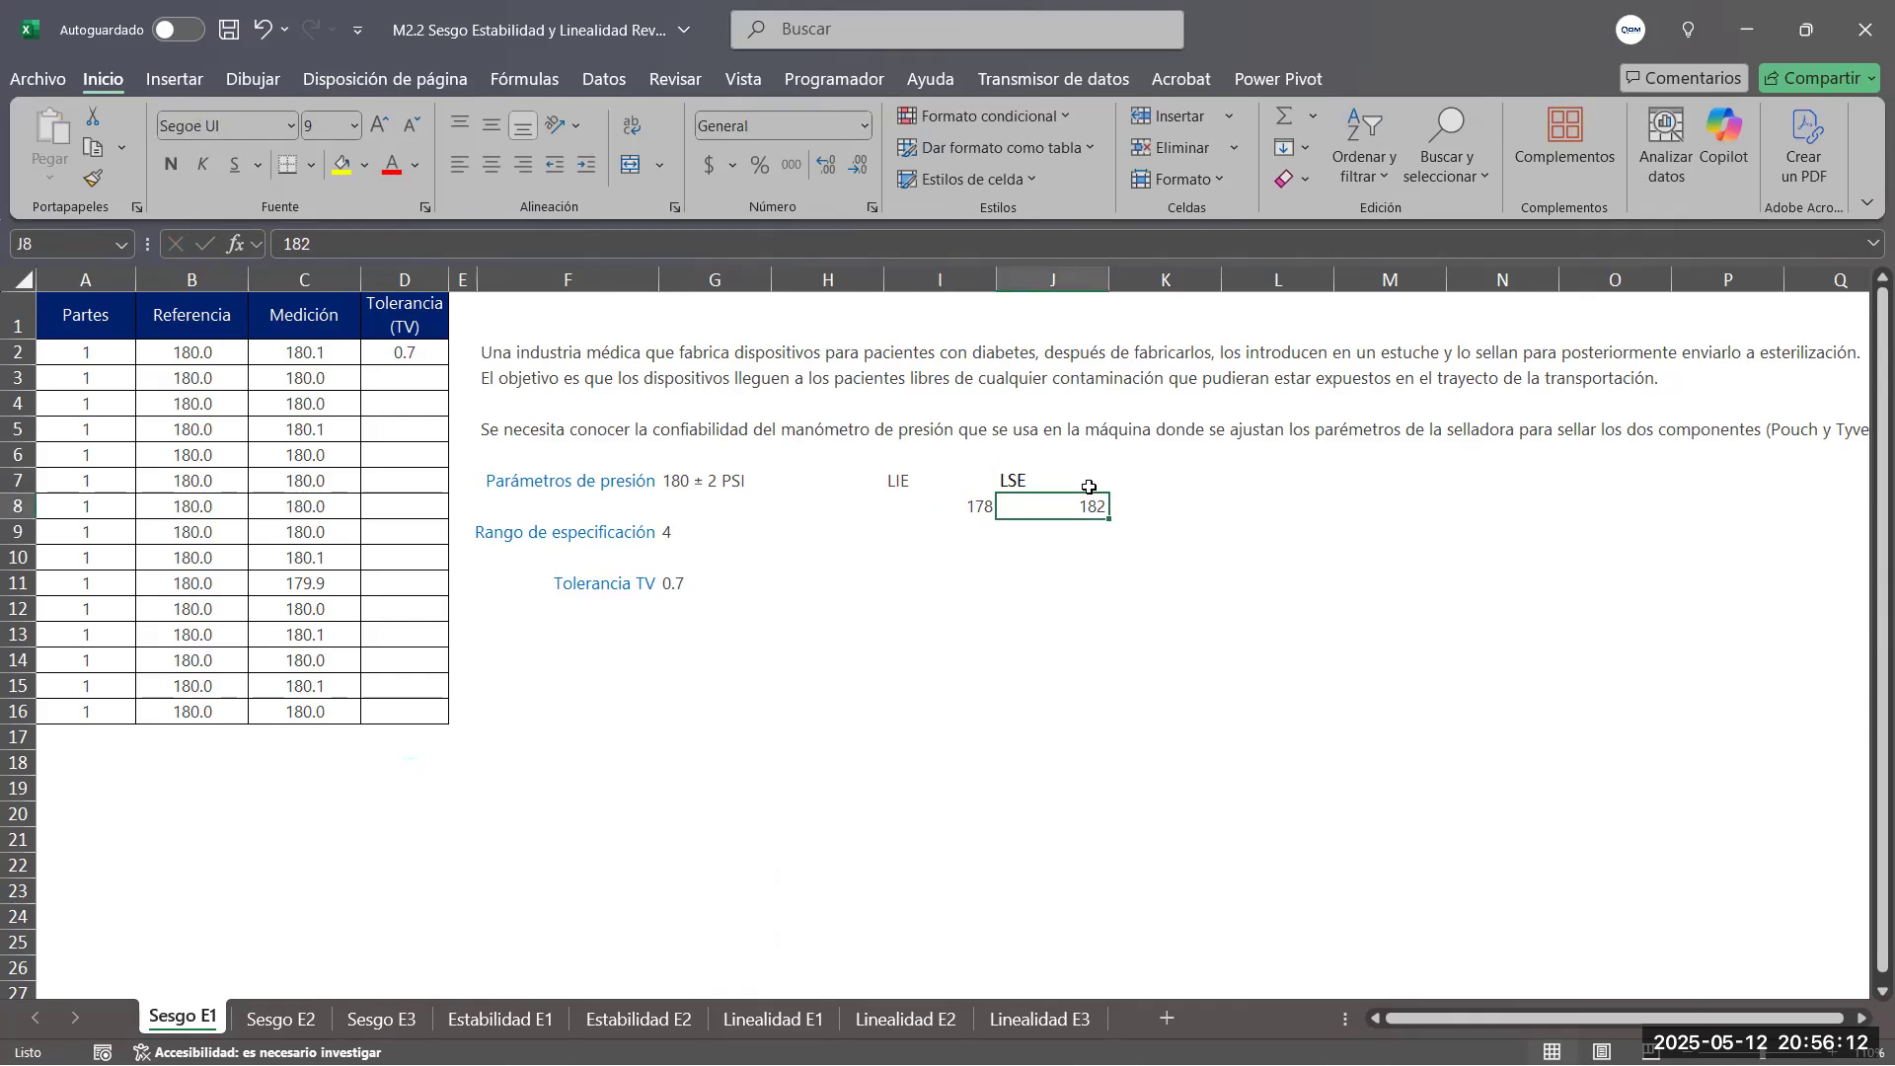
# Center the LIE label and its value in I7:I8
pyautogui.click(917, 489)
pyautogui.moveTo(917, 491); pyautogui.dragTo(923, 507)
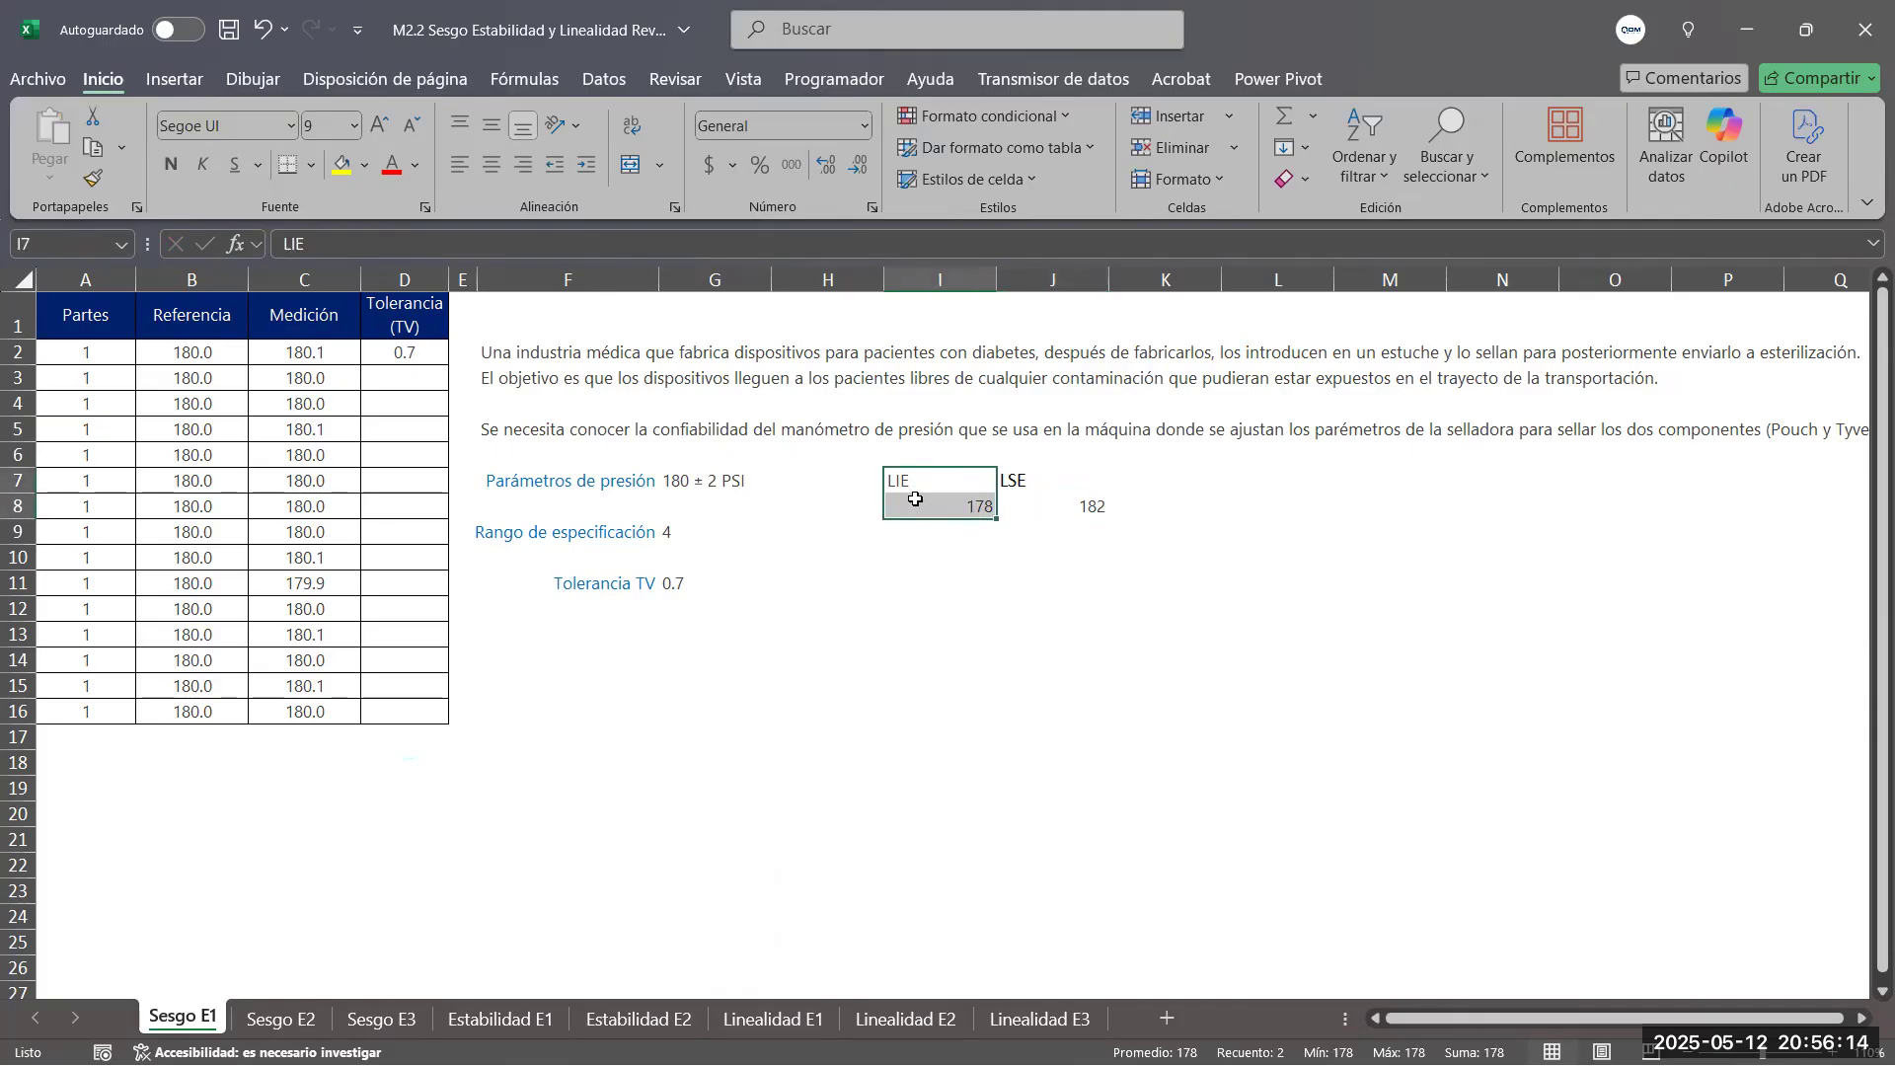
pyautogui.click(491, 165)
# Copy the formatting of the LIE label to the LSE label in J7 and center the value in J8
pyautogui.click(947, 489)
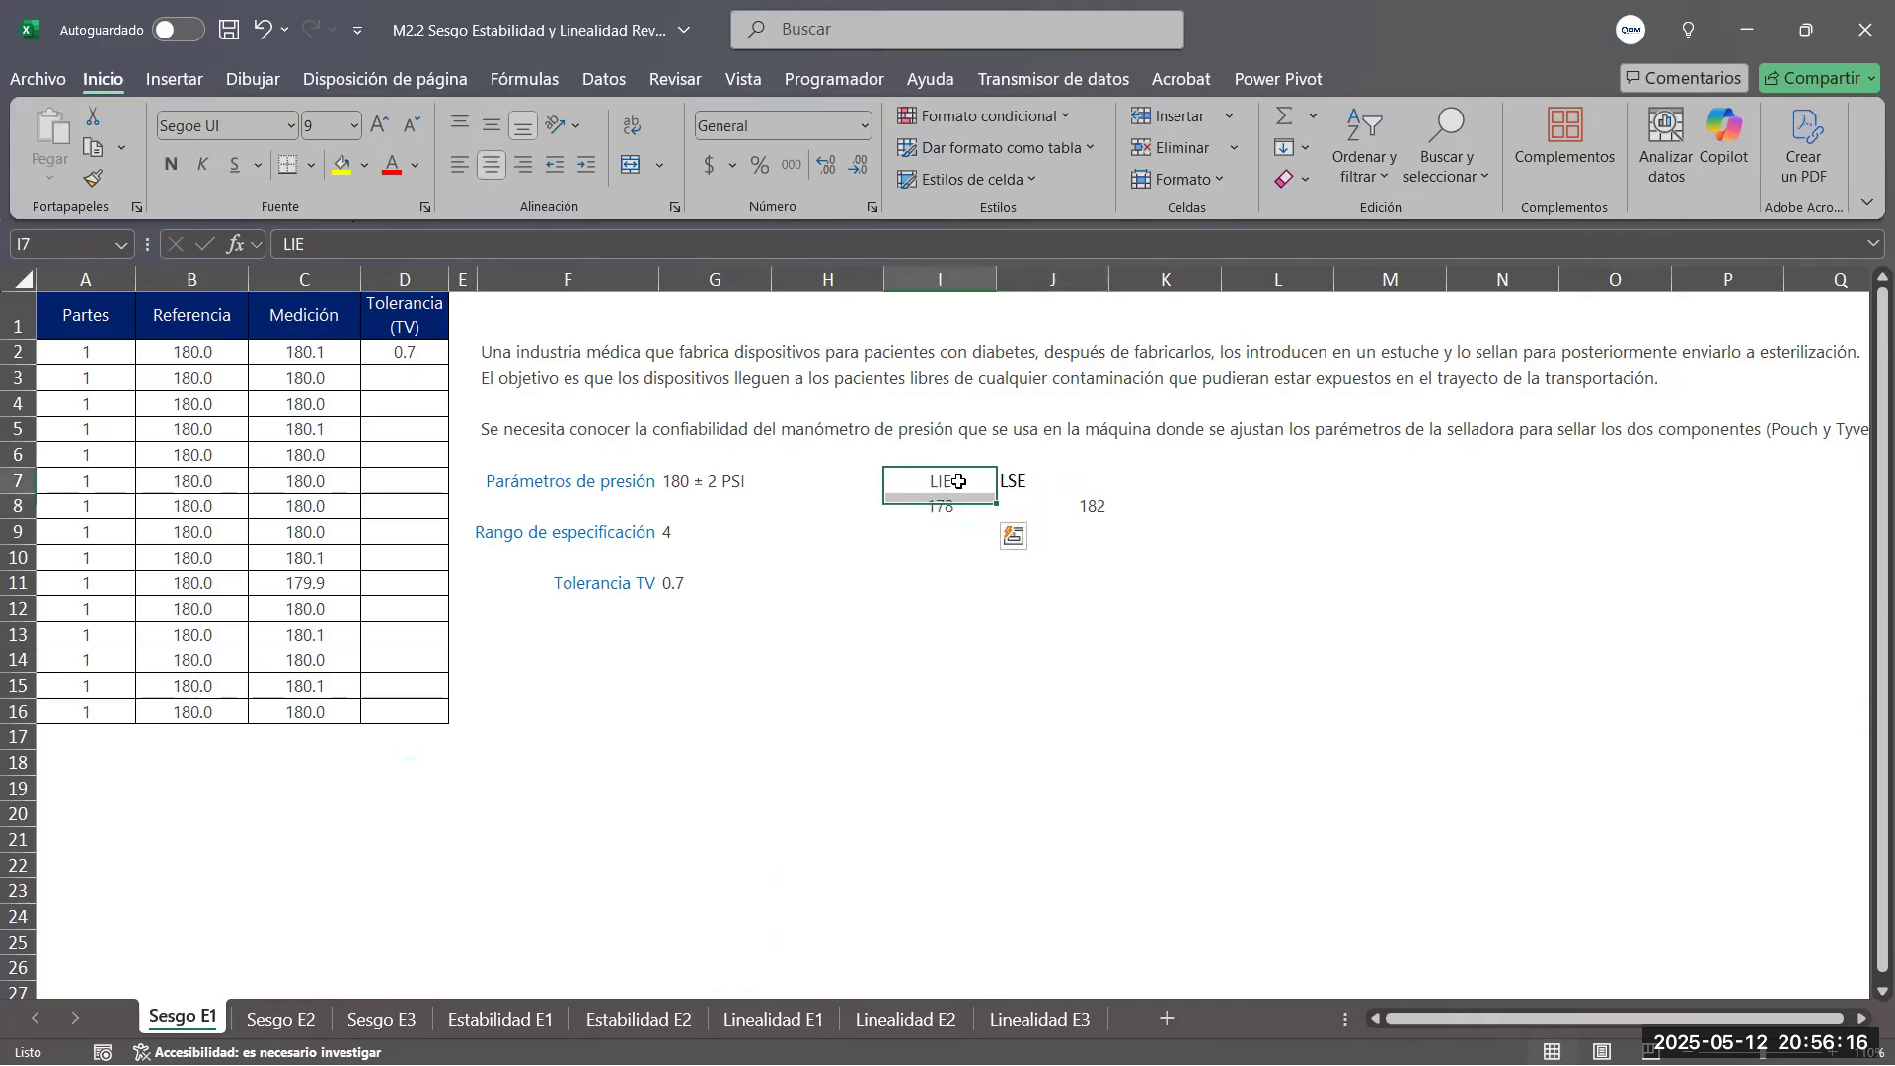
pyautogui.rightClick(950, 486)
pyautogui.click(1025, 346)
pyautogui.moveTo(1031, 482); pyautogui.dragTo(1090, 507)
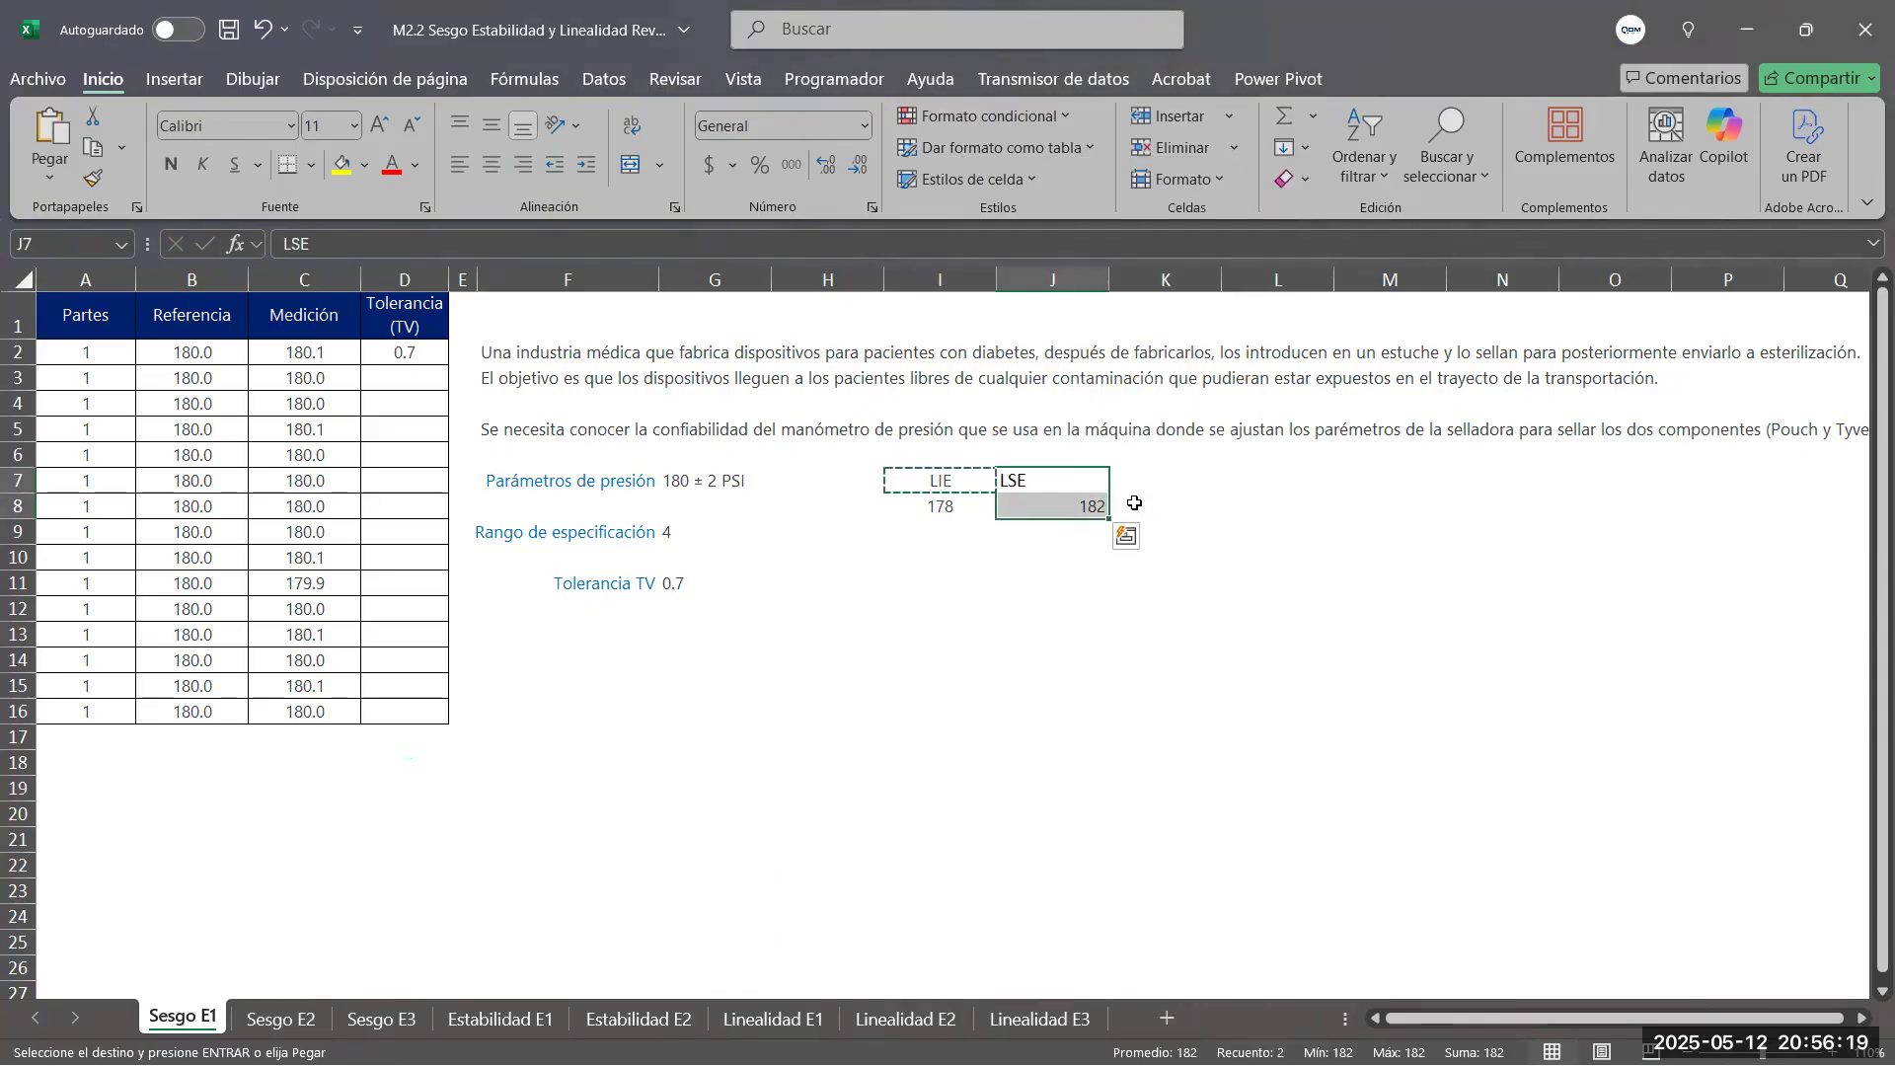
pyautogui.click(940, 482)
pyautogui.click(93, 178)
pyautogui.click(1054, 483)
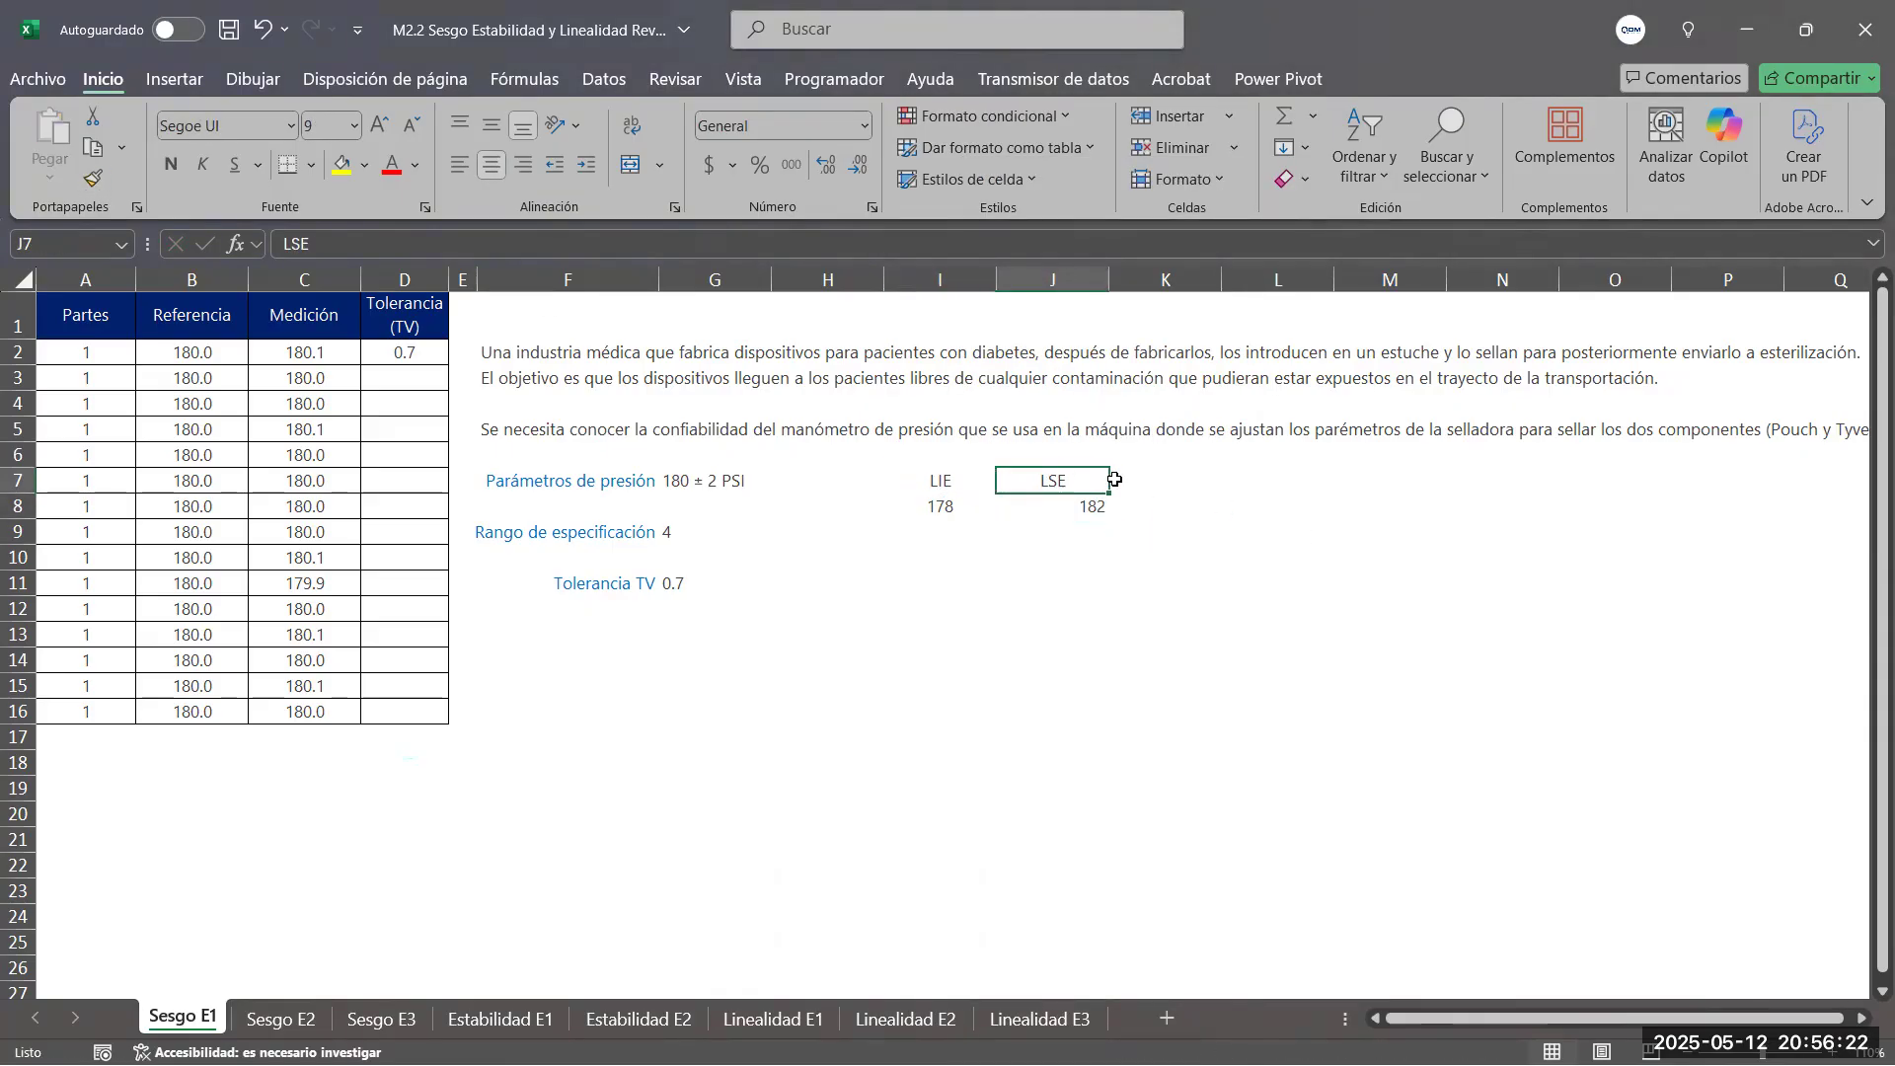
pyautogui.press('Return')
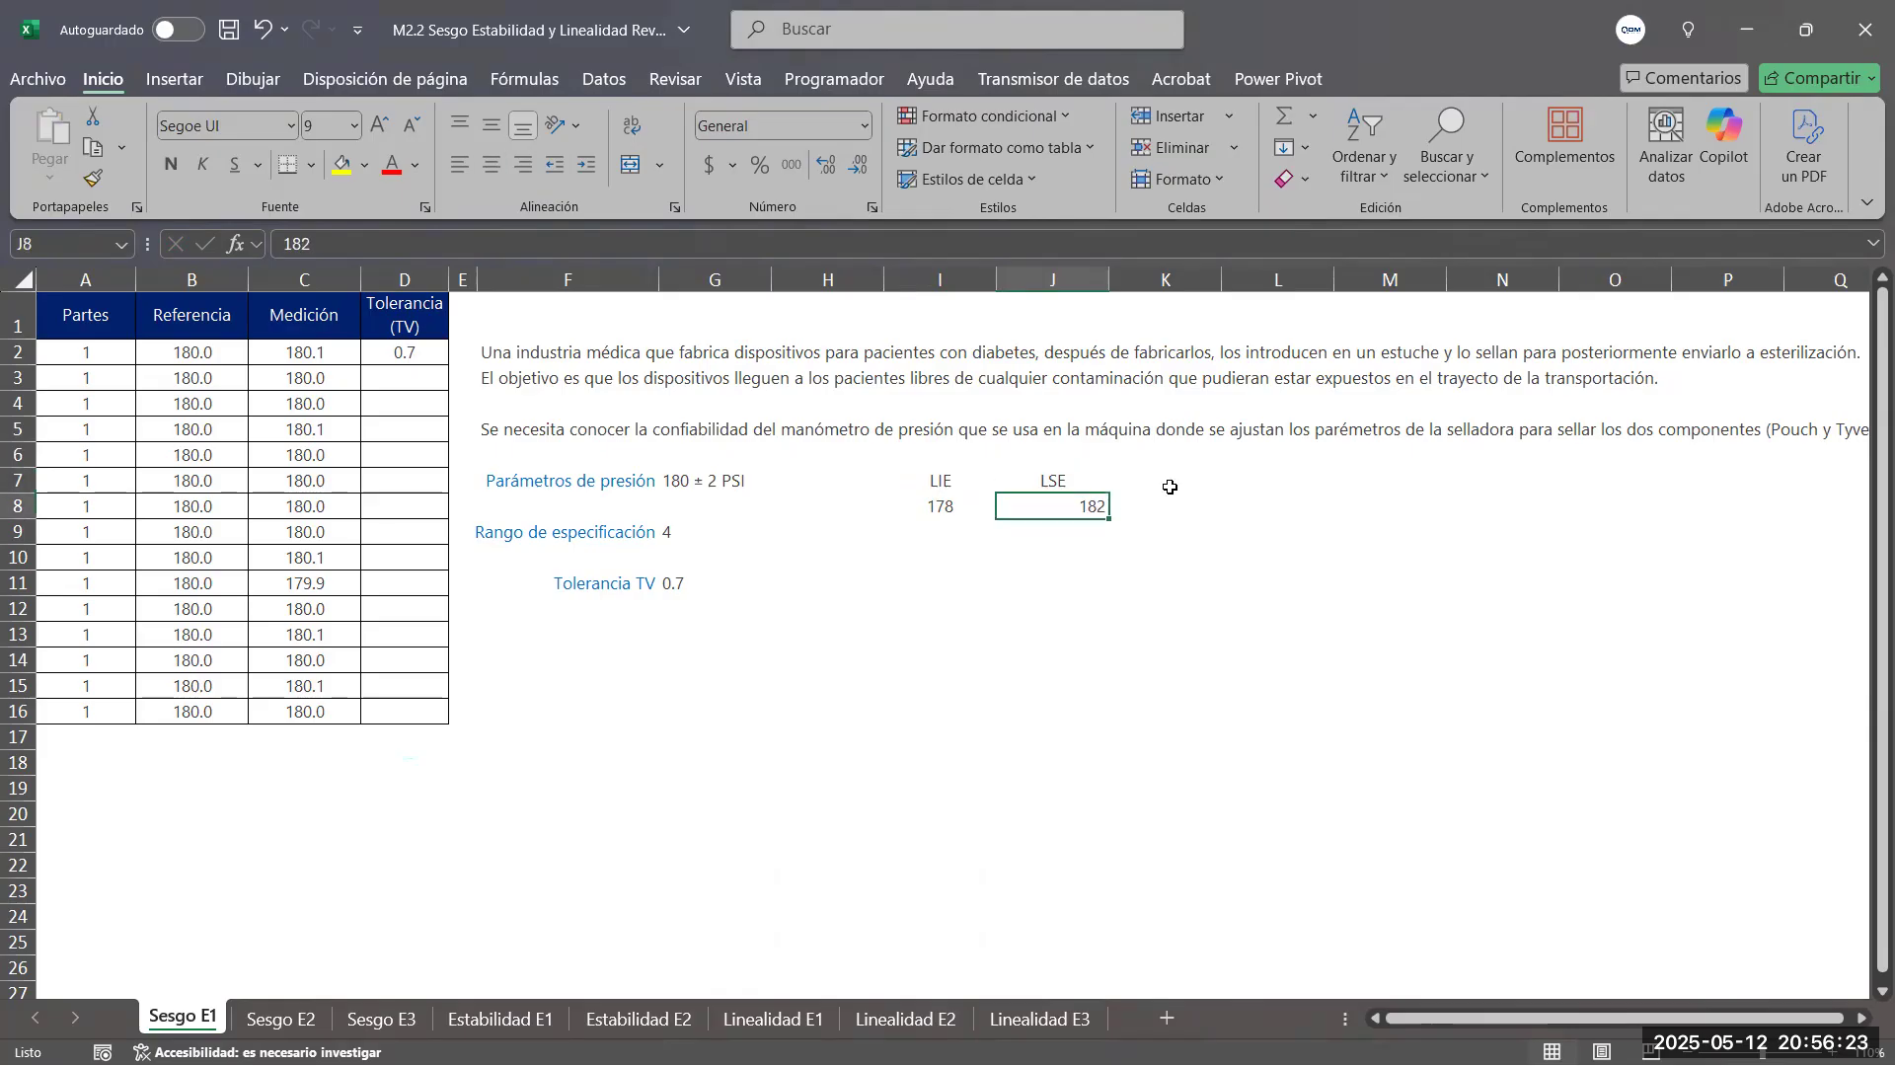
pyautogui.click(491, 166)
# Merge and center I9:J9 and calculate the specification range there with =J8-I8
pyautogui.click(938, 508)
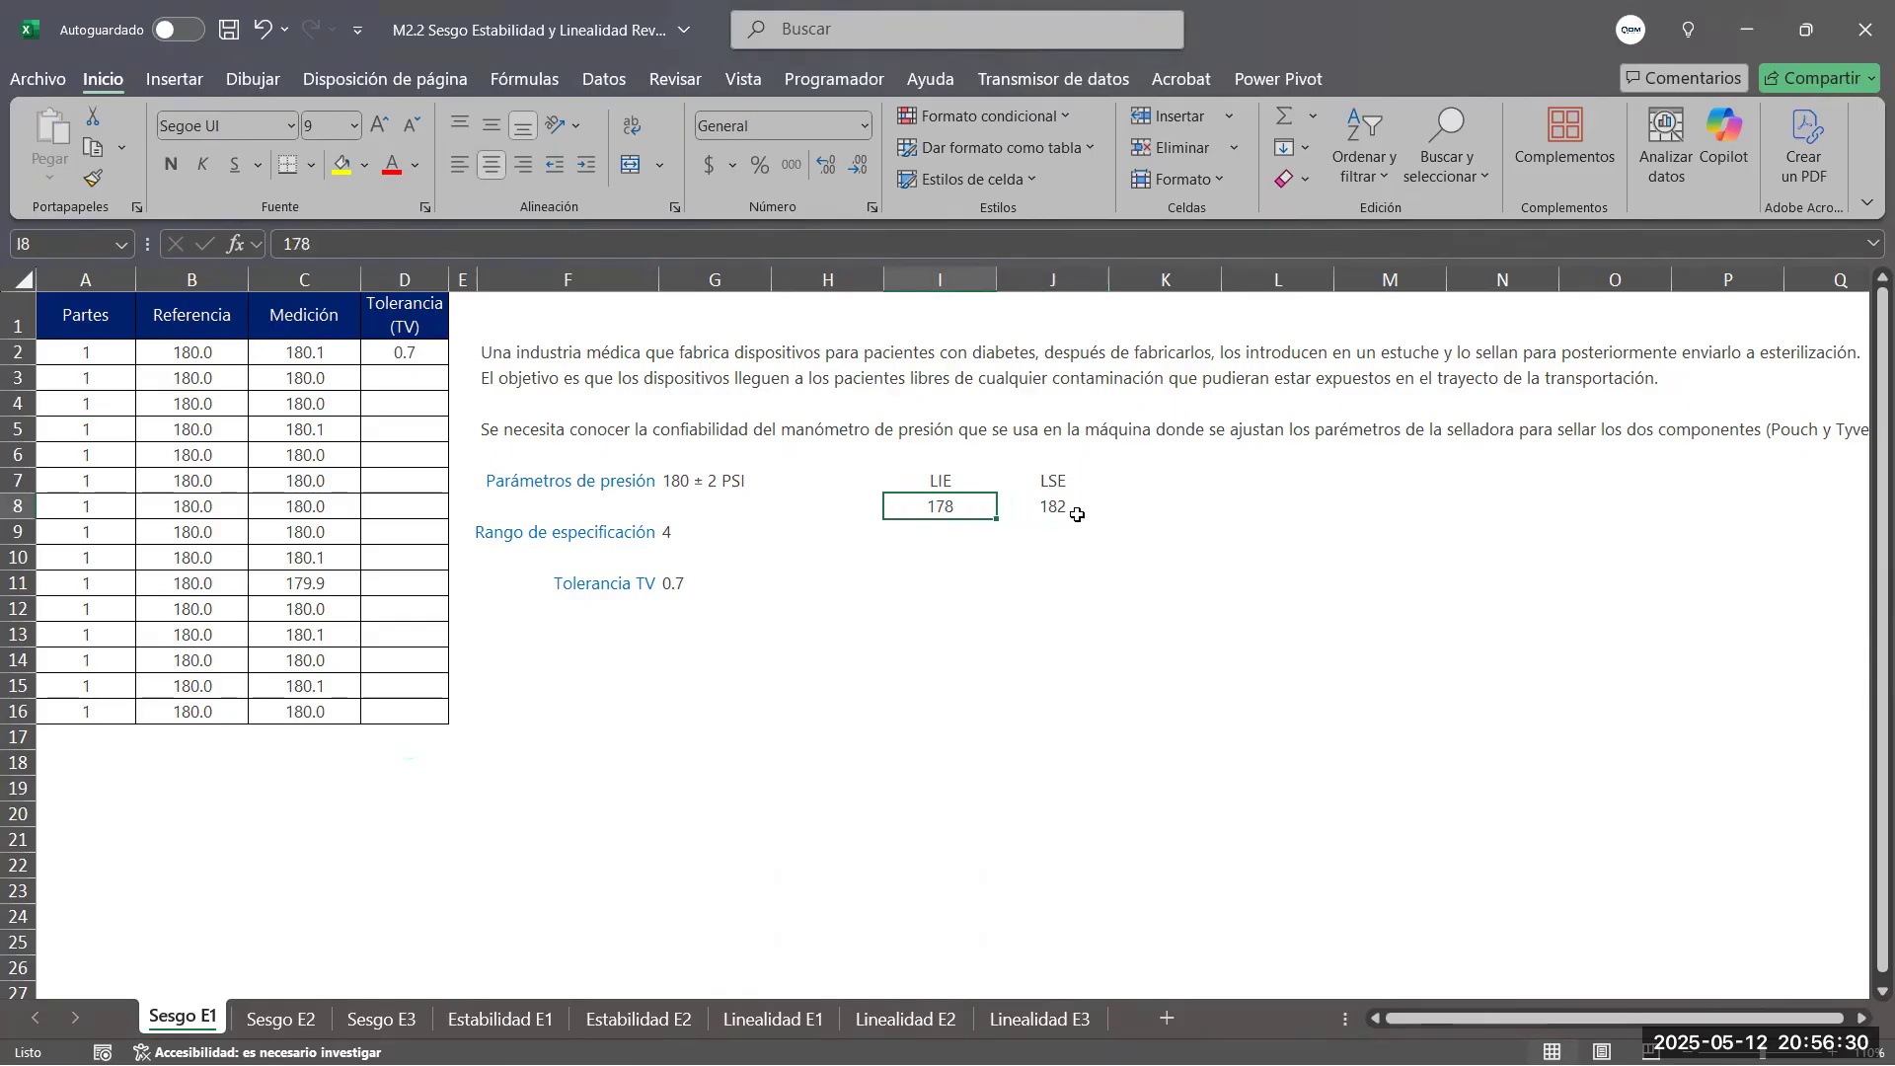
pyautogui.click(1046, 507)
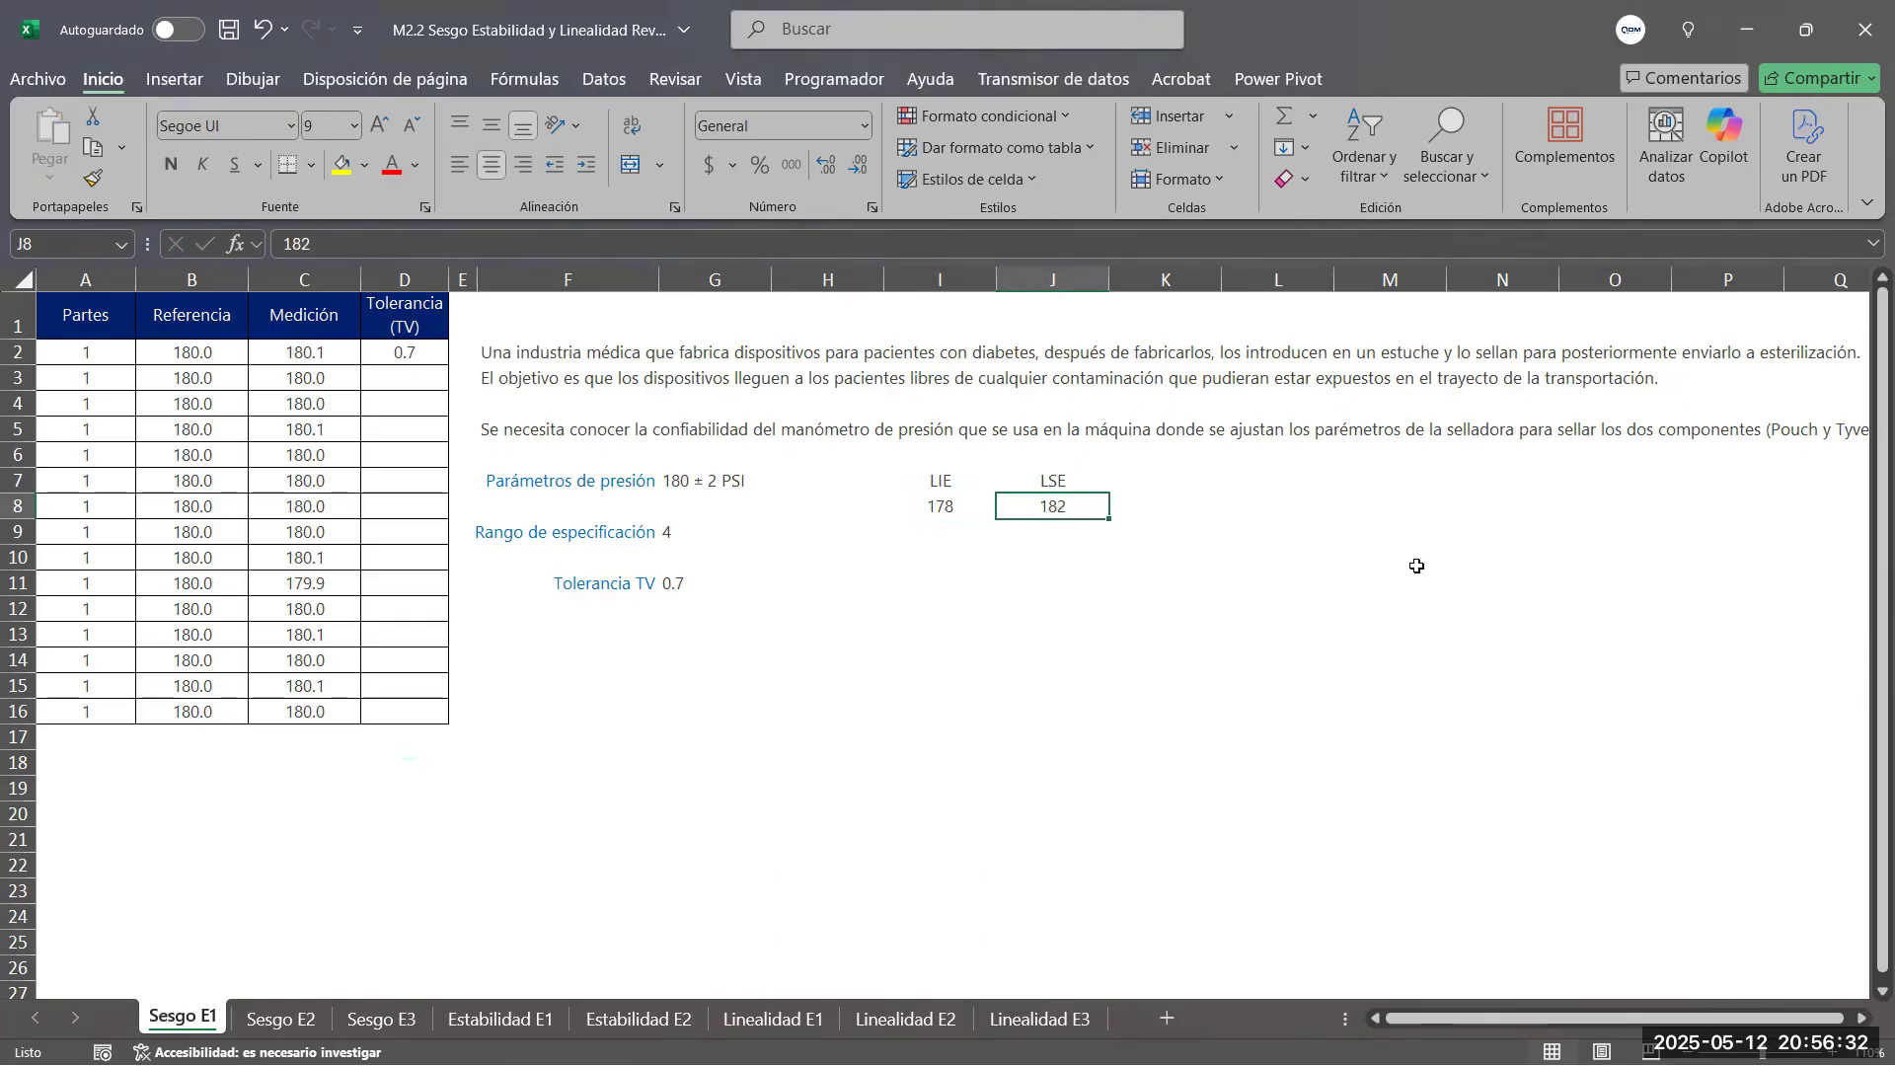
pyautogui.moveTo(932, 531); pyautogui.dragTo(1055, 529)
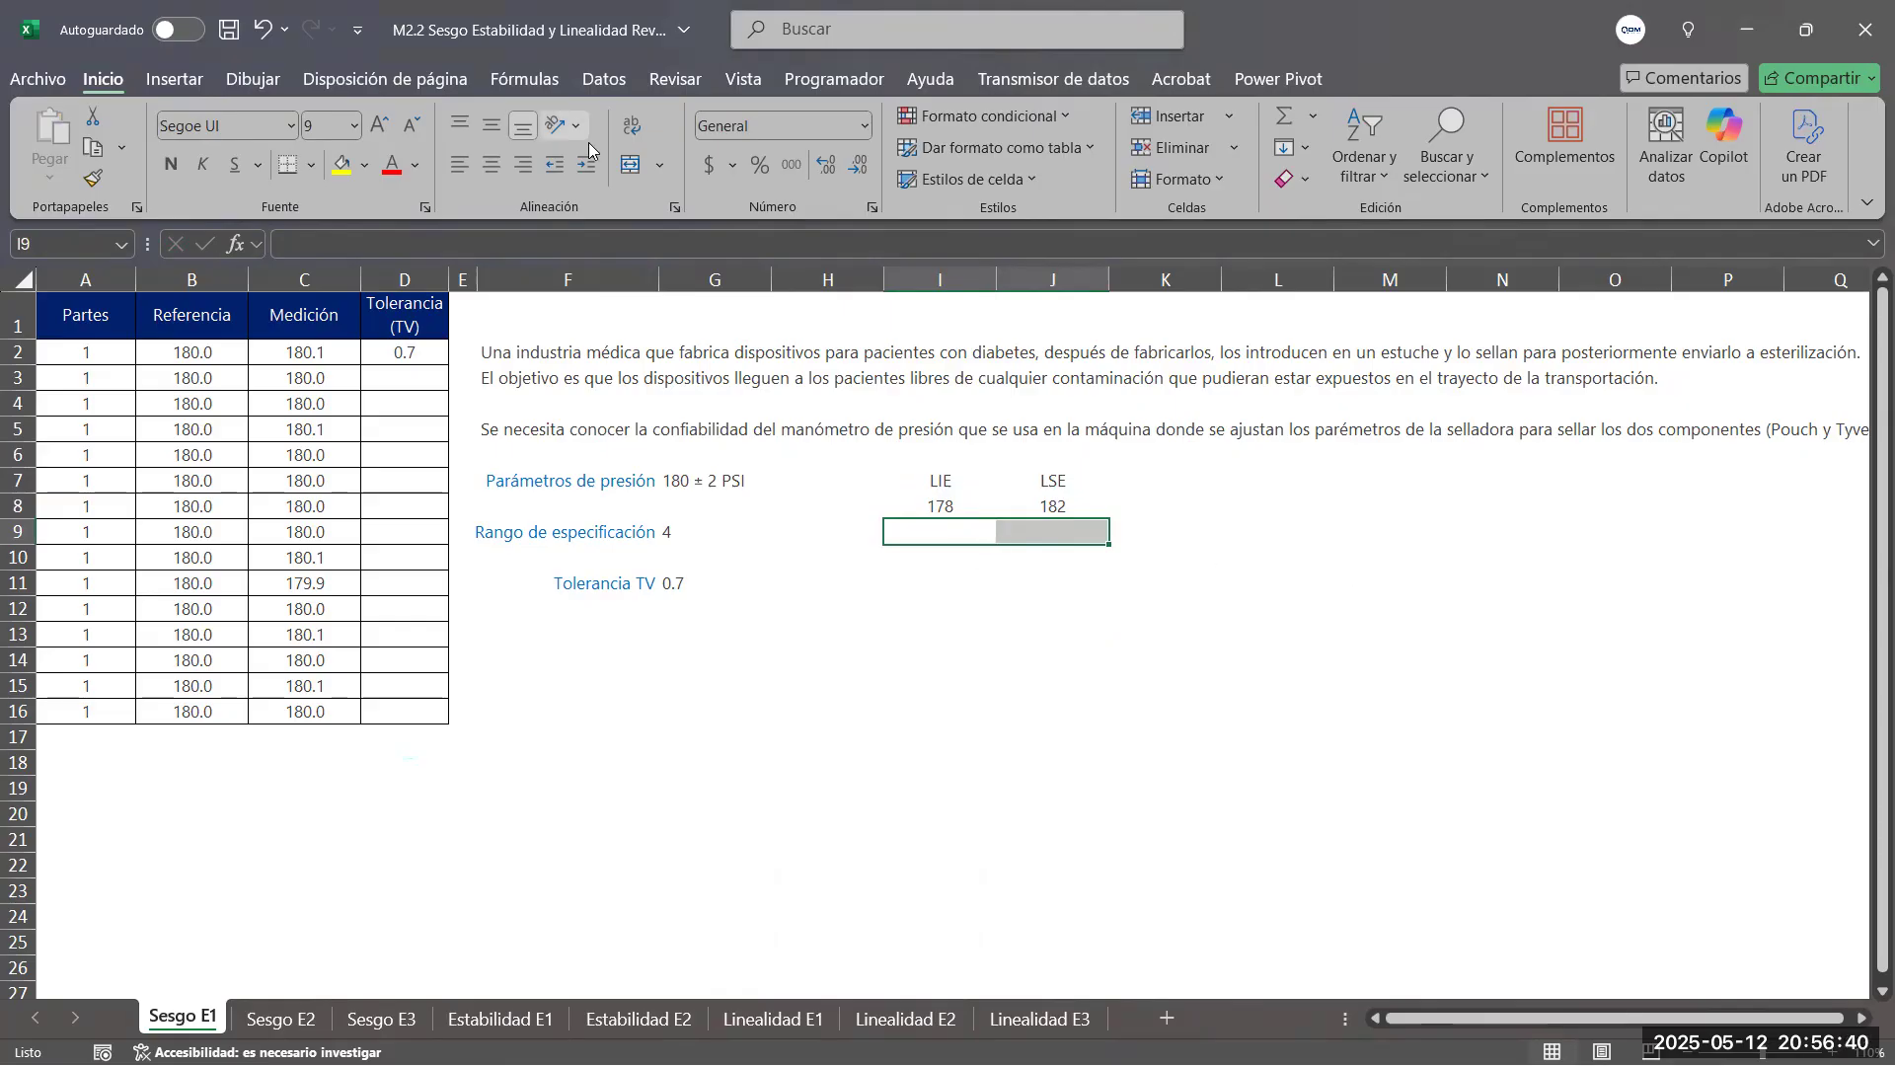
pyautogui.click(628, 170)
pyautogui.write('=')
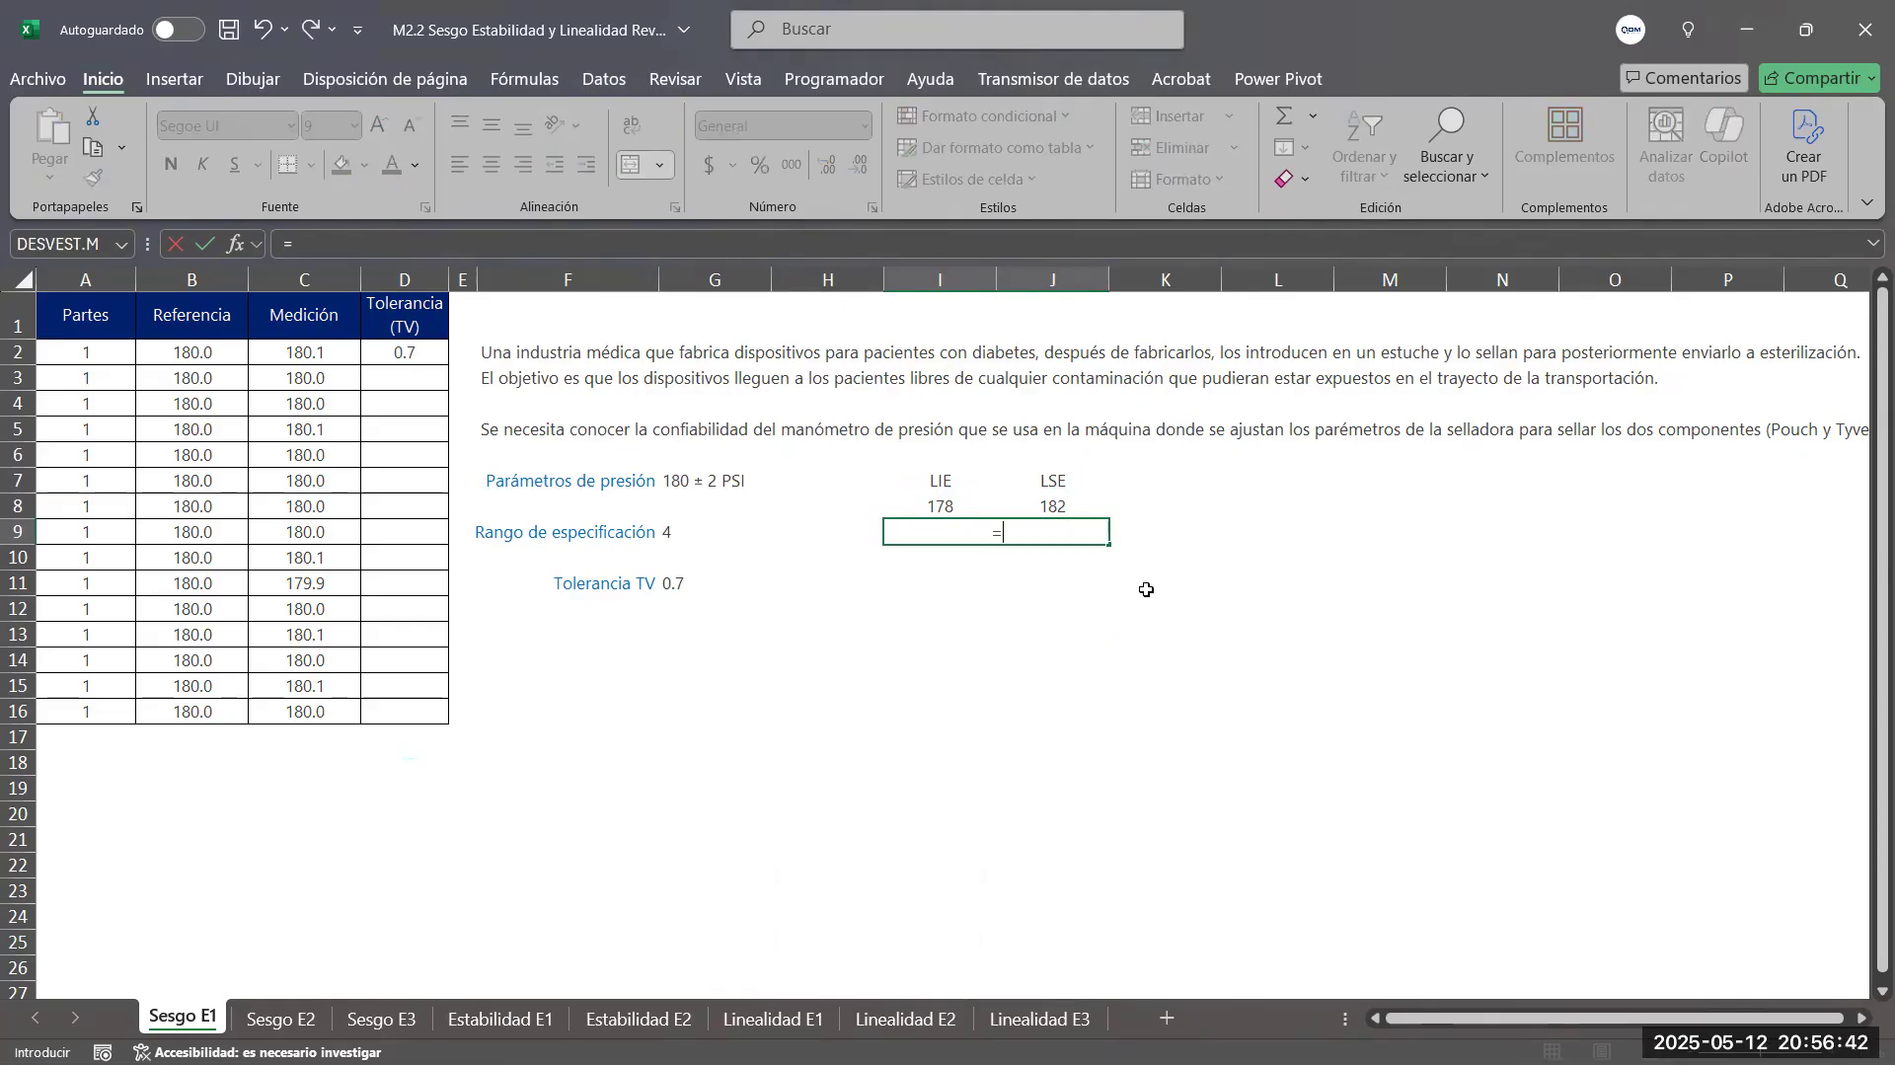
pyautogui.click(1067, 510)
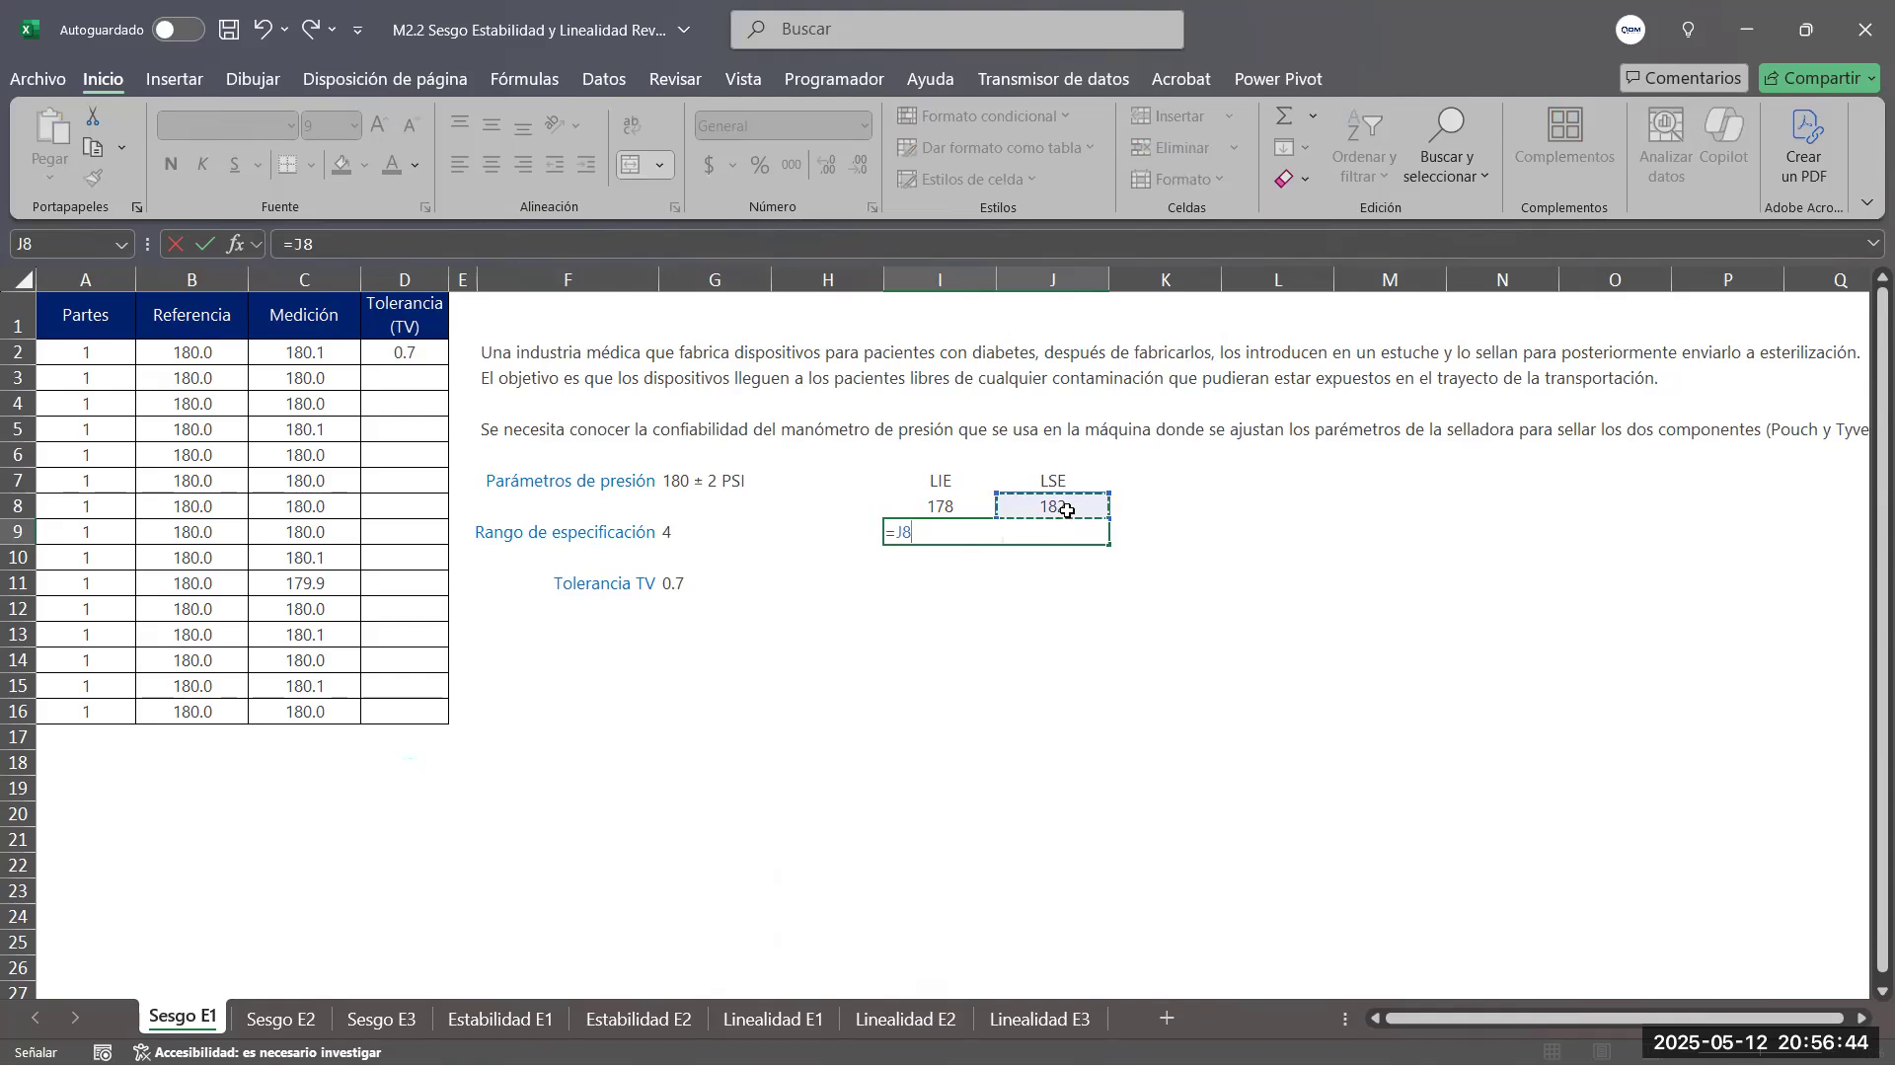
pyautogui.write('-')
pyautogui.click(952, 504)
pyautogui.press('Return')
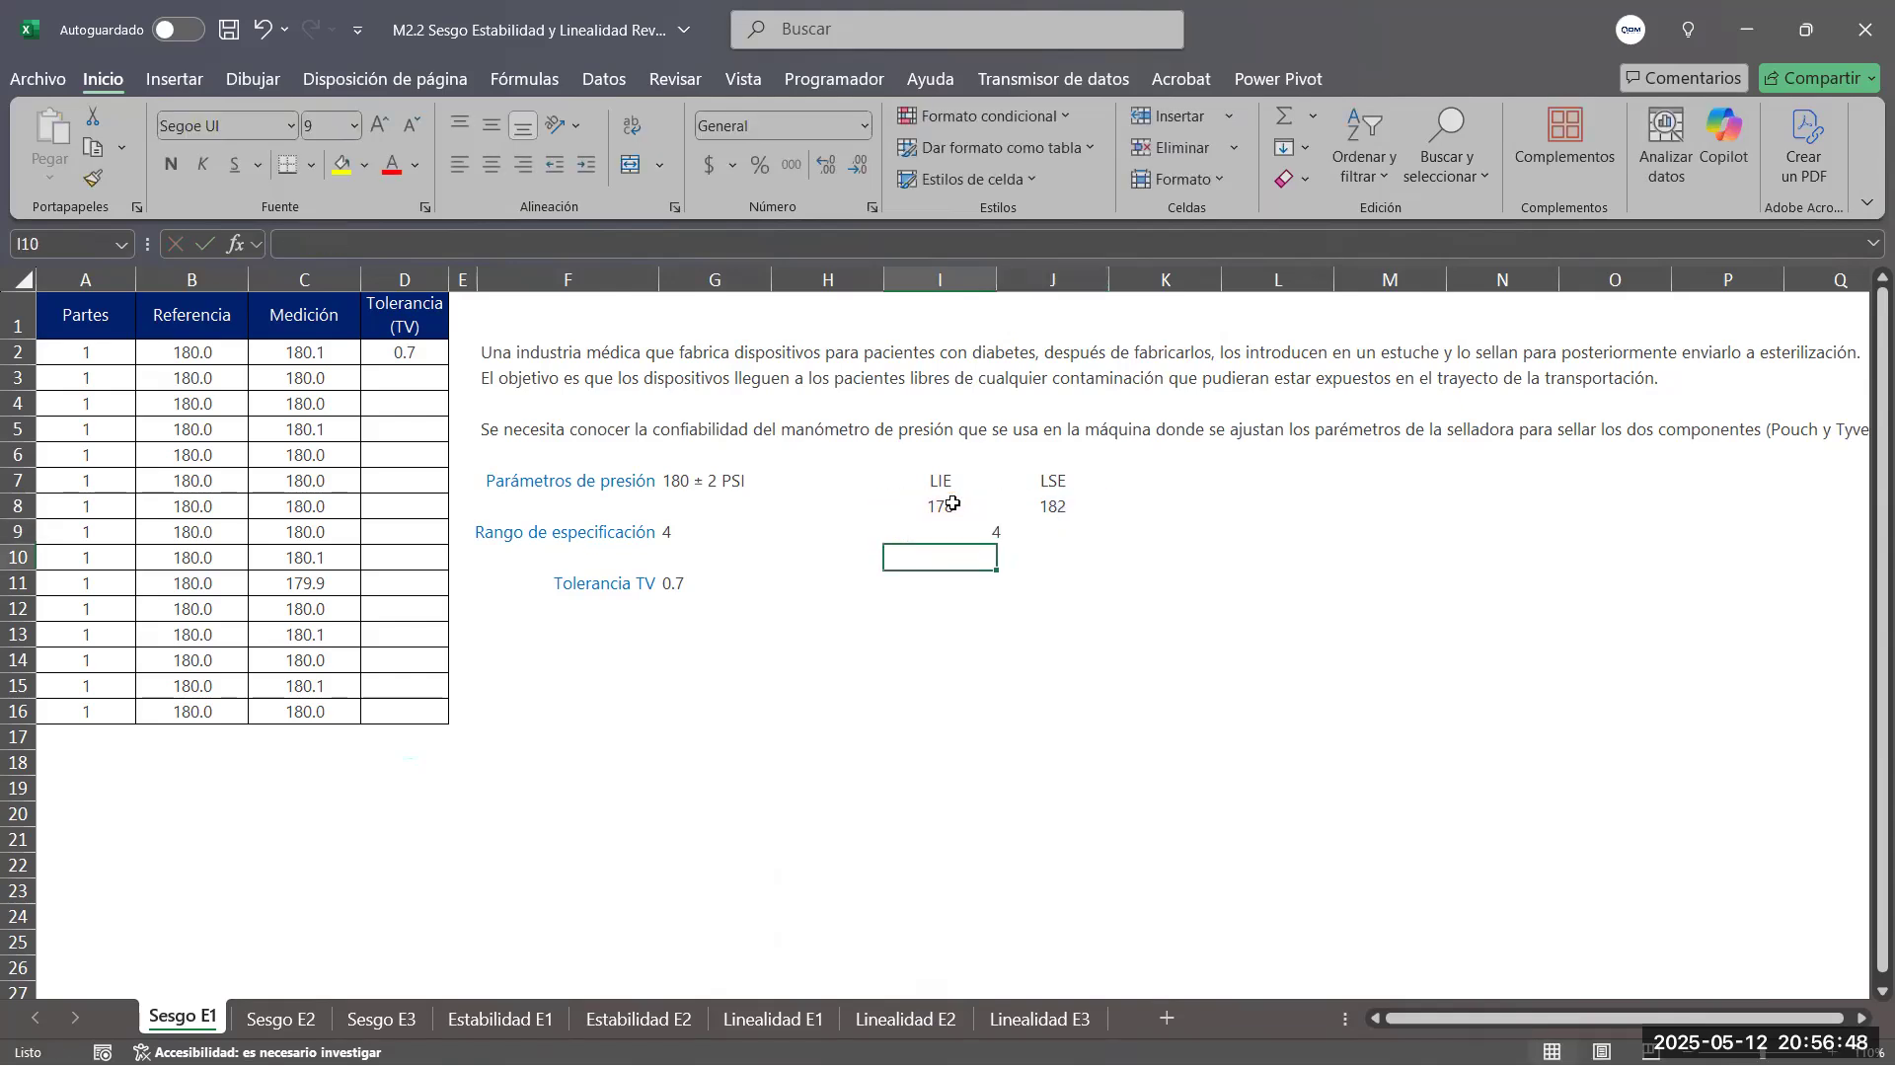
# Compare the calculated range in I9 with Rango de especificación in G9, and consult step 7 on total variation in the presentation
pyautogui.click(1006, 530)
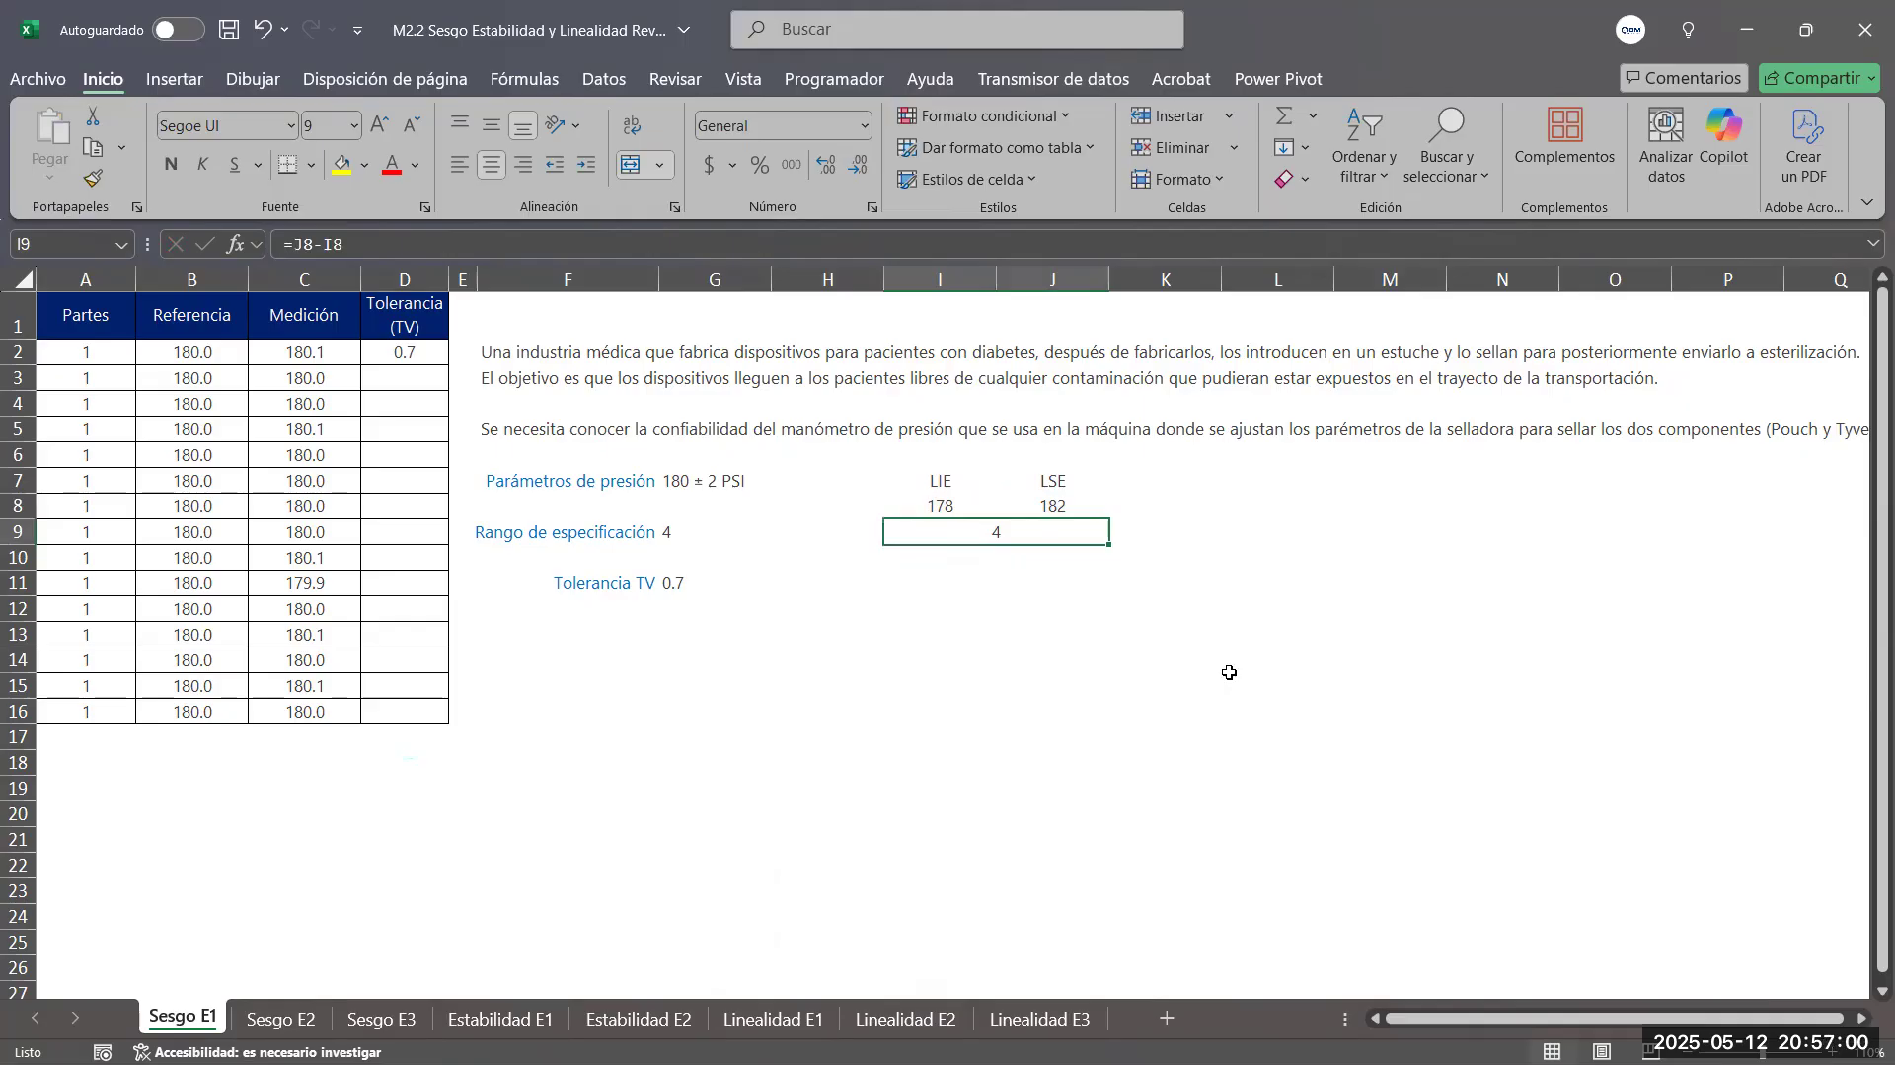
pyautogui.click(713, 536)
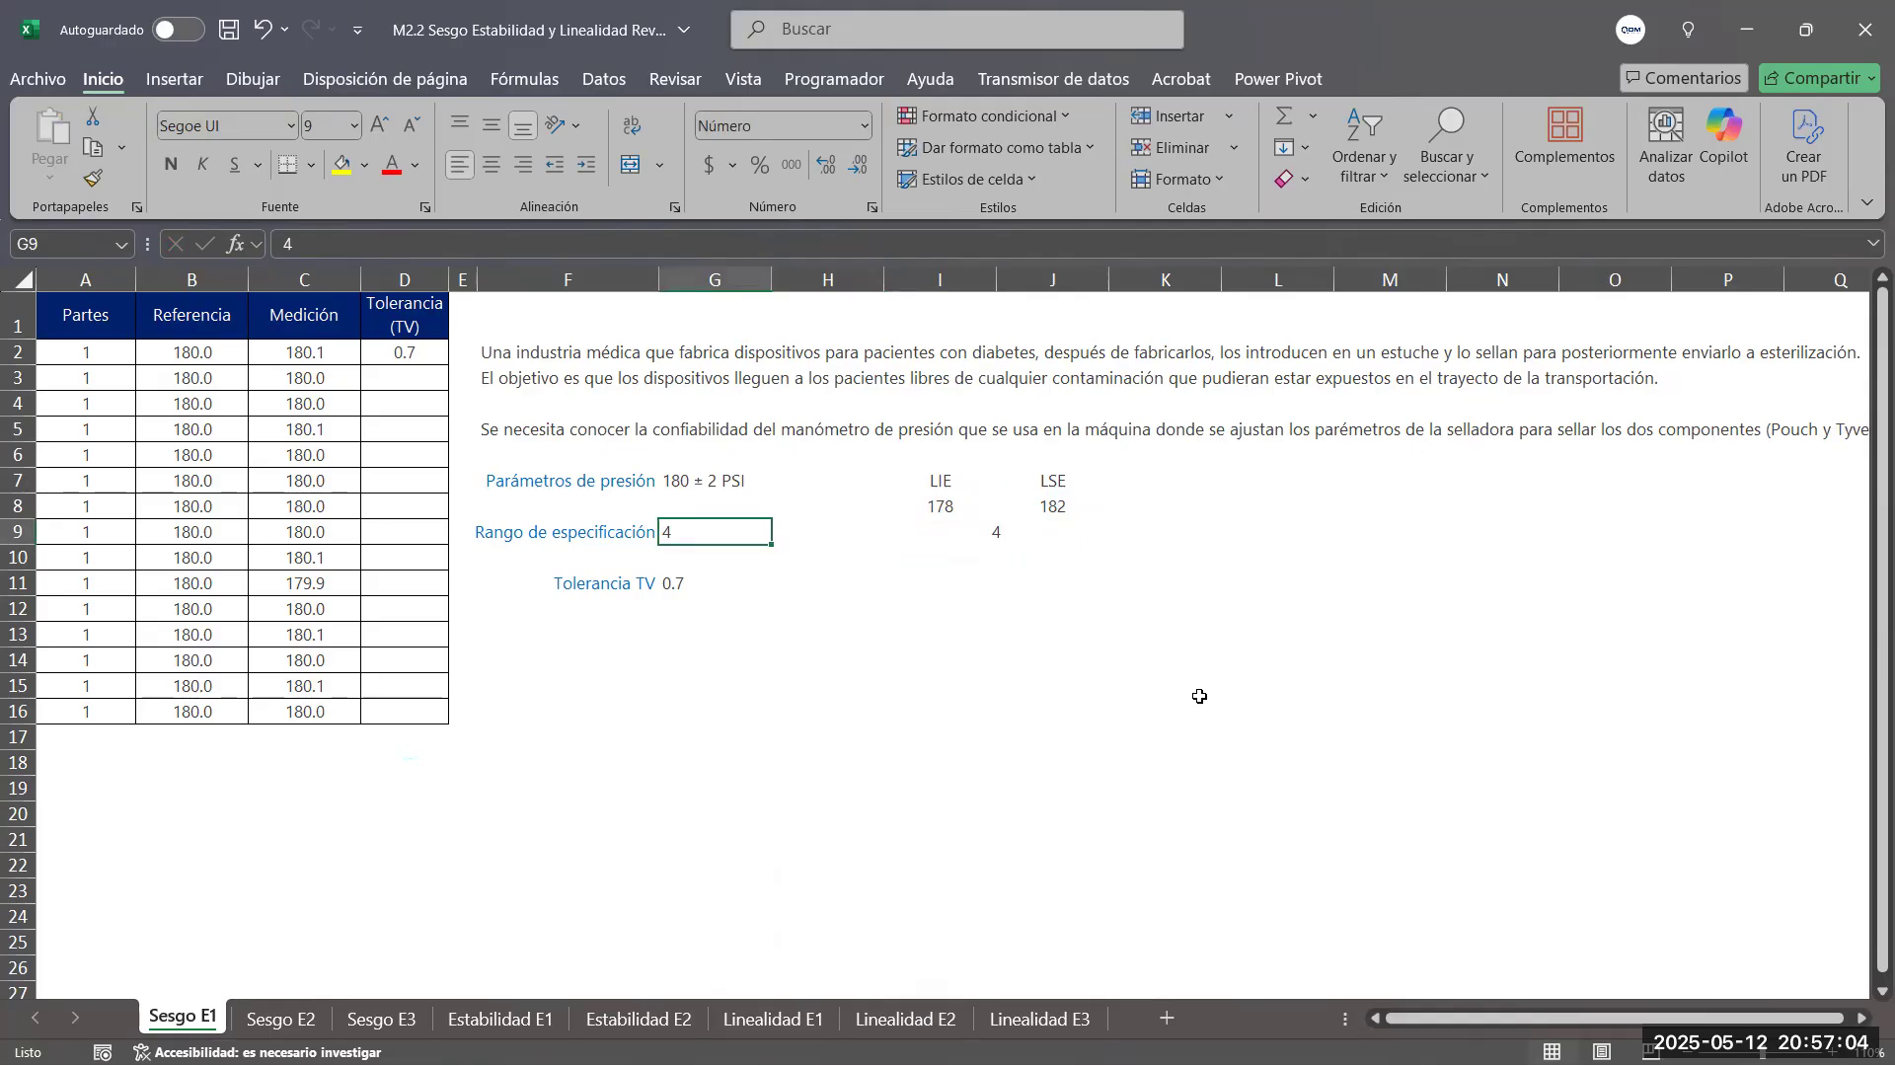
pyautogui.hotkey('alt', 'Tab')
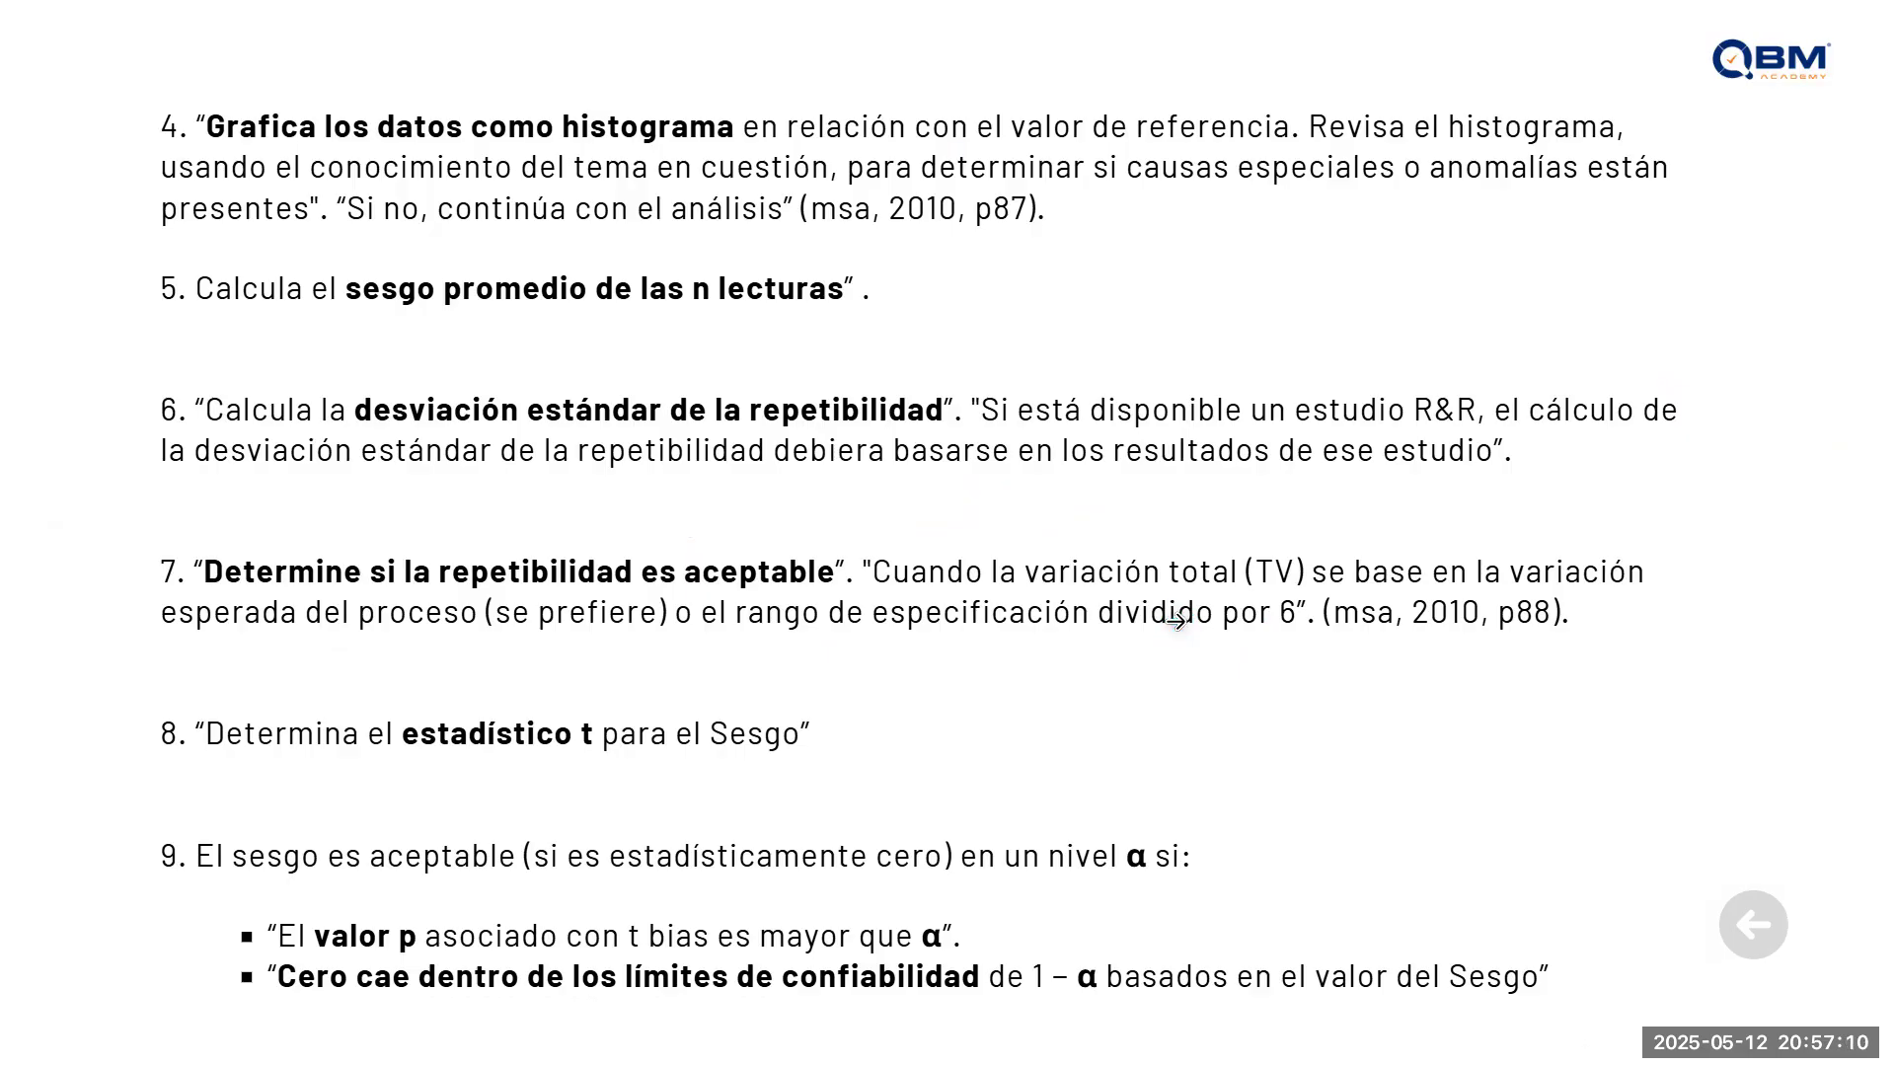
pyautogui.hotkey('alt', 'Tab')
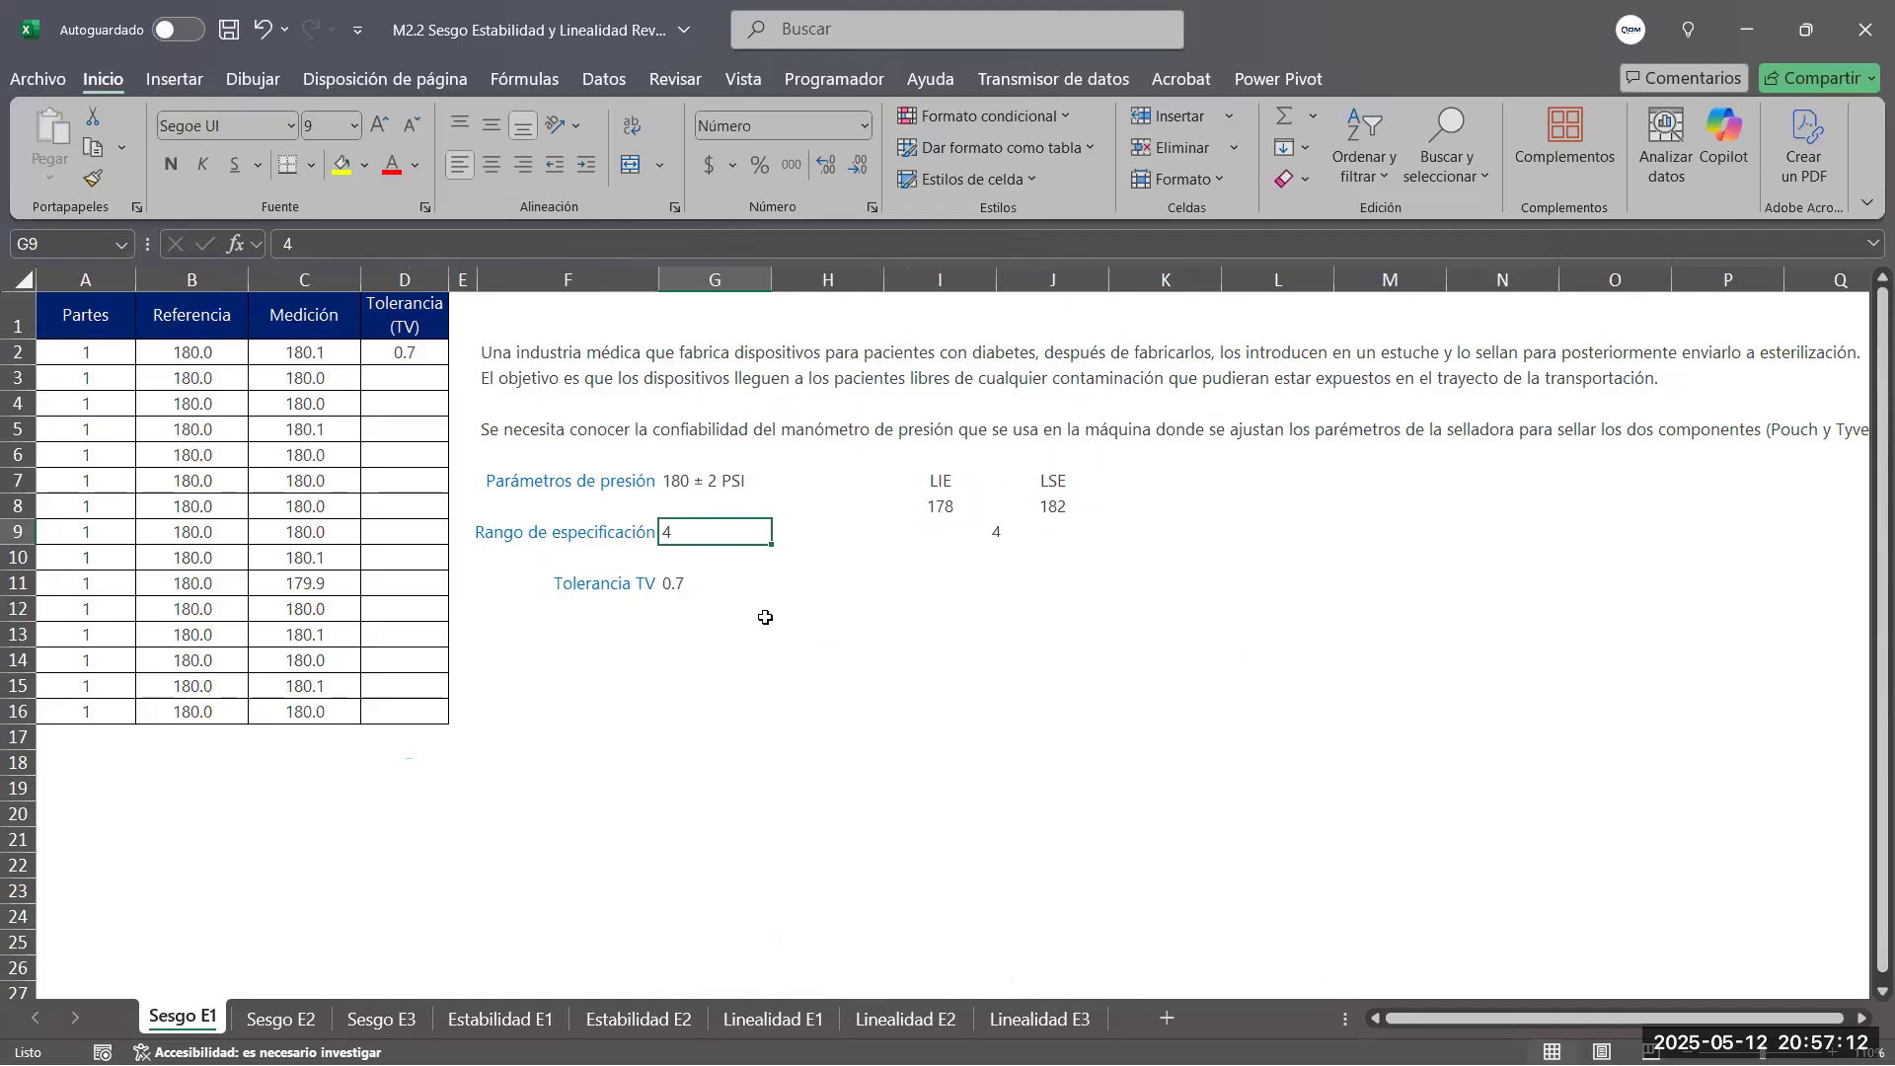
pyautogui.click(997, 534)
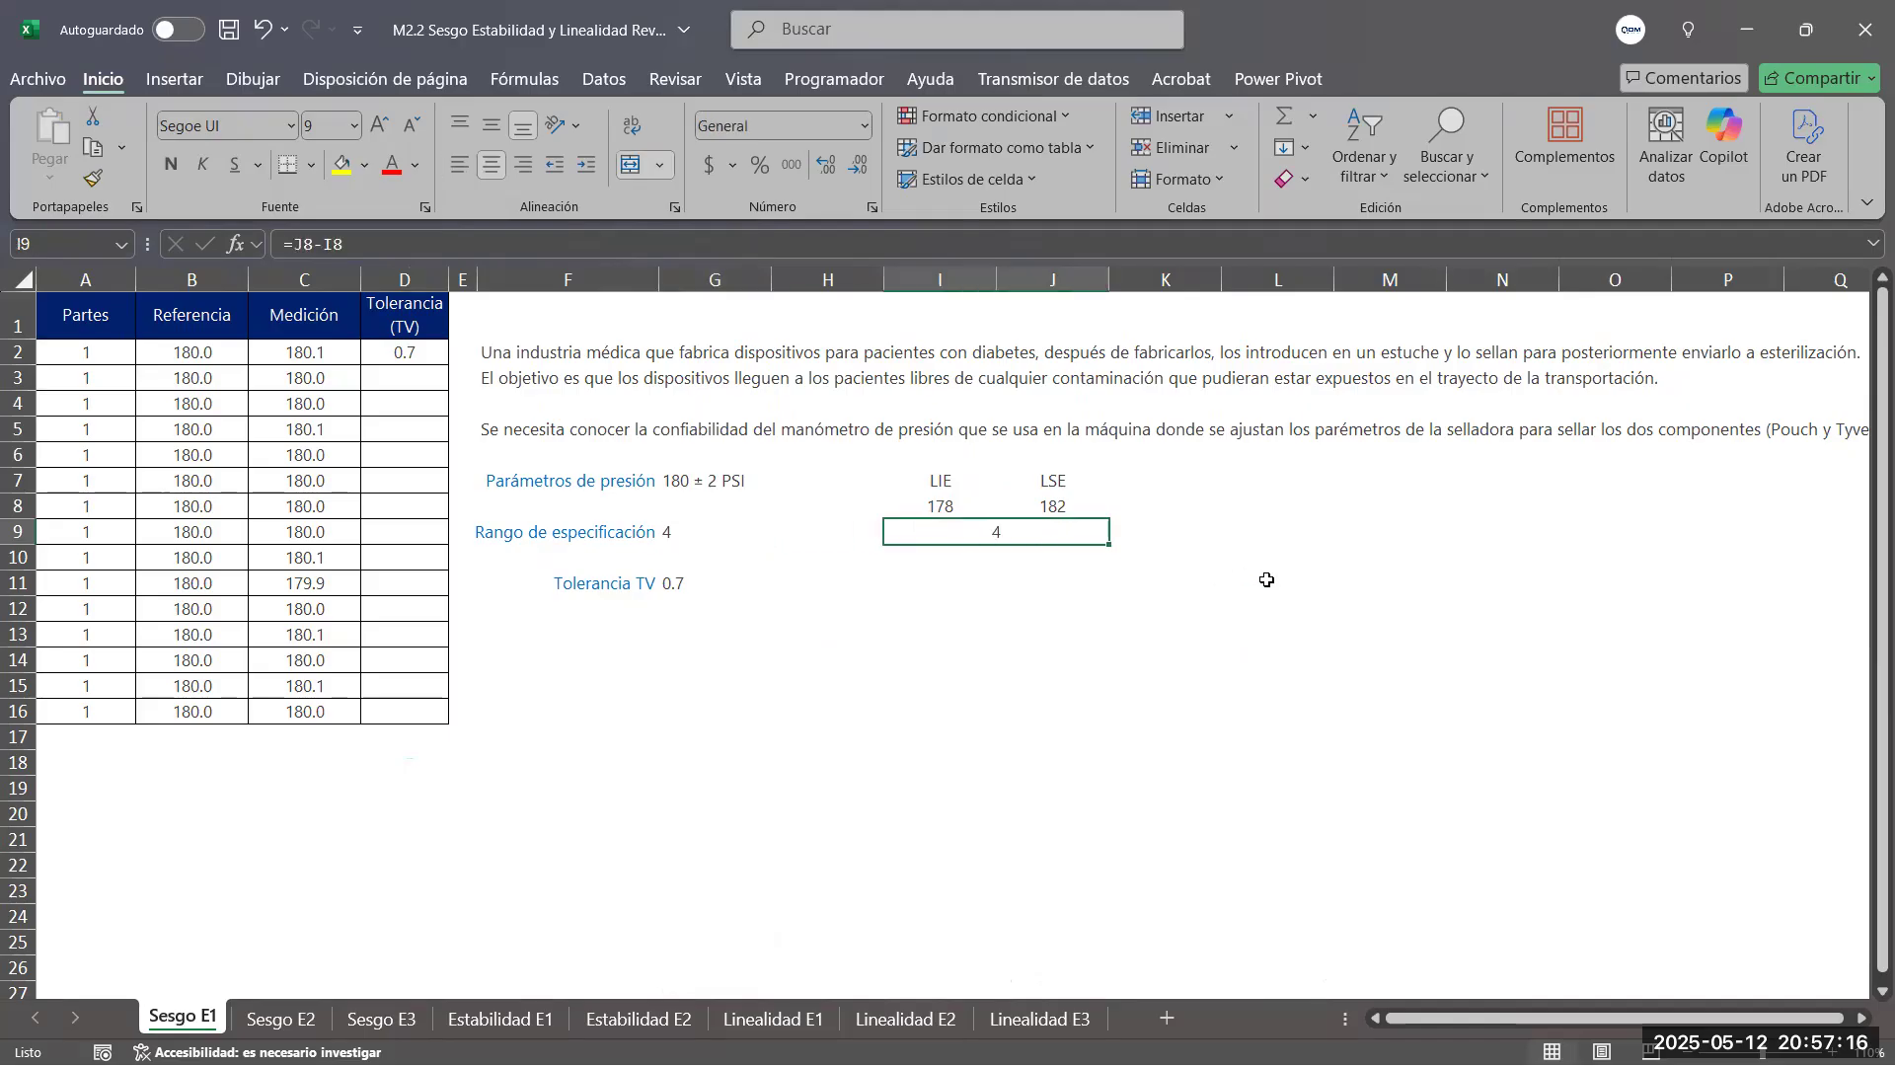
pyautogui.click(309, 741)
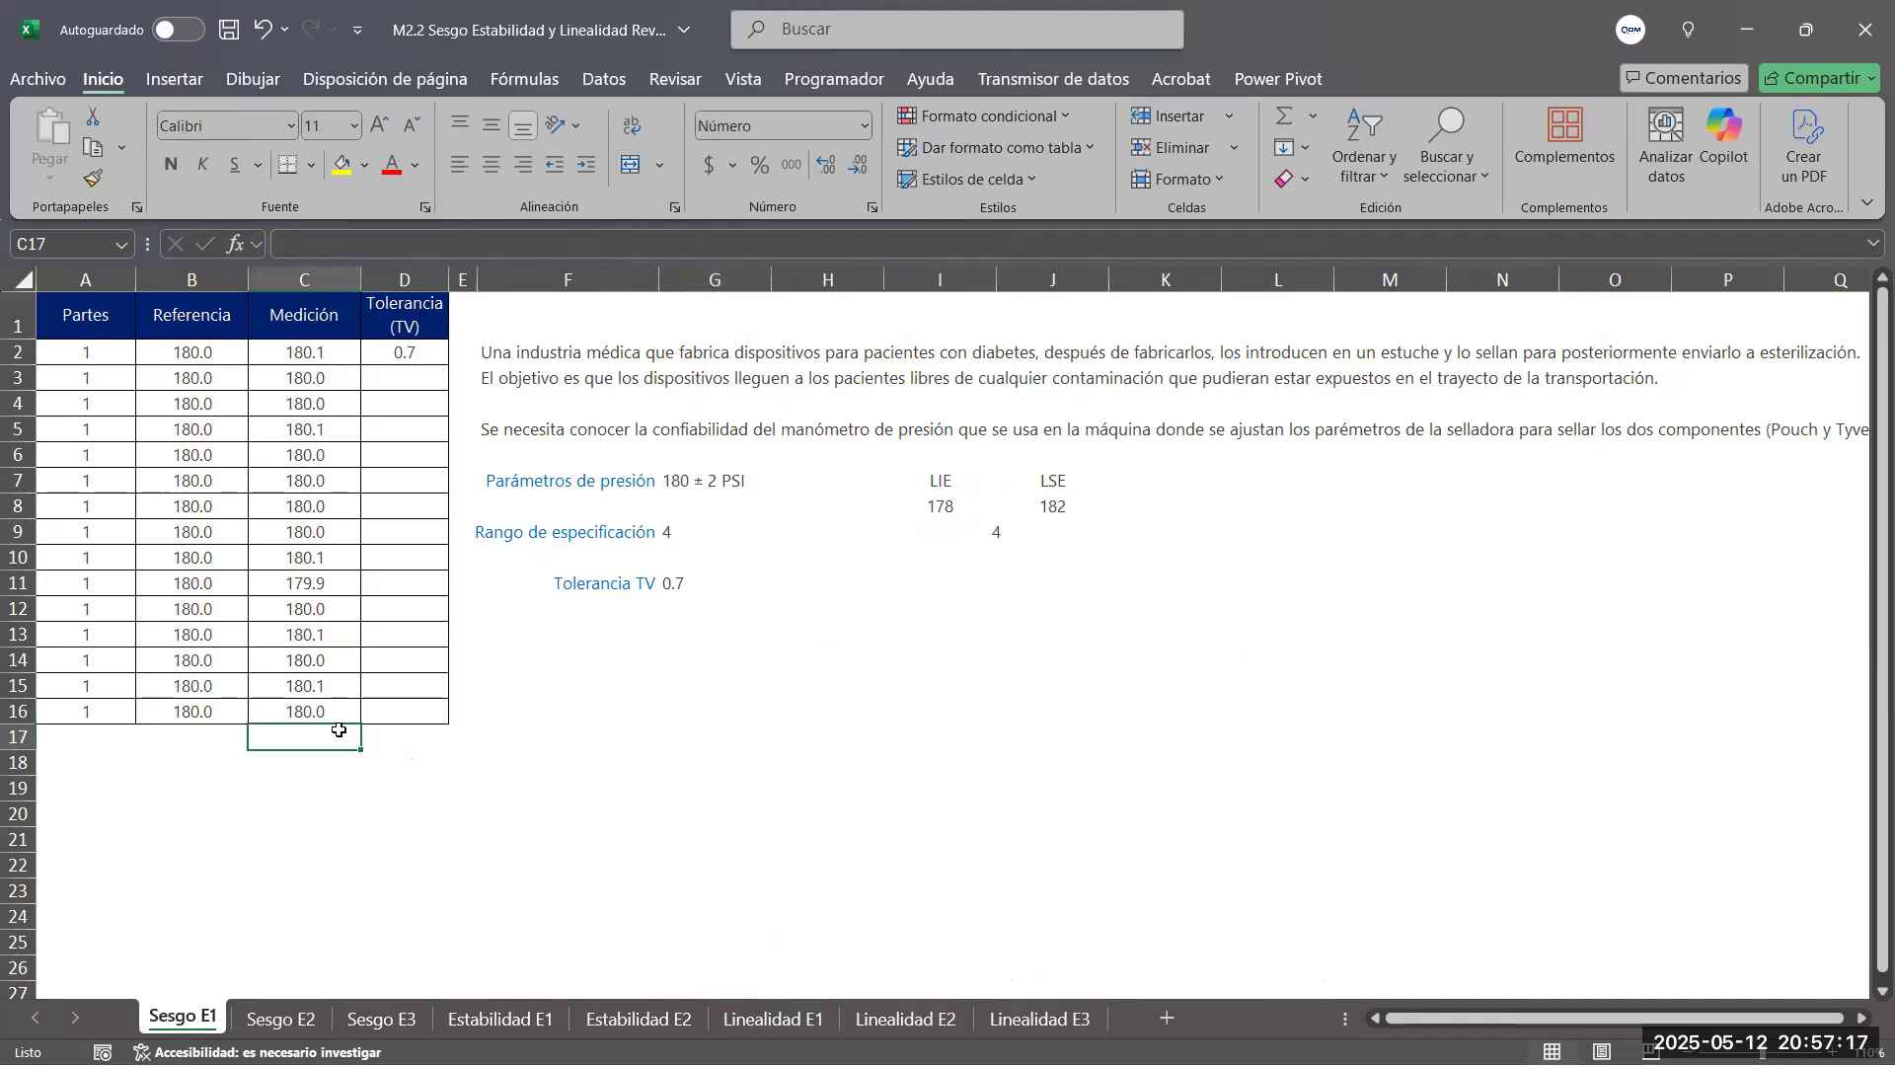
pyautogui.click(1008, 540)
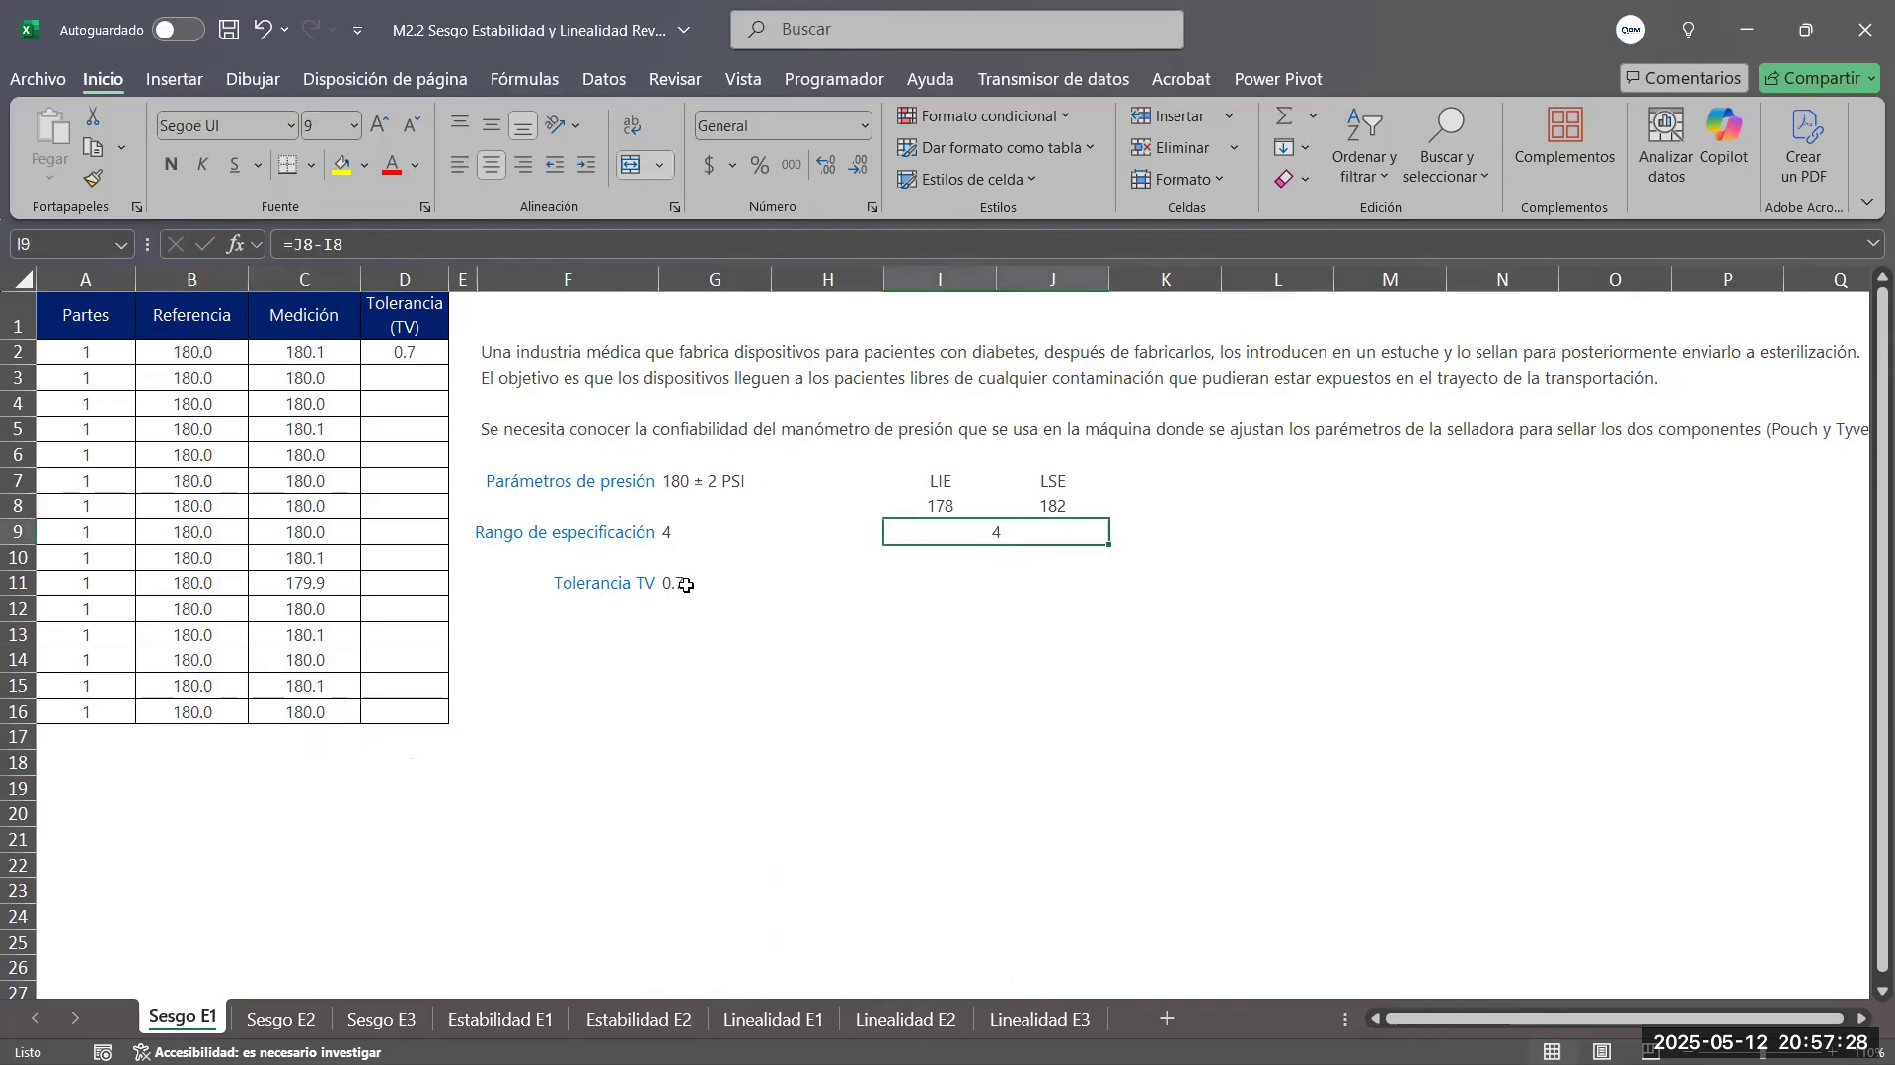
# Calculate the TV tolerance in J11 by dividing the specification range by six with =I9/6
pyautogui.click(1041, 579)
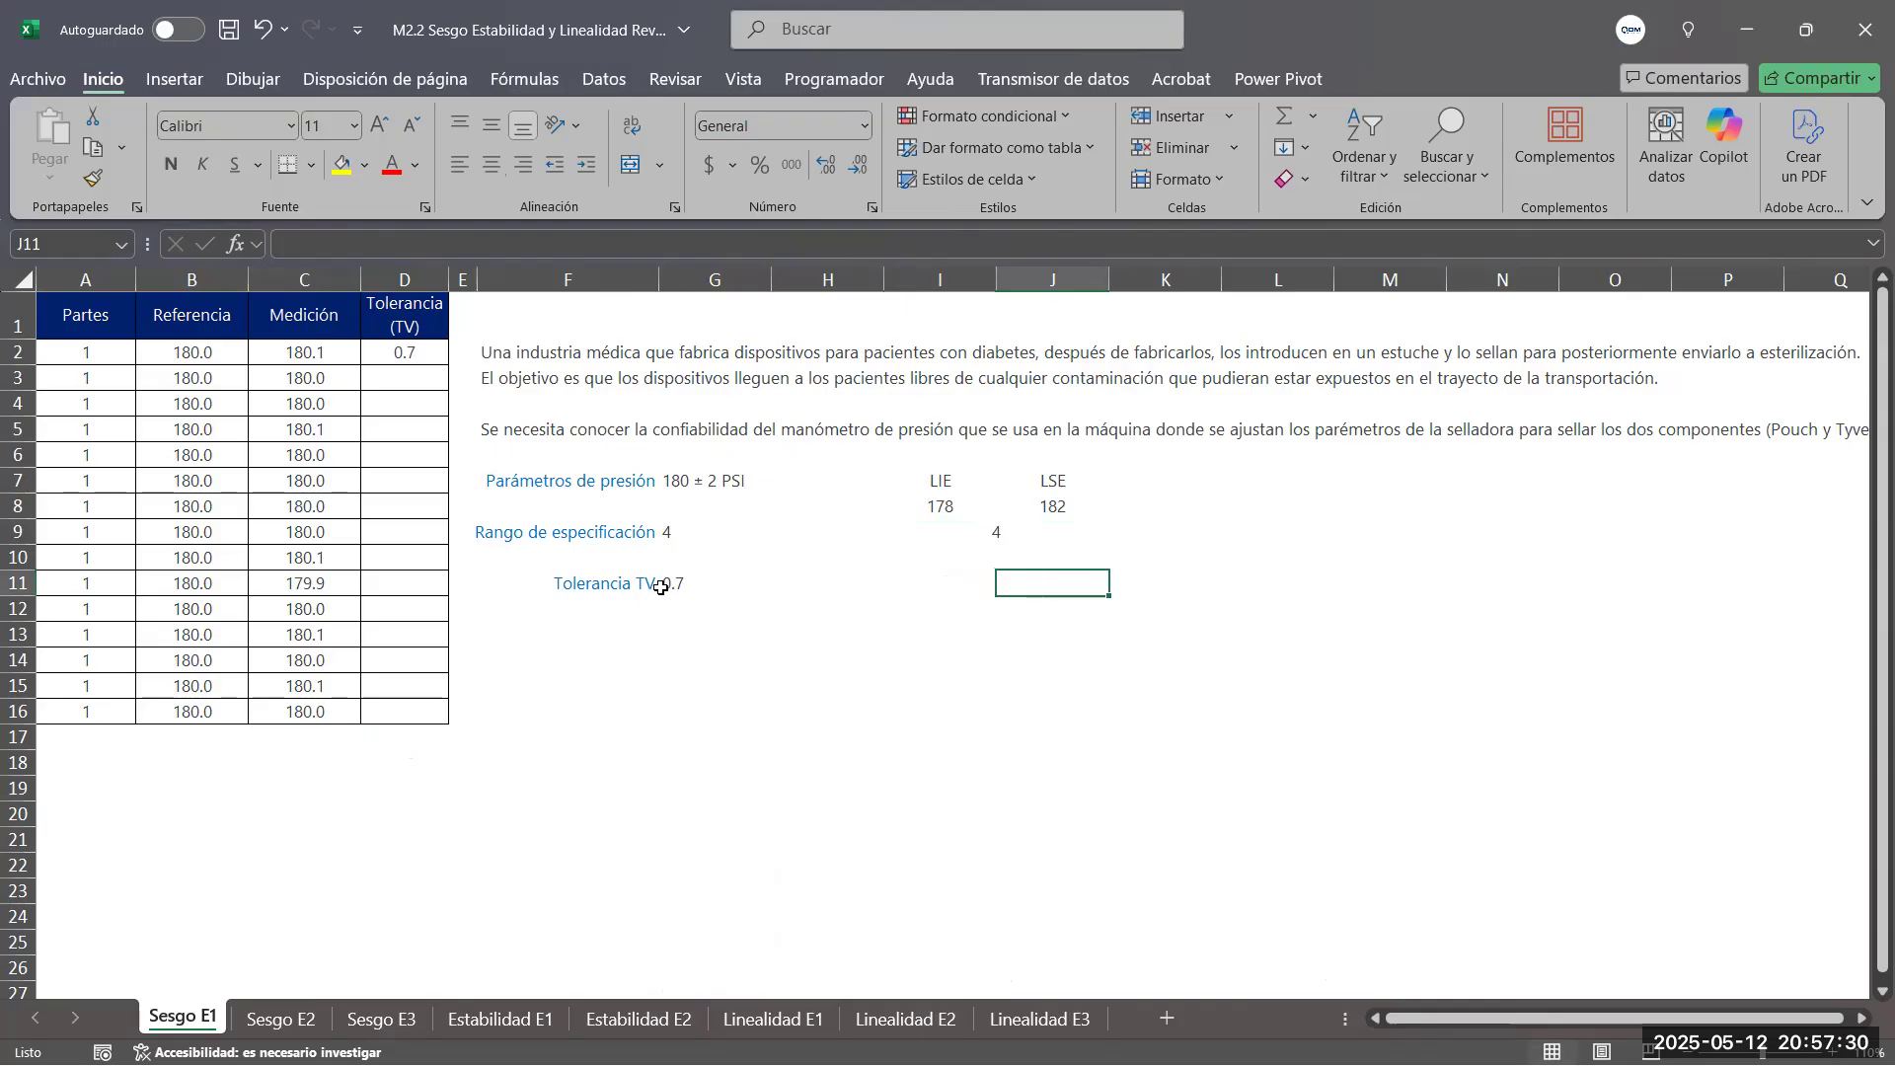
pyautogui.click(691, 586)
pyautogui.click(1002, 577)
pyautogui.write('=')
pyautogui.click(989, 528)
pyautogui.write('/6')
pyautogui.press('Return')
# Format the tolerance result in J11 to one decimal place and center it
pyautogui.click(1063, 581)
pyautogui.click(855, 175)
pyautogui.click(855, 175)
pyautogui.click(854, 174)
pyautogui.click(855, 175)
pyautogui.click(854, 174)
pyautogui.click(855, 175)
pyautogui.click(854, 174)
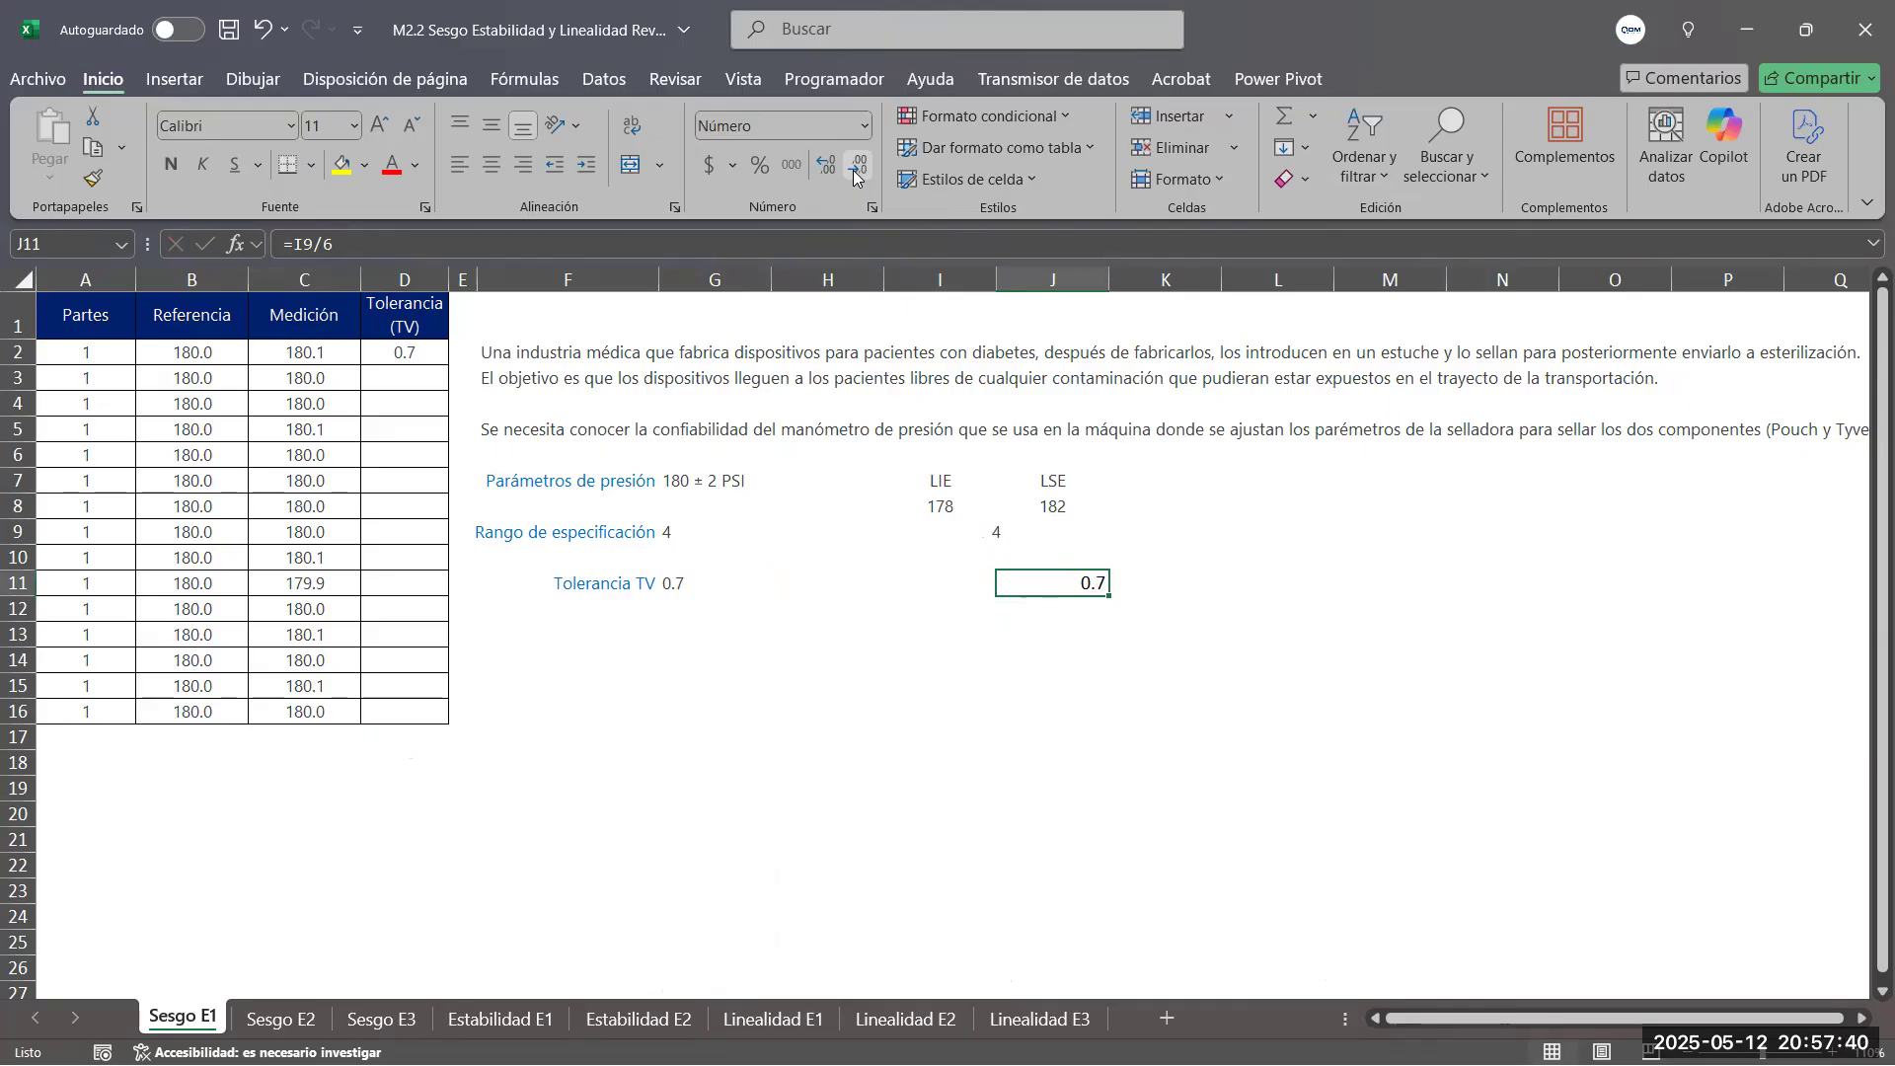
pyautogui.click(492, 166)
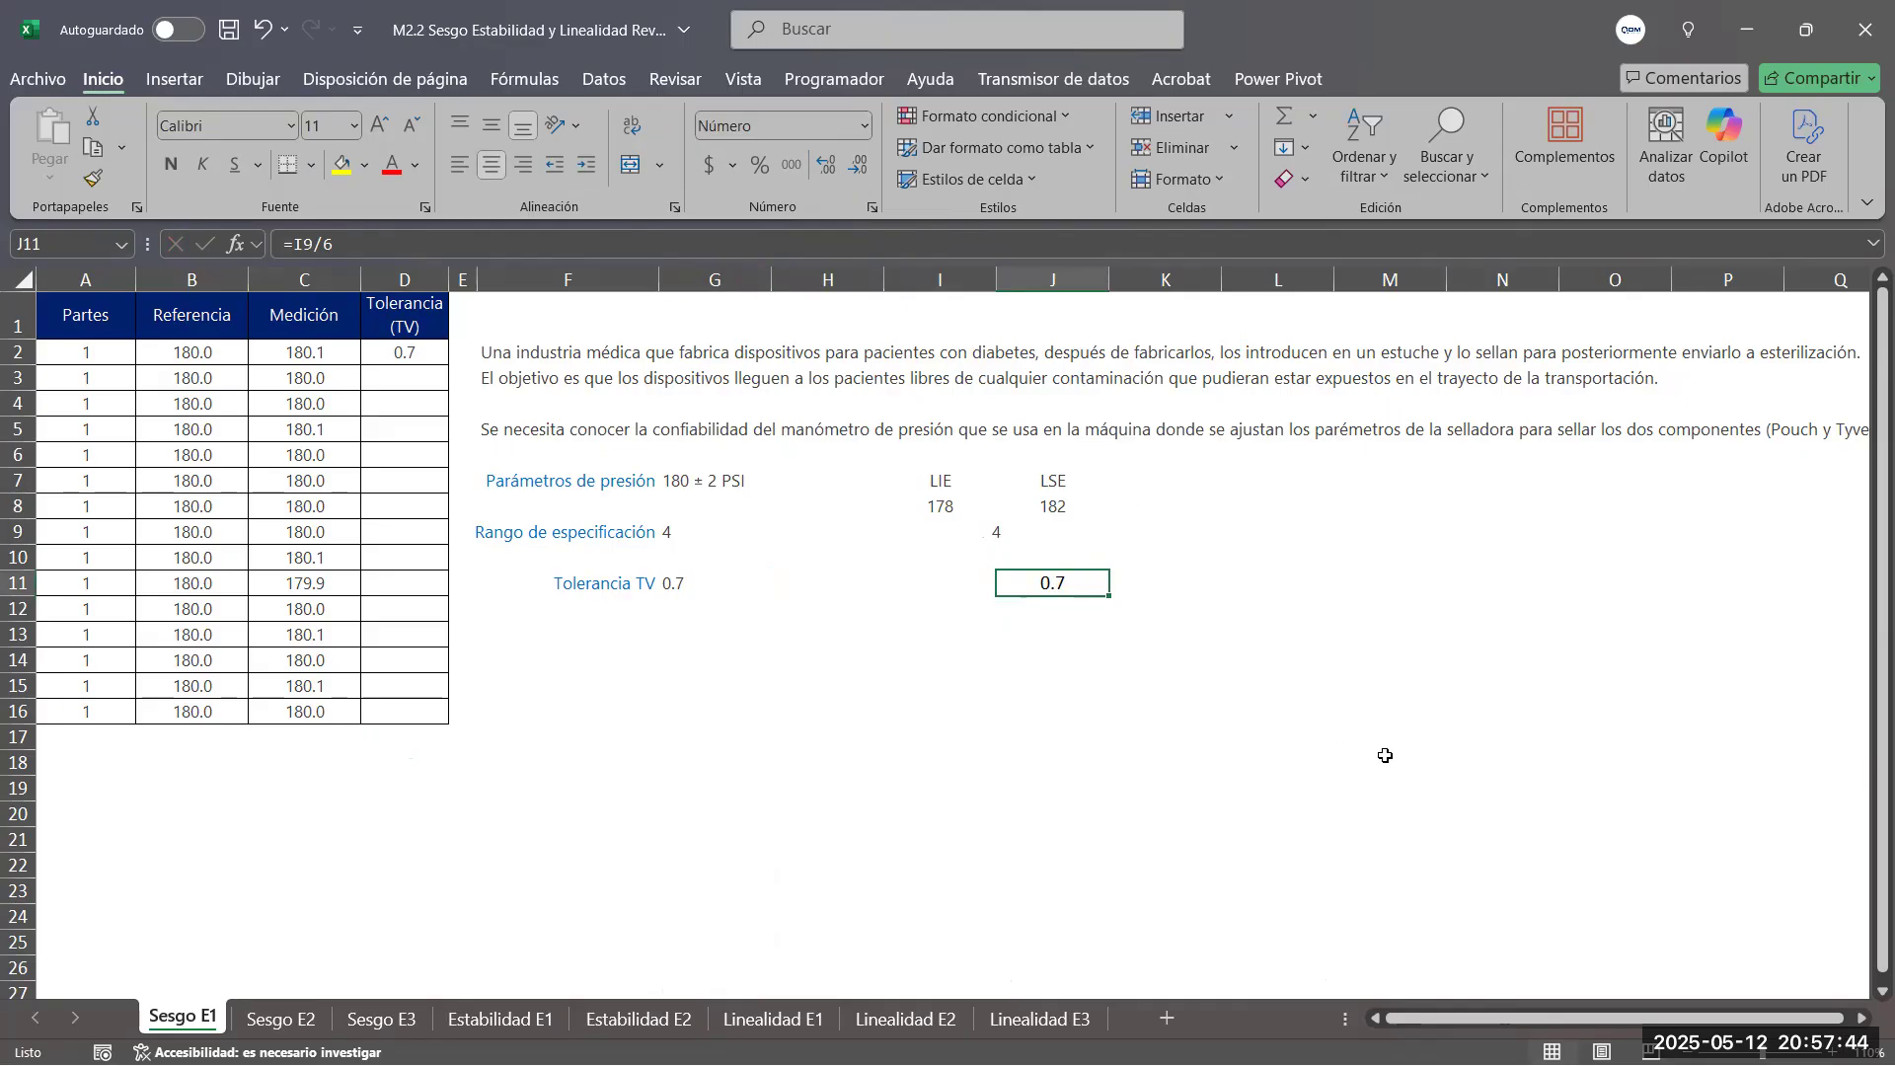
# Show both the Tolerancia TV value in G11 and the calculated tolerance in J11 with two decimal places
pyautogui.click(697, 583)
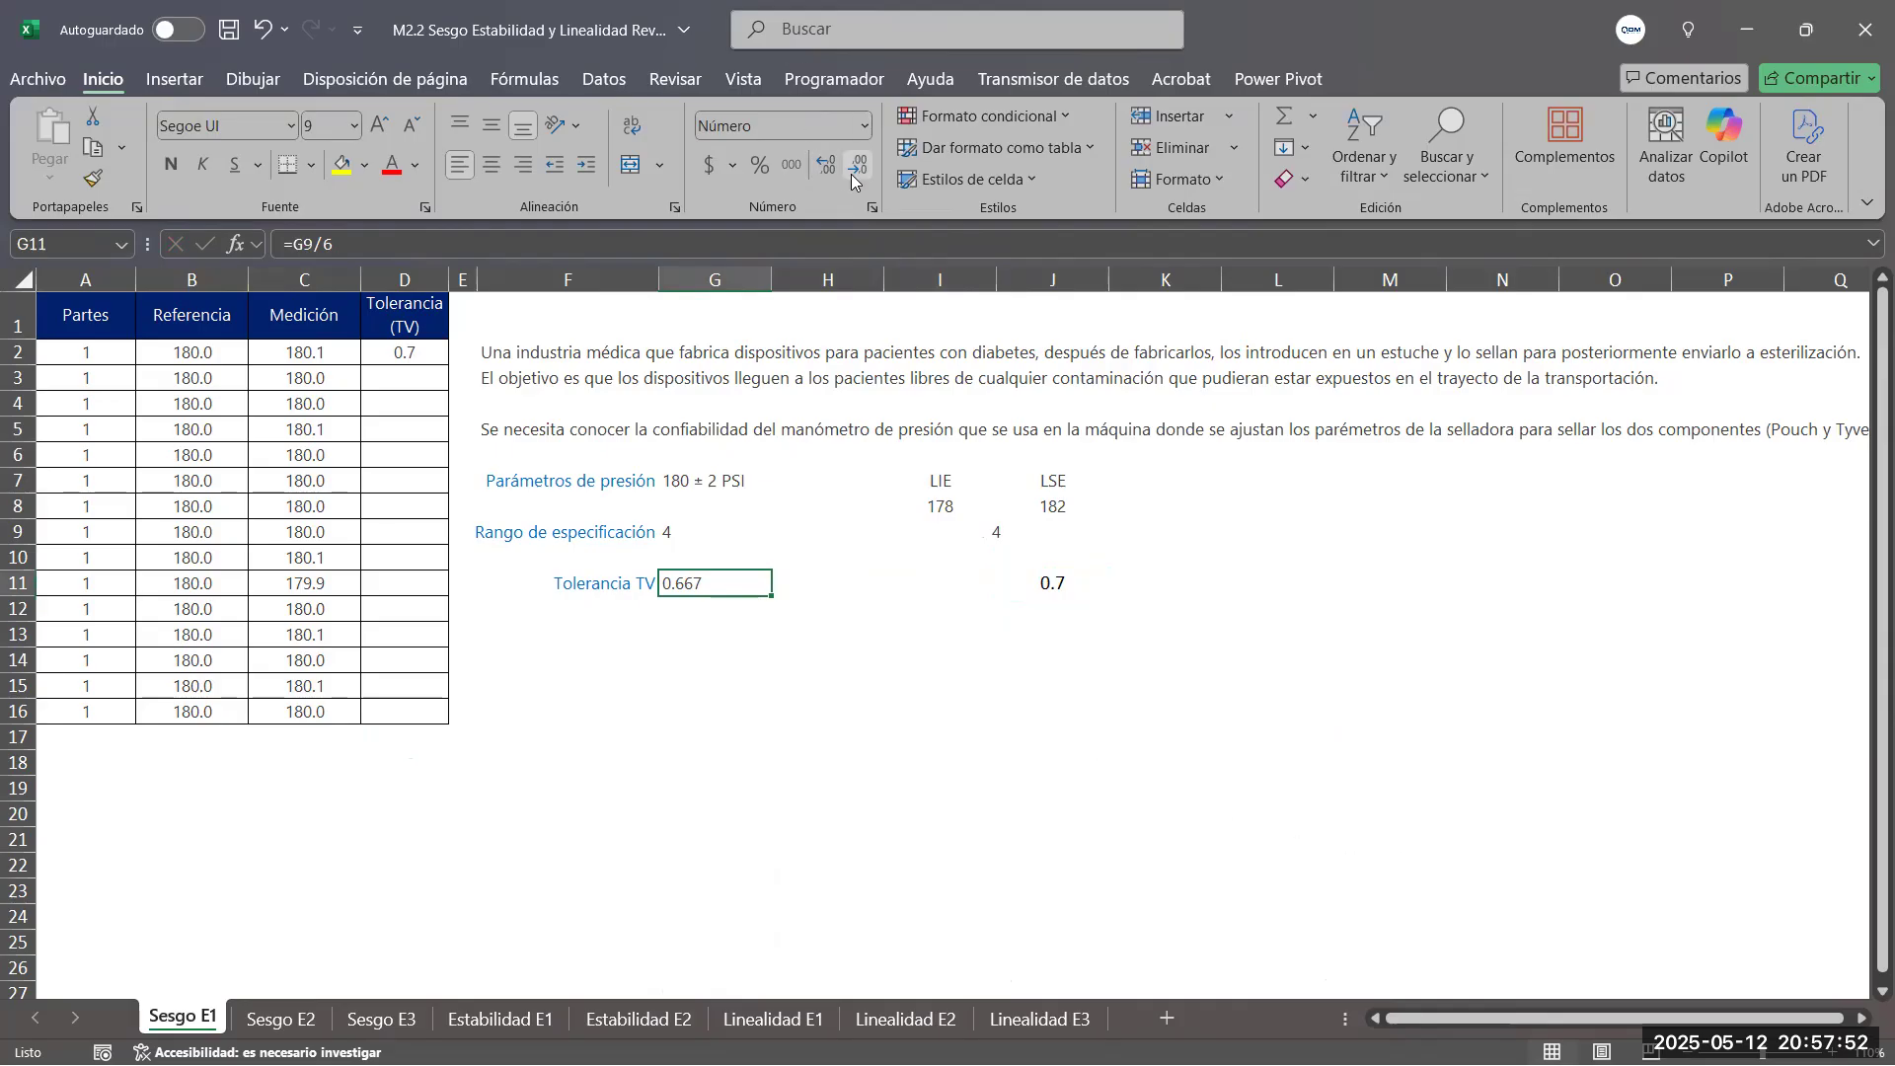
pyautogui.hotkey('ctrl', 'End')
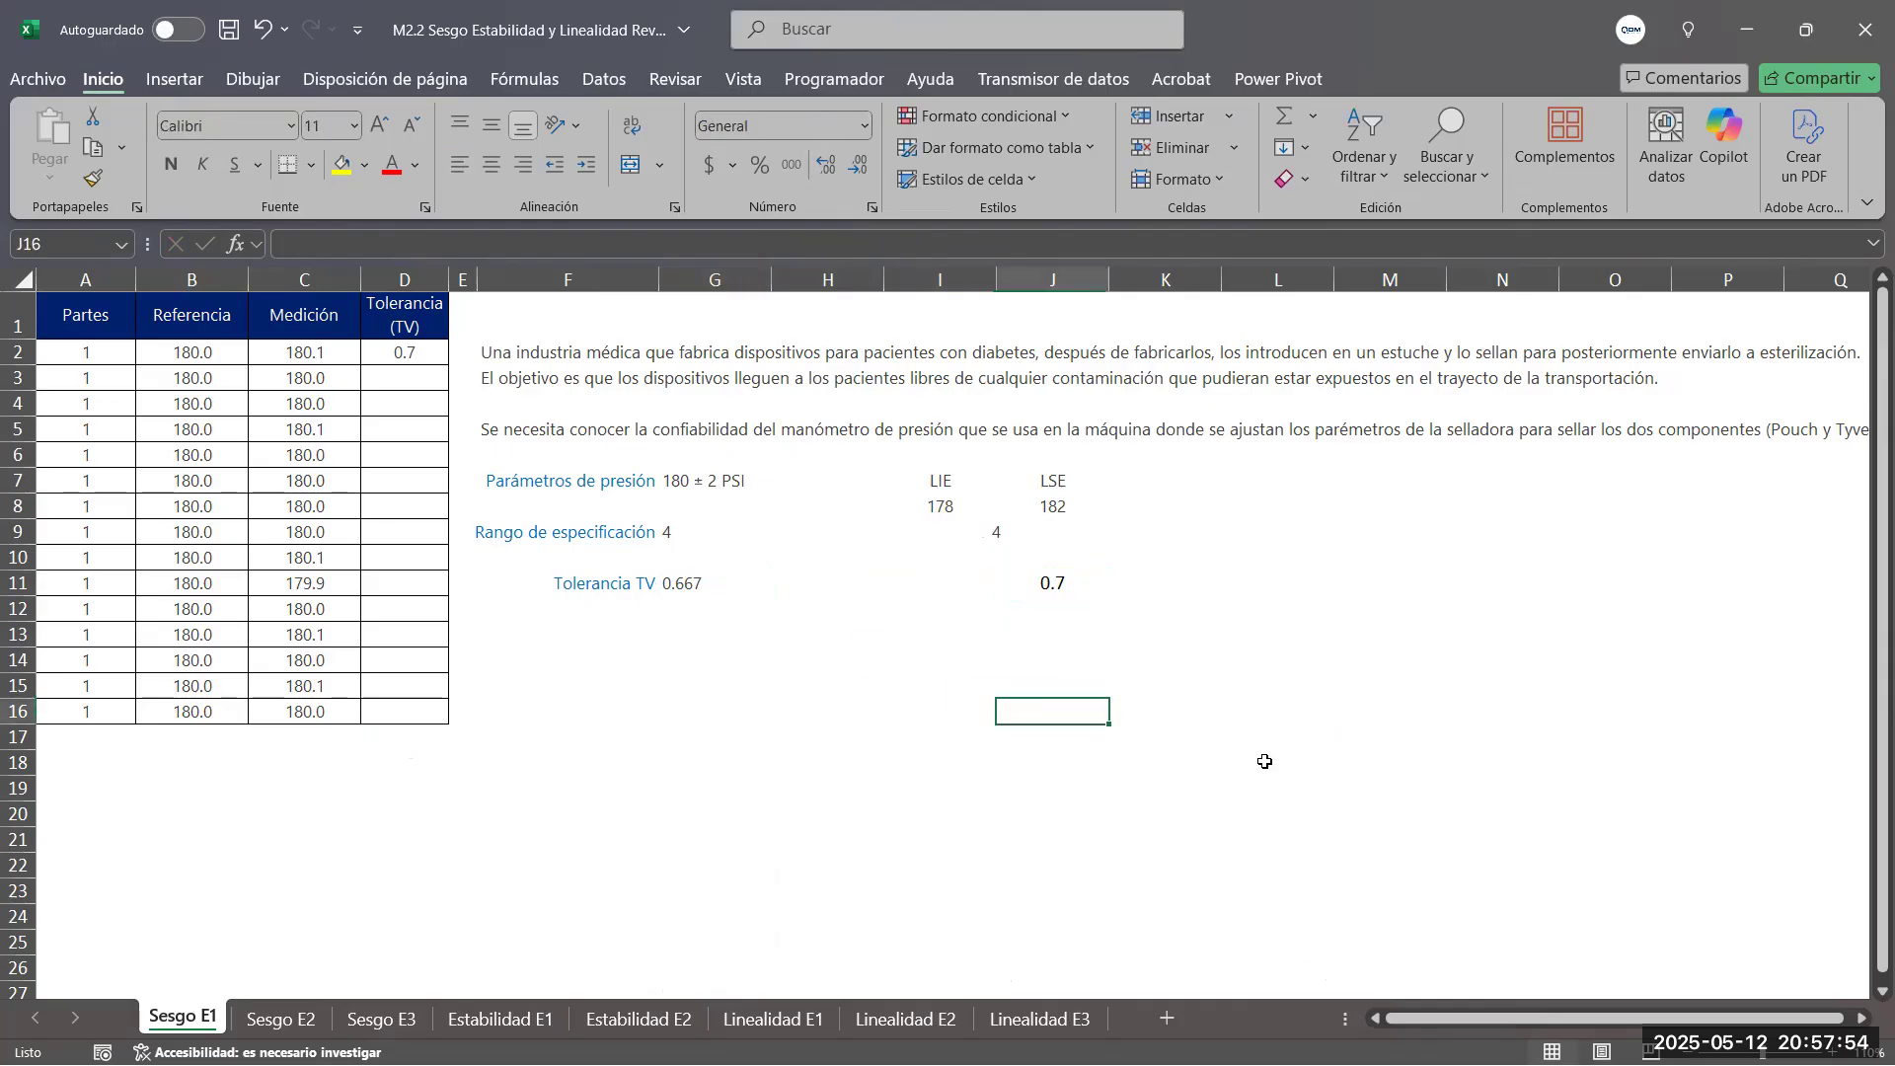
pyautogui.click(691, 583)
pyautogui.click(862, 168)
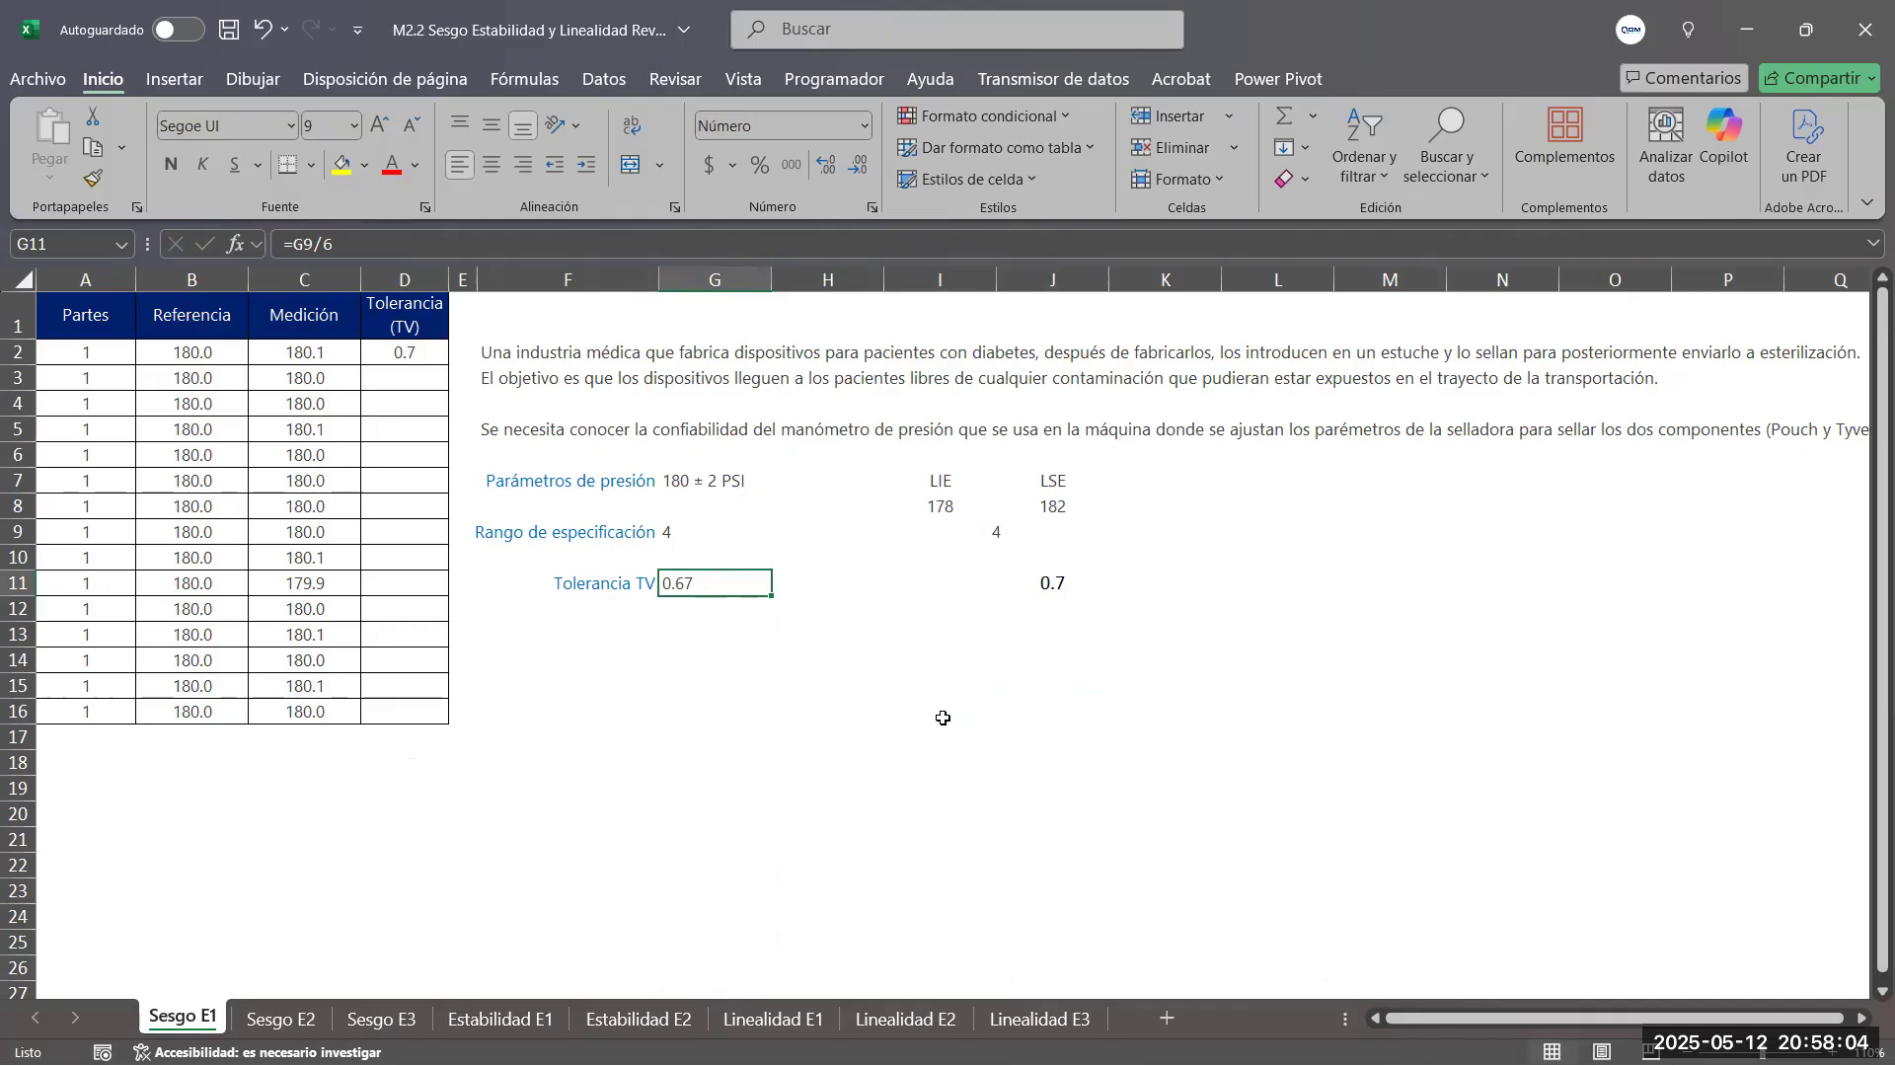
pyautogui.click(1070, 587)
pyautogui.click(827, 164)
pyautogui.click(1128, 709)
# Fill the Tolerancia TV value in G11 with a light green background
pyautogui.click(706, 590)
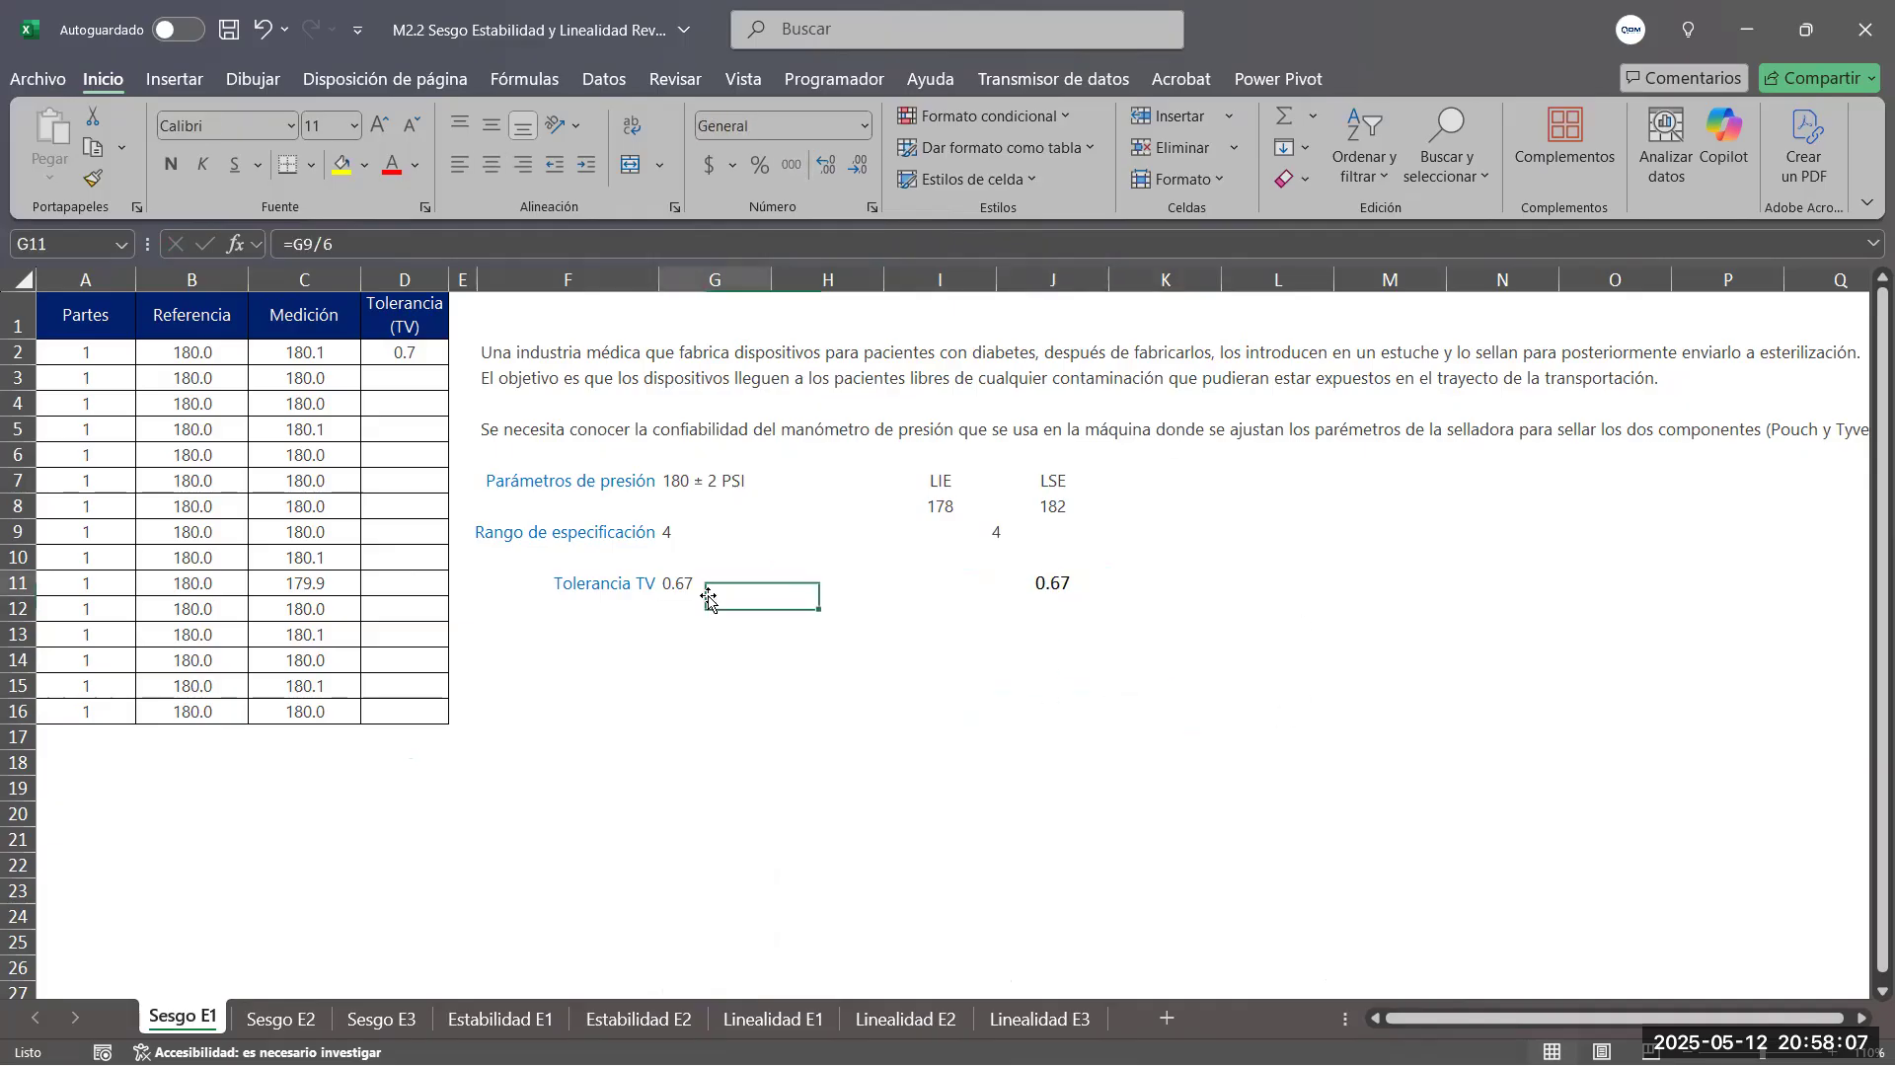
pyautogui.click(360, 168)
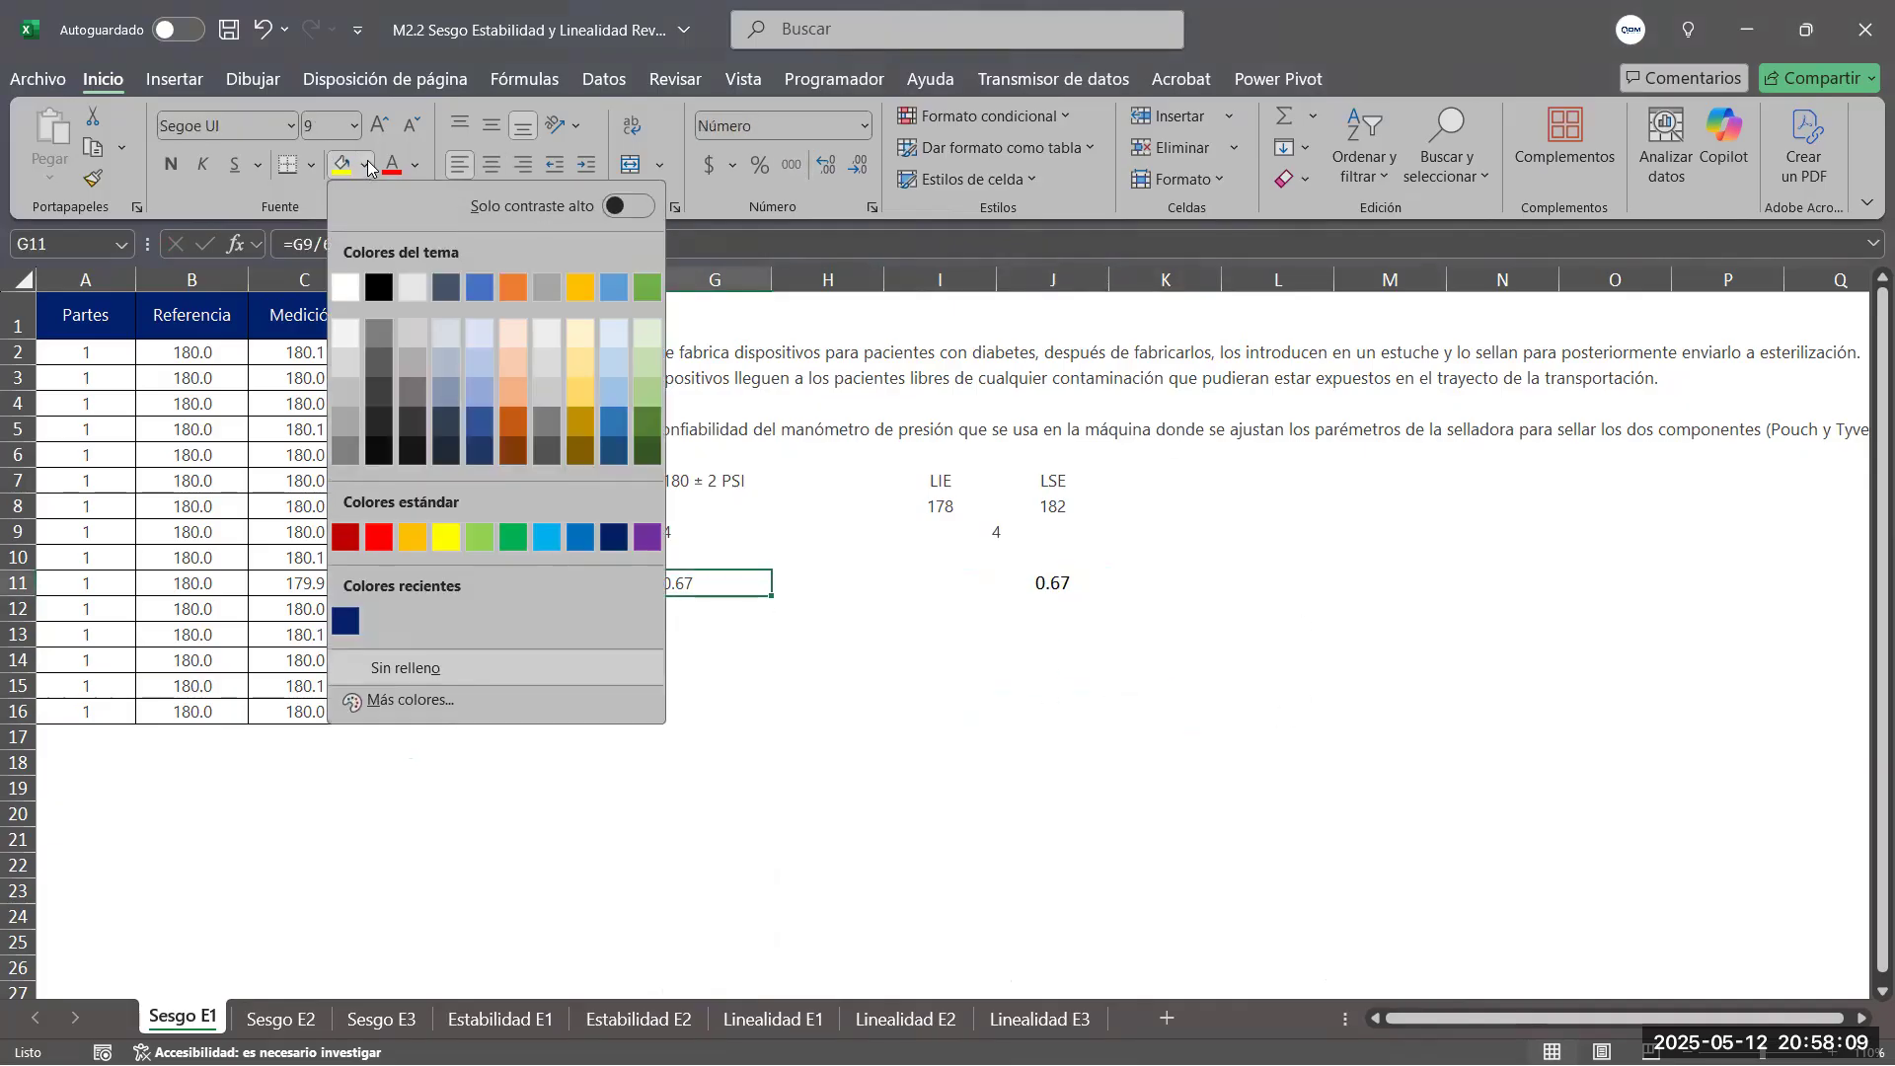
pyautogui.click(640, 337)
pyautogui.click(1188, 878)
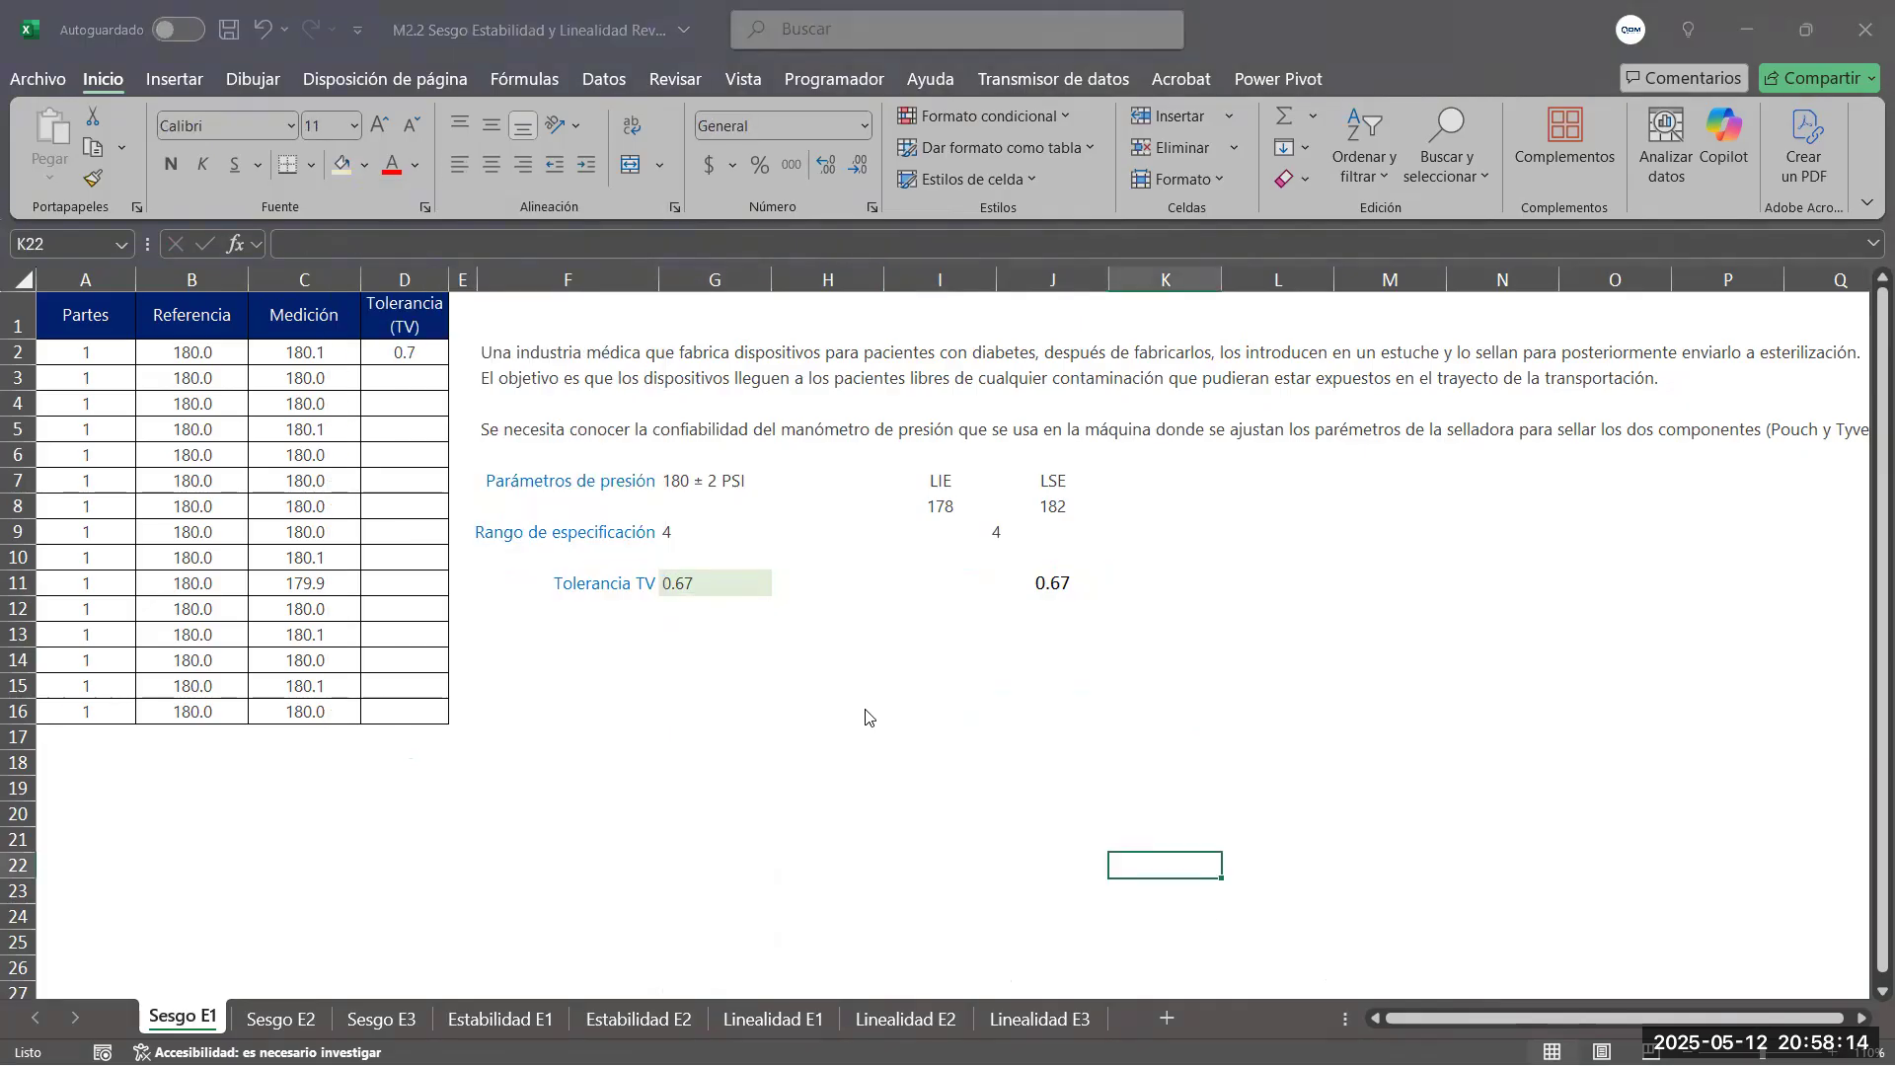
# Switch to Minitab and enlarge the worksheet area of the empty project so that more data rows show
pyautogui.hotkey('alt', 'Tab')
pyautogui.hotkey('alt', 'Tab')
pyautogui.hotkey('alt', 'Tab')
pyautogui.hotkey('alt', 'Tab')
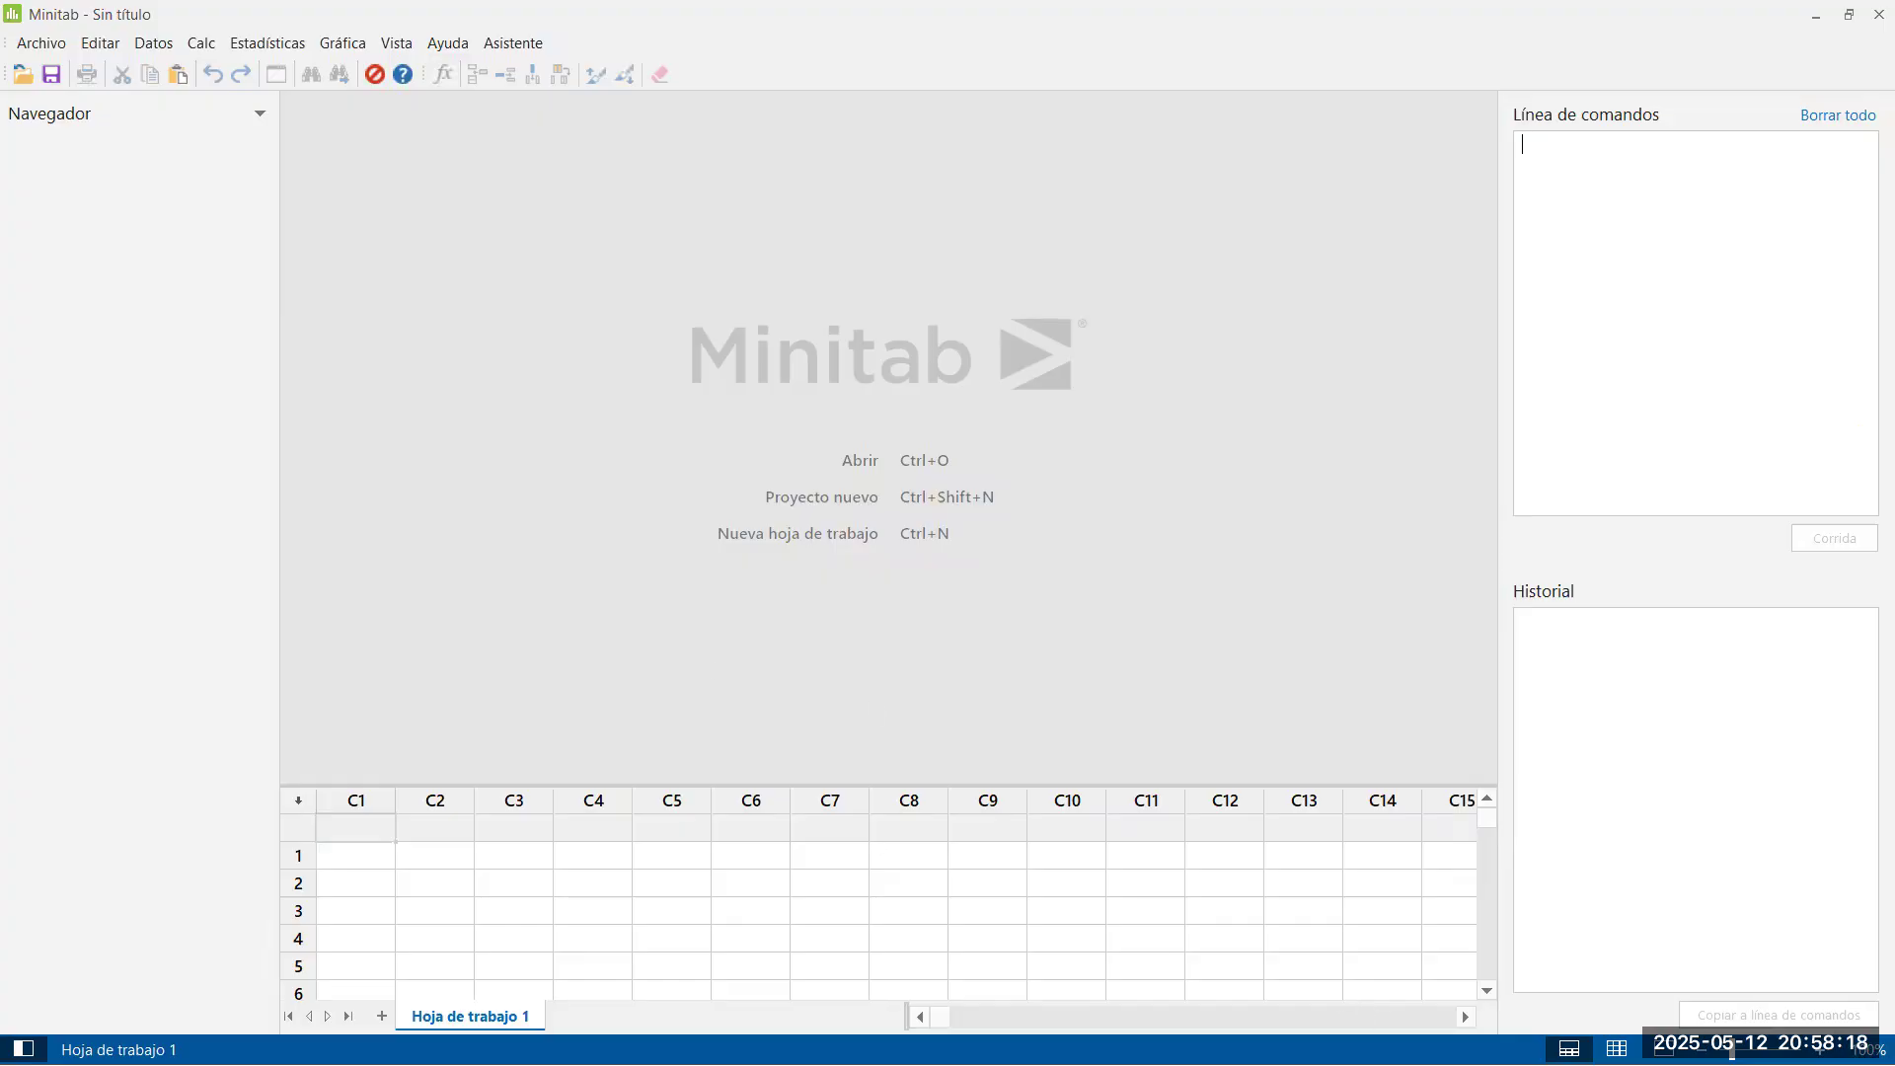
pyautogui.moveTo(1029, 785); pyautogui.dragTo(1044, 636)
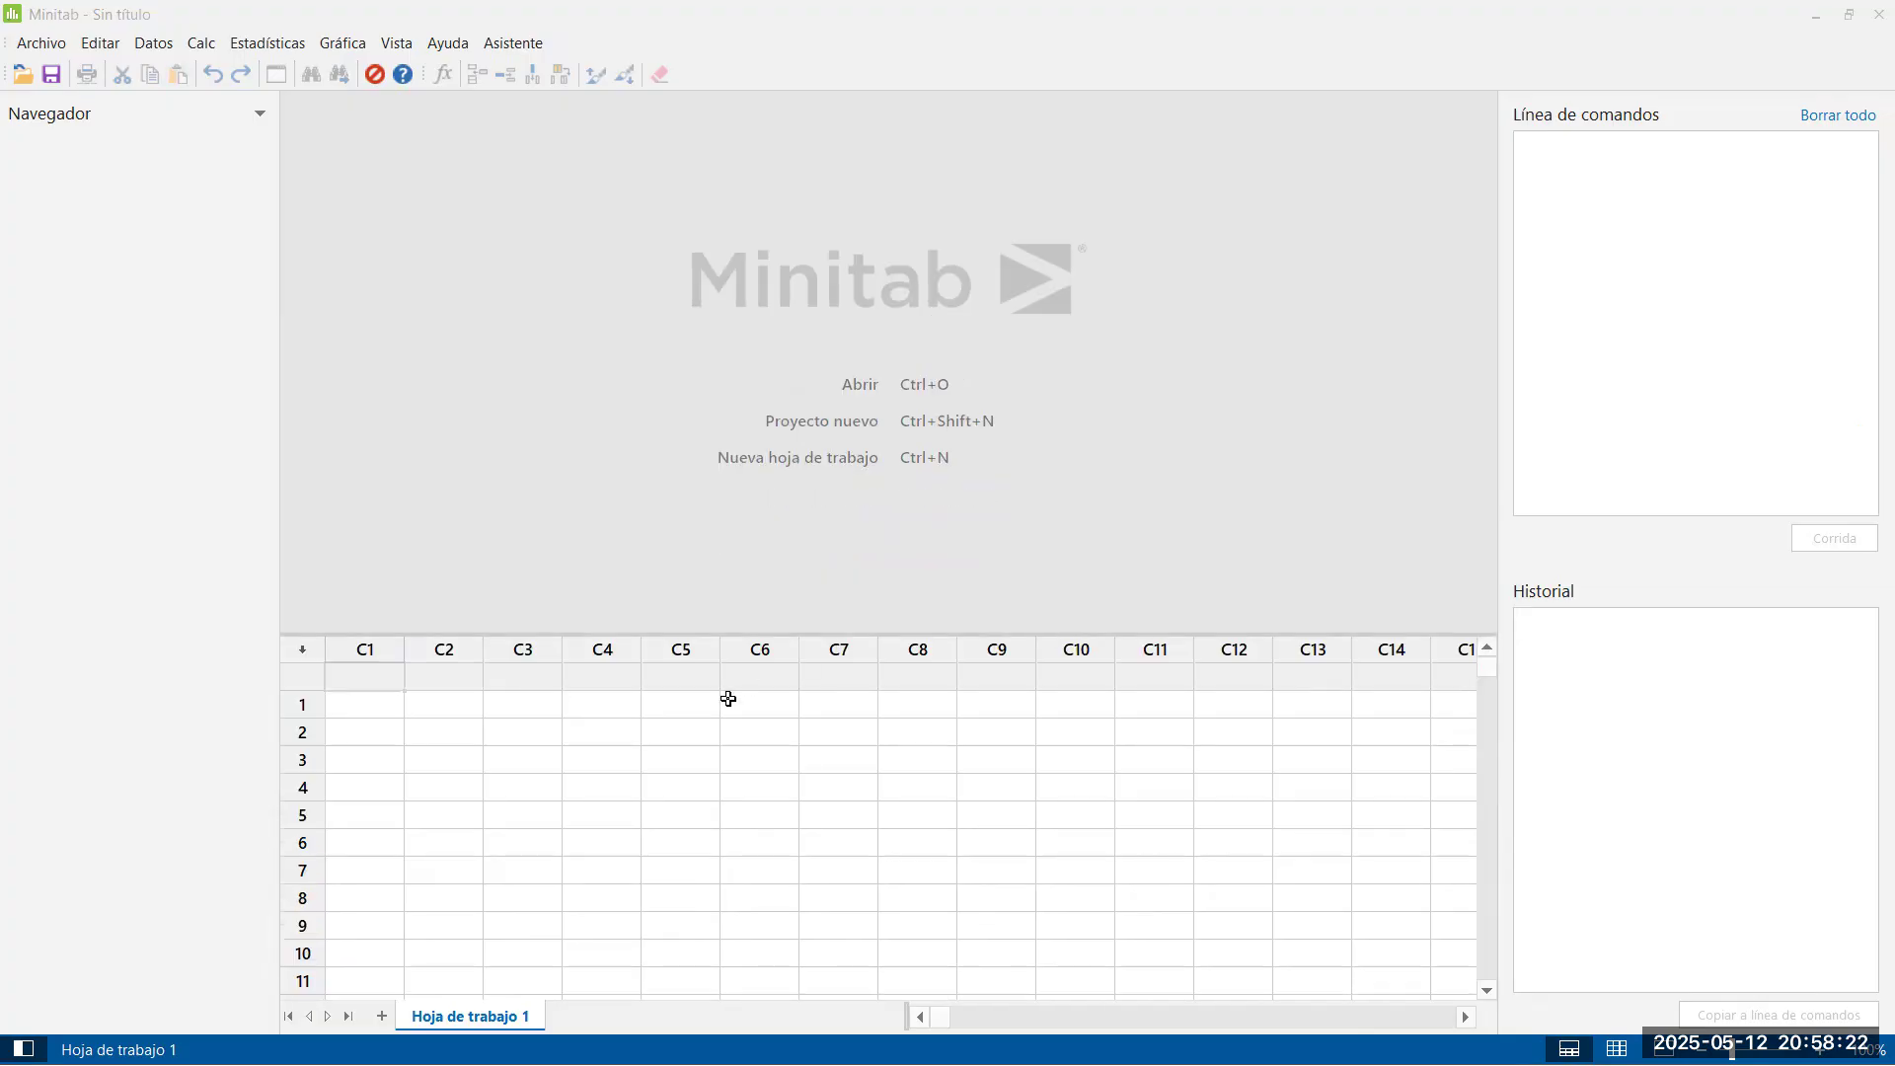
# Return to the Excel workbook and review the Partes, Referencia and Medición data in rows 2 to 16 of Sesgo E1
pyautogui.hotkey('alt', 'Tab')
pyautogui.moveTo(95, 357); pyautogui.dragTo(92, 711)
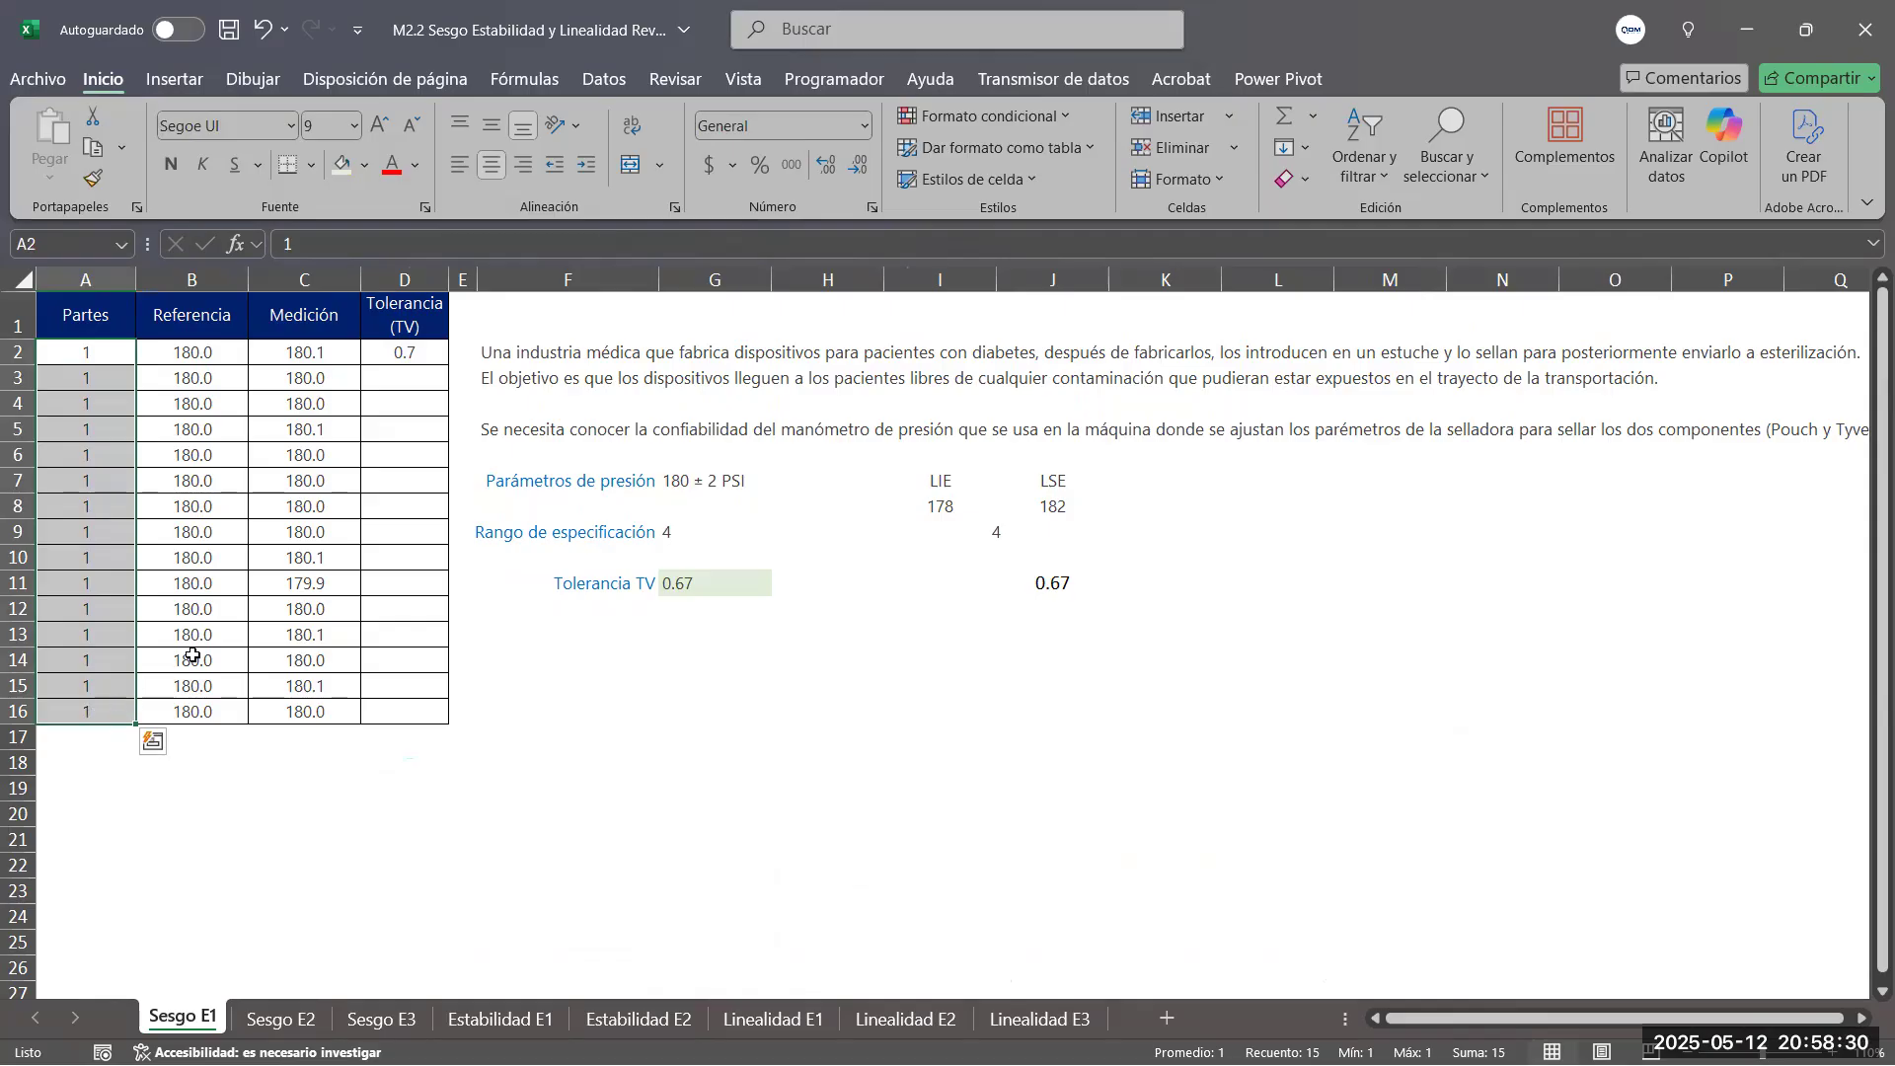
pyautogui.click(107, 738)
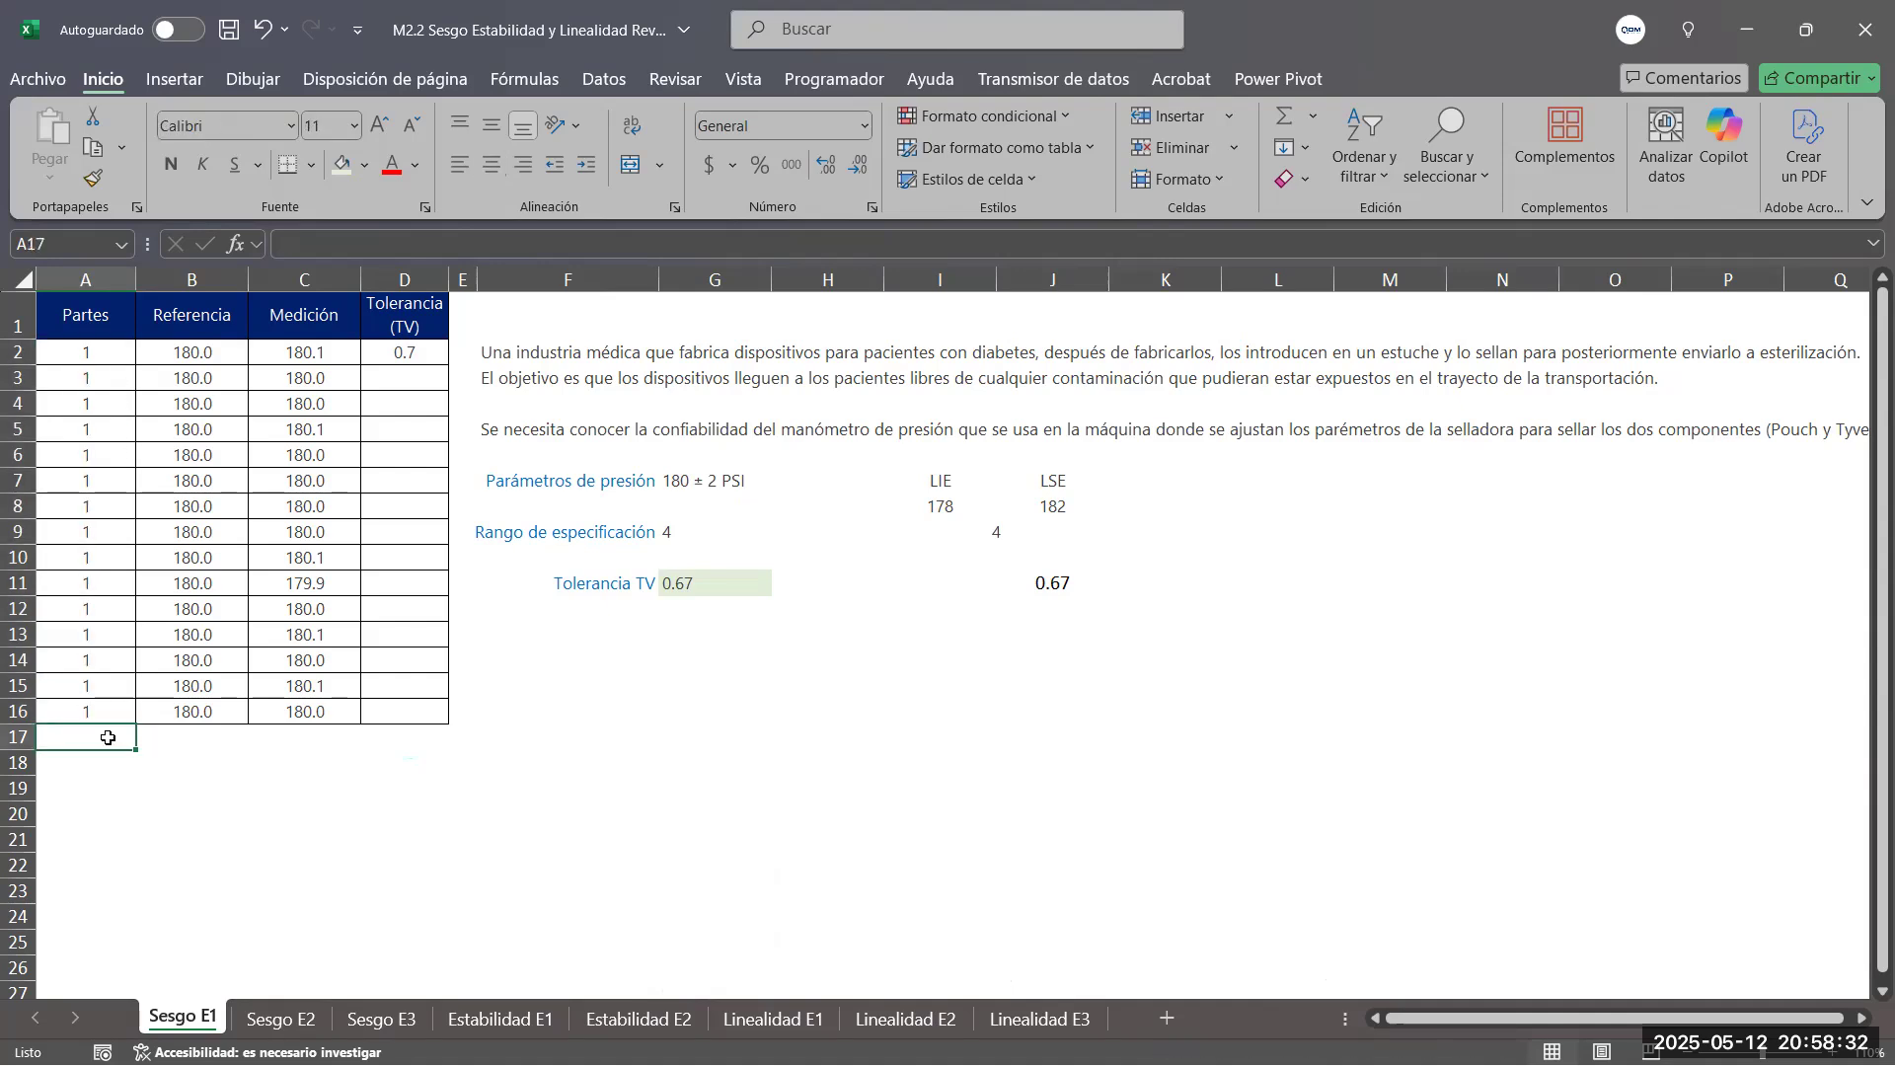
pyautogui.moveTo(79, 352); pyautogui.dragTo(100, 972)
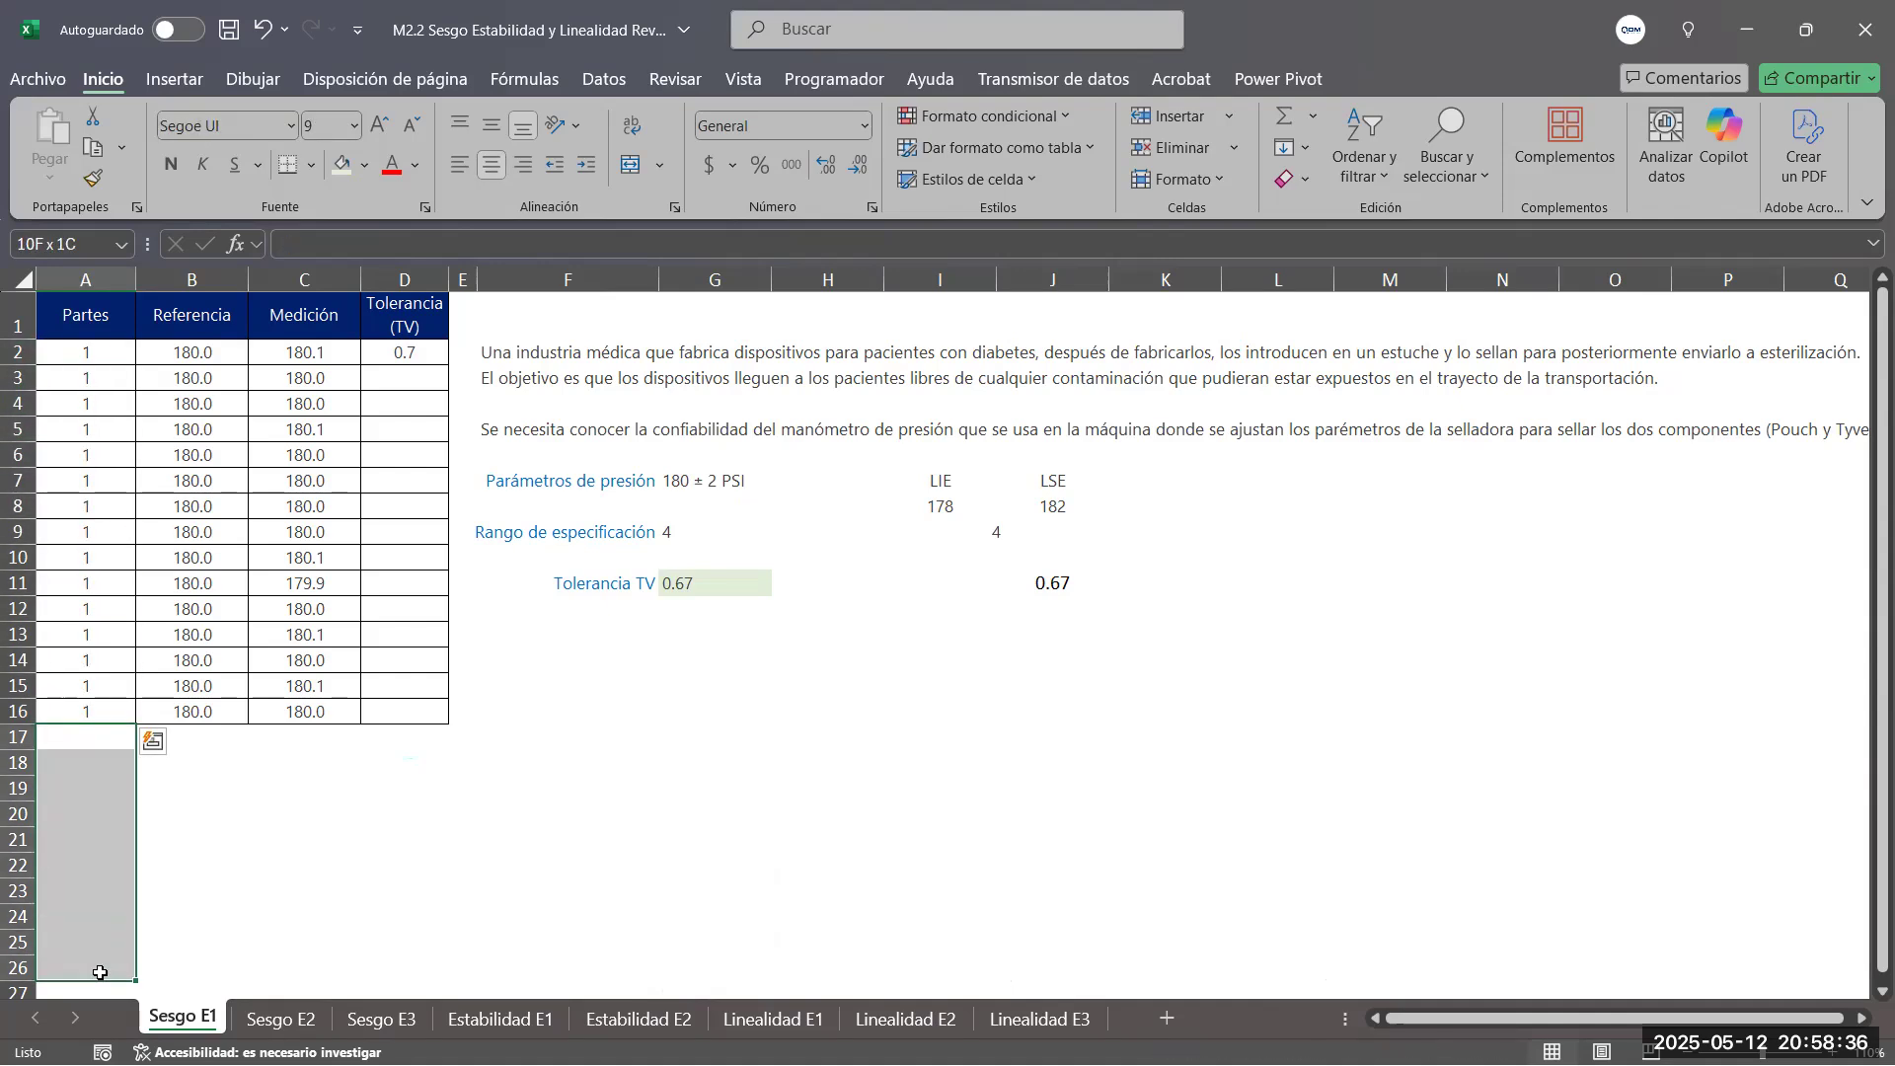
pyautogui.scroll(-3, 86, 931)
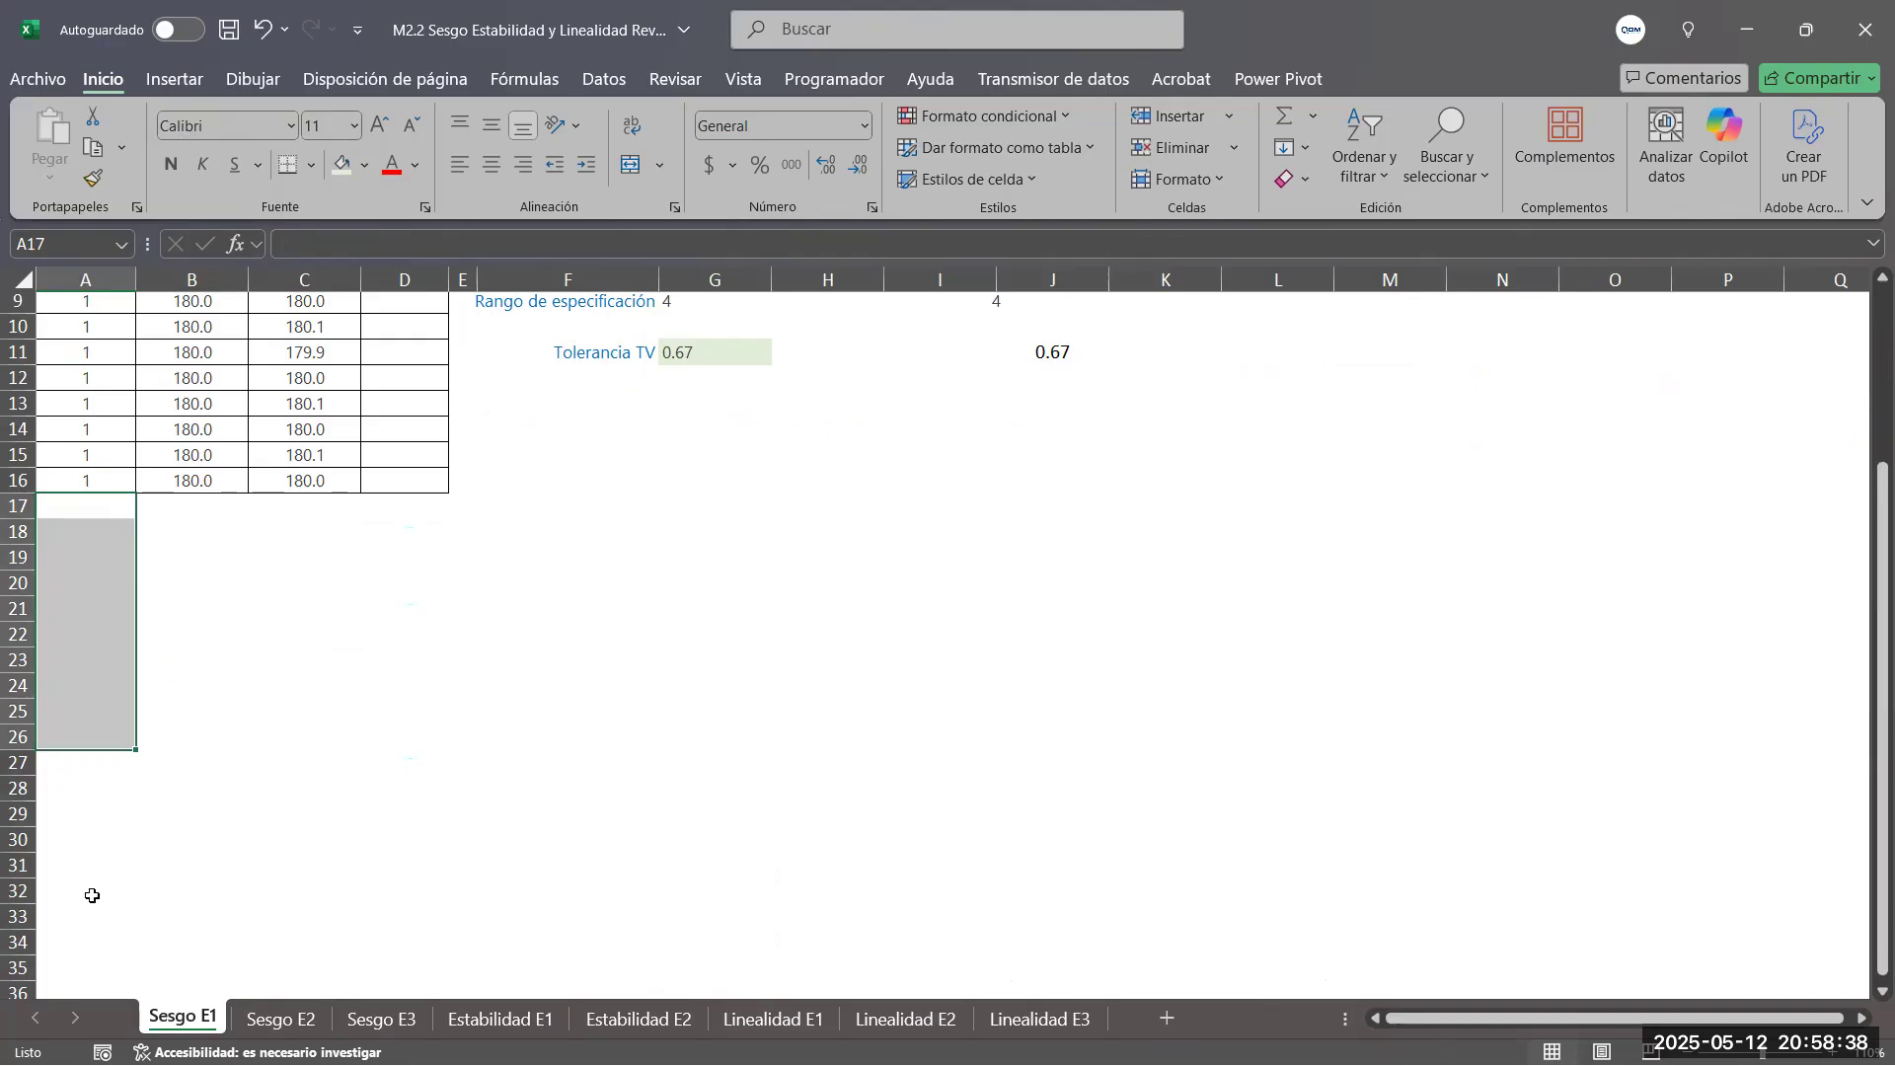
pyautogui.scroll(3, 166, 859)
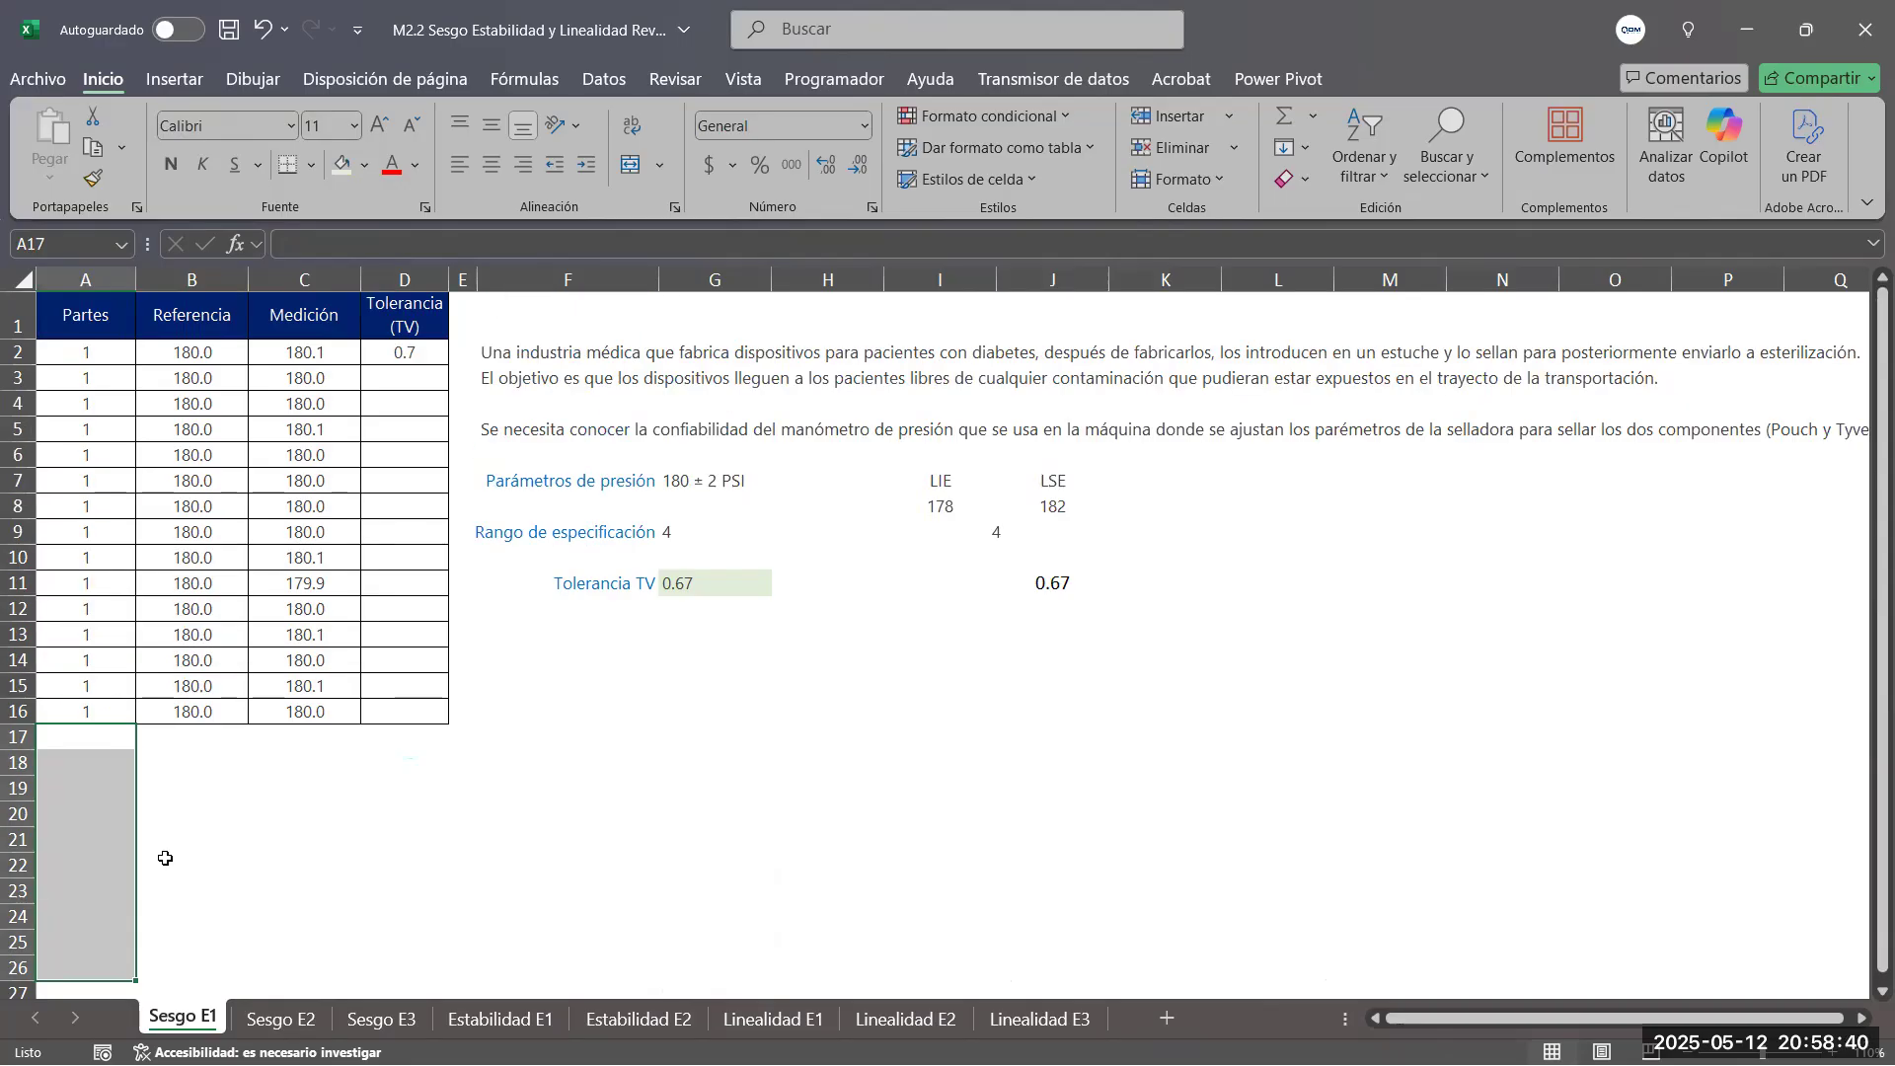
pyautogui.moveTo(97, 353); pyautogui.dragTo(90, 707)
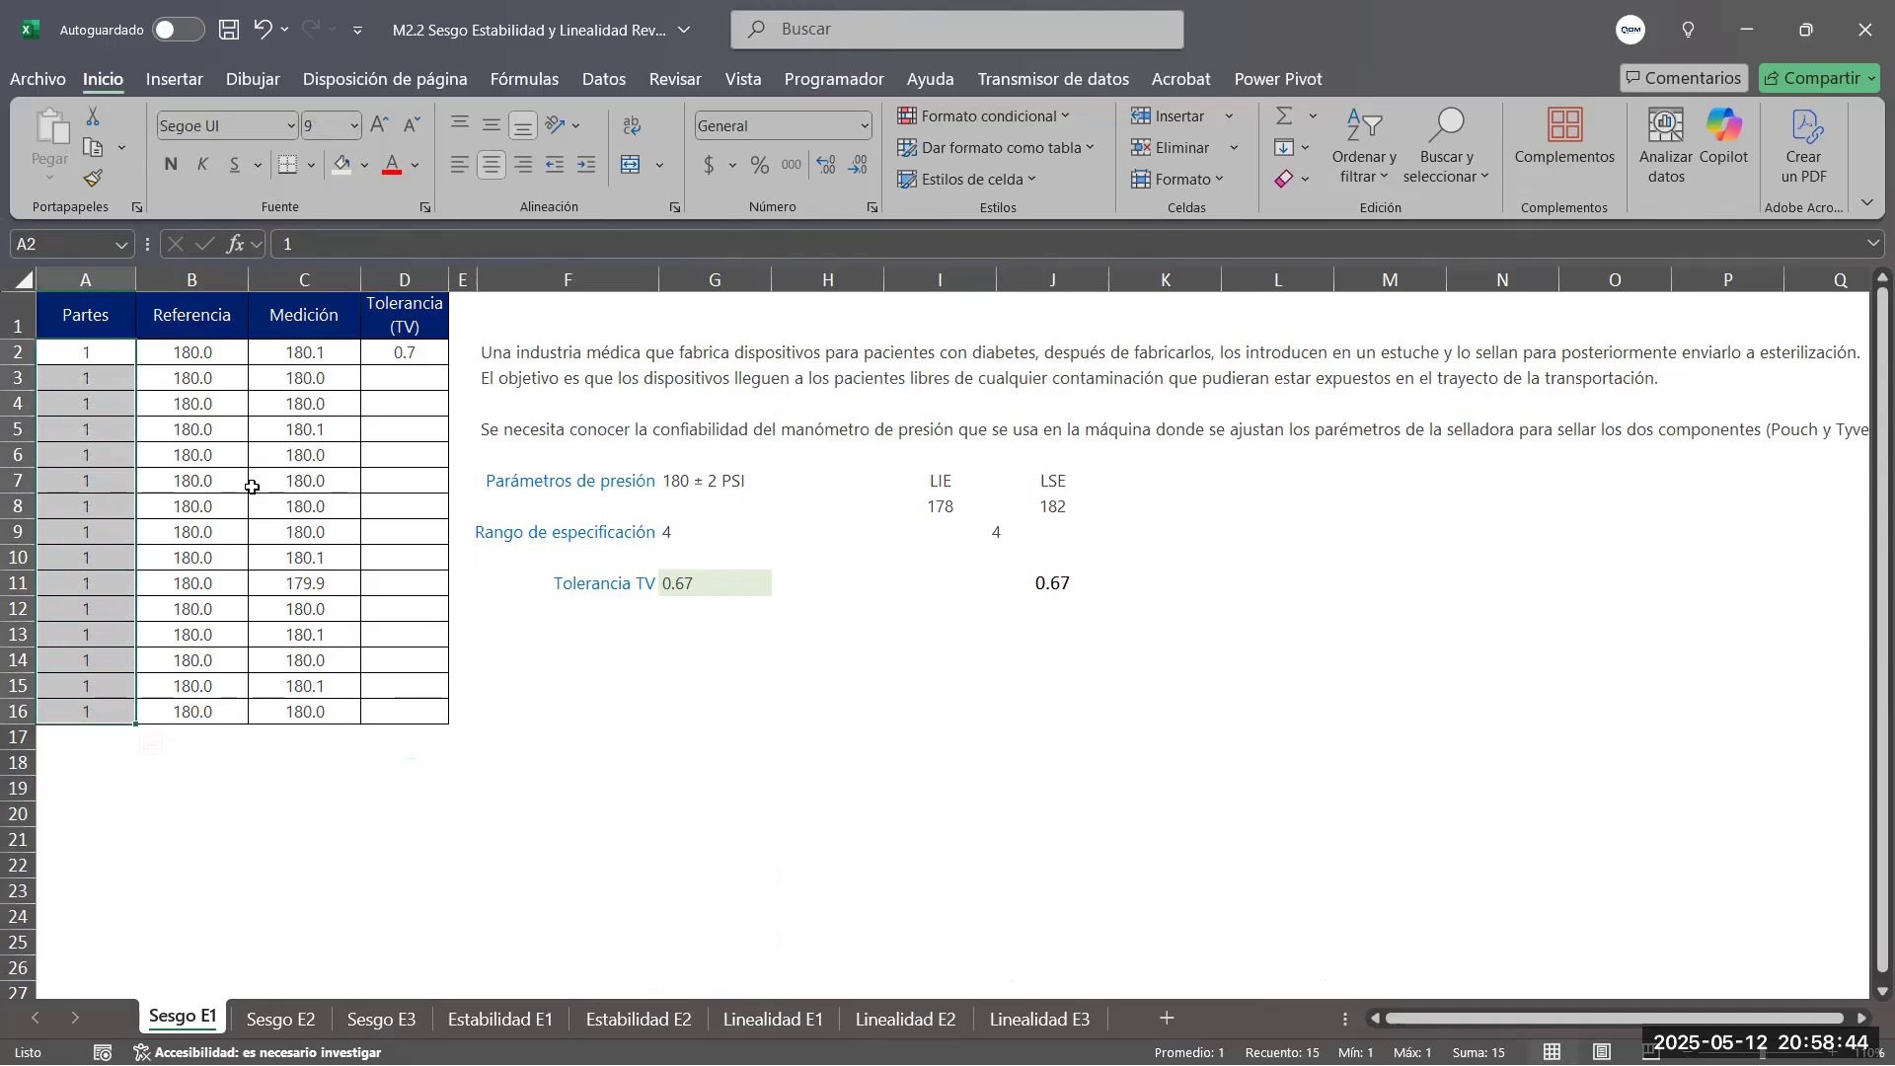
pyautogui.moveTo(187, 352); pyautogui.dragTo(206, 712)
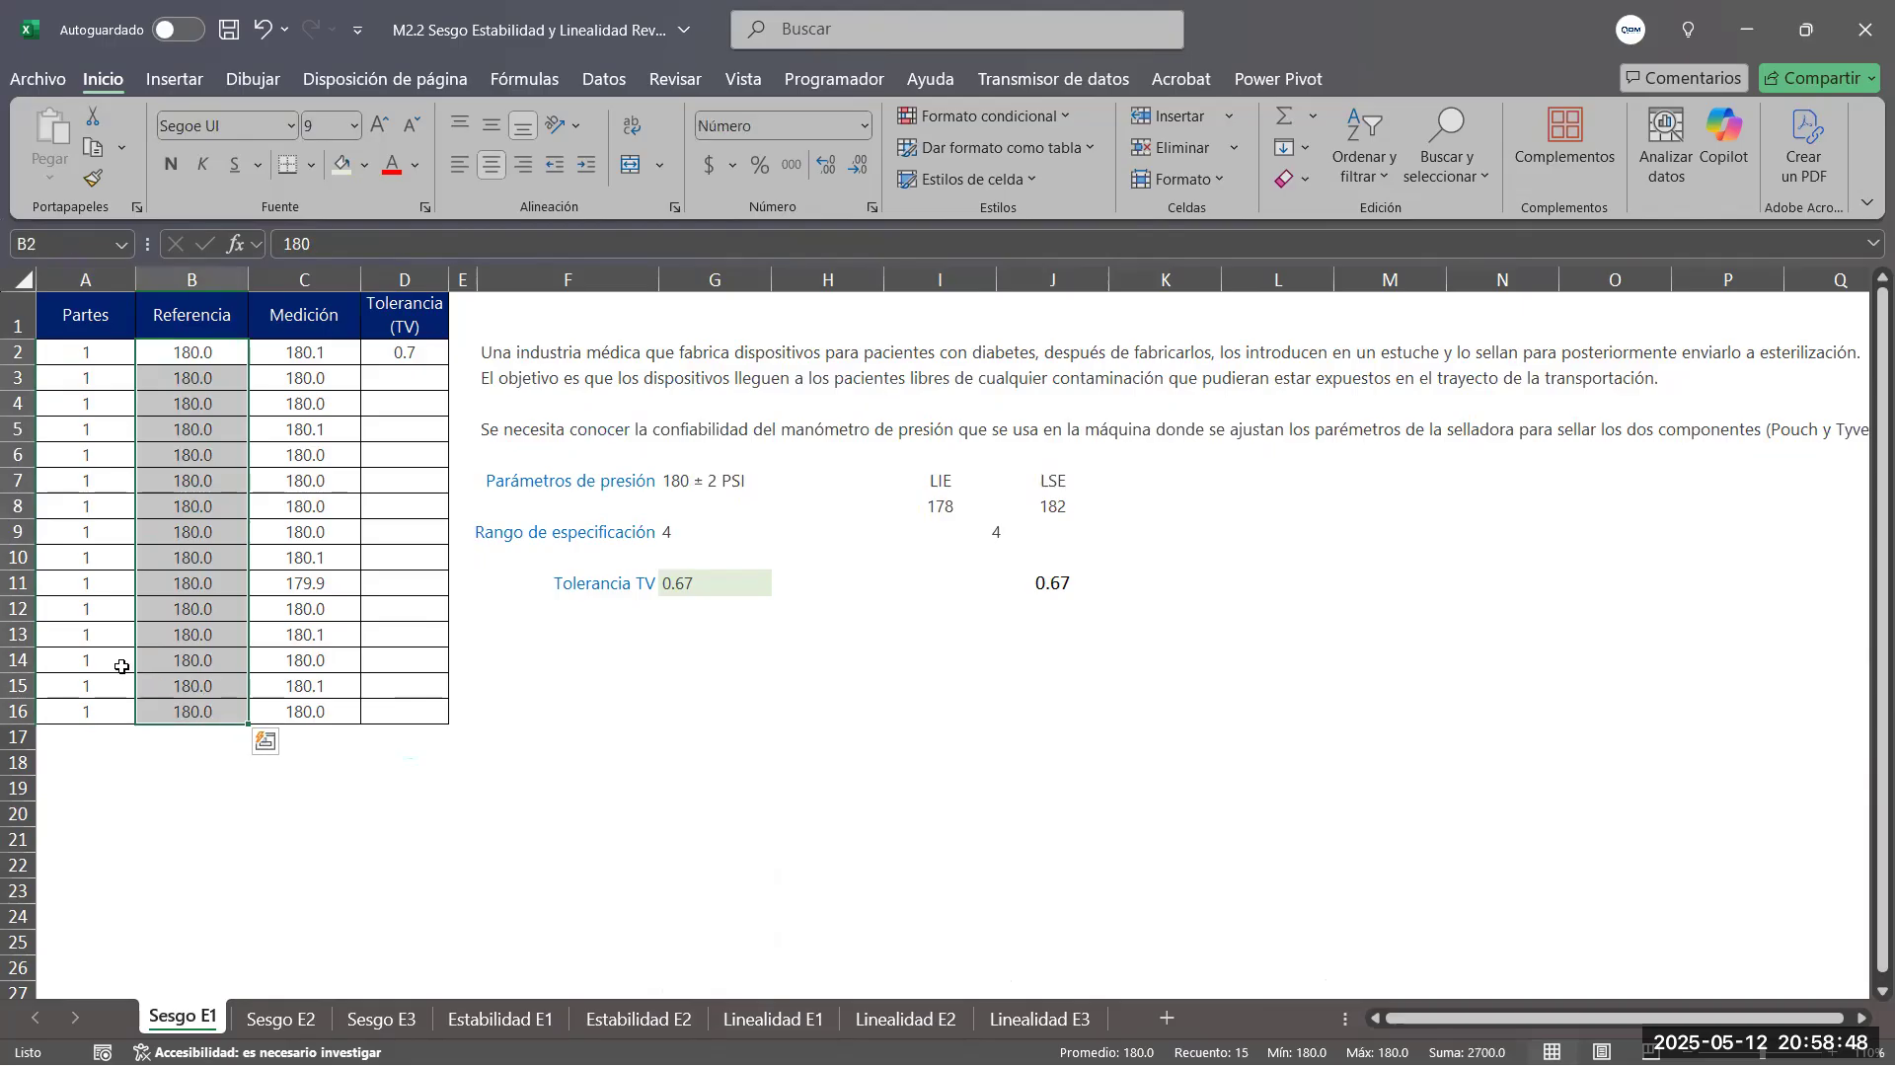
pyautogui.moveTo(318, 355); pyautogui.dragTo(323, 703)
# Copy the Partes, Referencia and Medición table (A1:C16) into the Minitab worksheet from C1, headers included, and show only the worksheet
pyautogui.moveTo(79, 312); pyautogui.dragTo(324, 701)
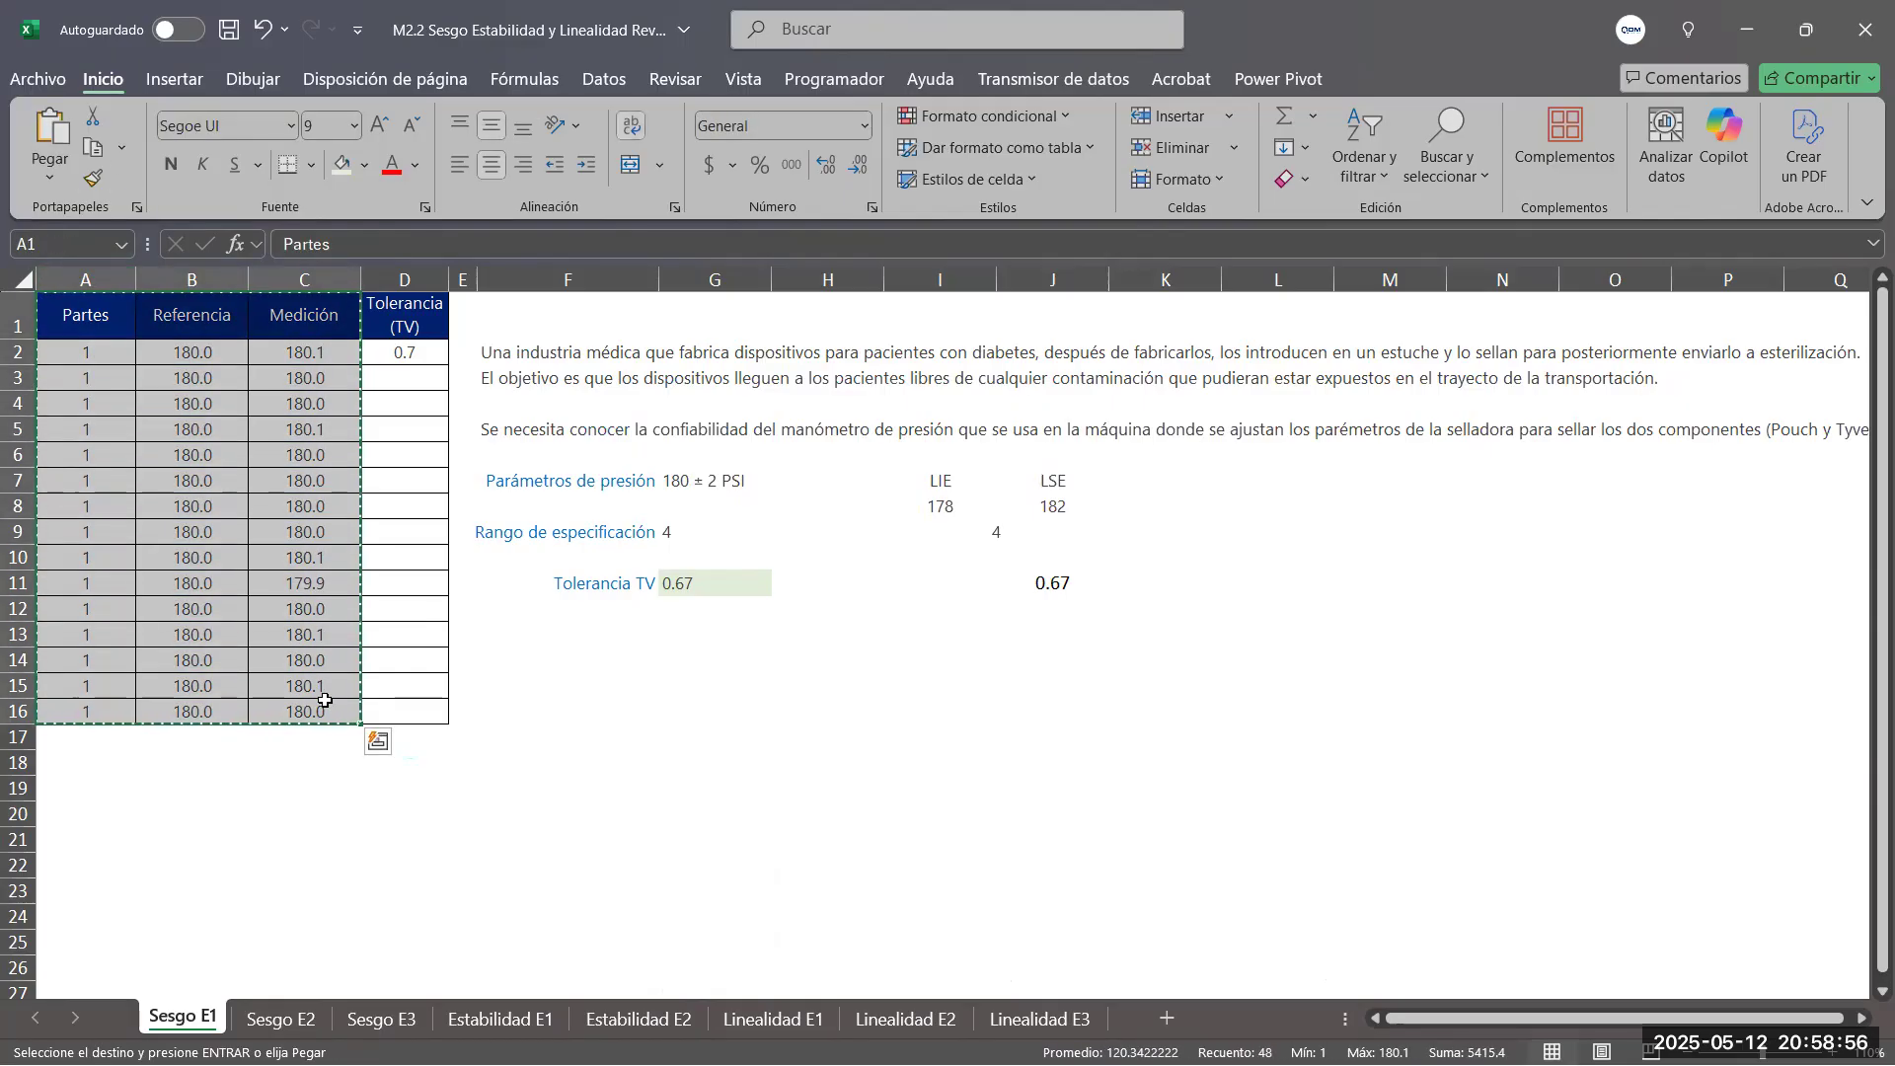
pyautogui.hotkey('alt', 'Tab')
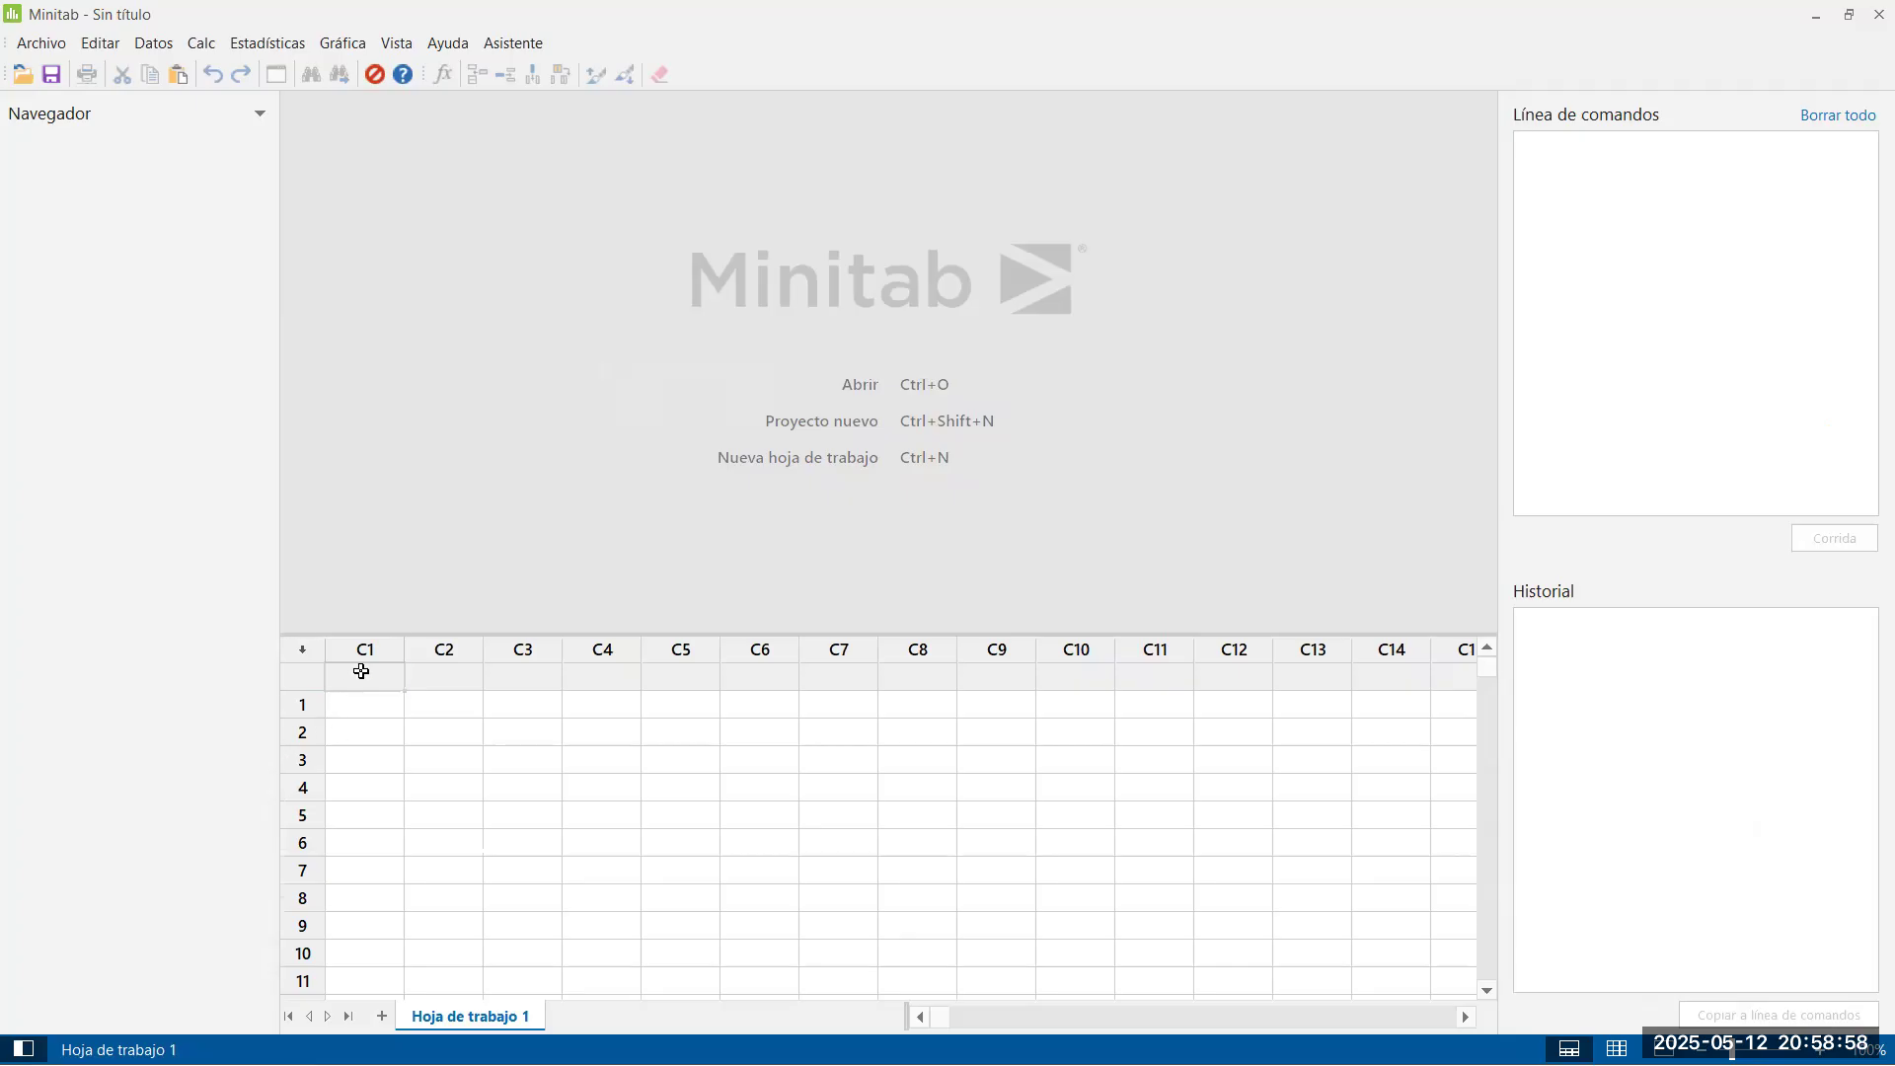
pyautogui.click(362, 671)
pyautogui.hotkey('ctrl', 'v')
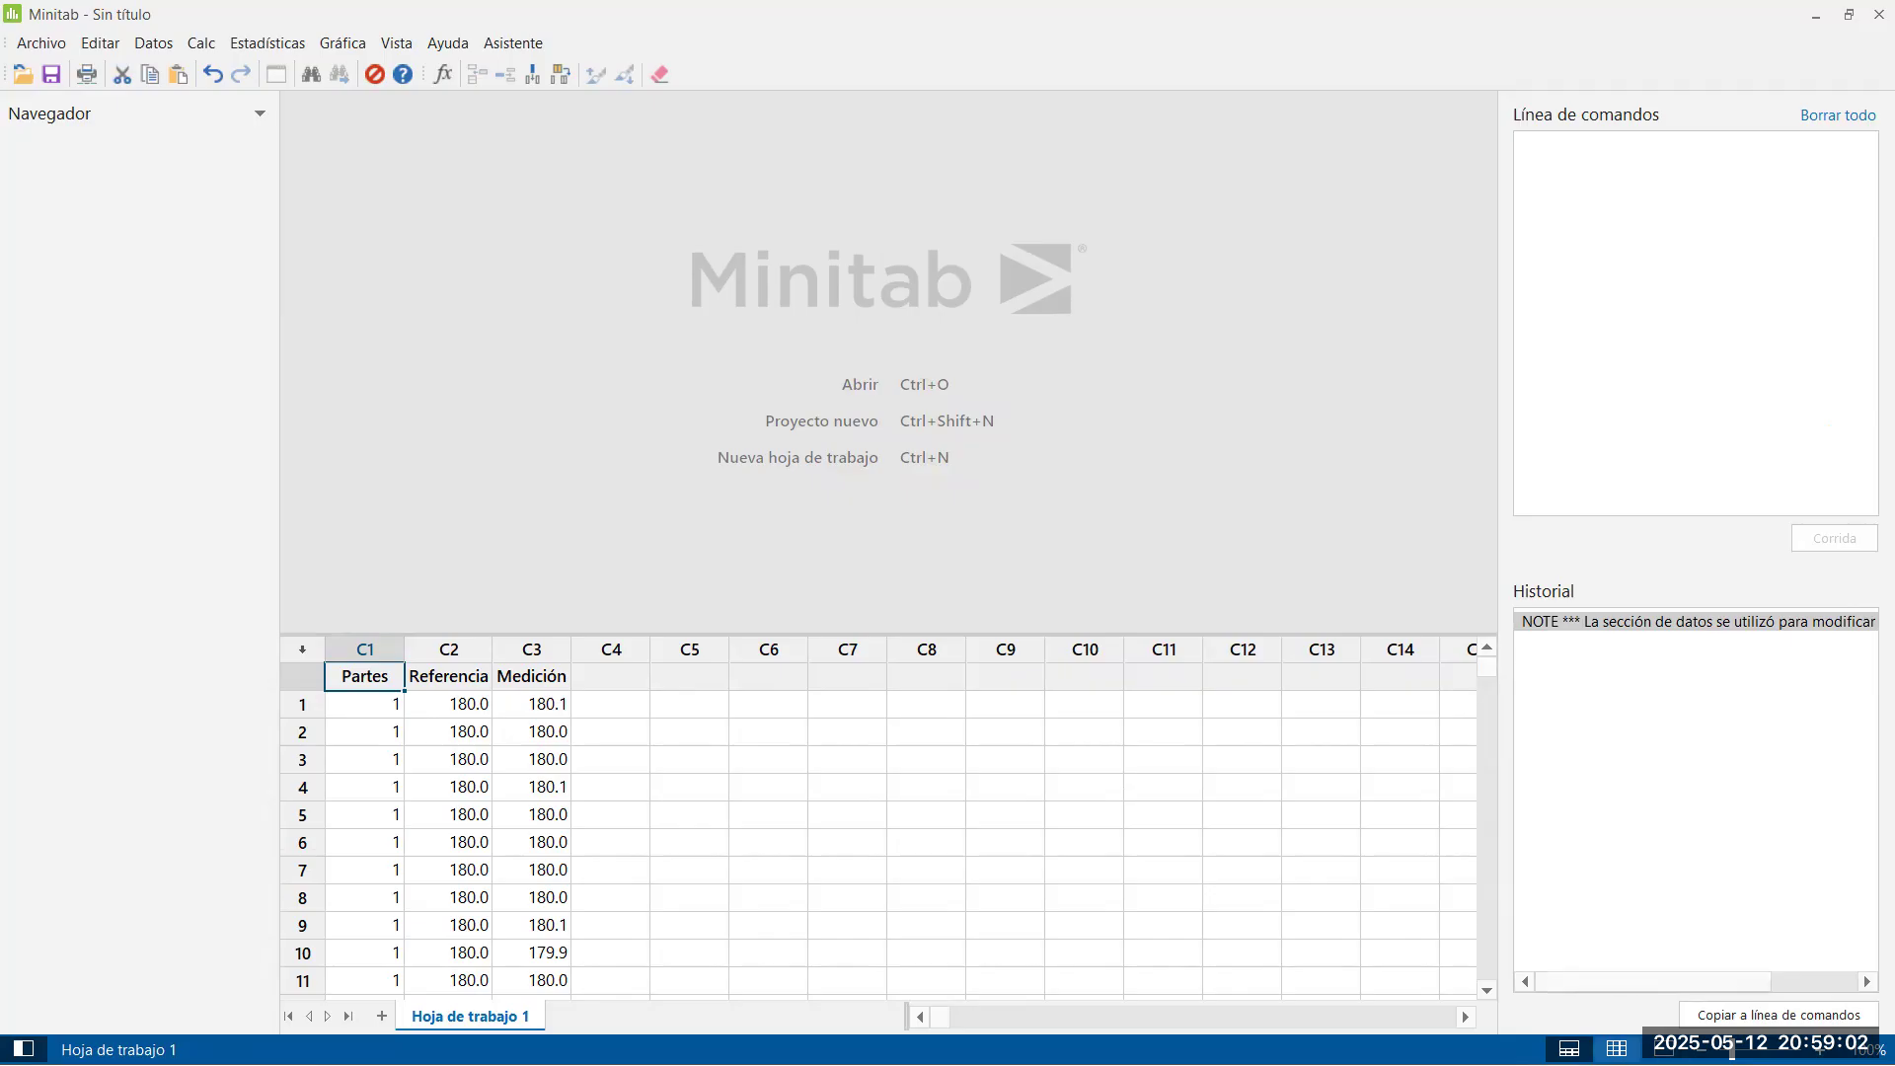
pyautogui.click(1617, 1049)
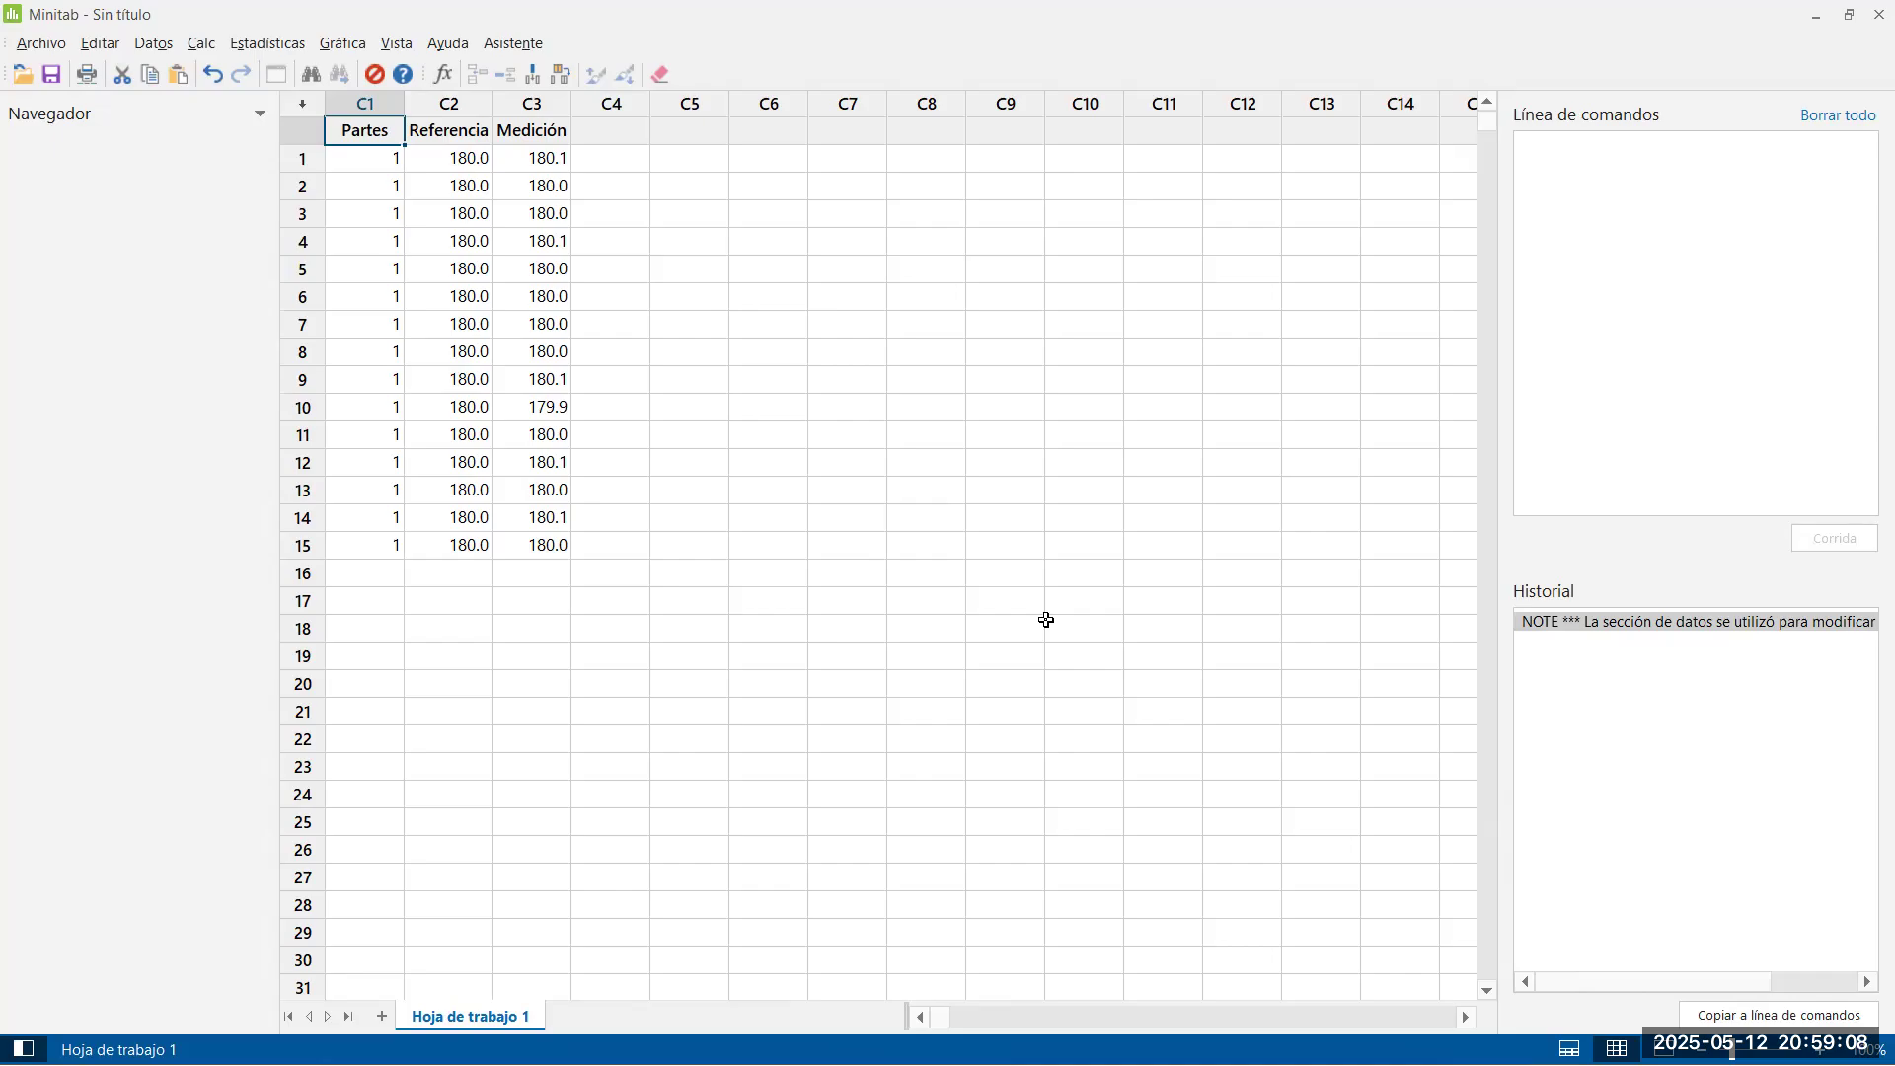
# Start a Minitab linearity and bias study with Partes as part numbers, Referencia as reference values and Medición as measurement data
pyautogui.hotkey('alt', 'Tab')
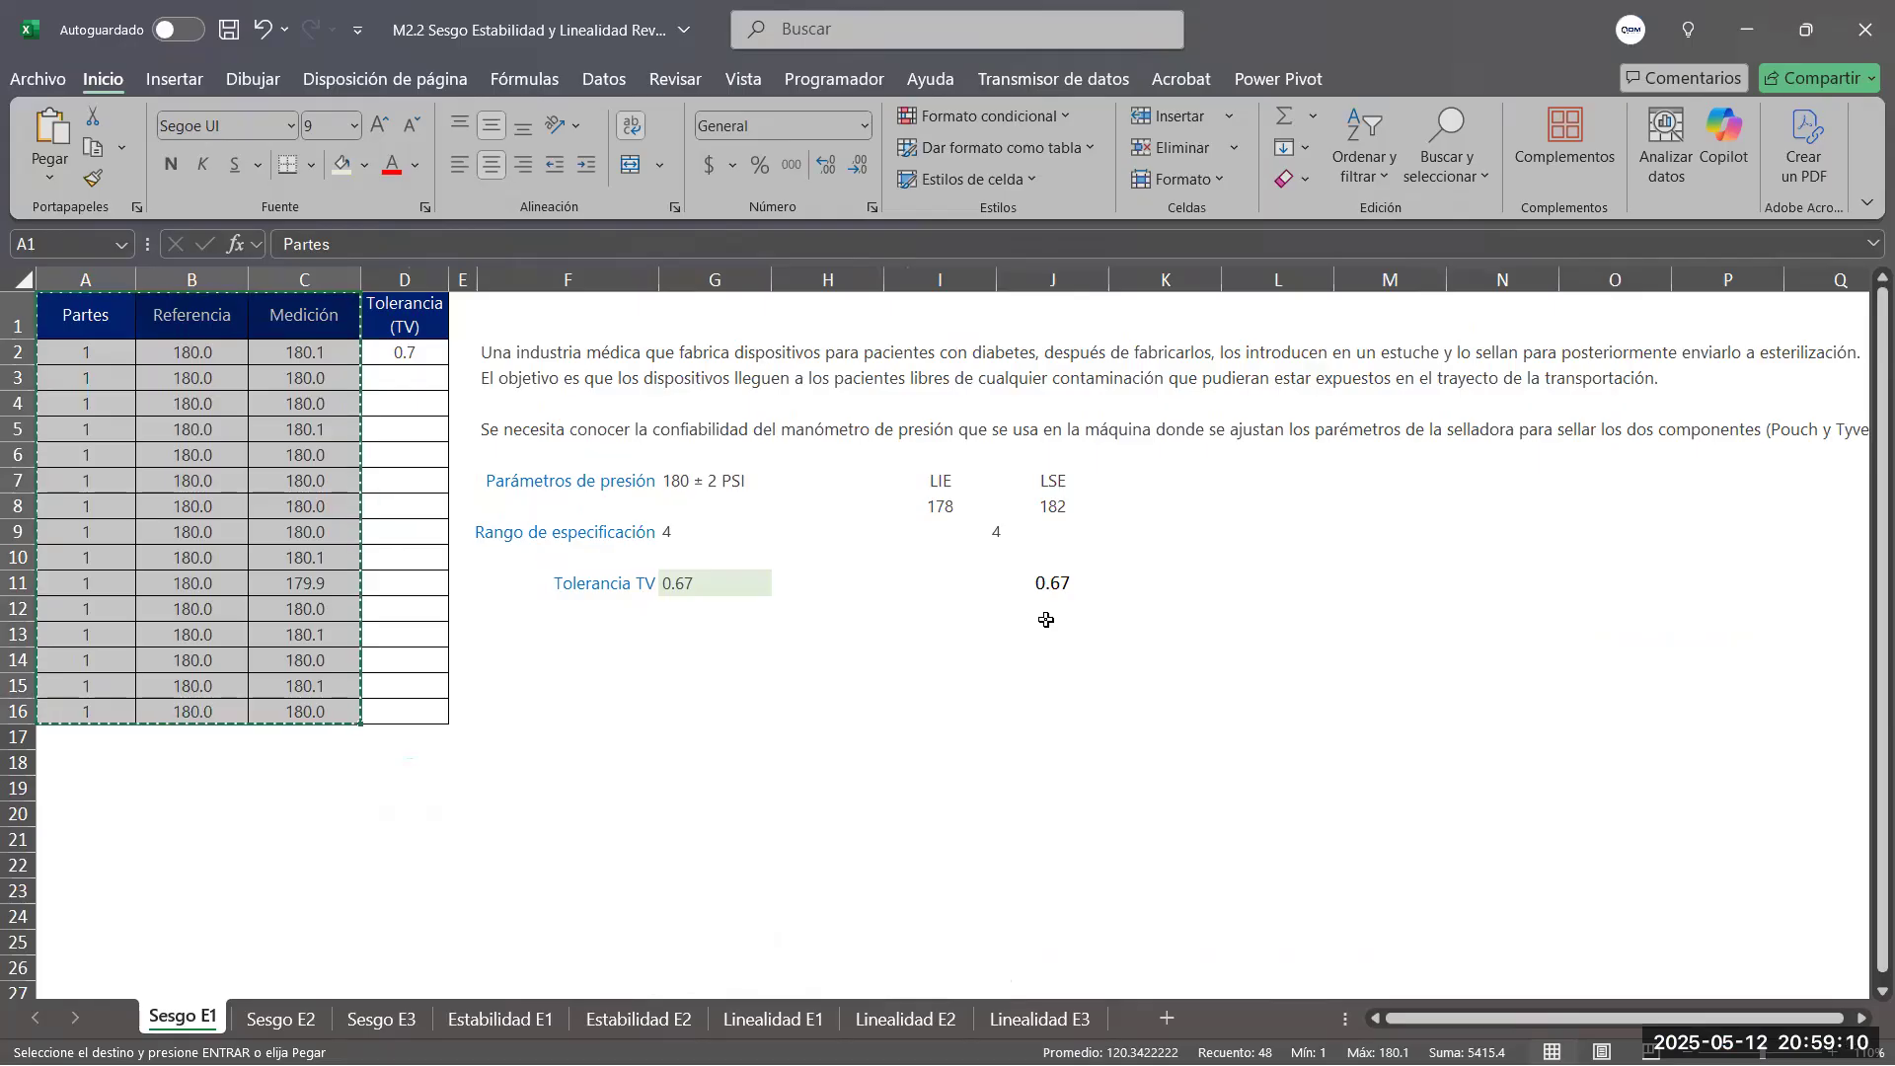
pyautogui.hotkey('alt', 'Tab')
pyautogui.click(267, 44)
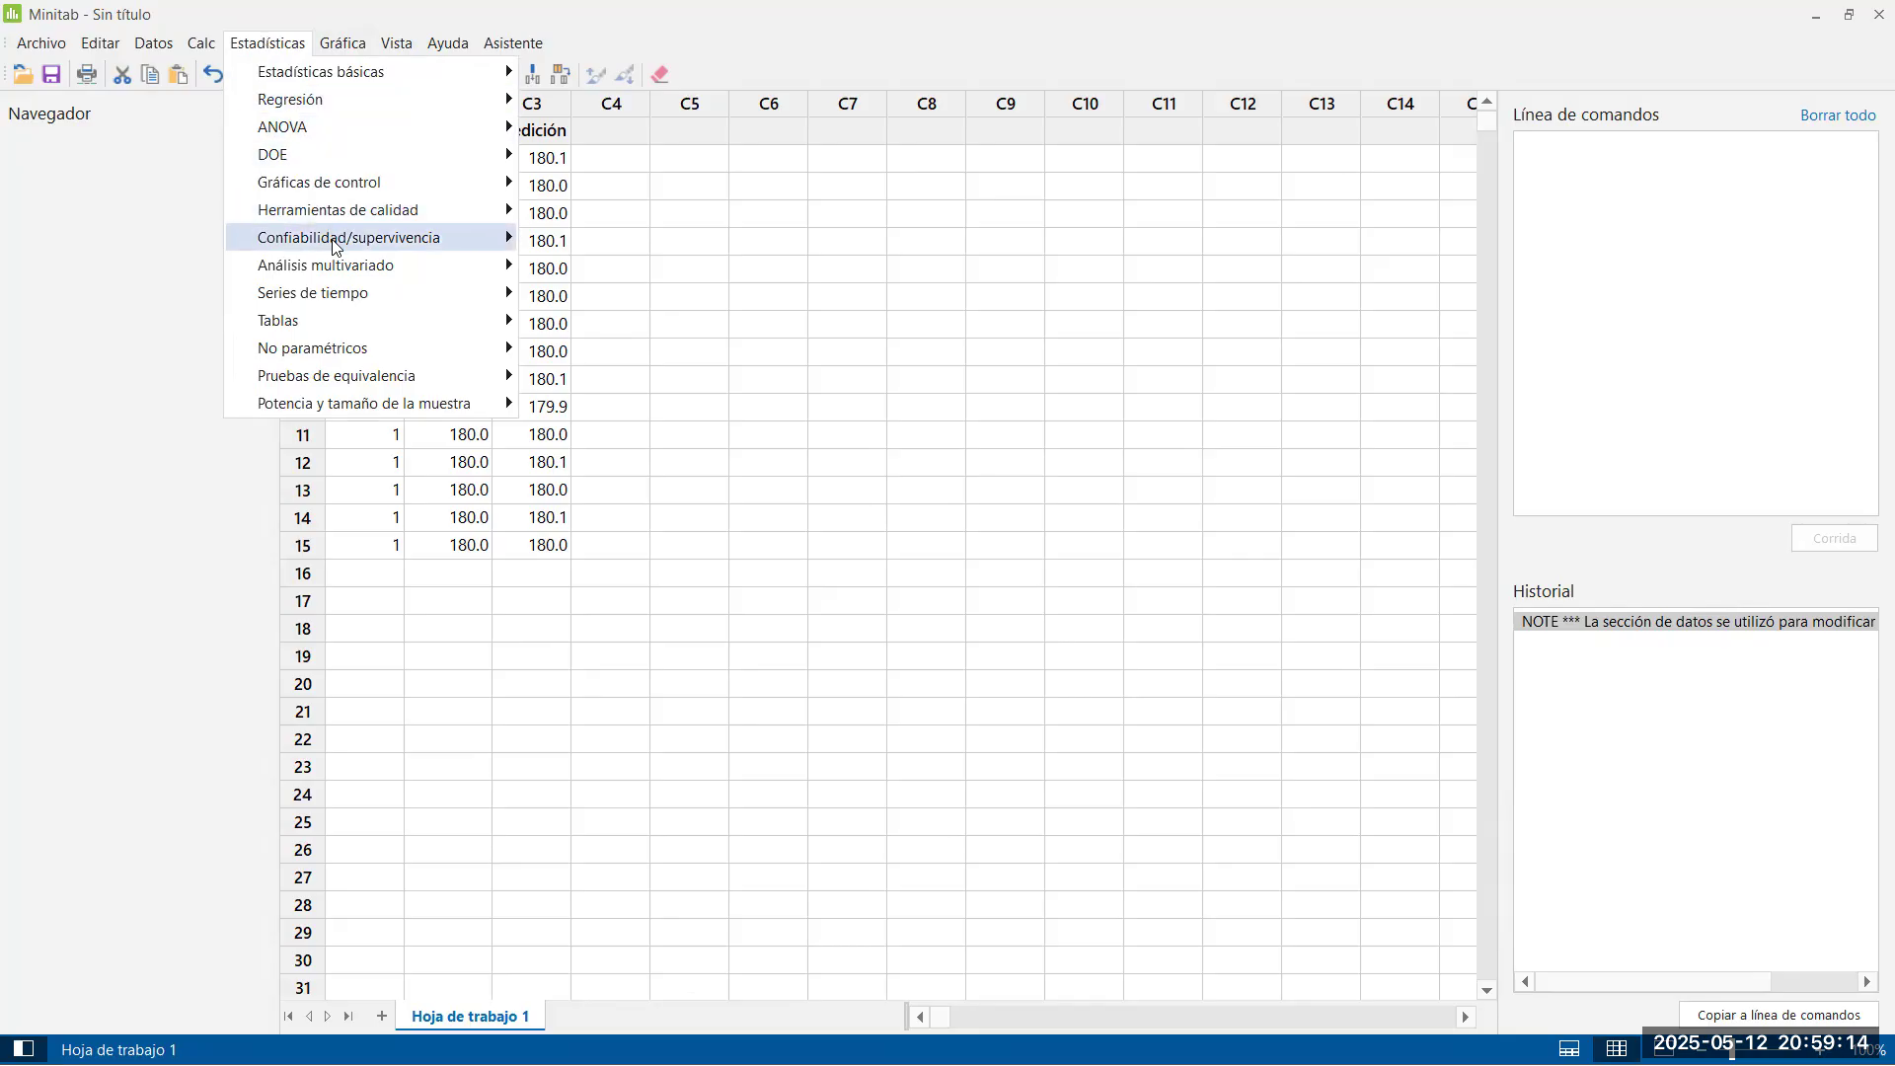
pyautogui.moveTo(389, 207)
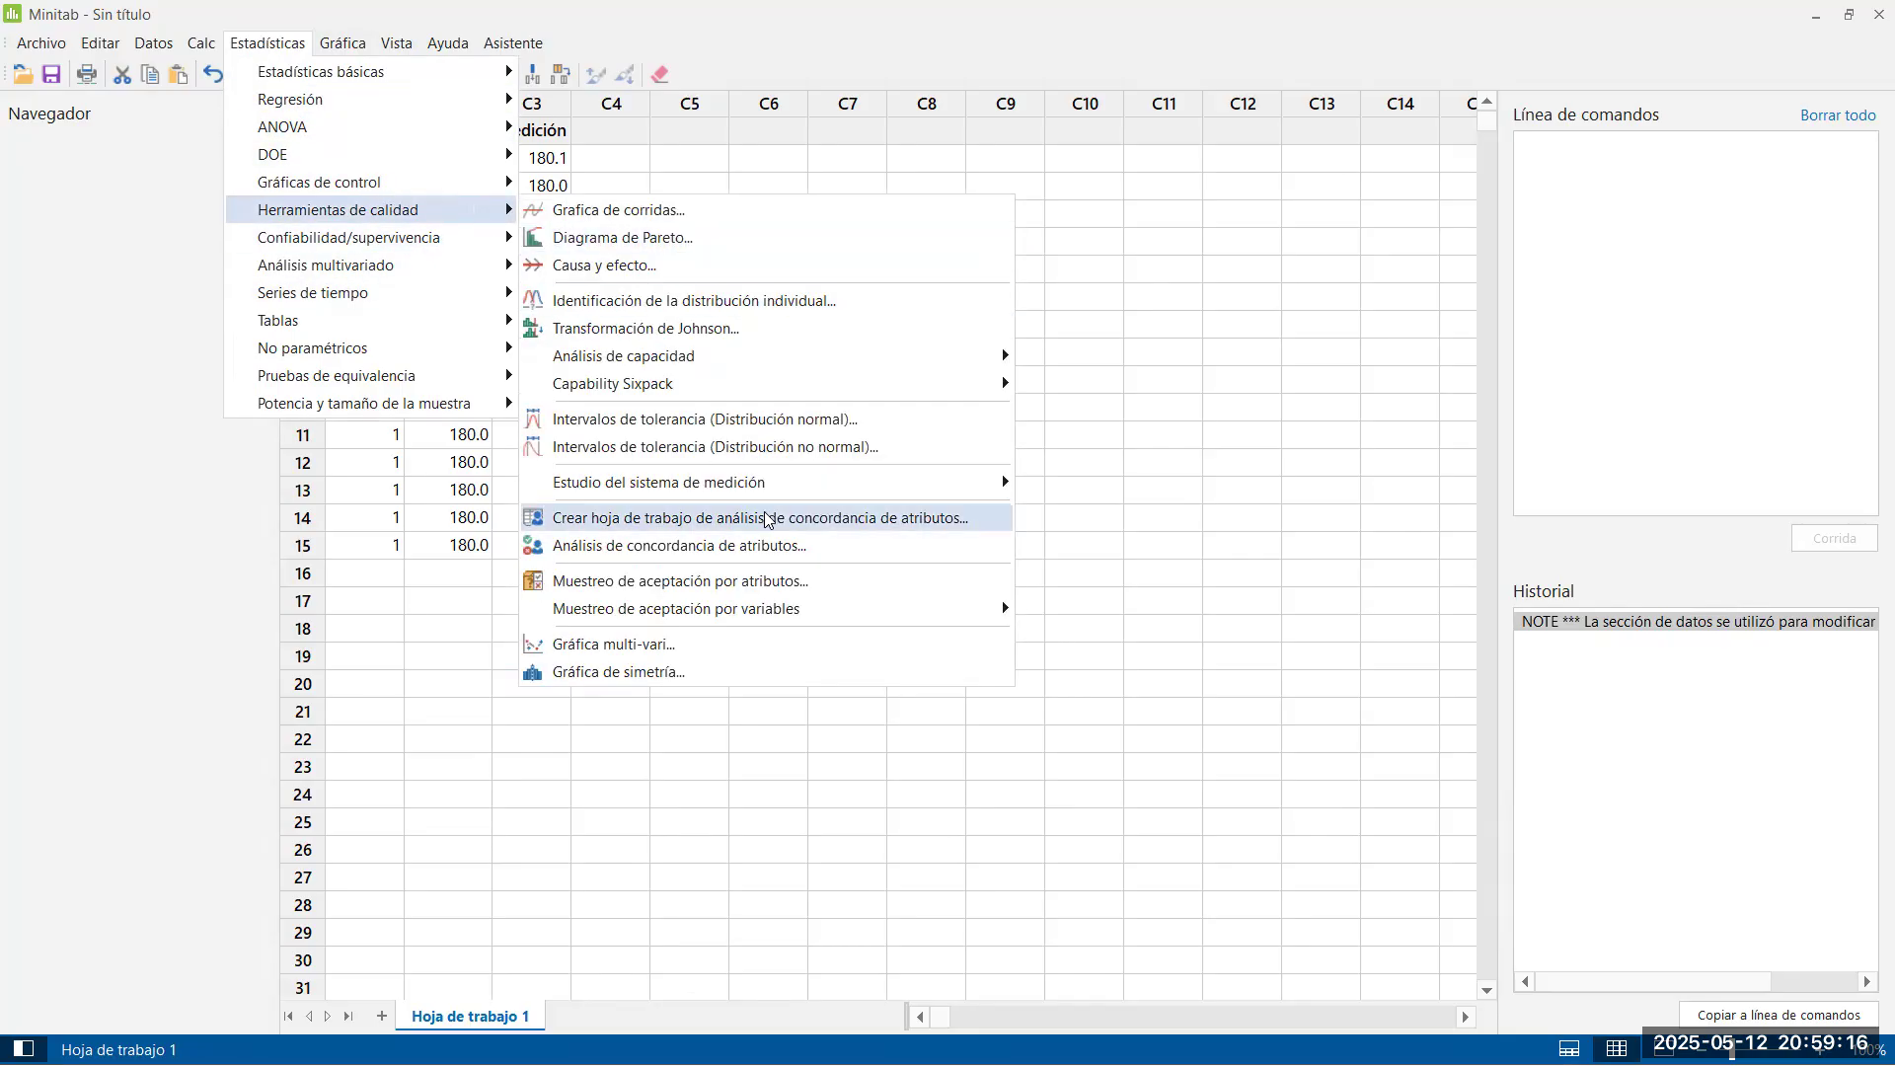
pyautogui.moveTo(699, 493)
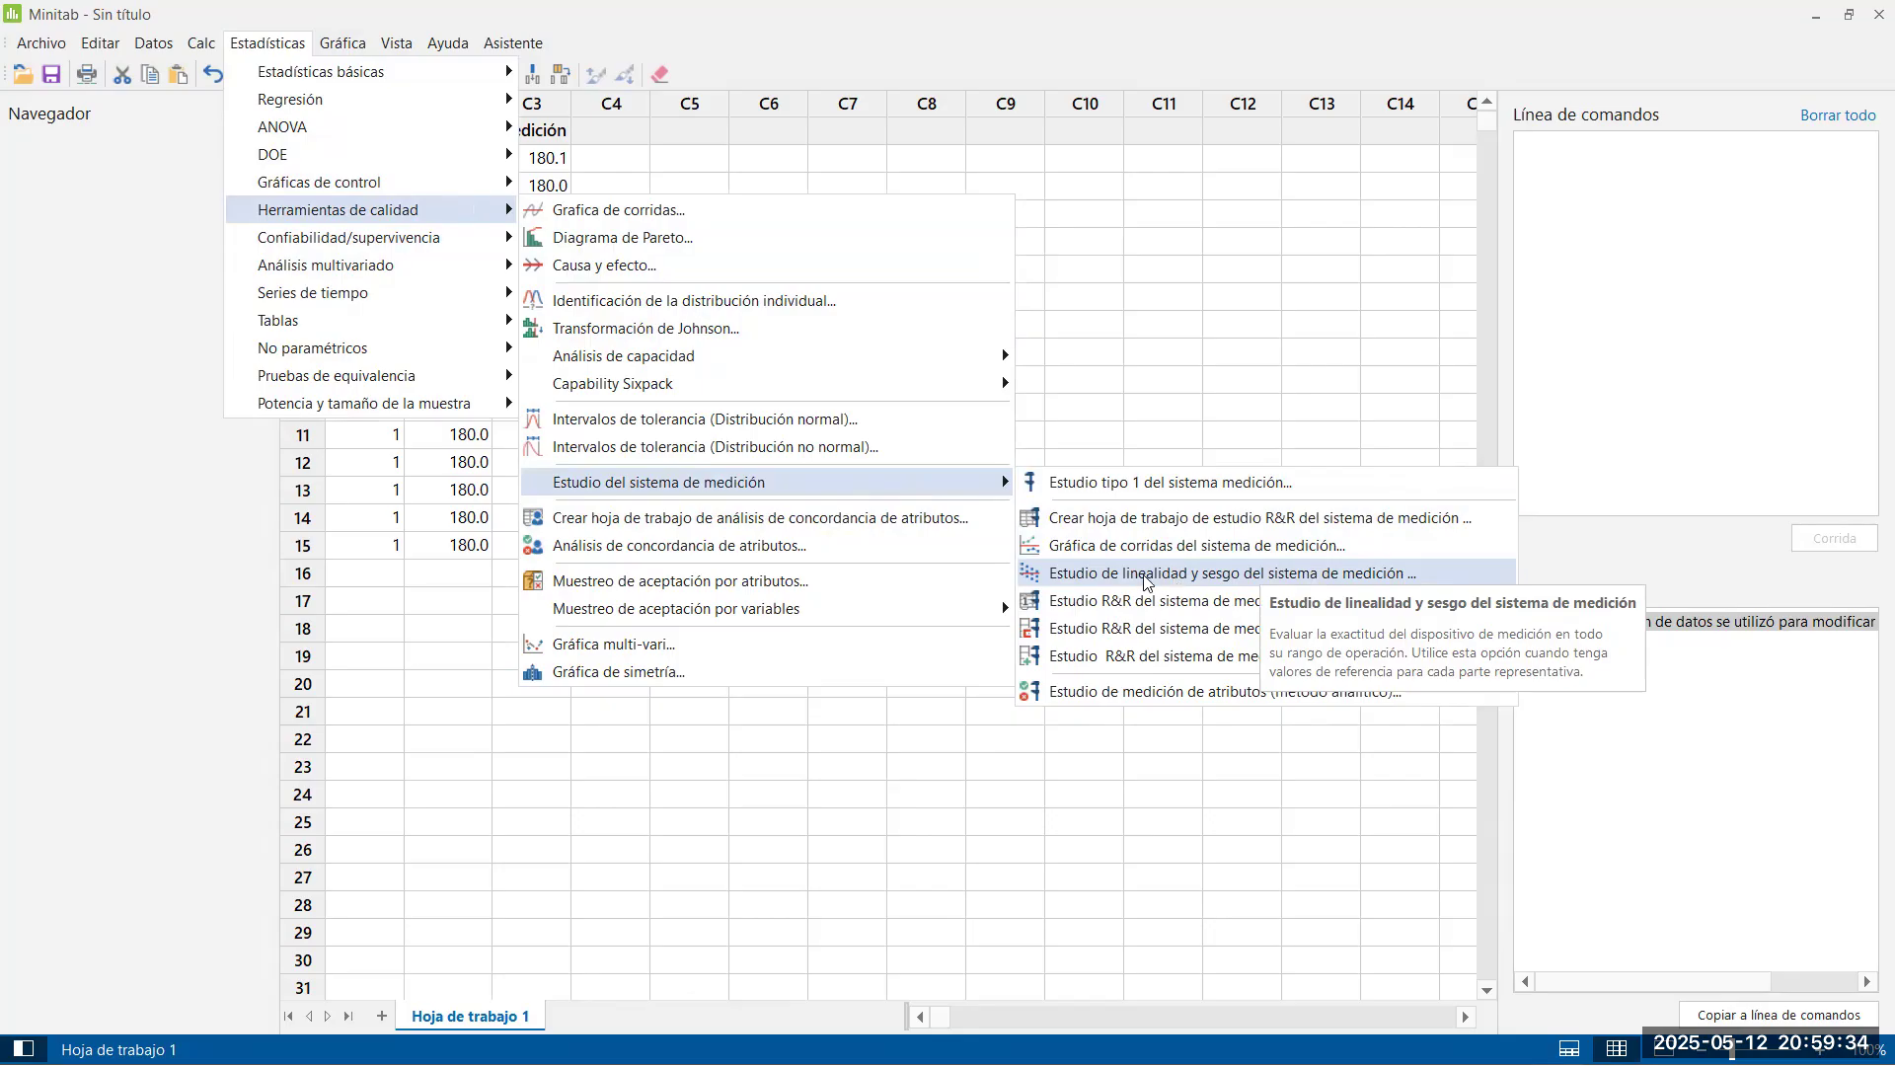
pyautogui.click(1212, 573)
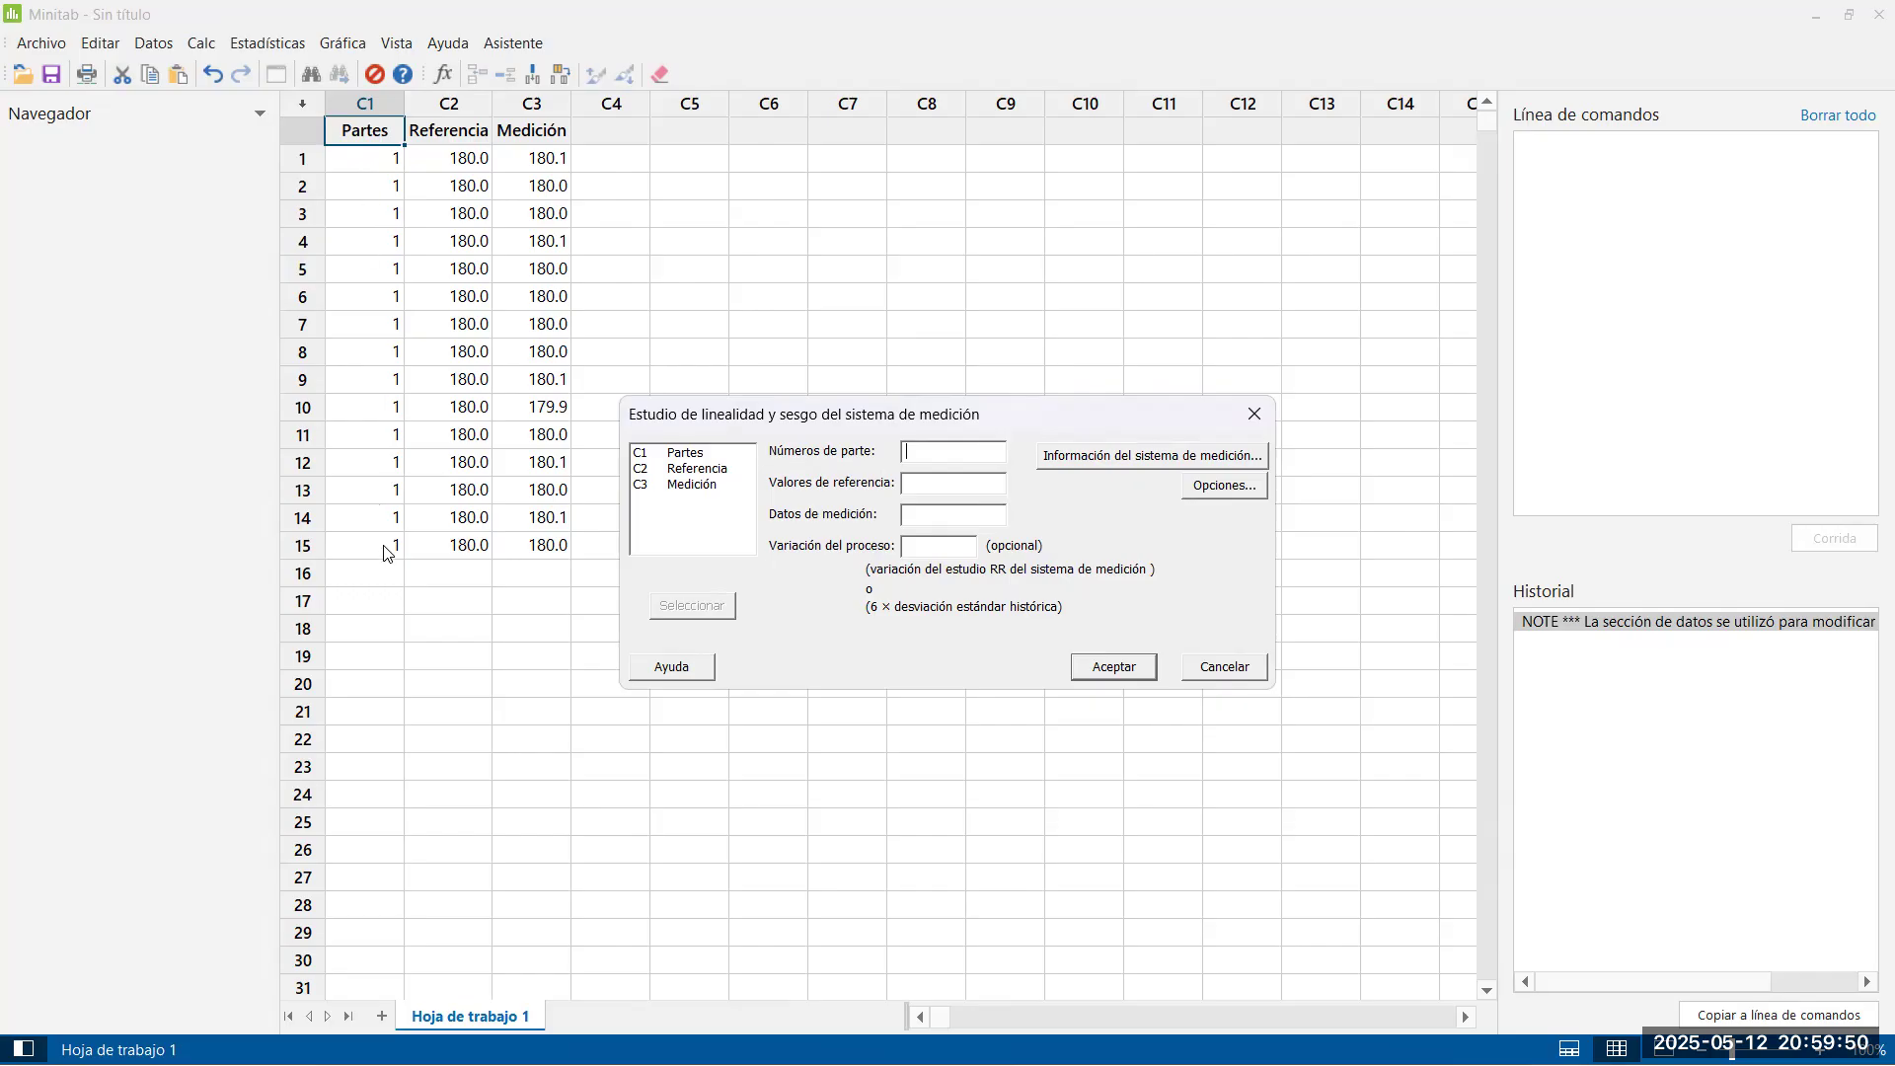
pyautogui.doubleClick(681, 456)
pyautogui.click(670, 470)
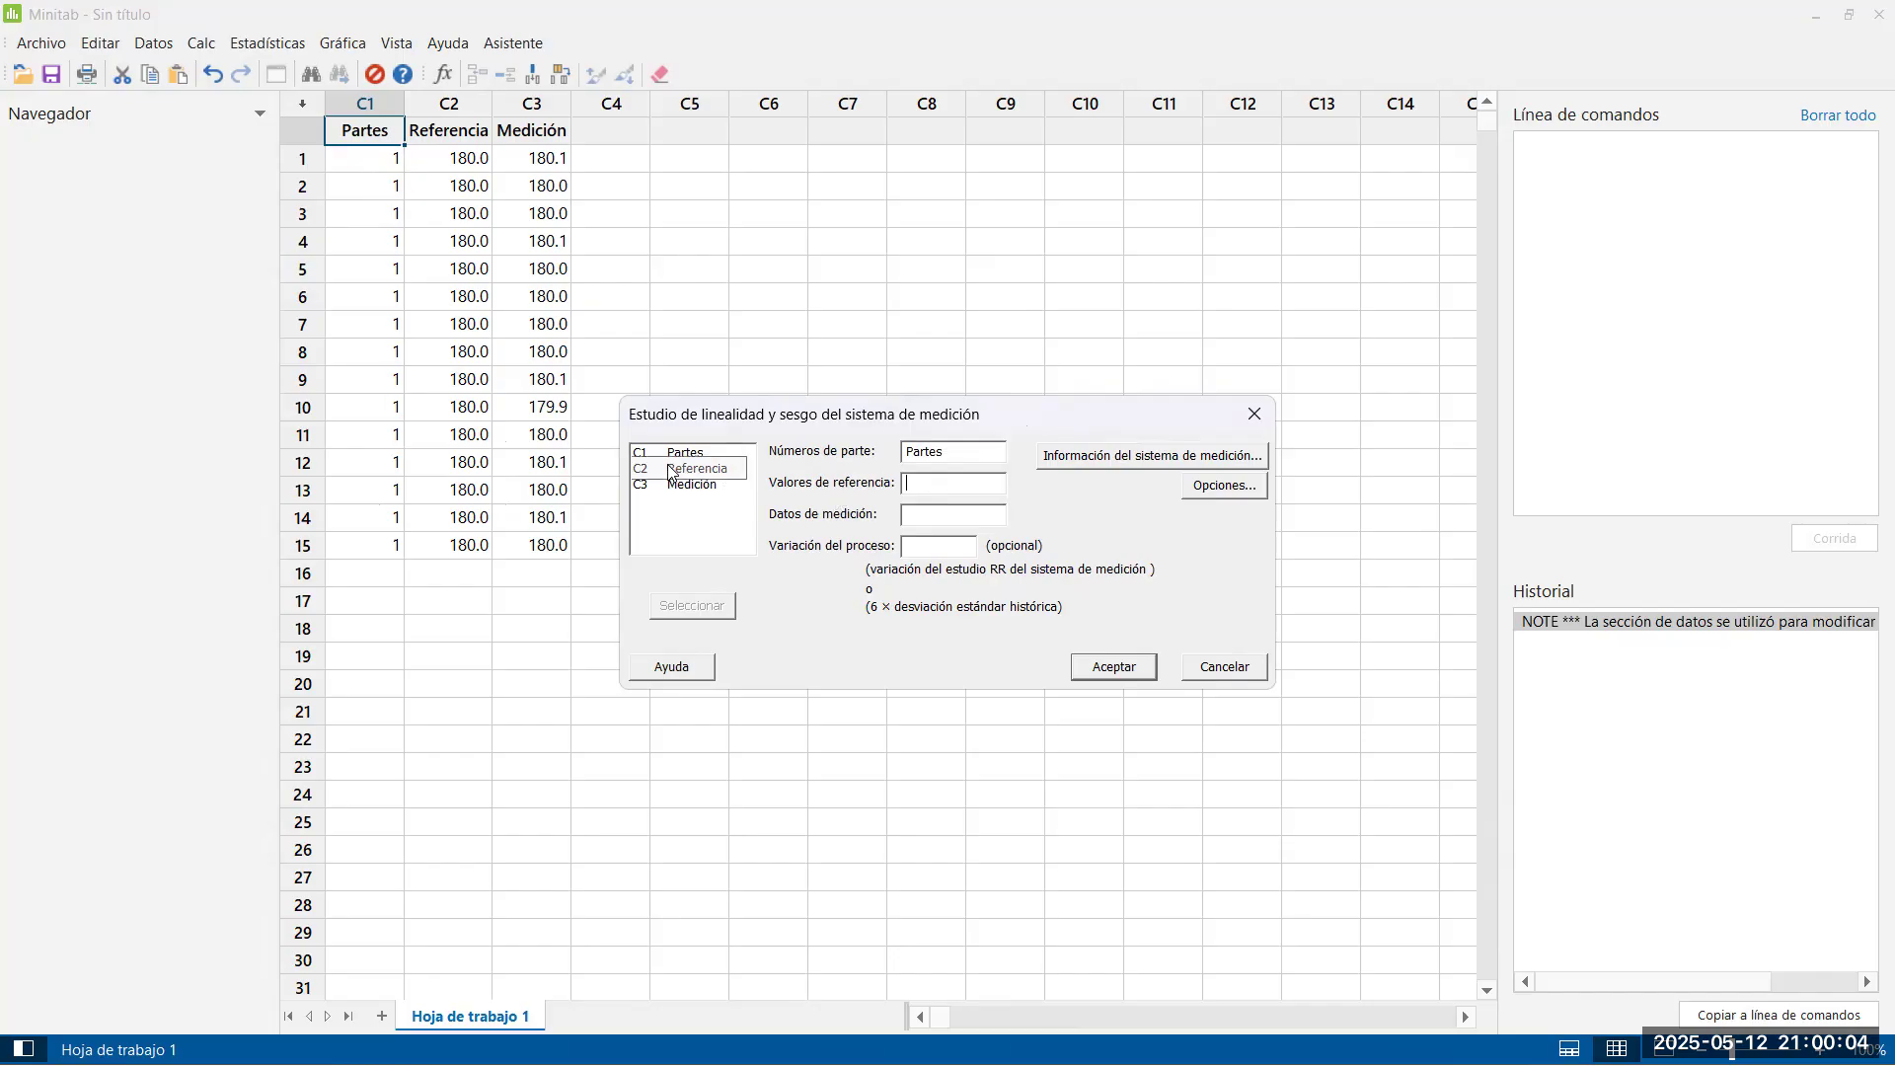
pyautogui.doubleClick(670, 470)
pyautogui.click(679, 488)
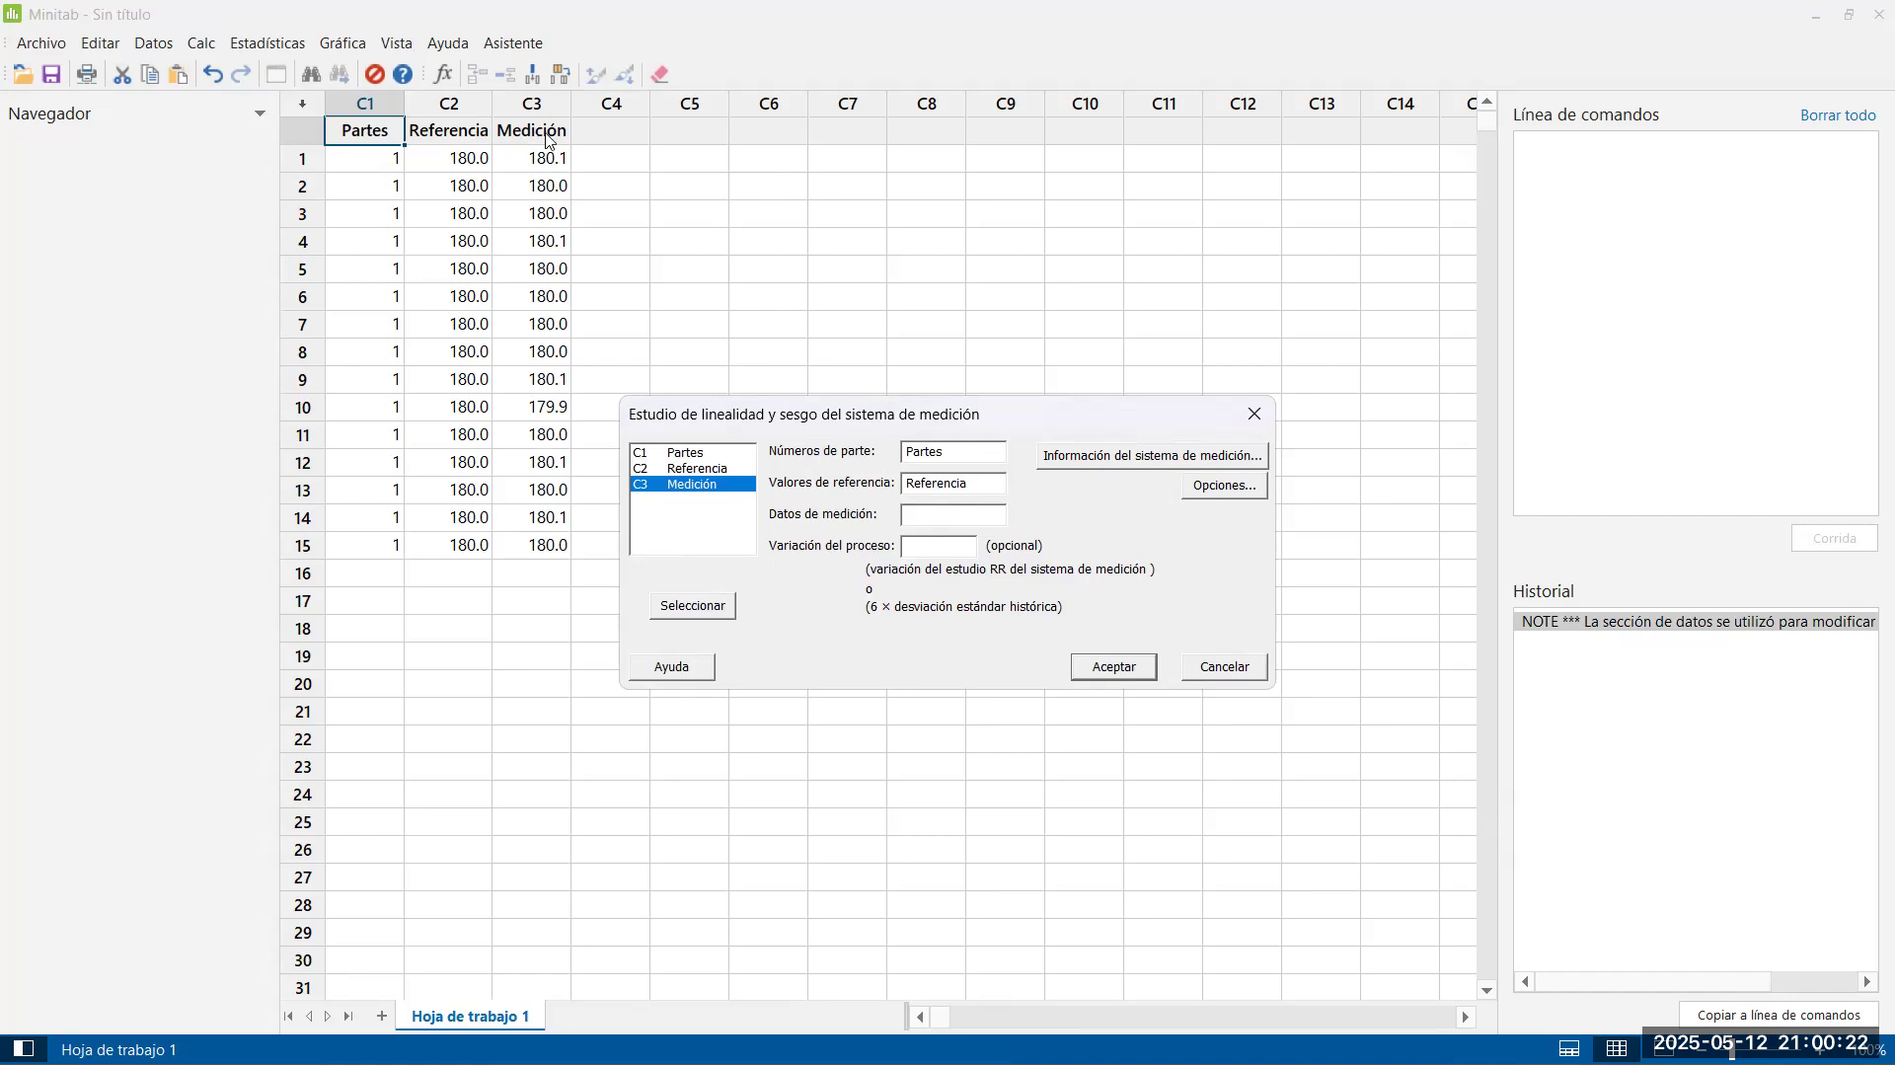
pyautogui.click(675, 609)
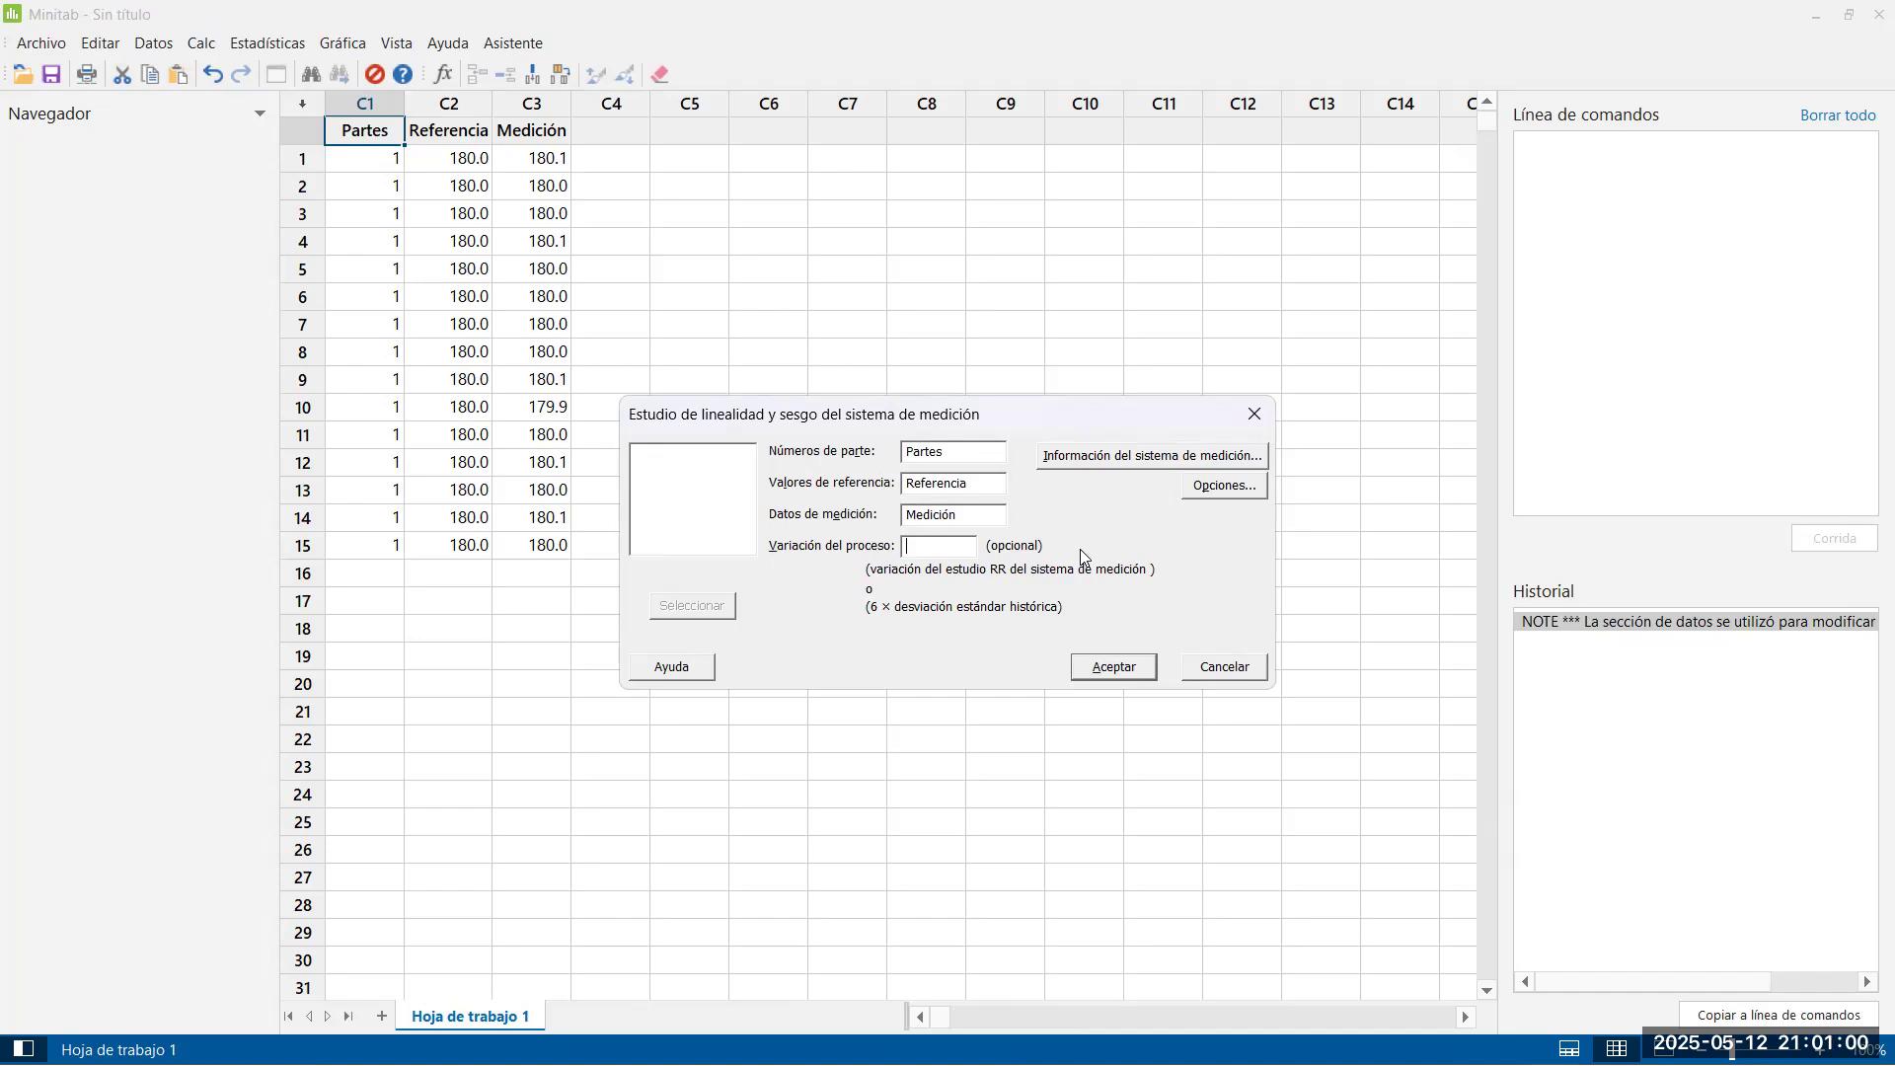
# Set the study's process variation to the 0.67 tolerance copied from G11 in the Excel sheet
pyautogui.hotkey('alt', 'Tab')
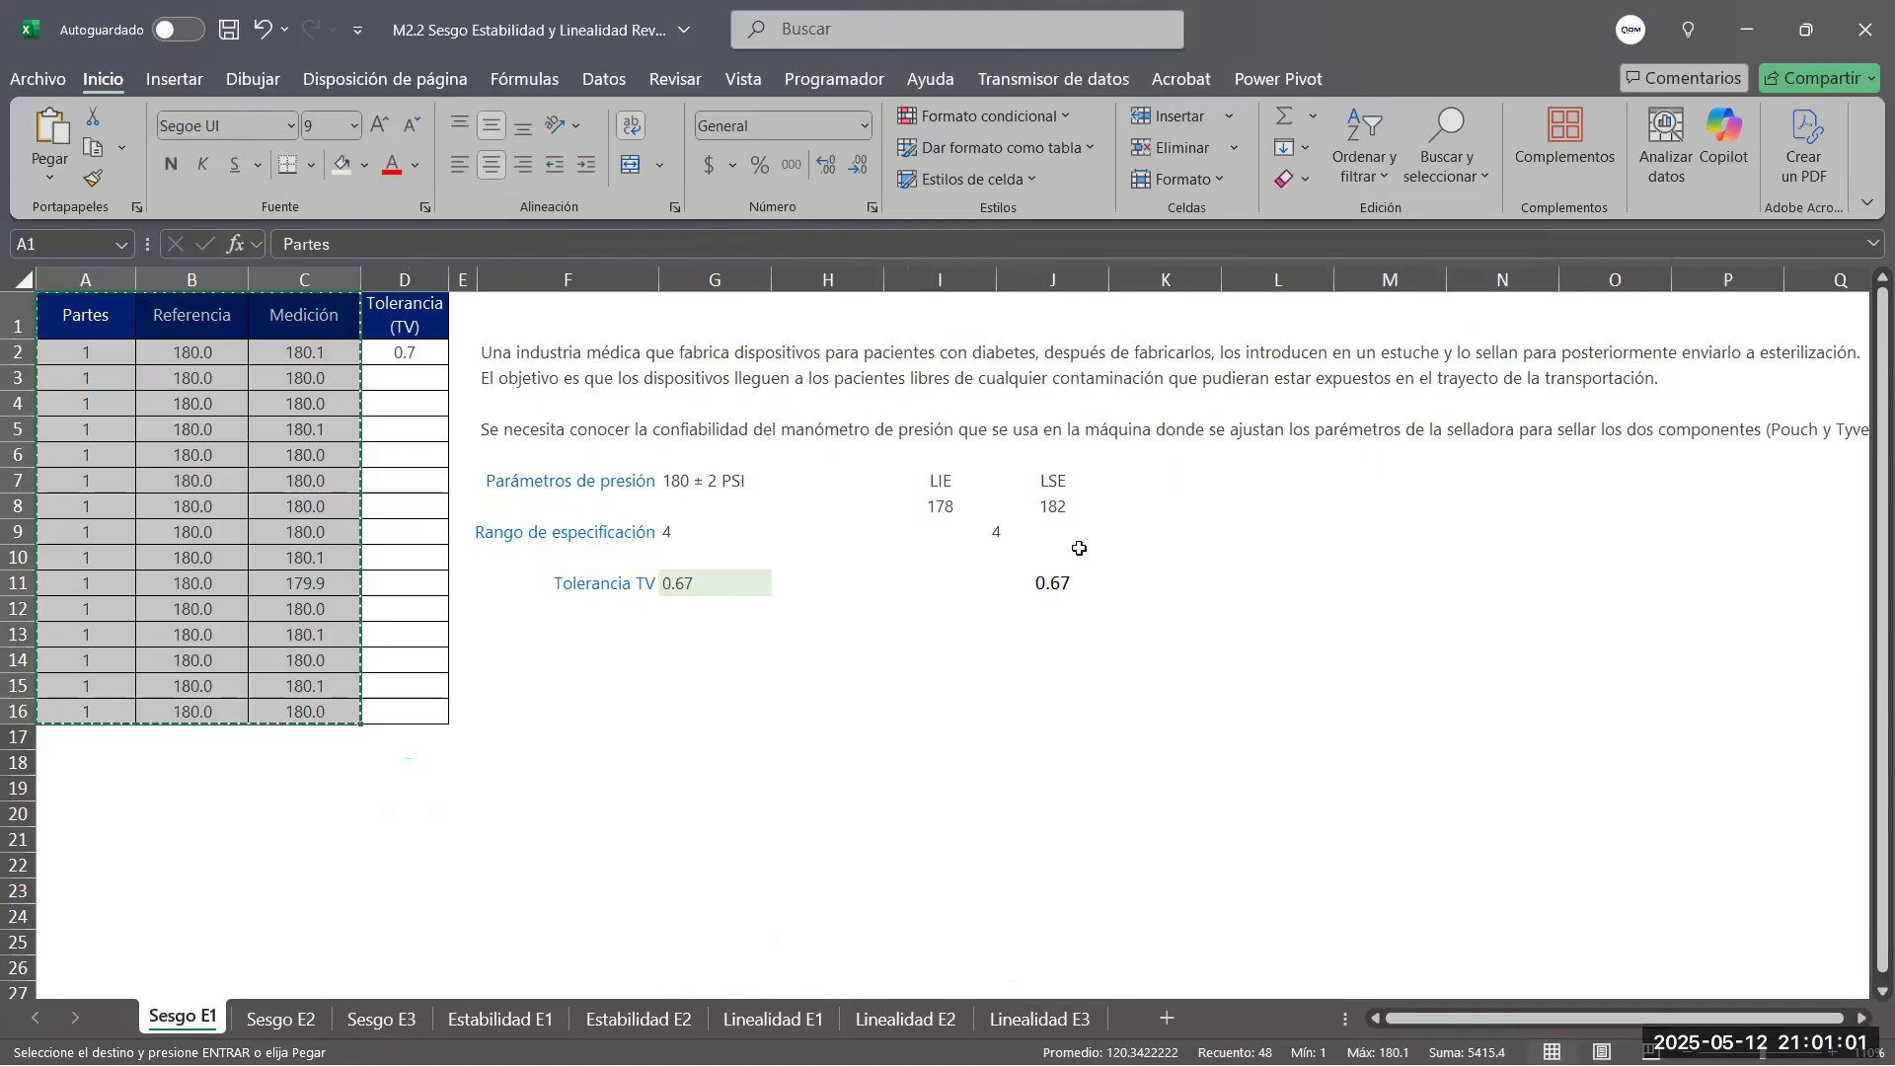
pyautogui.click(705, 594)
pyautogui.hotkey('ctrl', 'c')
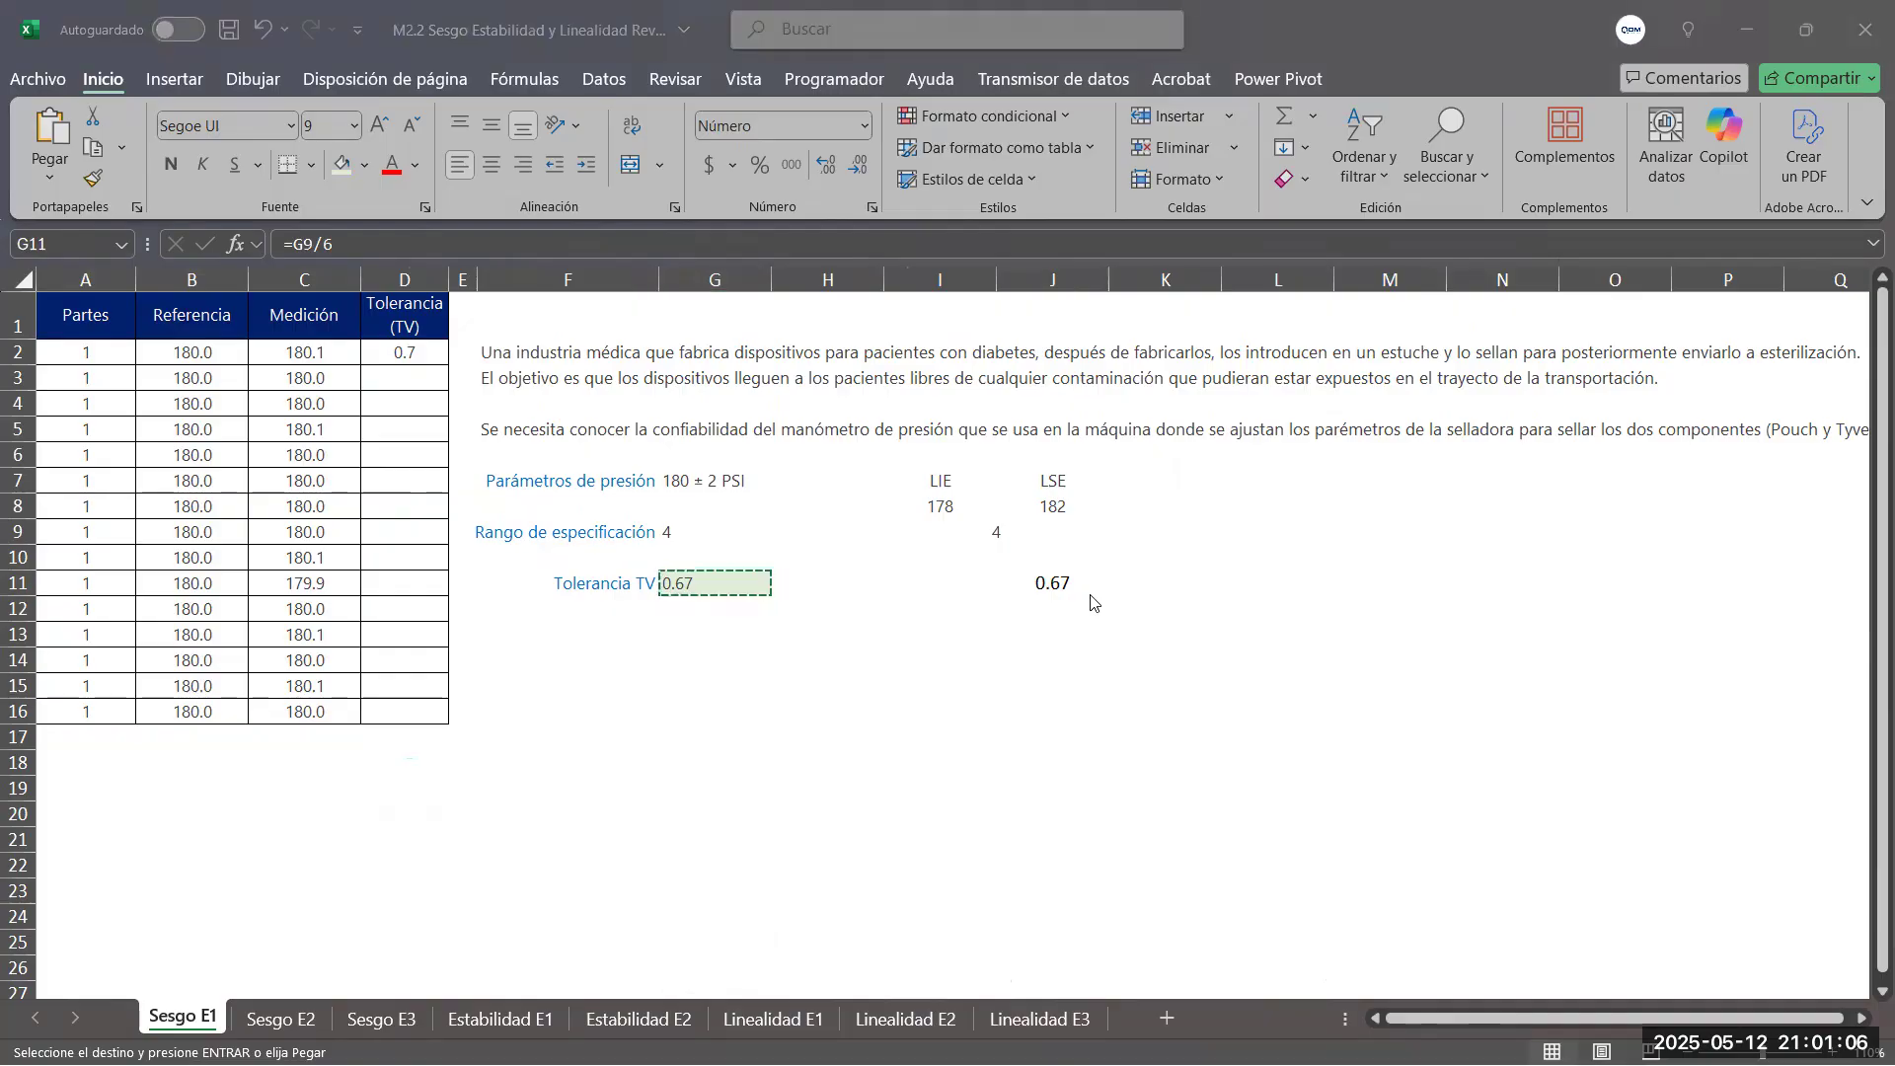
pyautogui.hotkey('alt', 'Tab')
pyautogui.click(971, 549)
pyautogui.hotkey('ctrl', 'v')
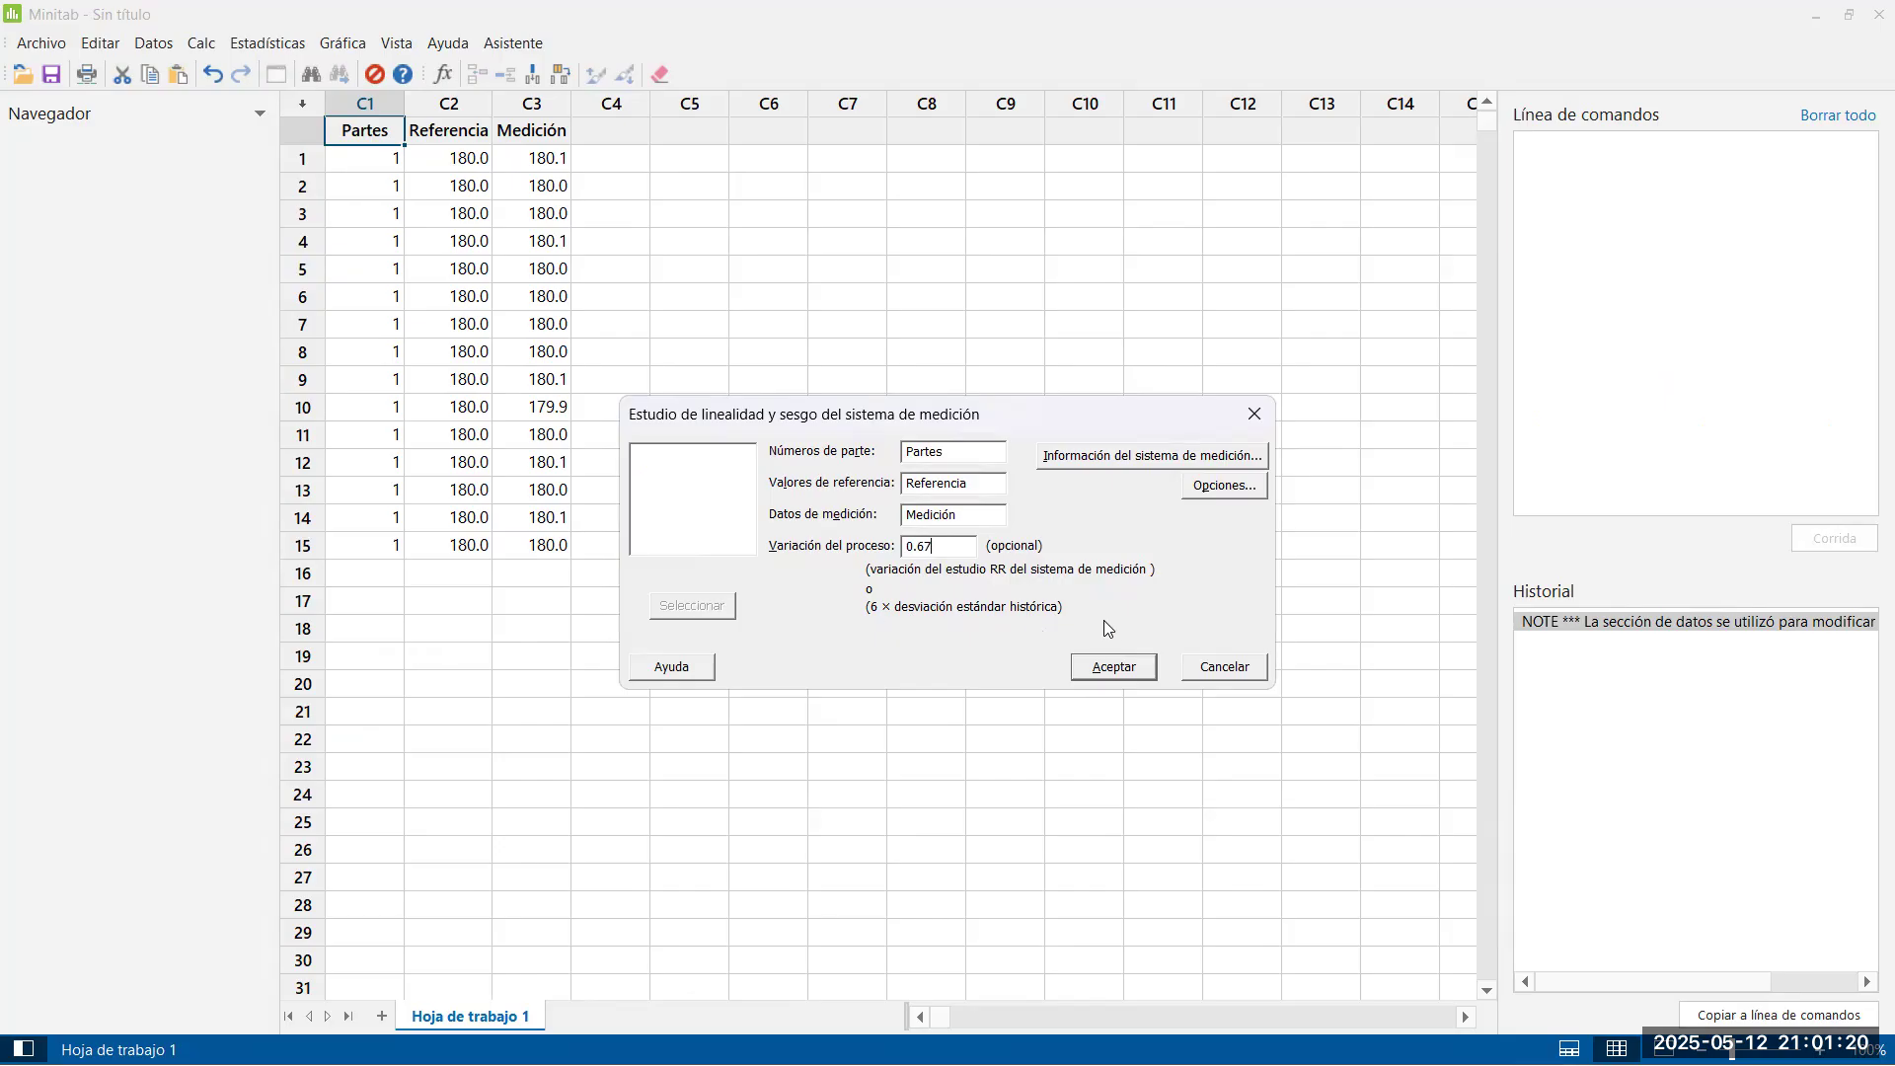
# In the measurement system information, enter "Manómetro de presión" as the system name and "Persona que lo realiza" as the reporter
pyautogui.click(1082, 472)
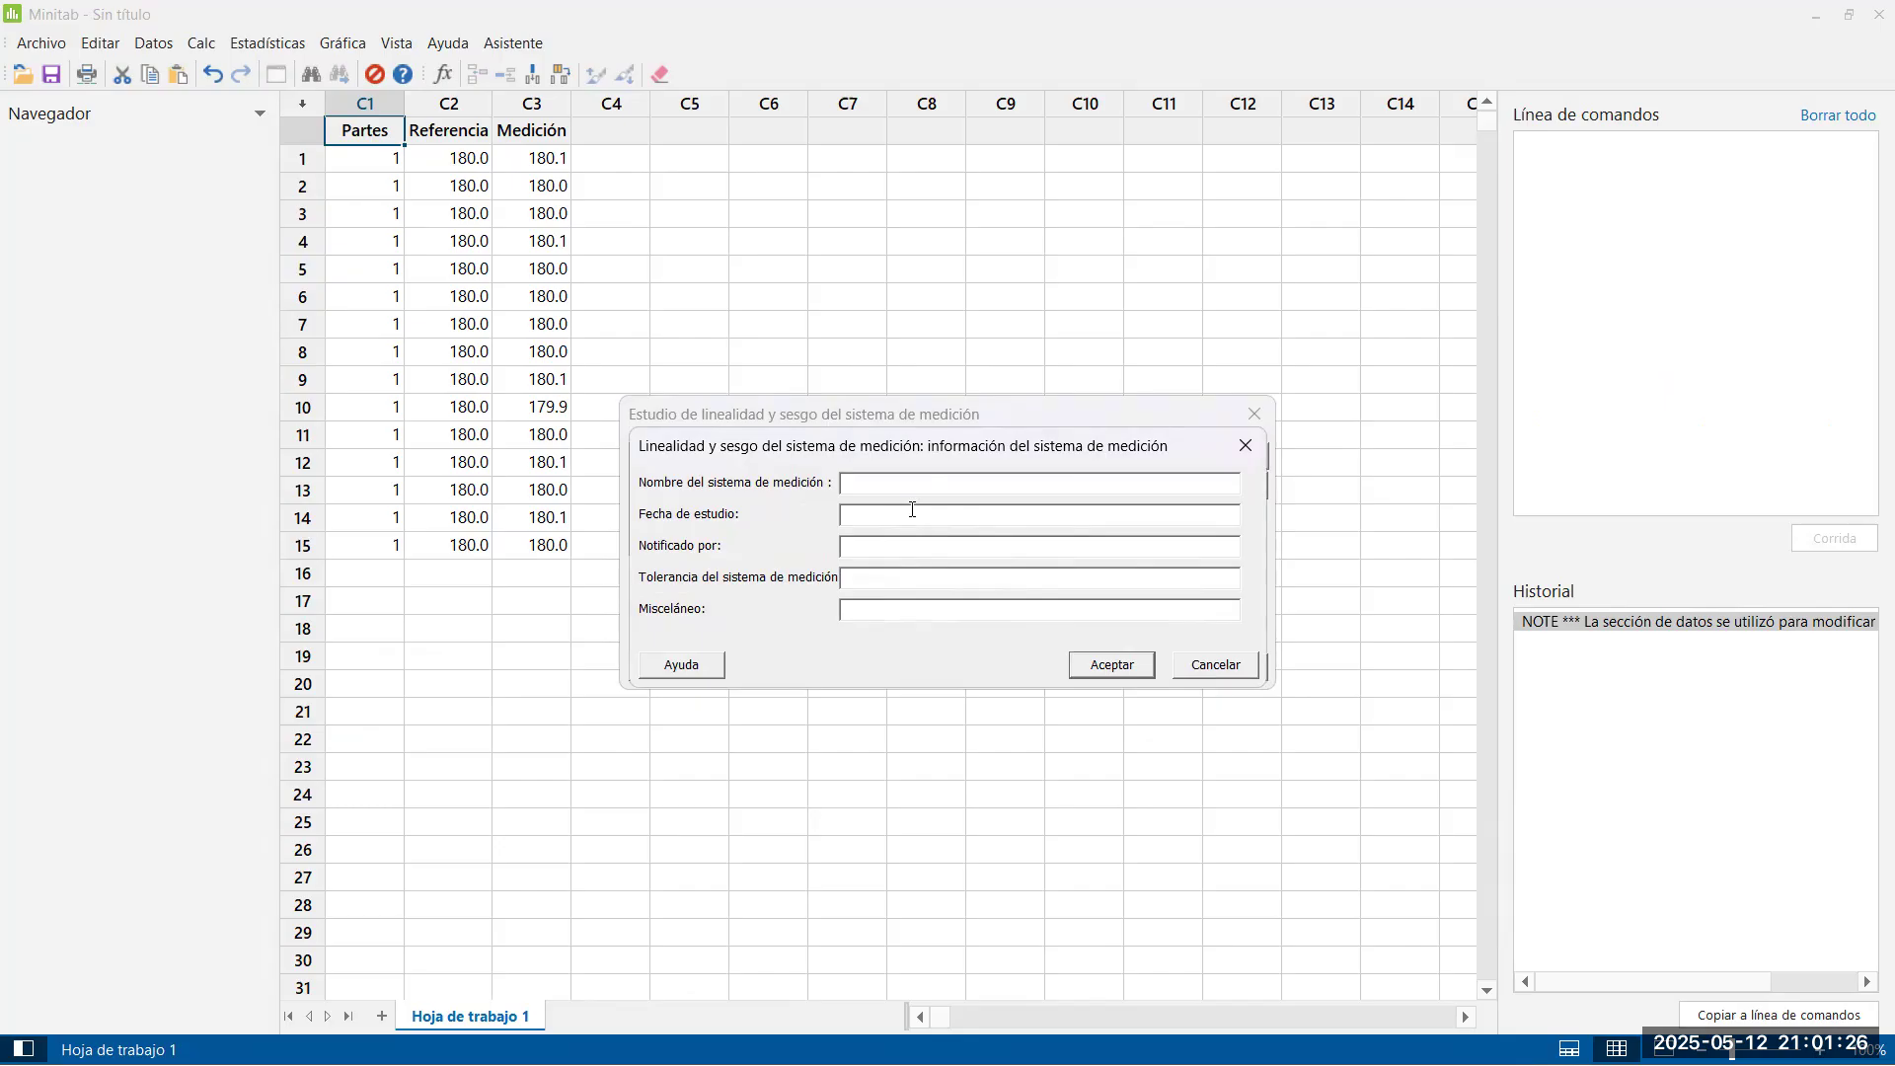
pyautogui.write('Man')
pyautogui.press('BackSpace')
pyautogui.write('ómer')
pyautogui.write('t')
pyautogui.write('tro d')
pyautogui.write('e presión')
pyautogui.click(856, 517)
pyautogui.click(852, 546)
pyautogui.write('Persona que lo realiza')
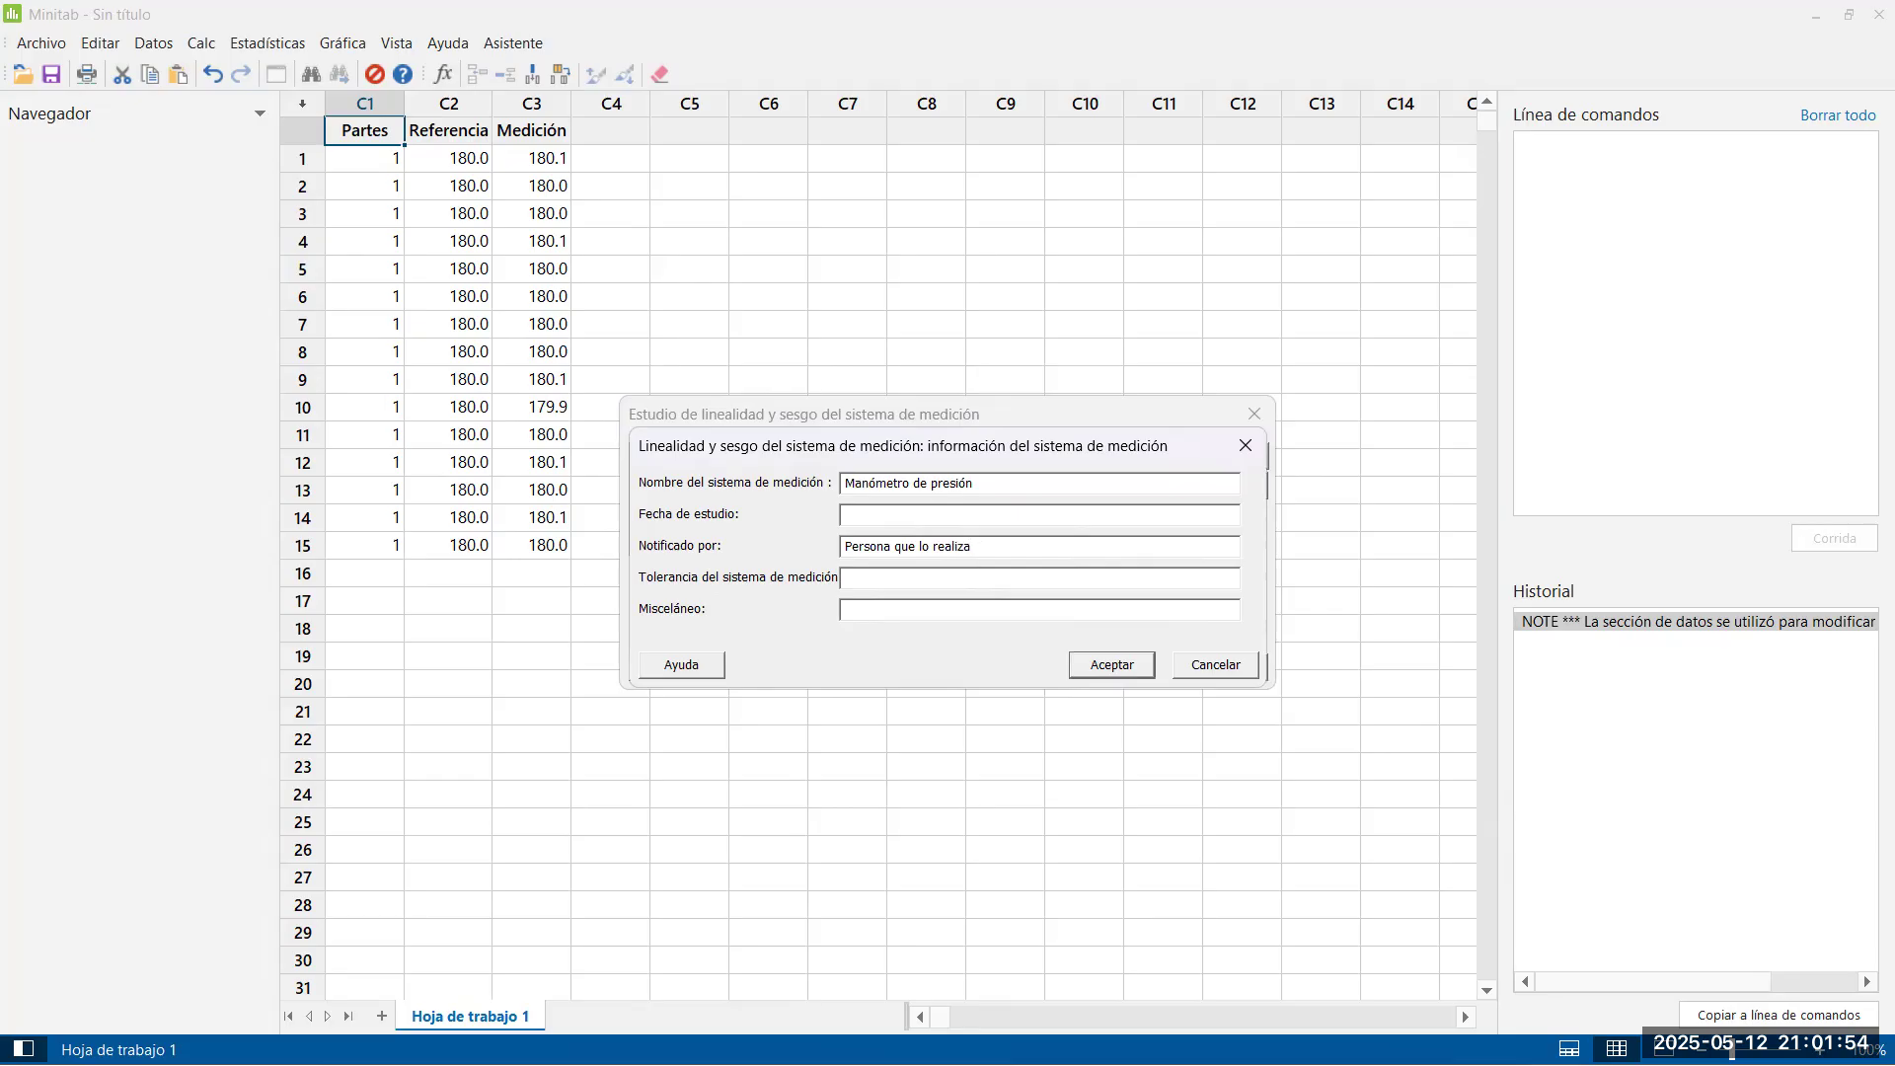
# Enter "TV 0.67" as the measurement system tolerance and "Línea 3A" as the miscellaneous note, and accept the information
pyautogui.click(1058, 581)
pyautogui.write('TV 0.67')
pyautogui.hotkey('alt', 'Tab')
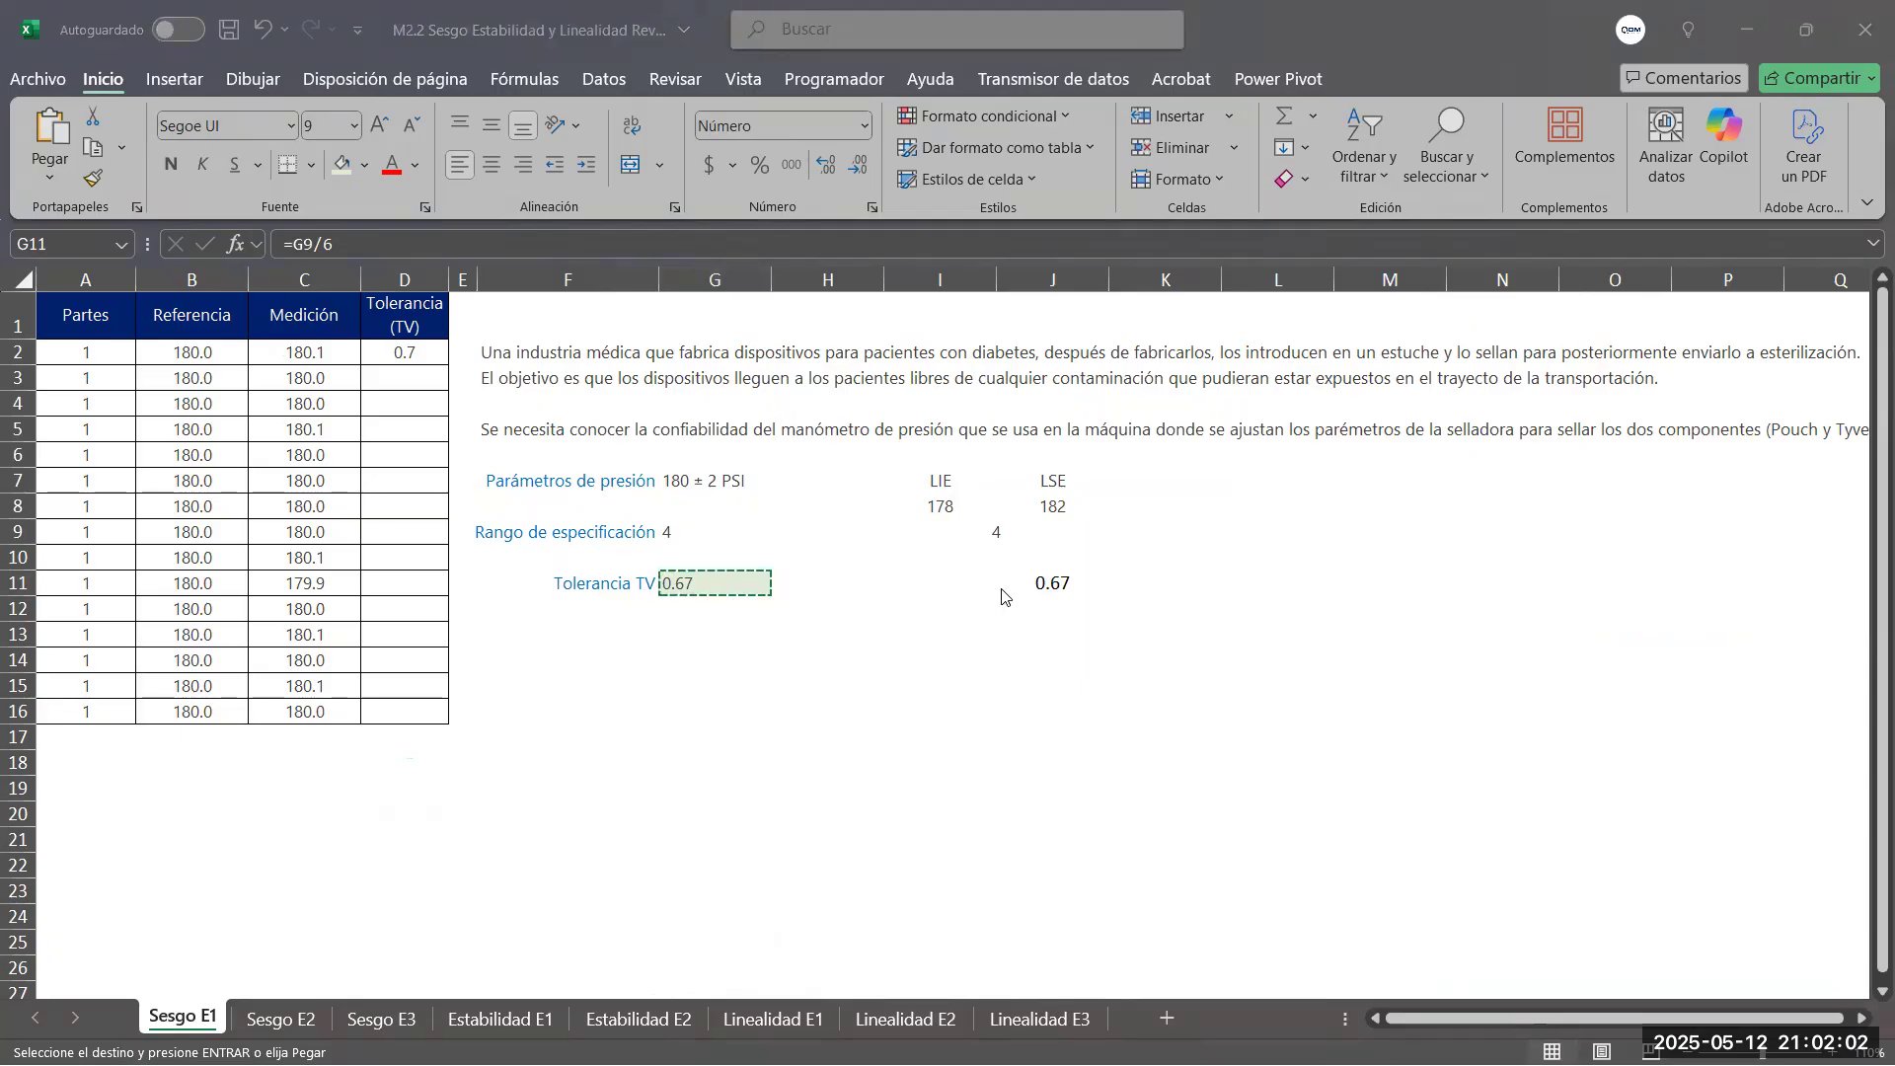
pyautogui.hotkey('alt', 'Tab')
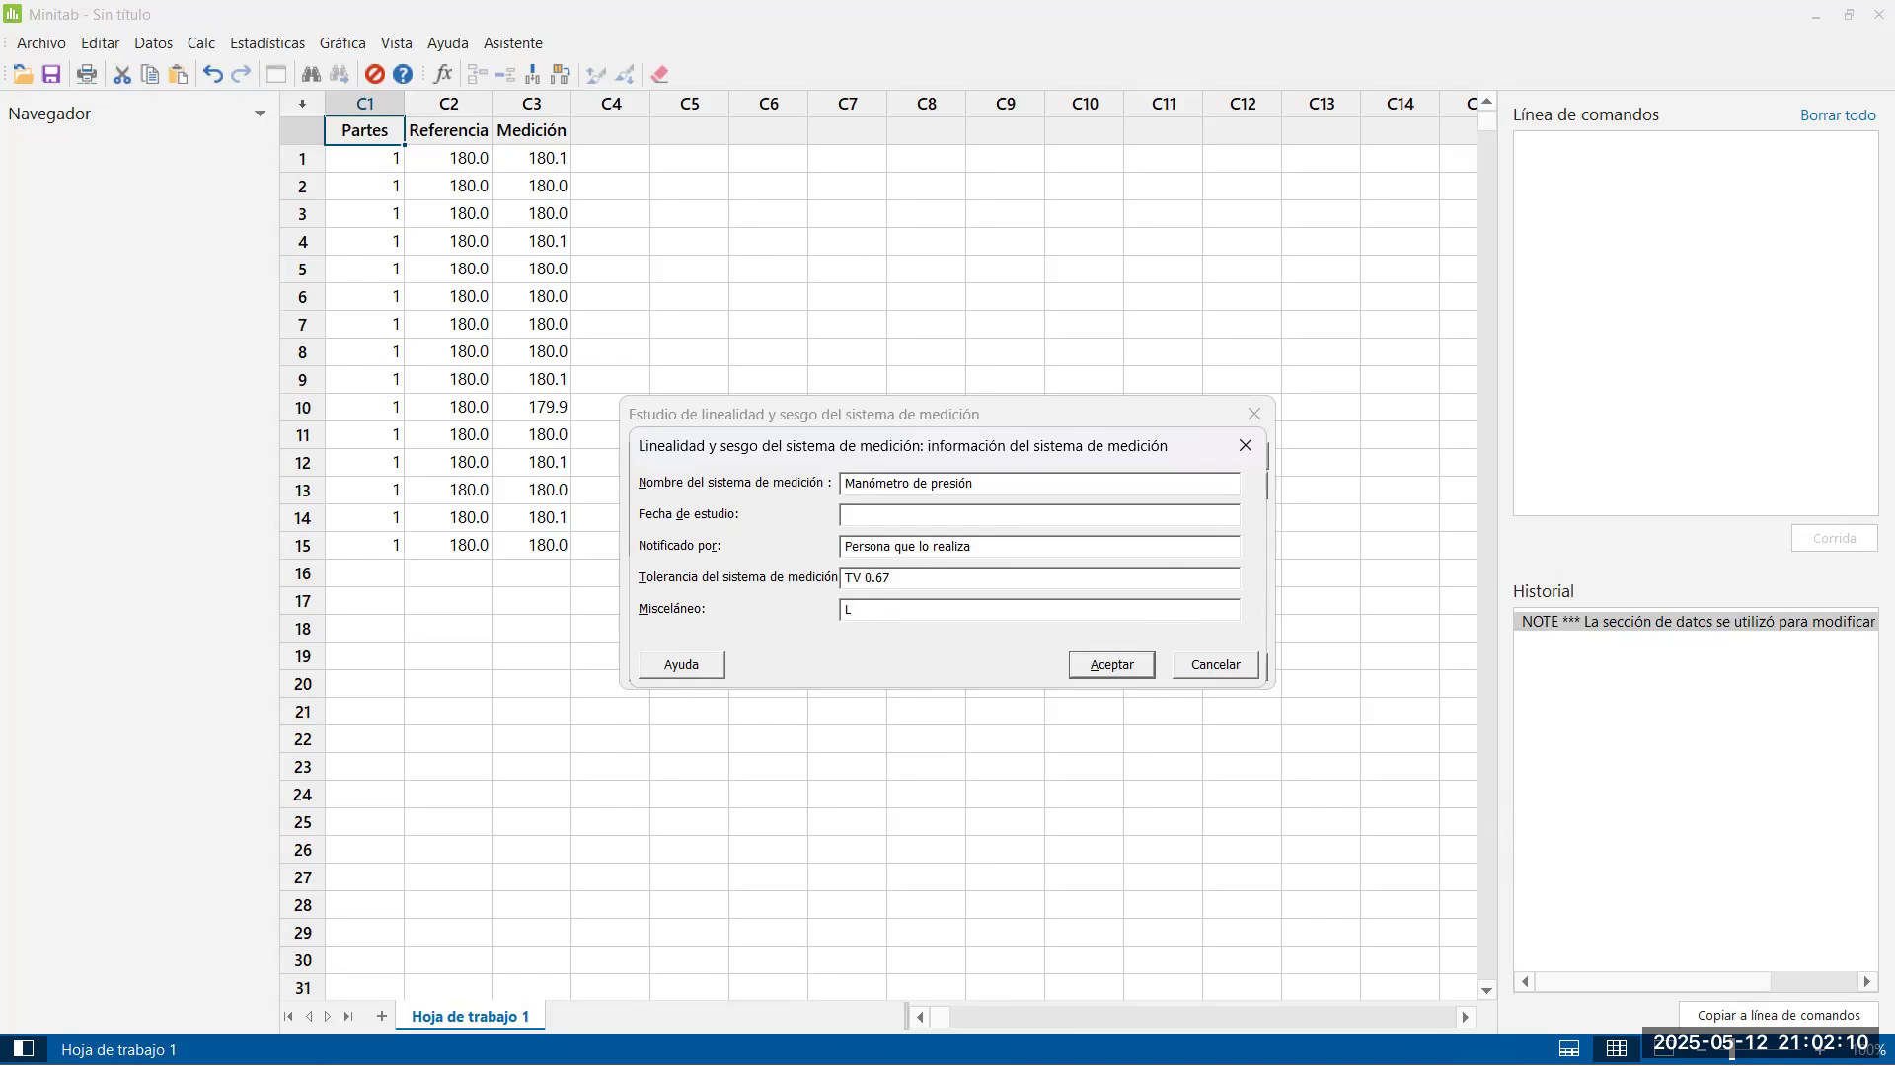
pyautogui.write('i')
pyautogui.write('nes')
pyautogui.write(' 3A')
pyautogui.click(1109, 667)
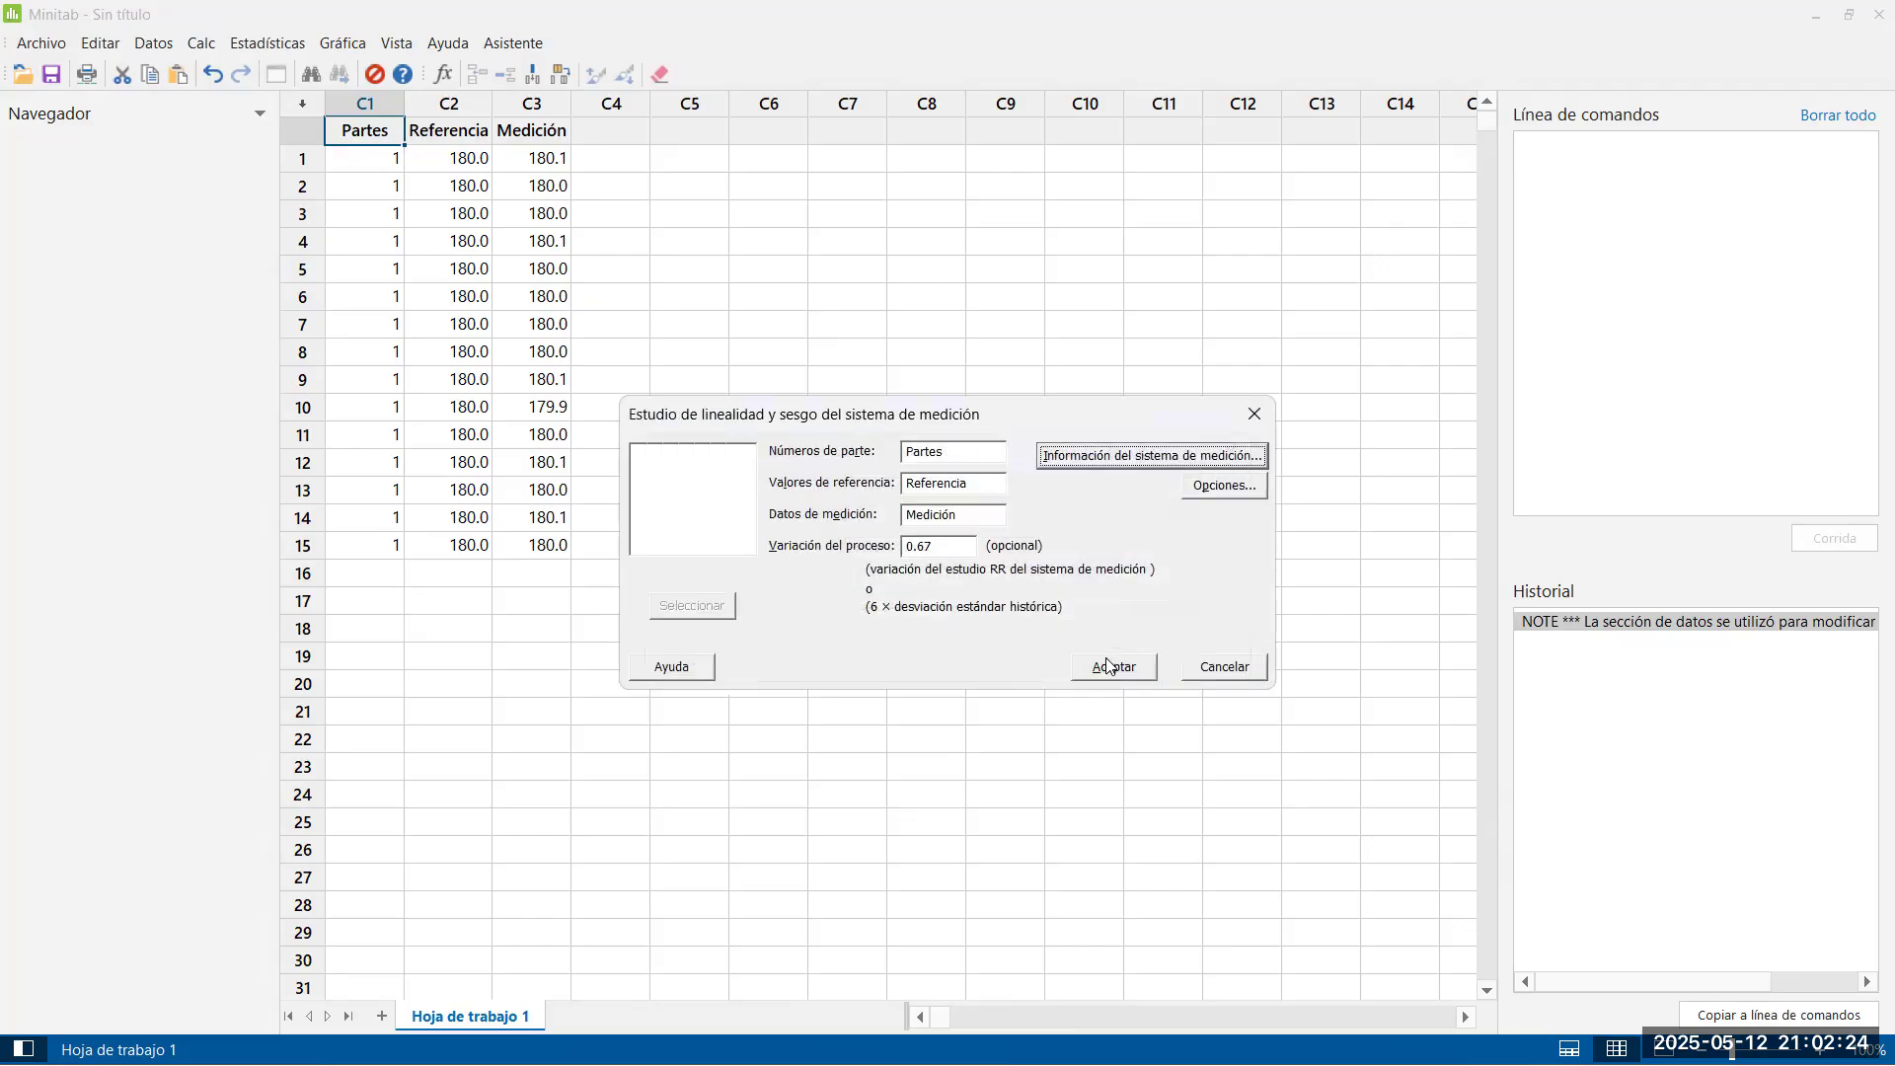
# Recheck the measurement system information and run the linearity and bias study
pyautogui.click(1179, 457)
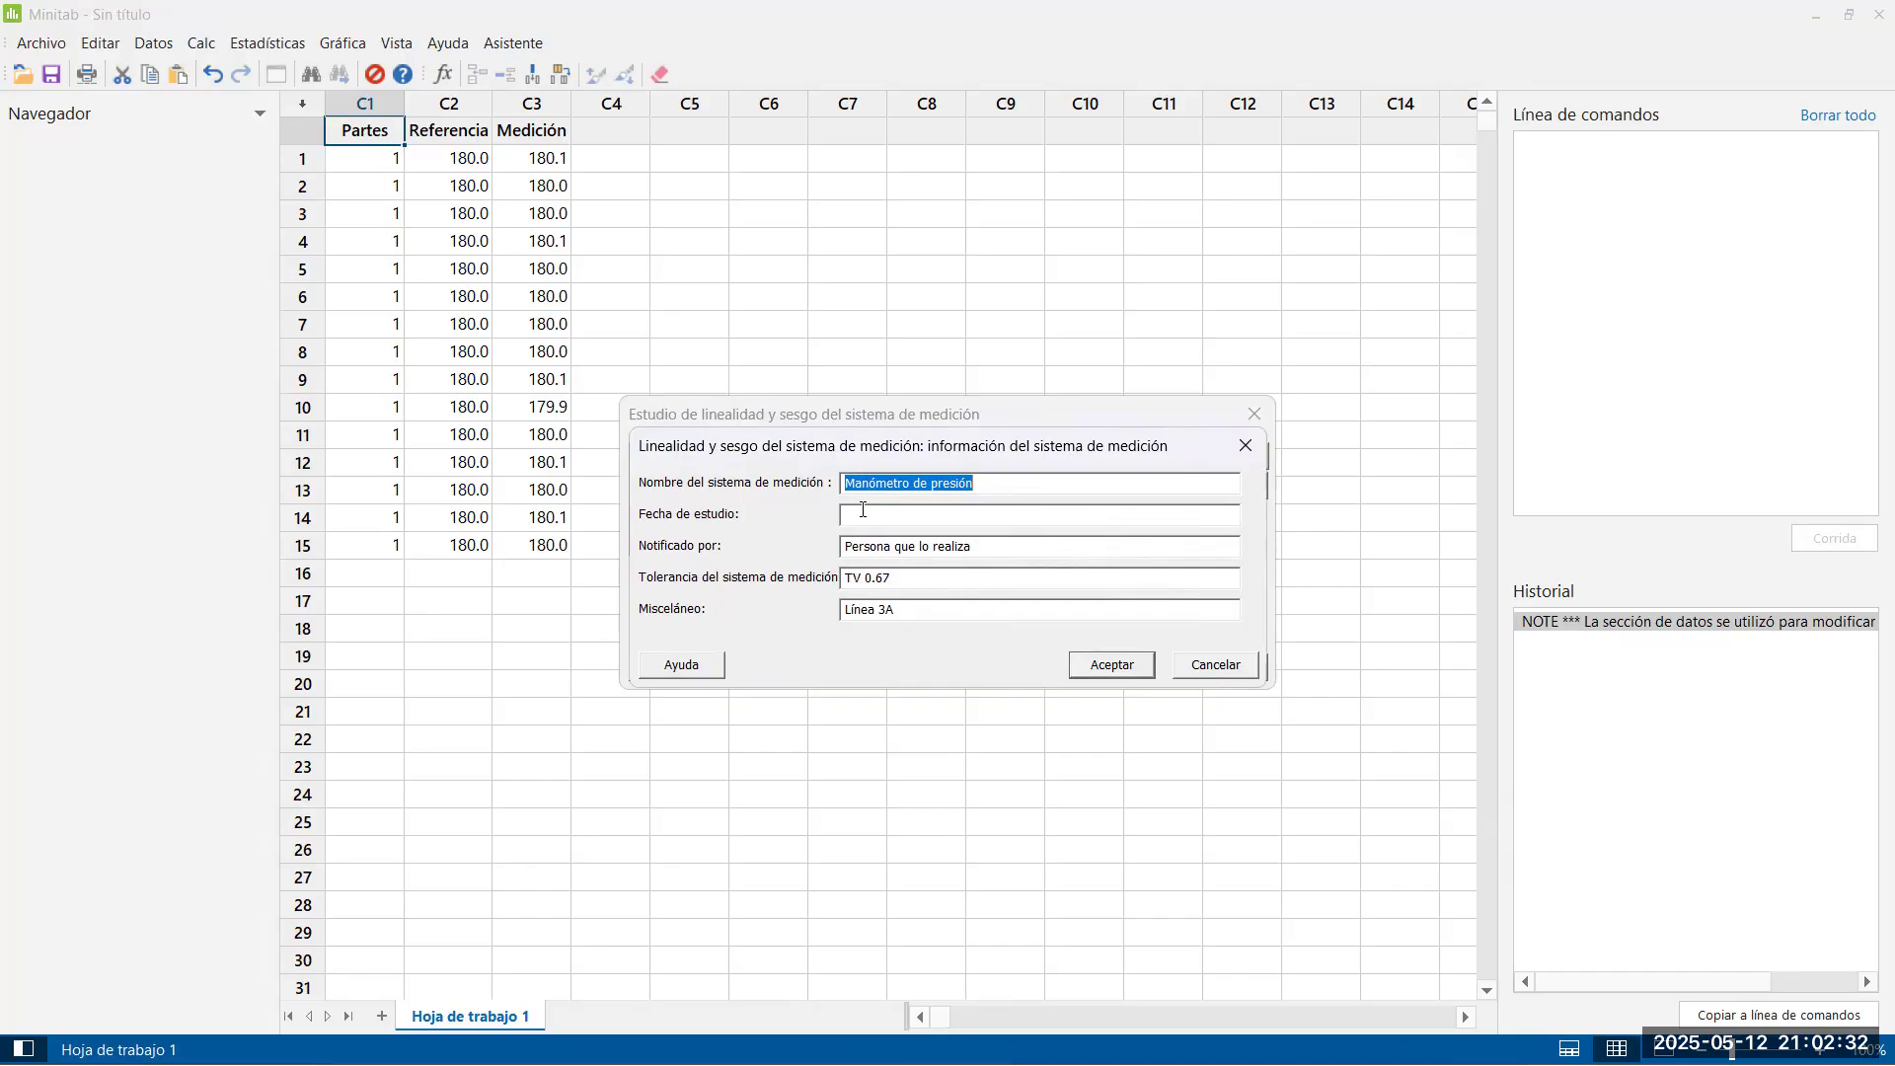
pyautogui.click(1112, 666)
pyautogui.click(1118, 667)
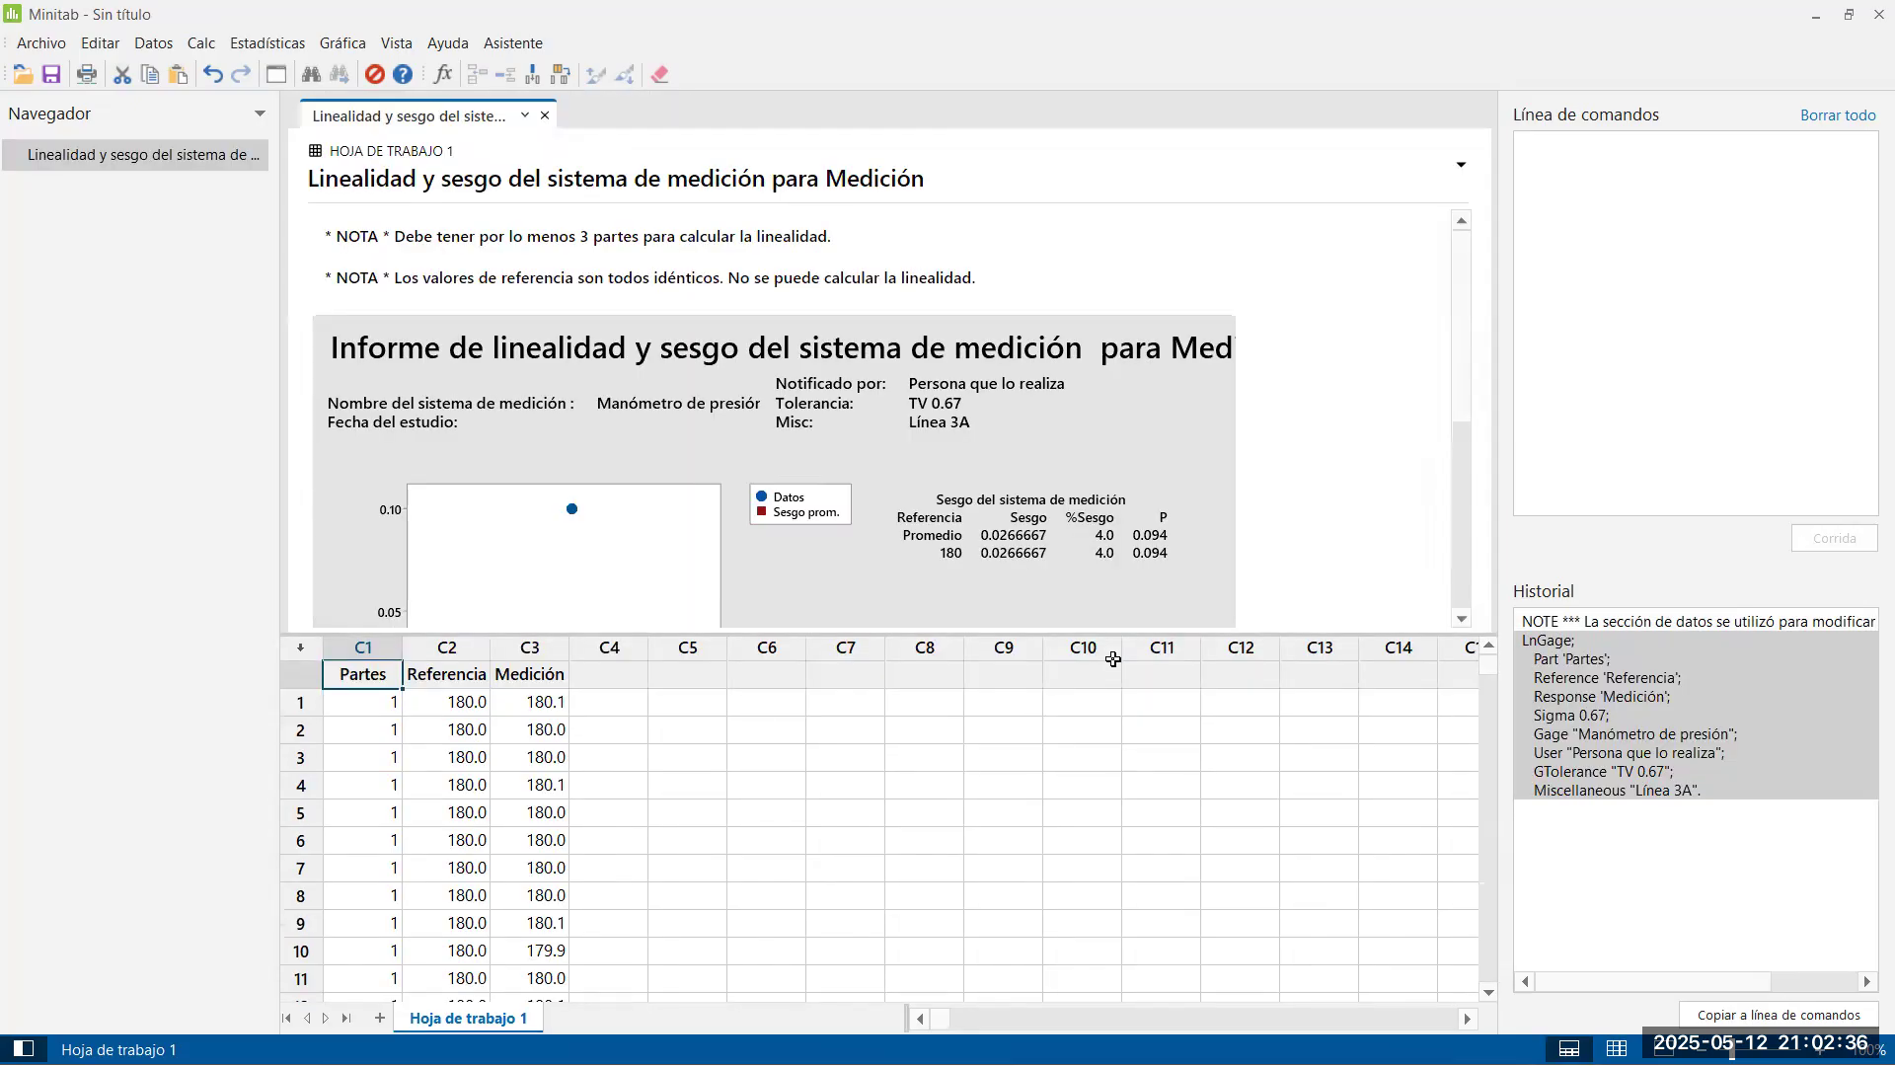
# Open the linearity and bias report graph in its own editing window to view it in full
pyautogui.doubleClick(464, 356)
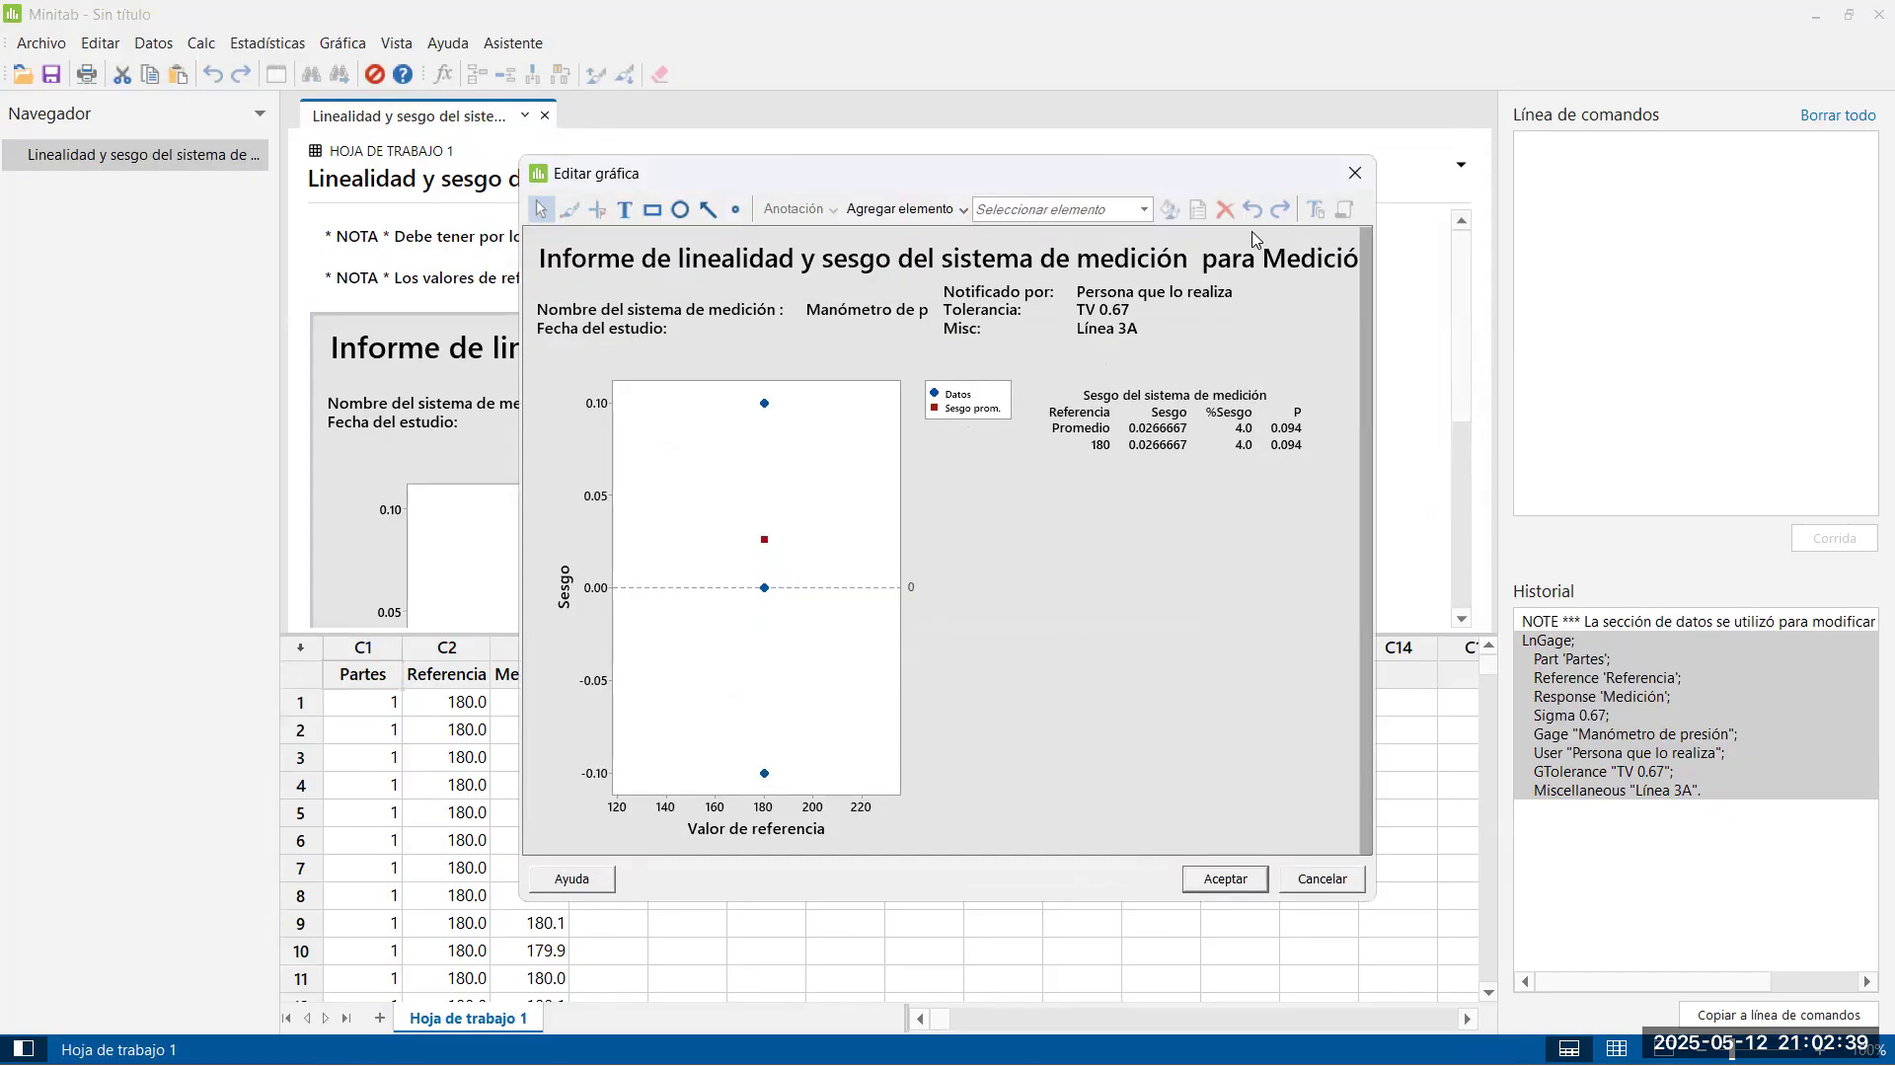
pyautogui.click(1355, 173)
pyautogui.doubleClick(545, 369)
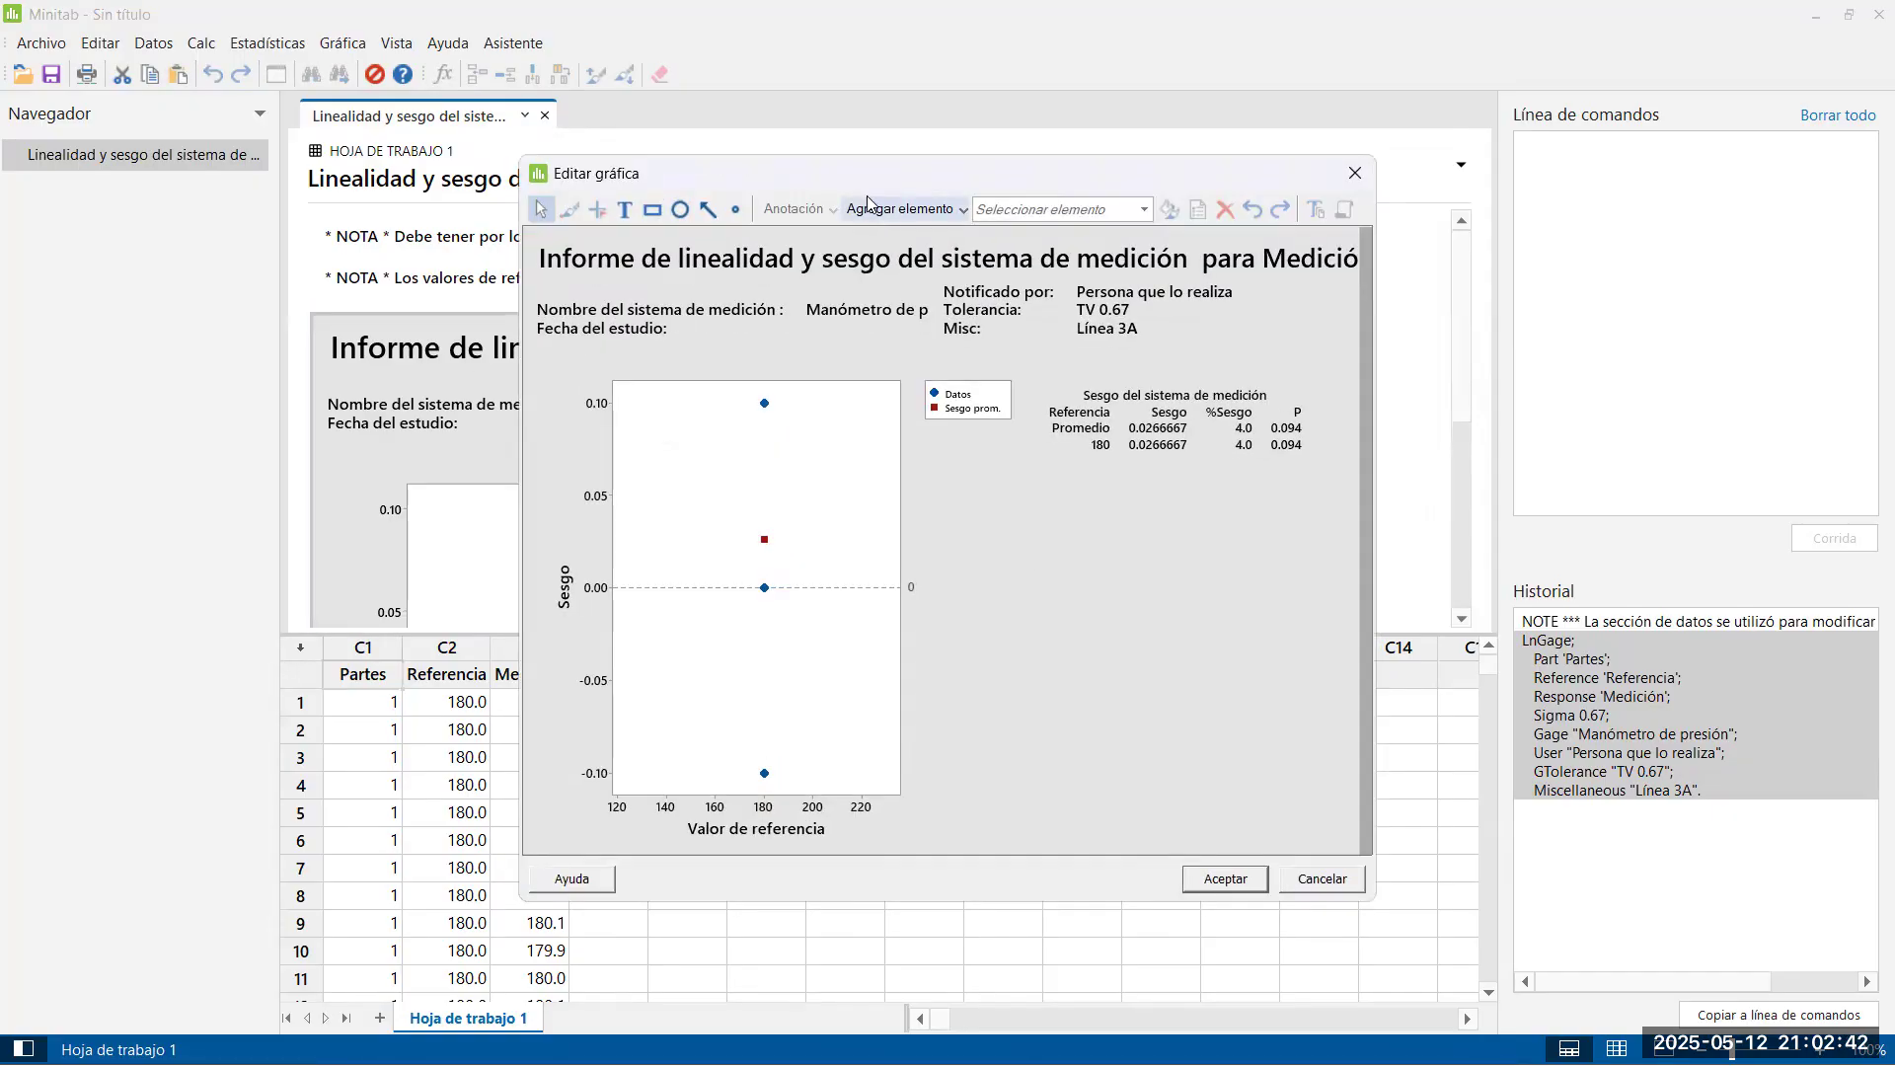
# Reposition and enlarge the graph editing window to show the whole report, and inspect the average bias point
pyautogui.moveTo(797, 170); pyautogui.dragTo(297, 36)
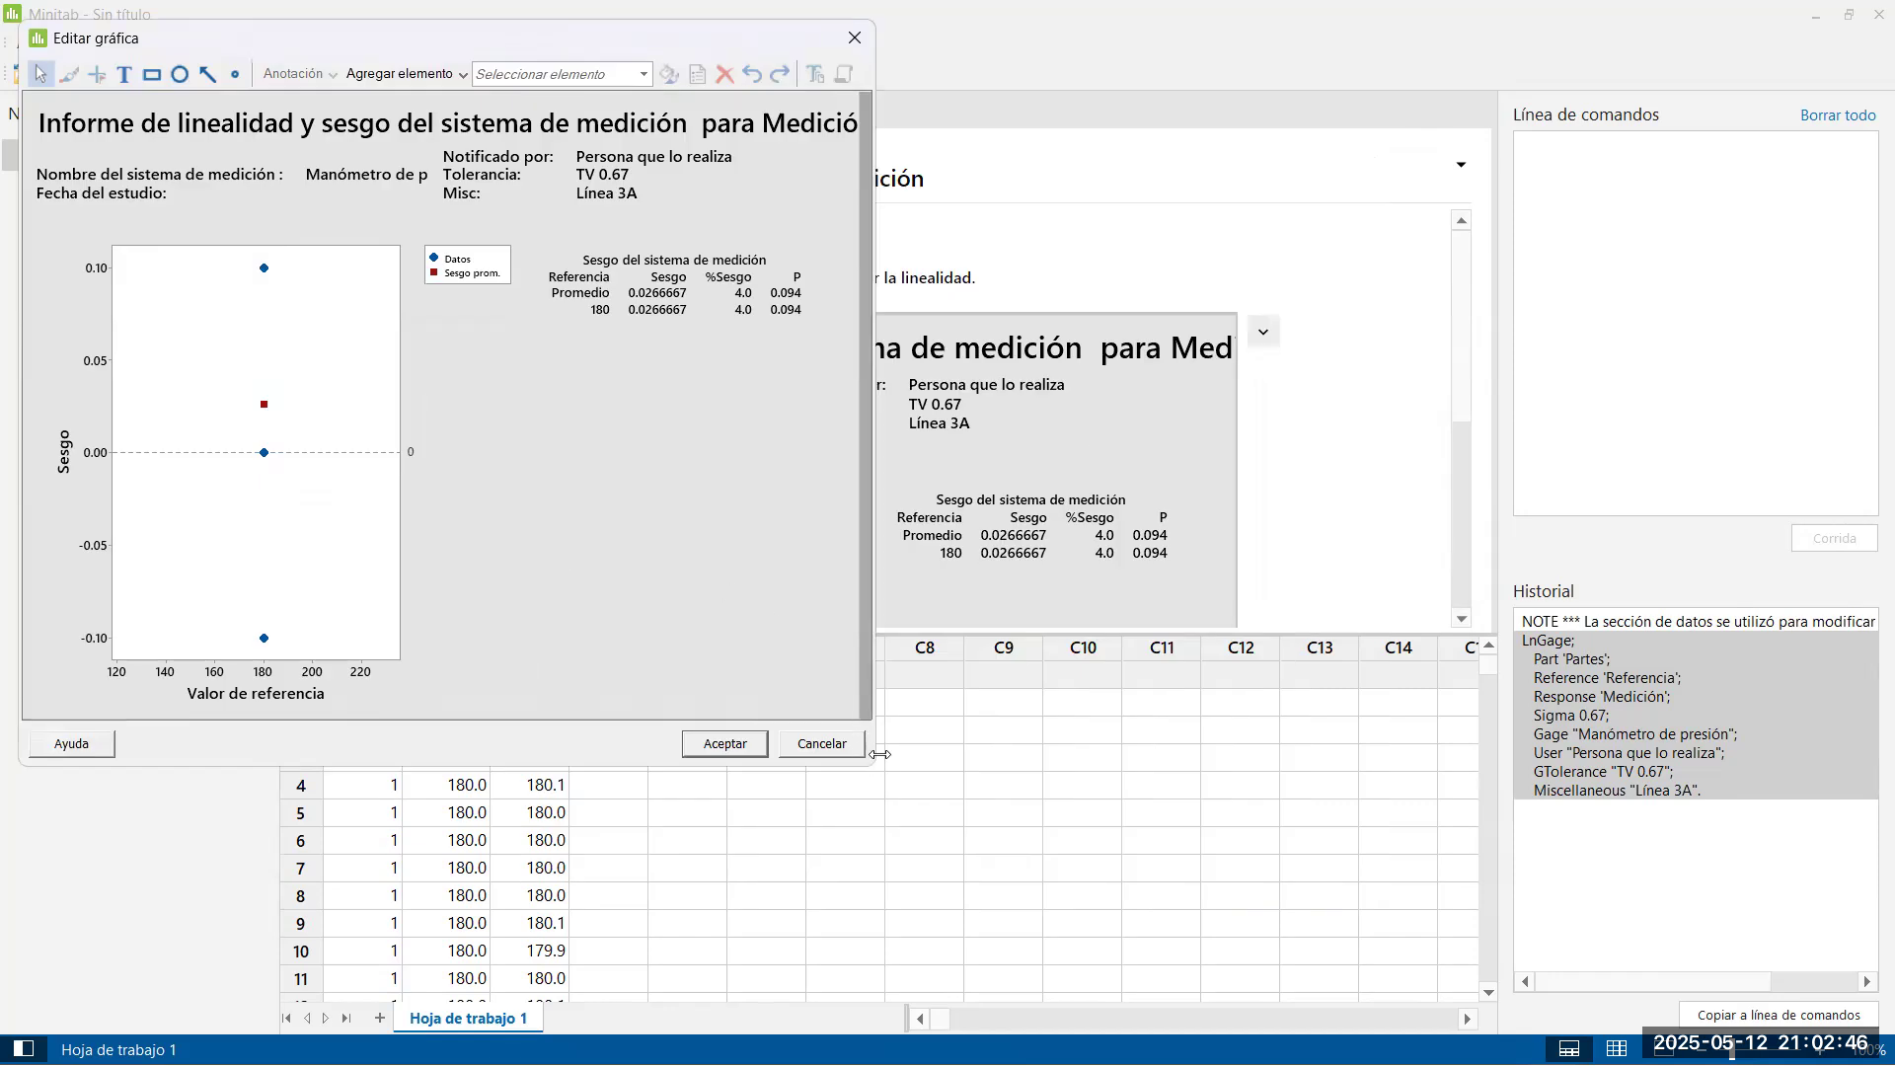
pyautogui.moveTo(879, 754); pyautogui.dragTo(1270, 1063)
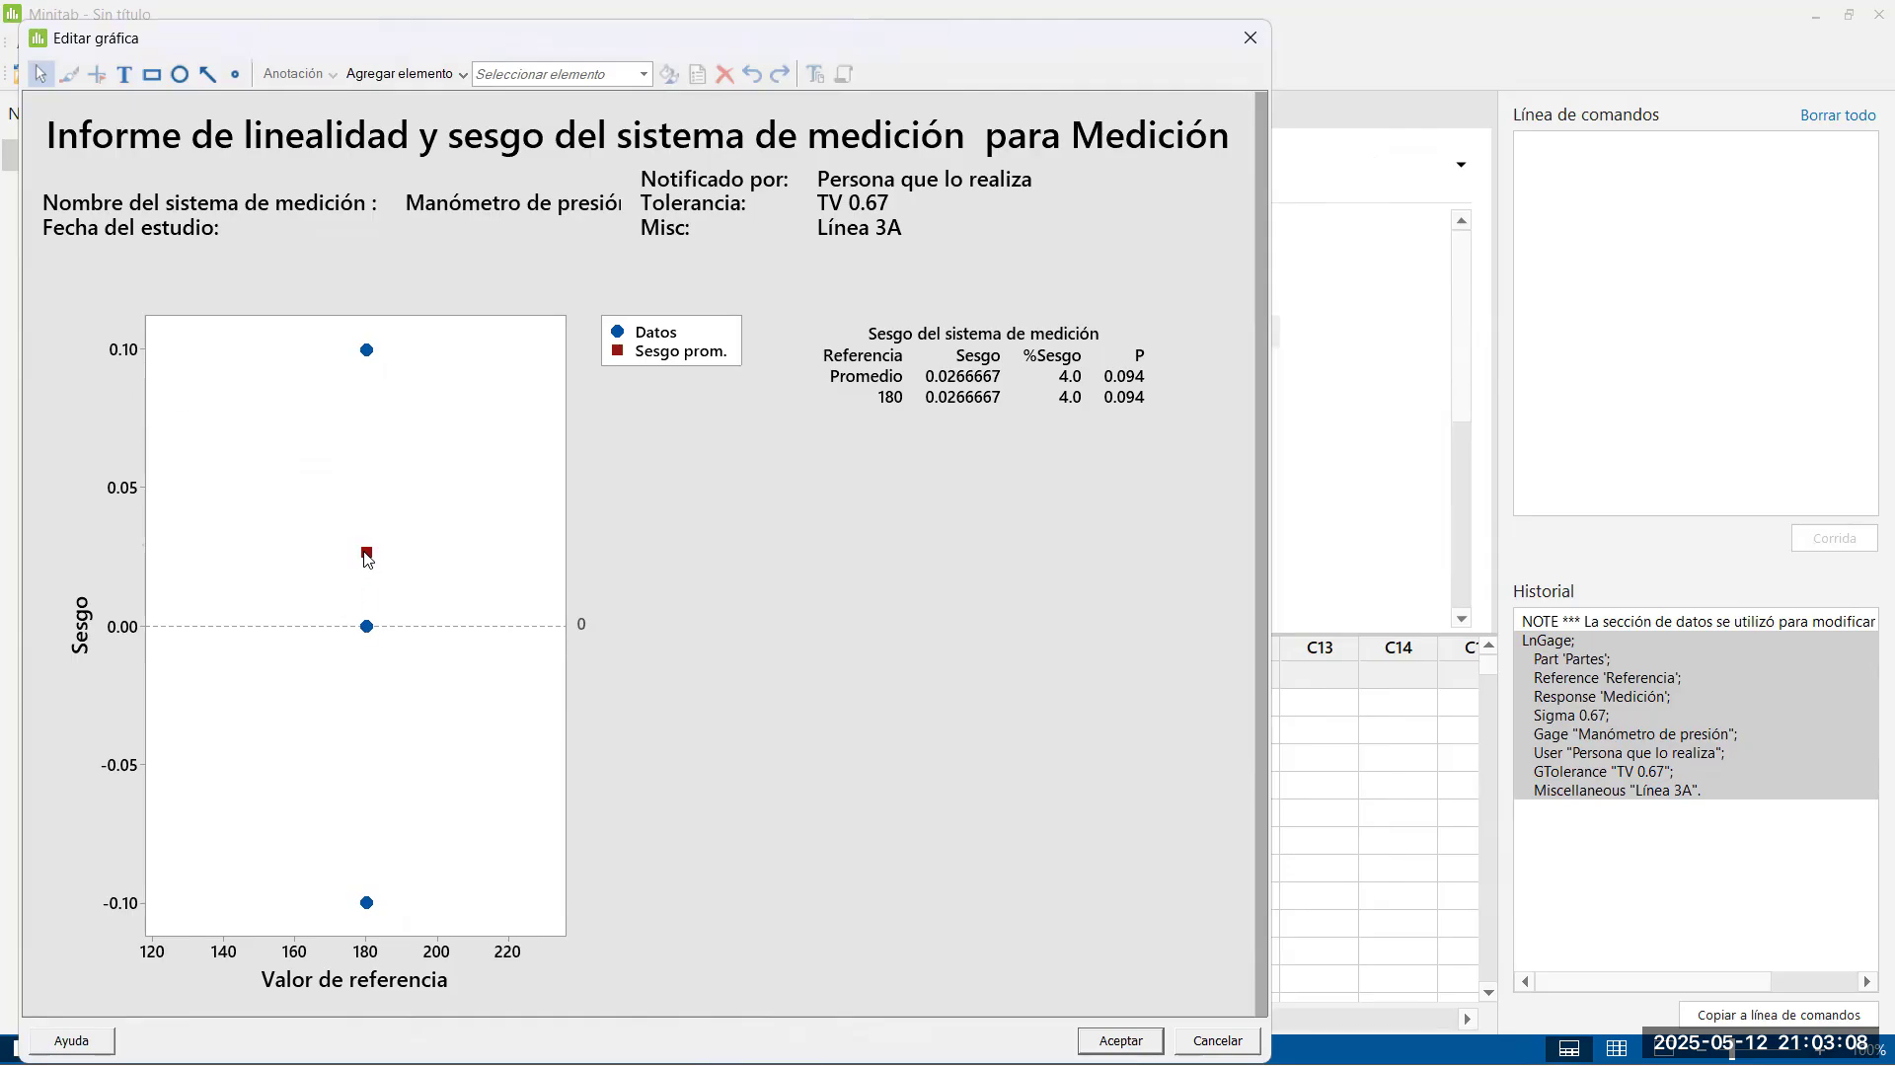
pyautogui.moveTo(368, 562)
# Switch to the Excel workbook and widen the narrow column E beside the tolerance column on the Sesgo E1 sheet
pyautogui.hotkey('alt', 'Tab')
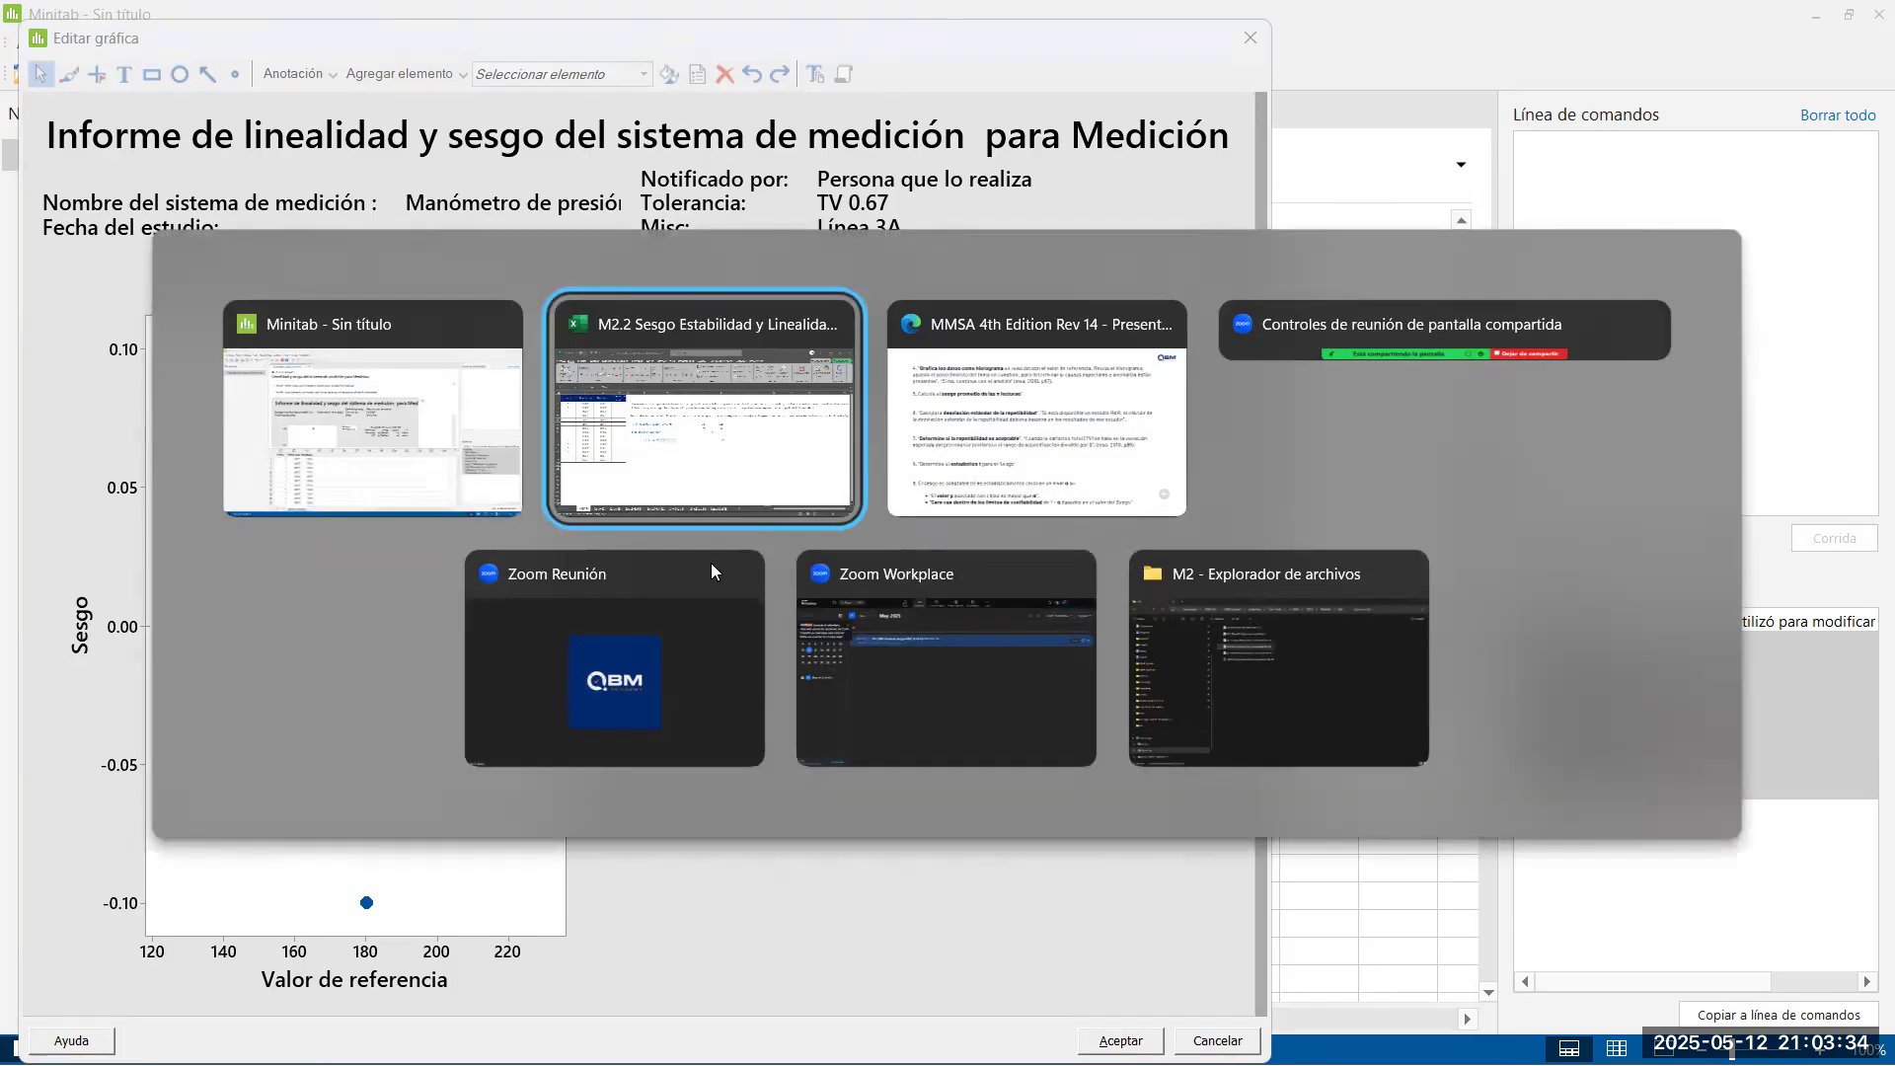
pyautogui.moveTo(208, 357); pyautogui.dragTo(214, 711)
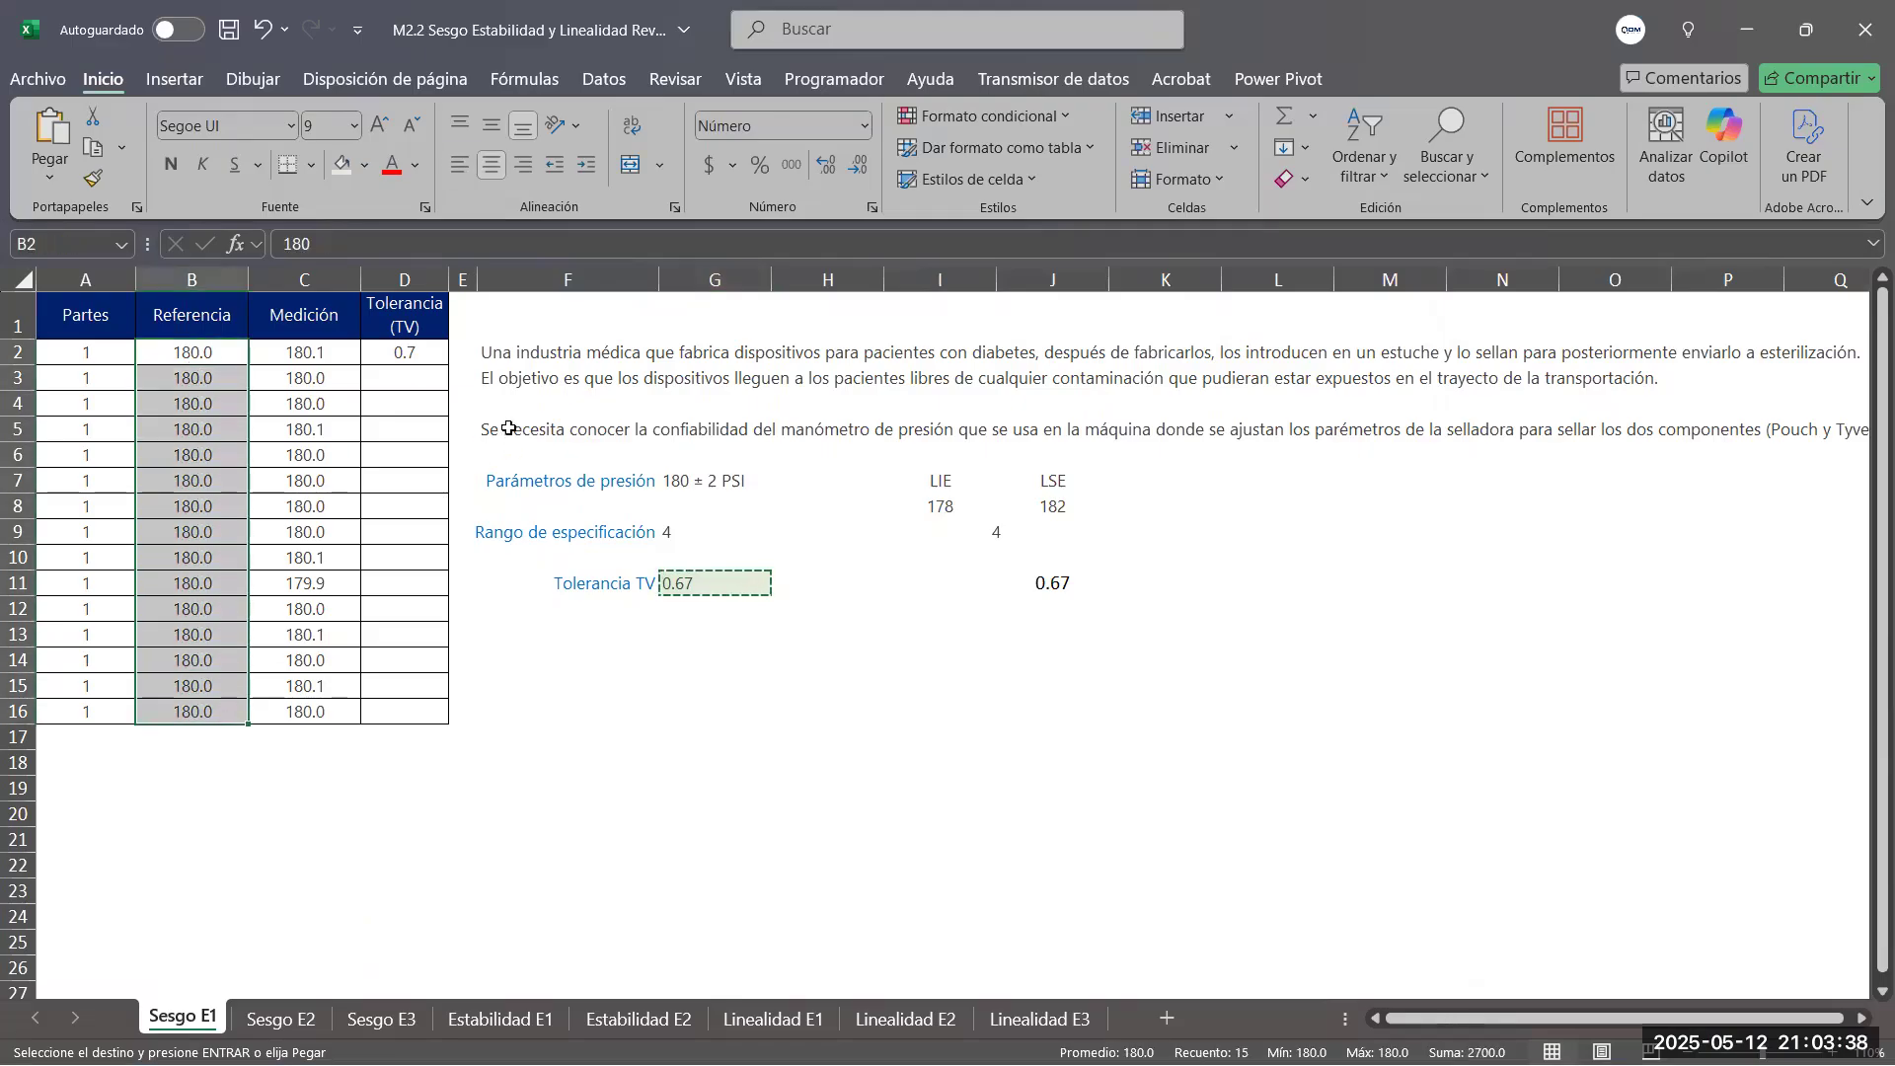
pyautogui.moveTo(480, 279); pyautogui.dragTo(577, 279)
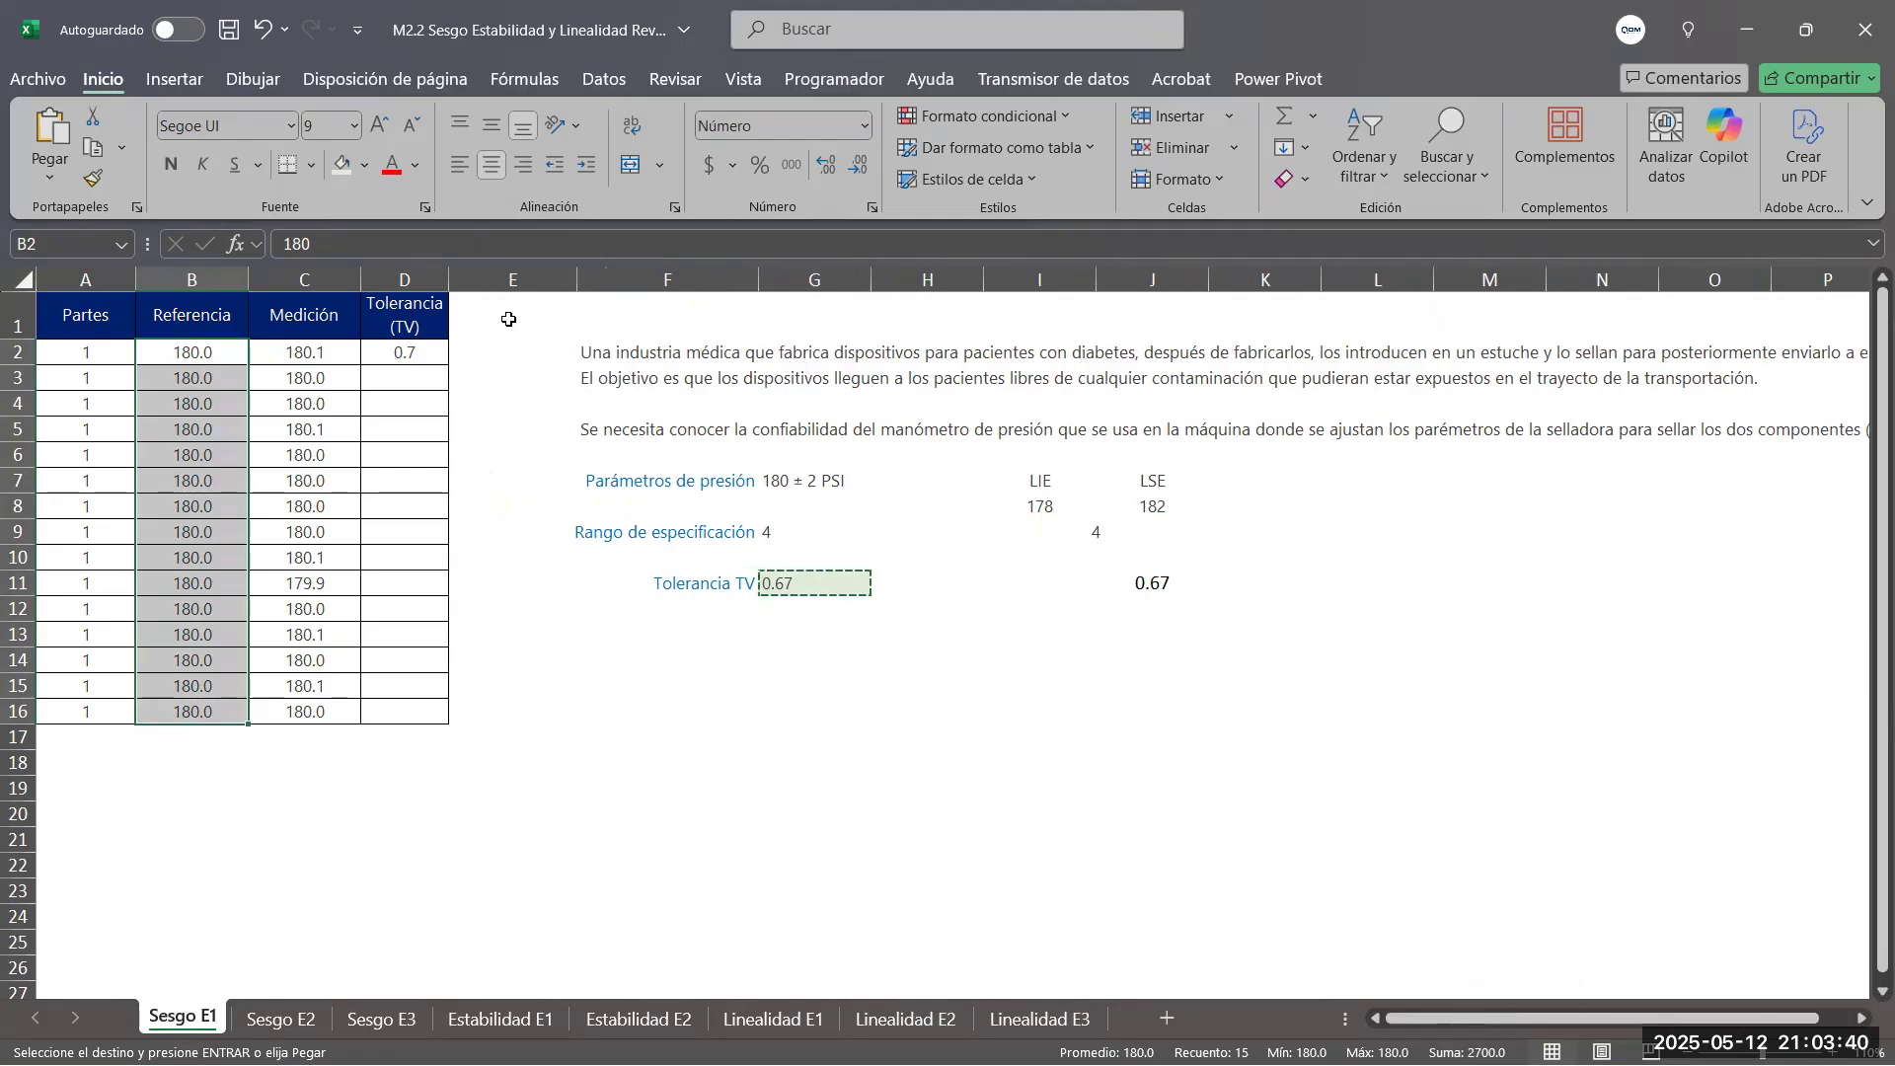
# Calculate the first reading's bias in E2 as measurement minus reference with =C2-B2
pyautogui.click(506, 357)
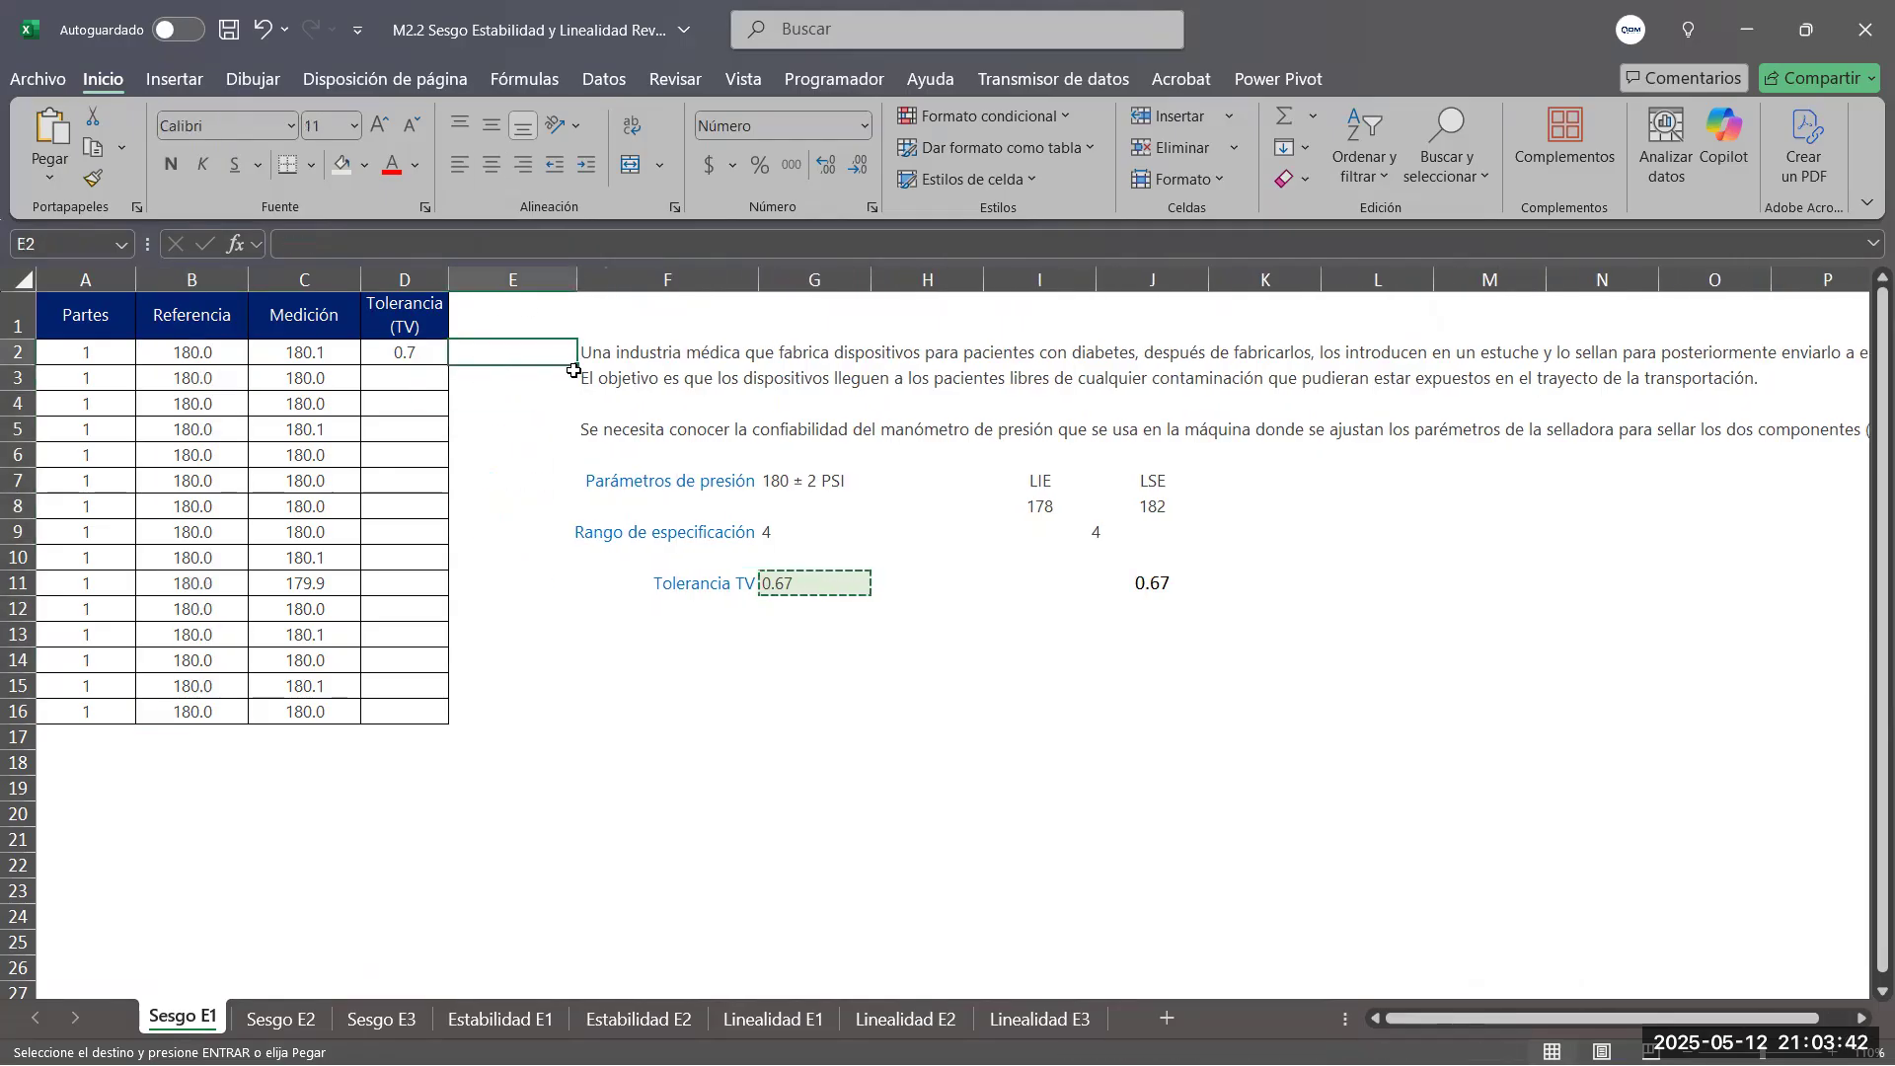
pyautogui.write('=')
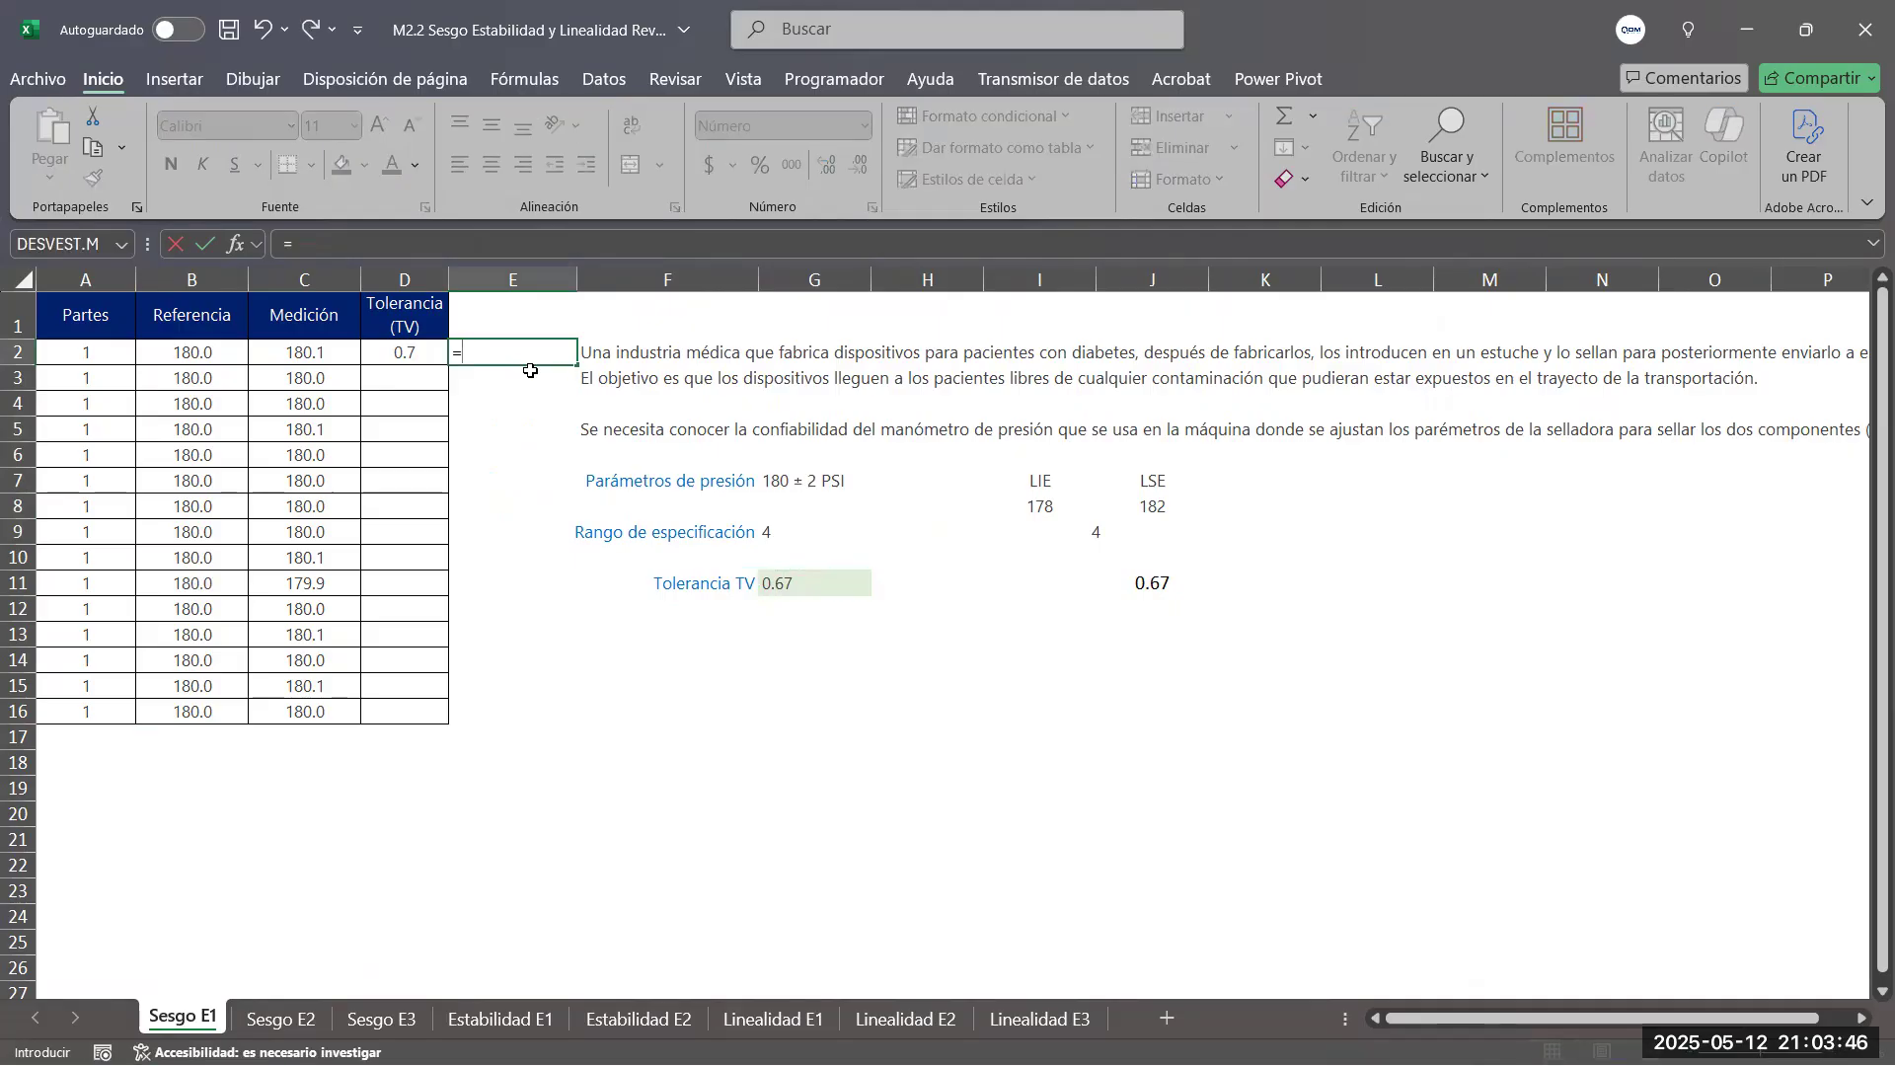
pyautogui.click(305, 353)
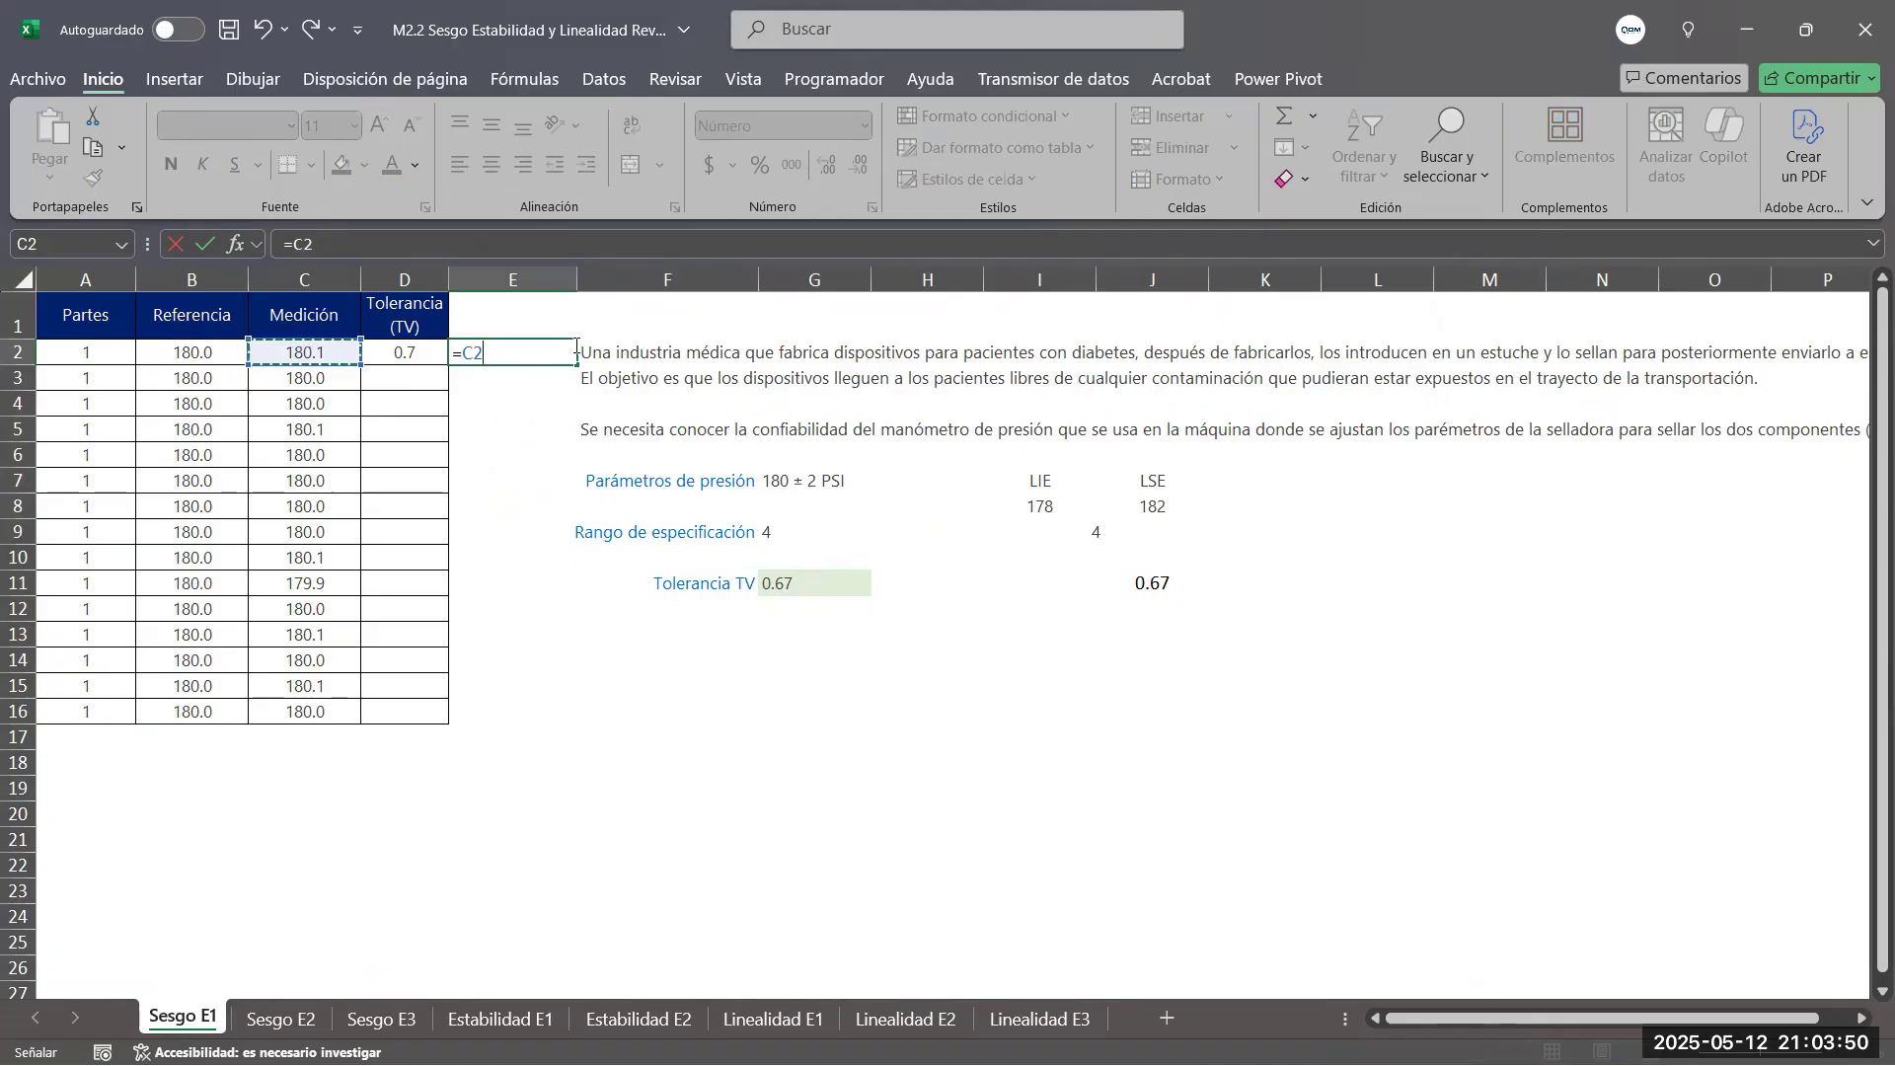
pyautogui.write('-')
pyautogui.click(203, 347)
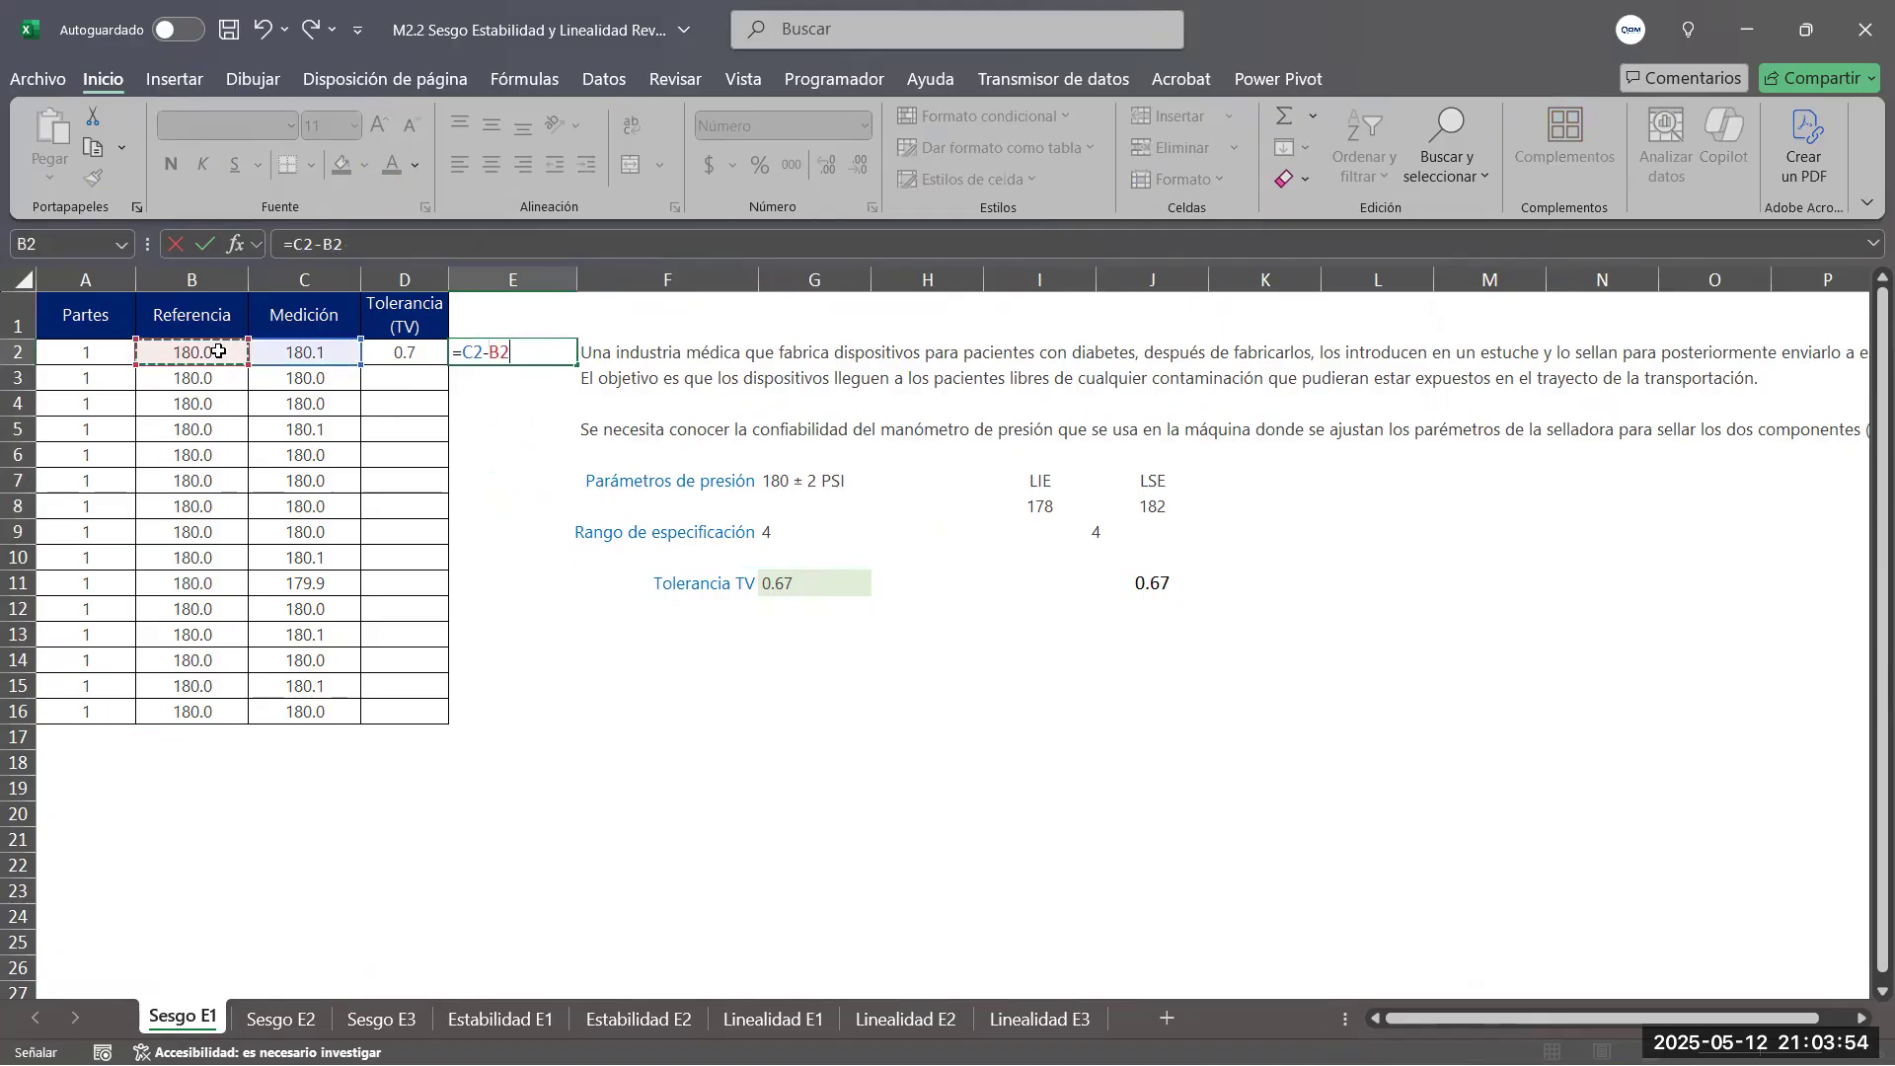
pyautogui.press('Return')
# Copy the bias formula from E2 down to E16 and center the values
pyautogui.click(513, 352)
pyautogui.moveTo(577, 365); pyautogui.dragTo(510, 718)
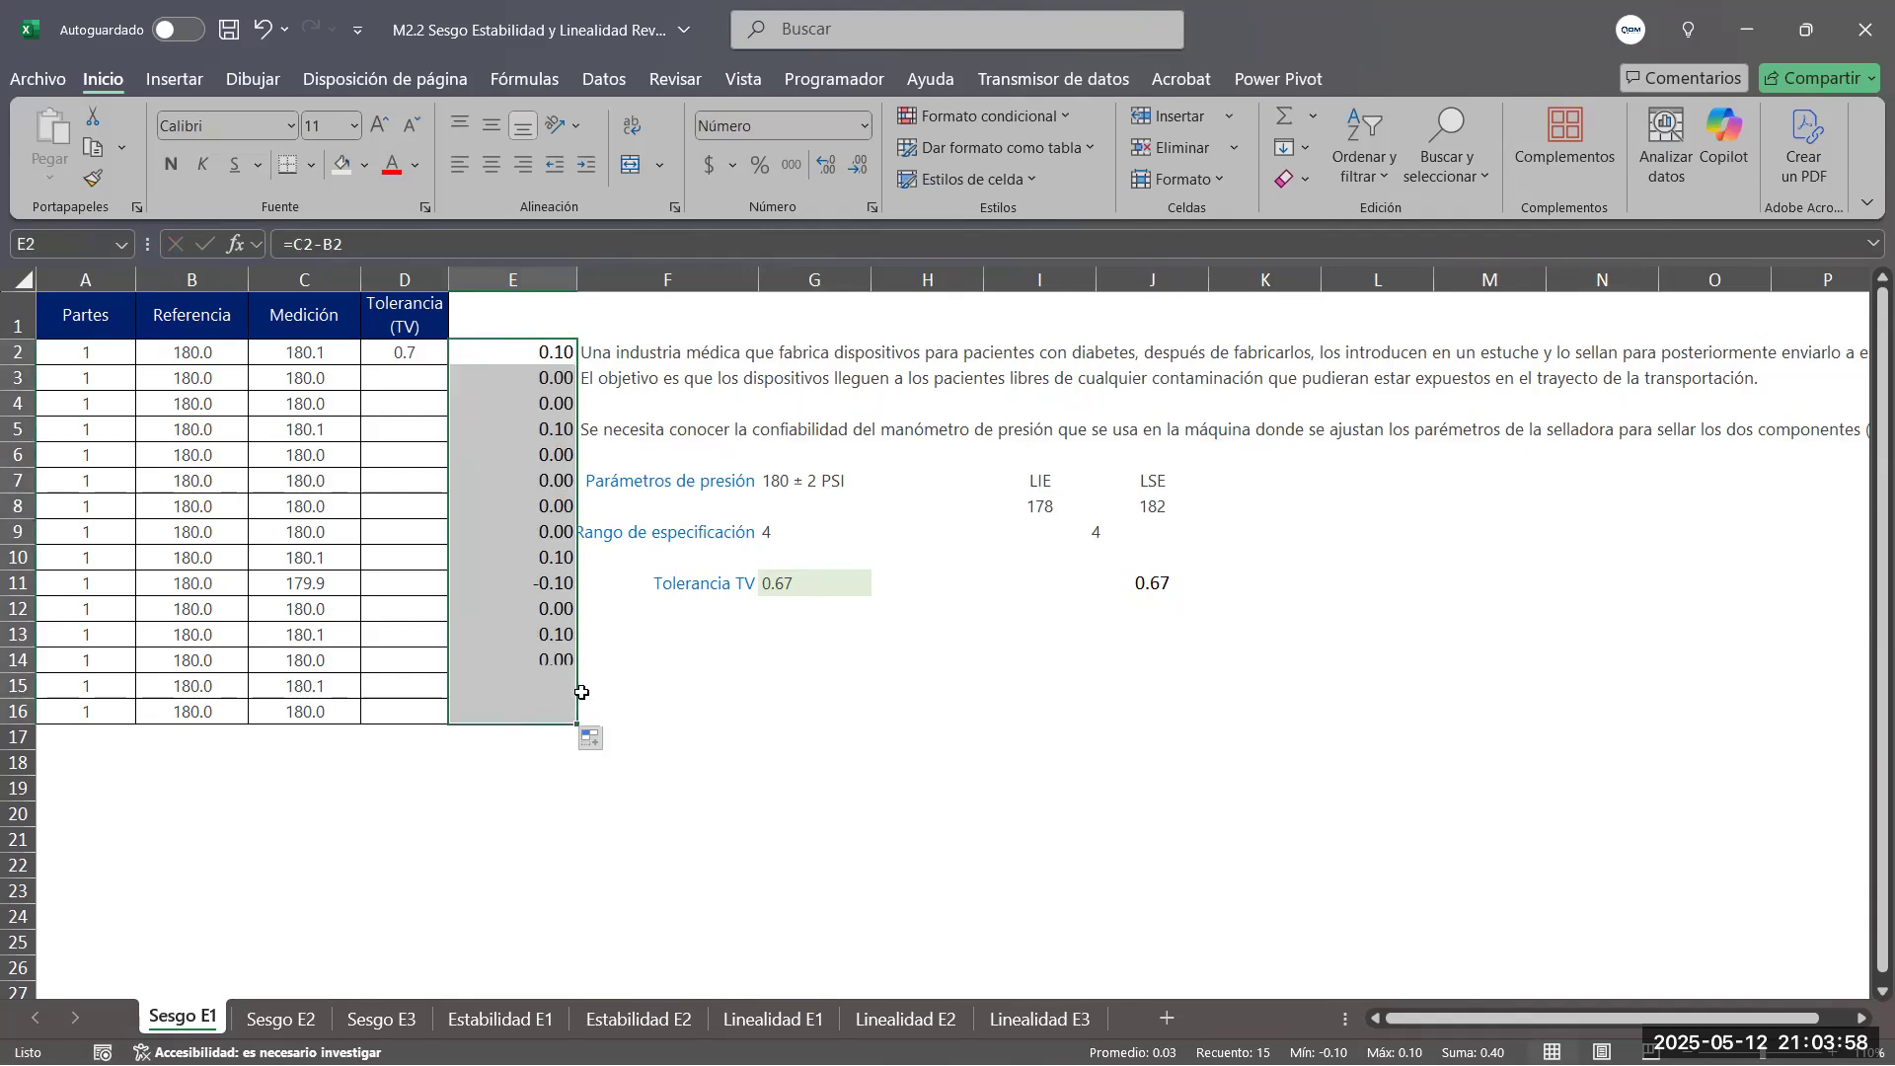
pyautogui.click(494, 163)
pyautogui.moveTo(528, 346); pyautogui.dragTo(512, 703)
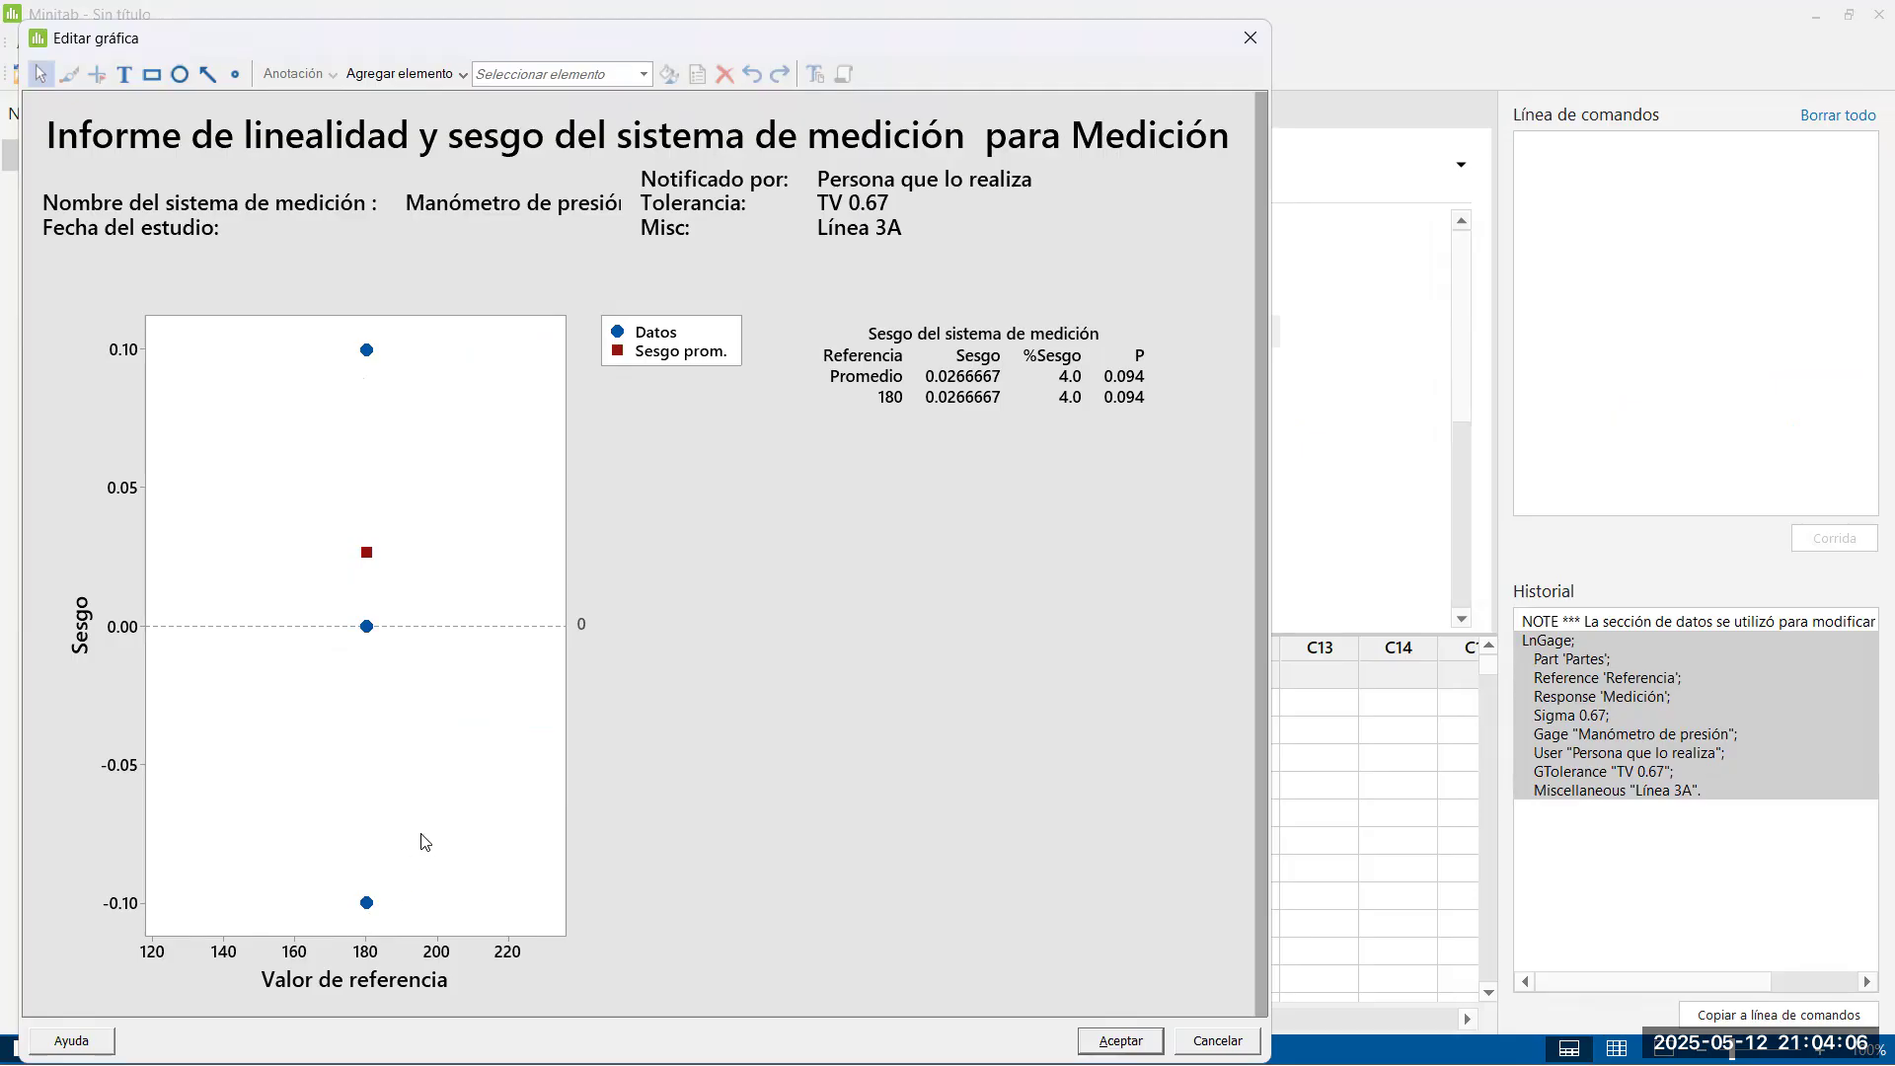
# Fill the bias cells E2 and E11 in yellow to mark the graph's two extreme data points
pyautogui.hotkey('alt', 'Tab')
pyautogui.click(524, 432)
pyautogui.click(526, 346)
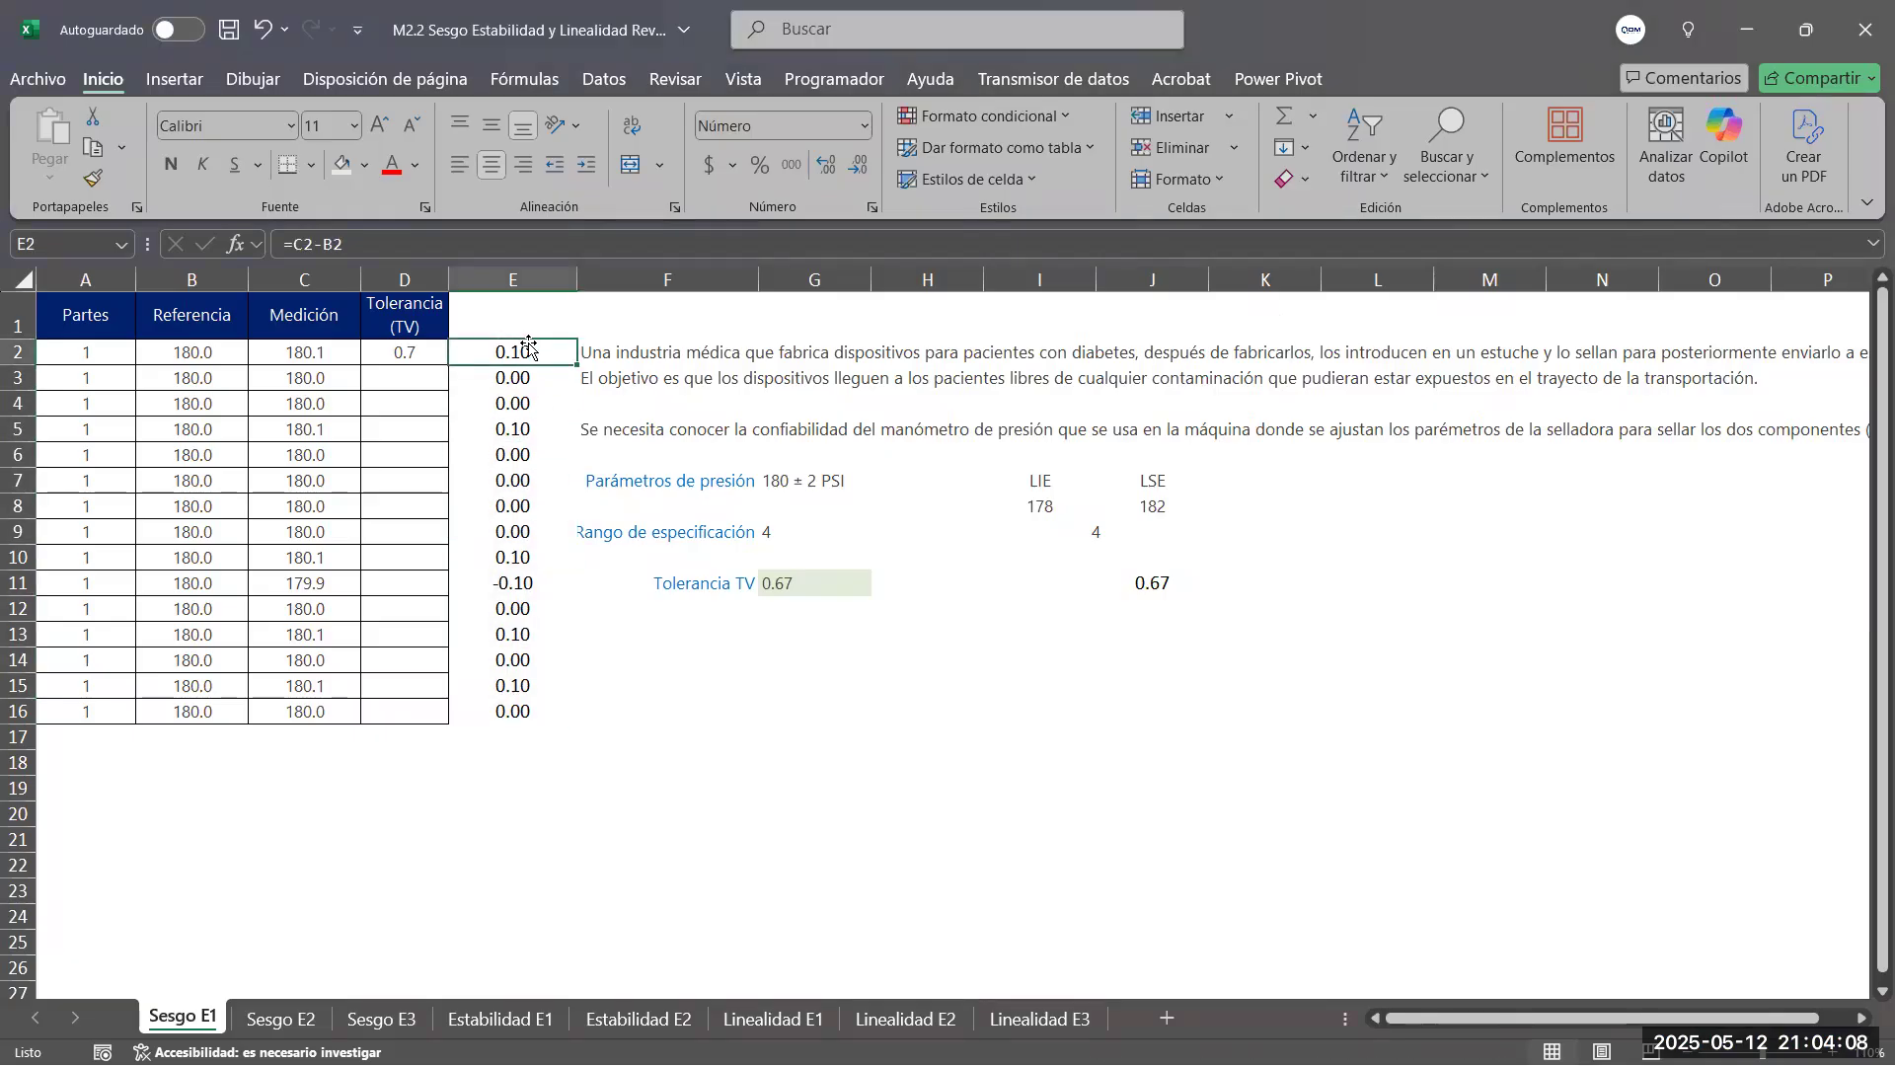
pyautogui.click(366, 166)
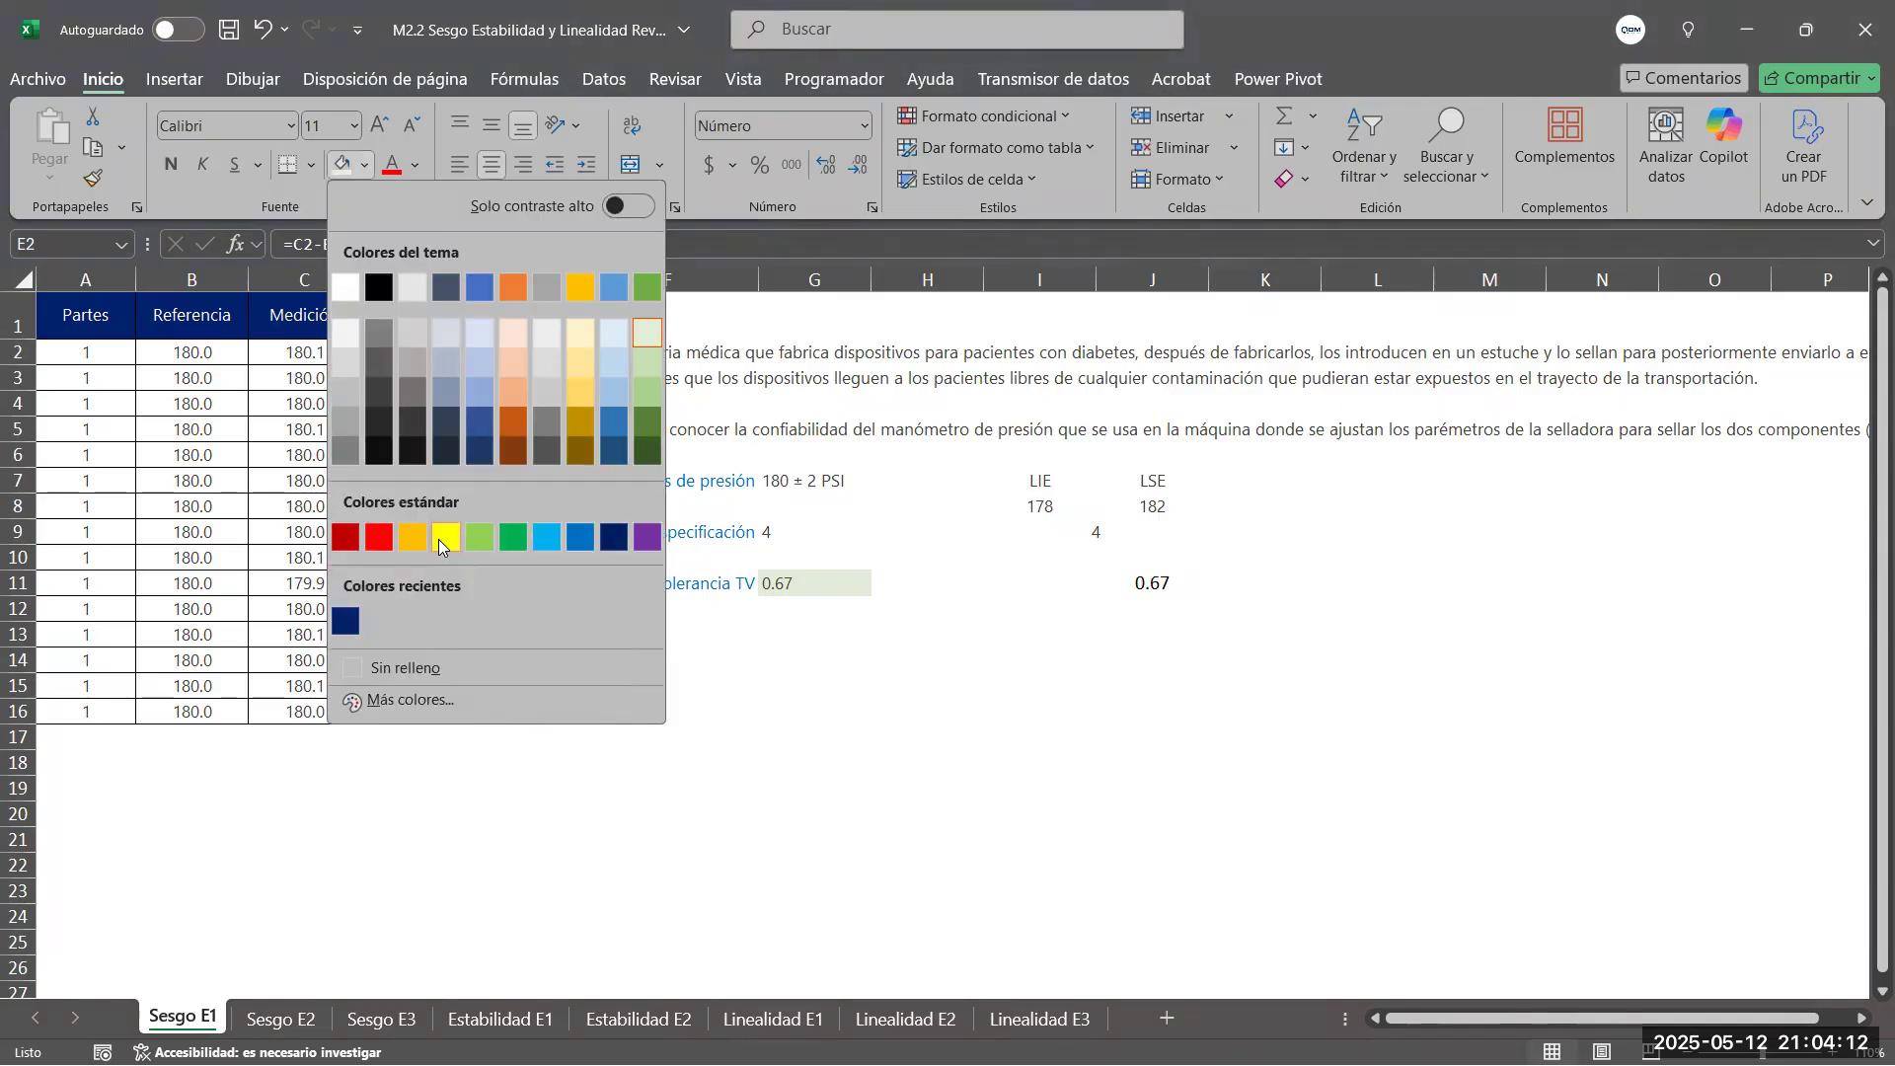
pyautogui.click(446, 538)
pyautogui.click(530, 582)
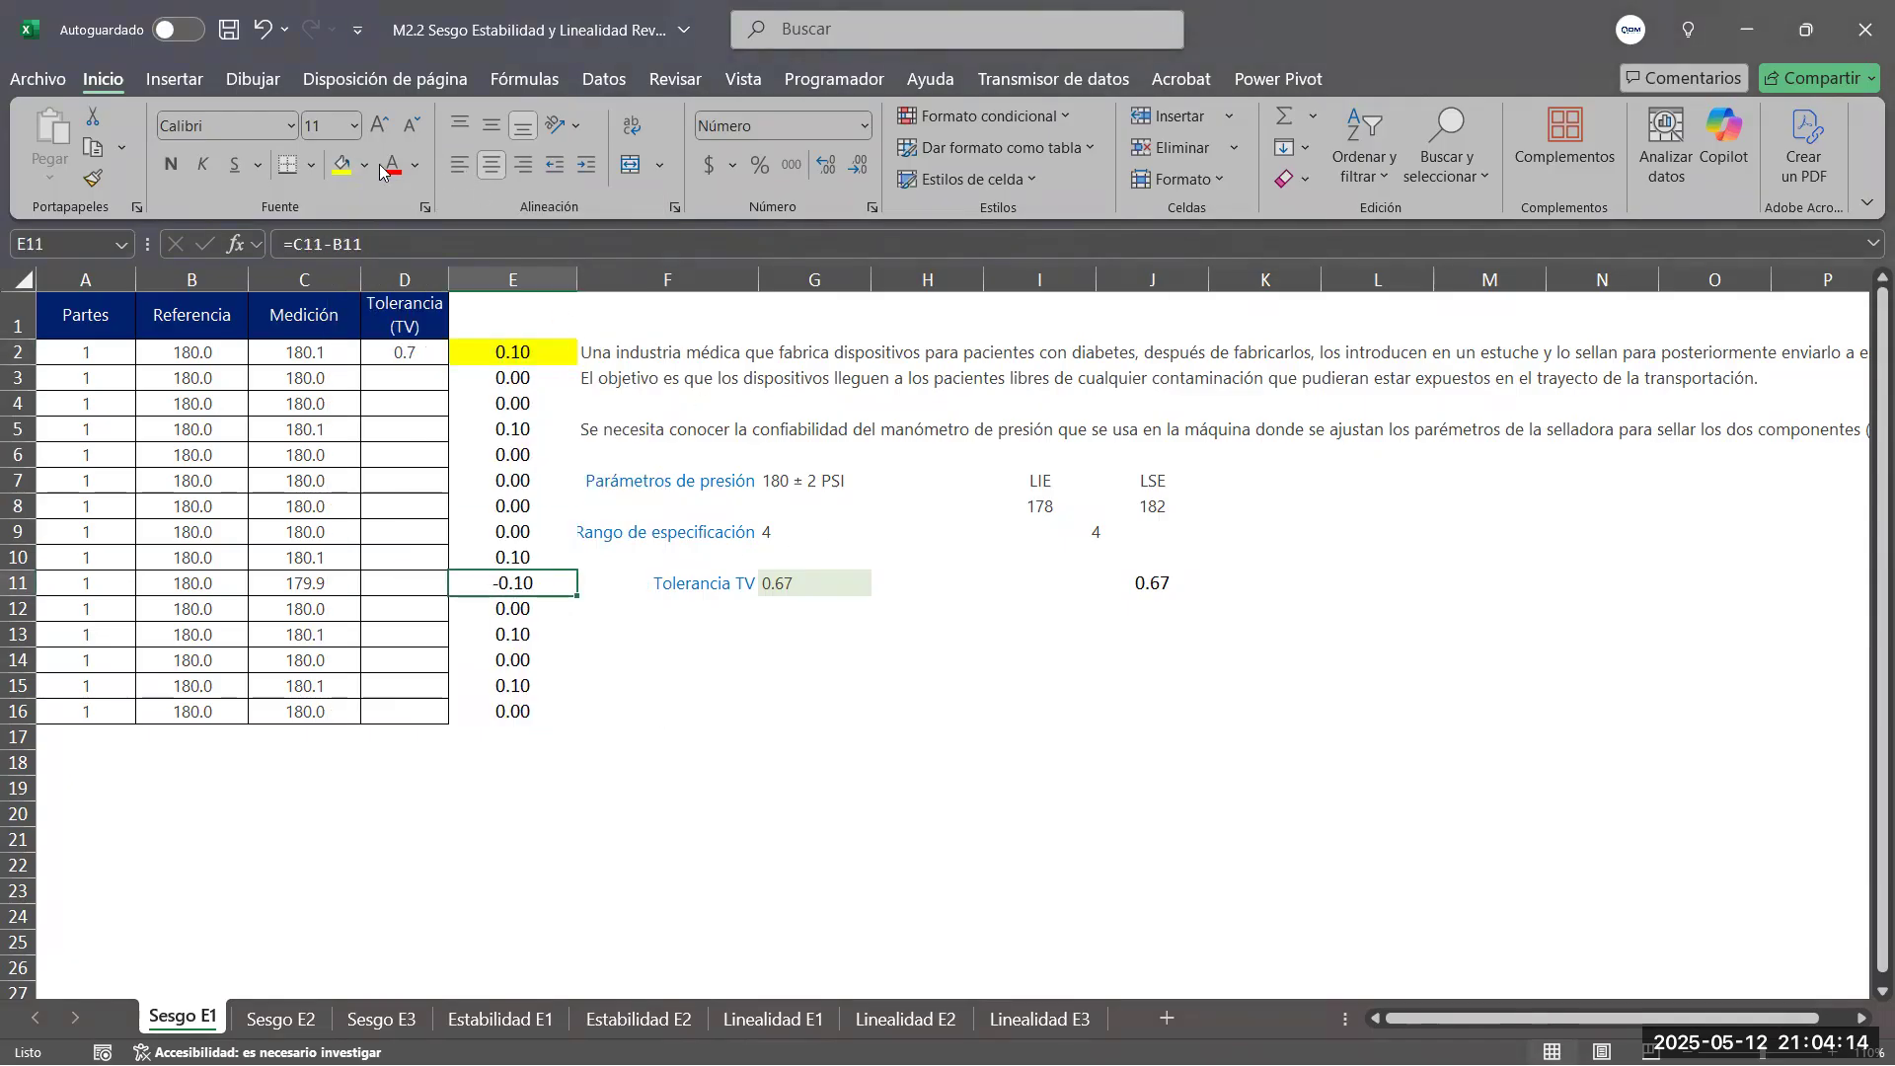
pyautogui.click(341, 166)
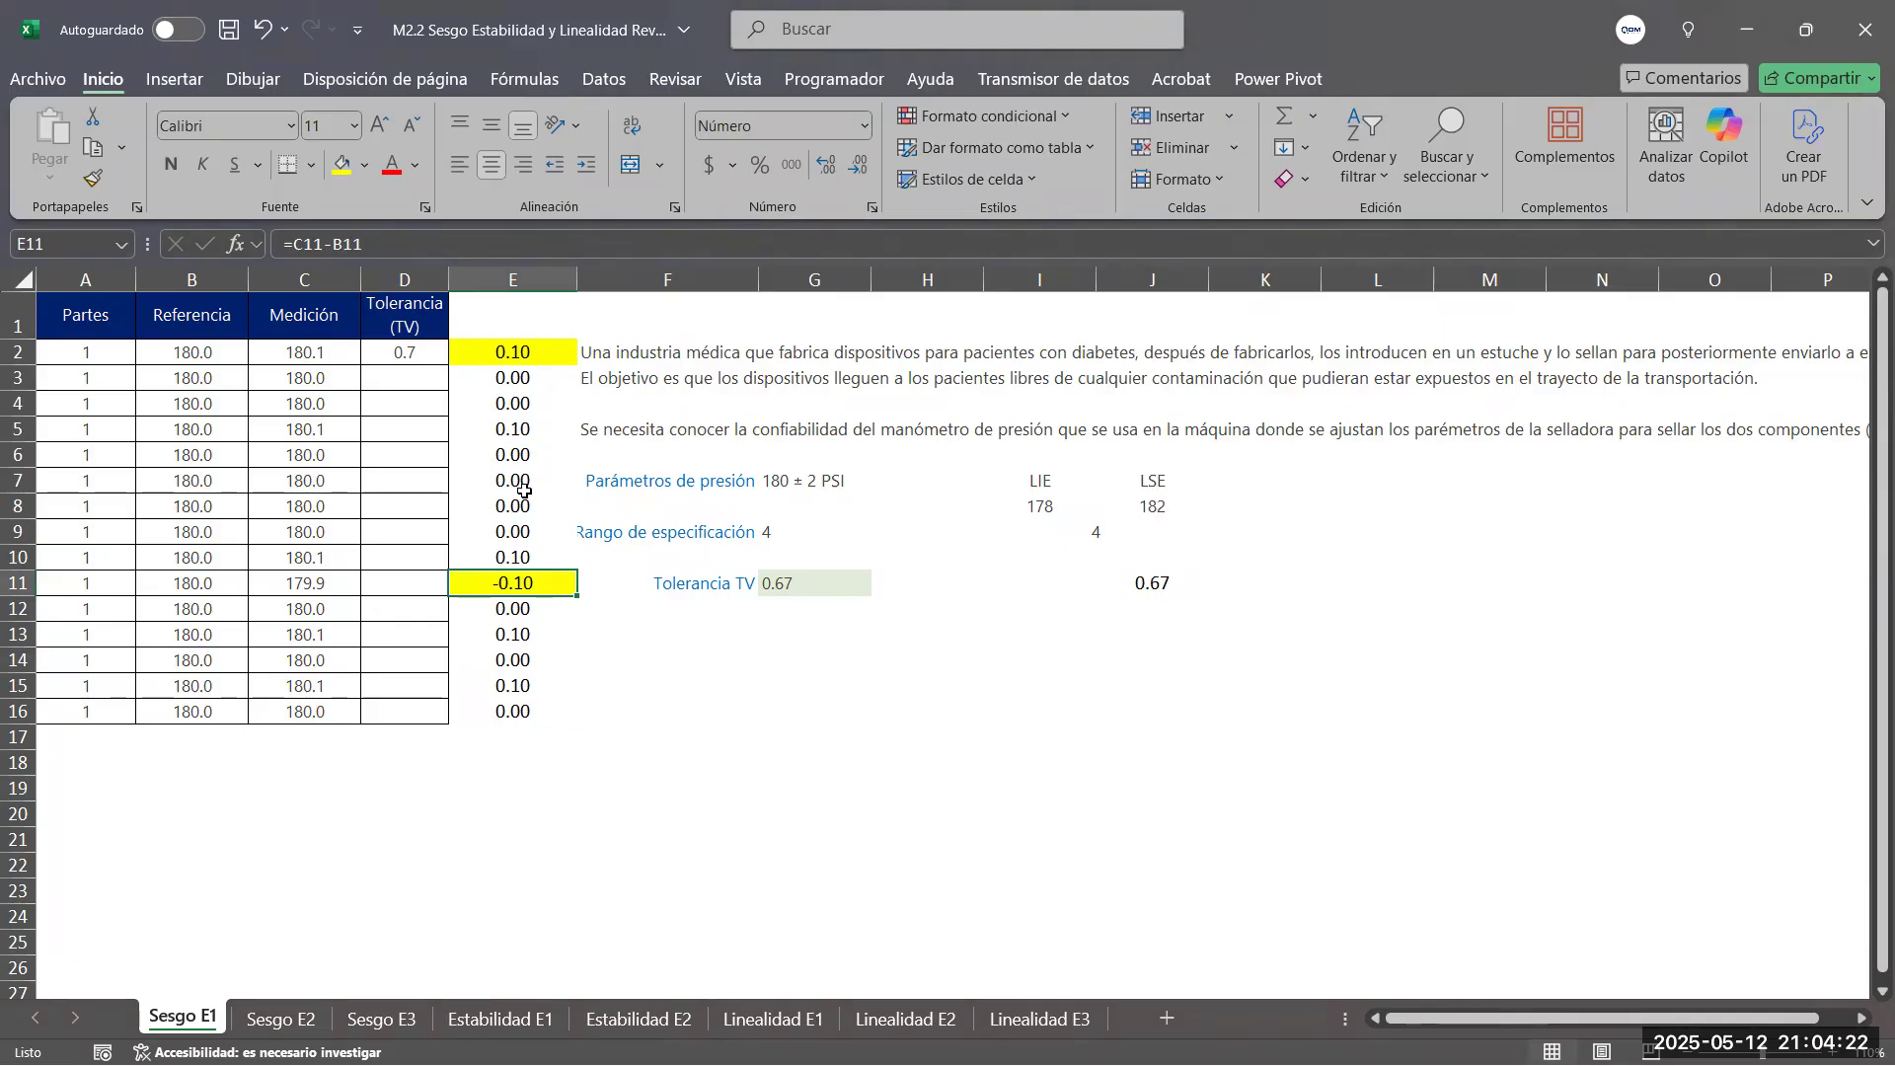
# Review the zero-bias readings in column E and compare them with the points on the Minitab graph
pyautogui.moveTo(530, 452); pyautogui.dragTo(519, 507)
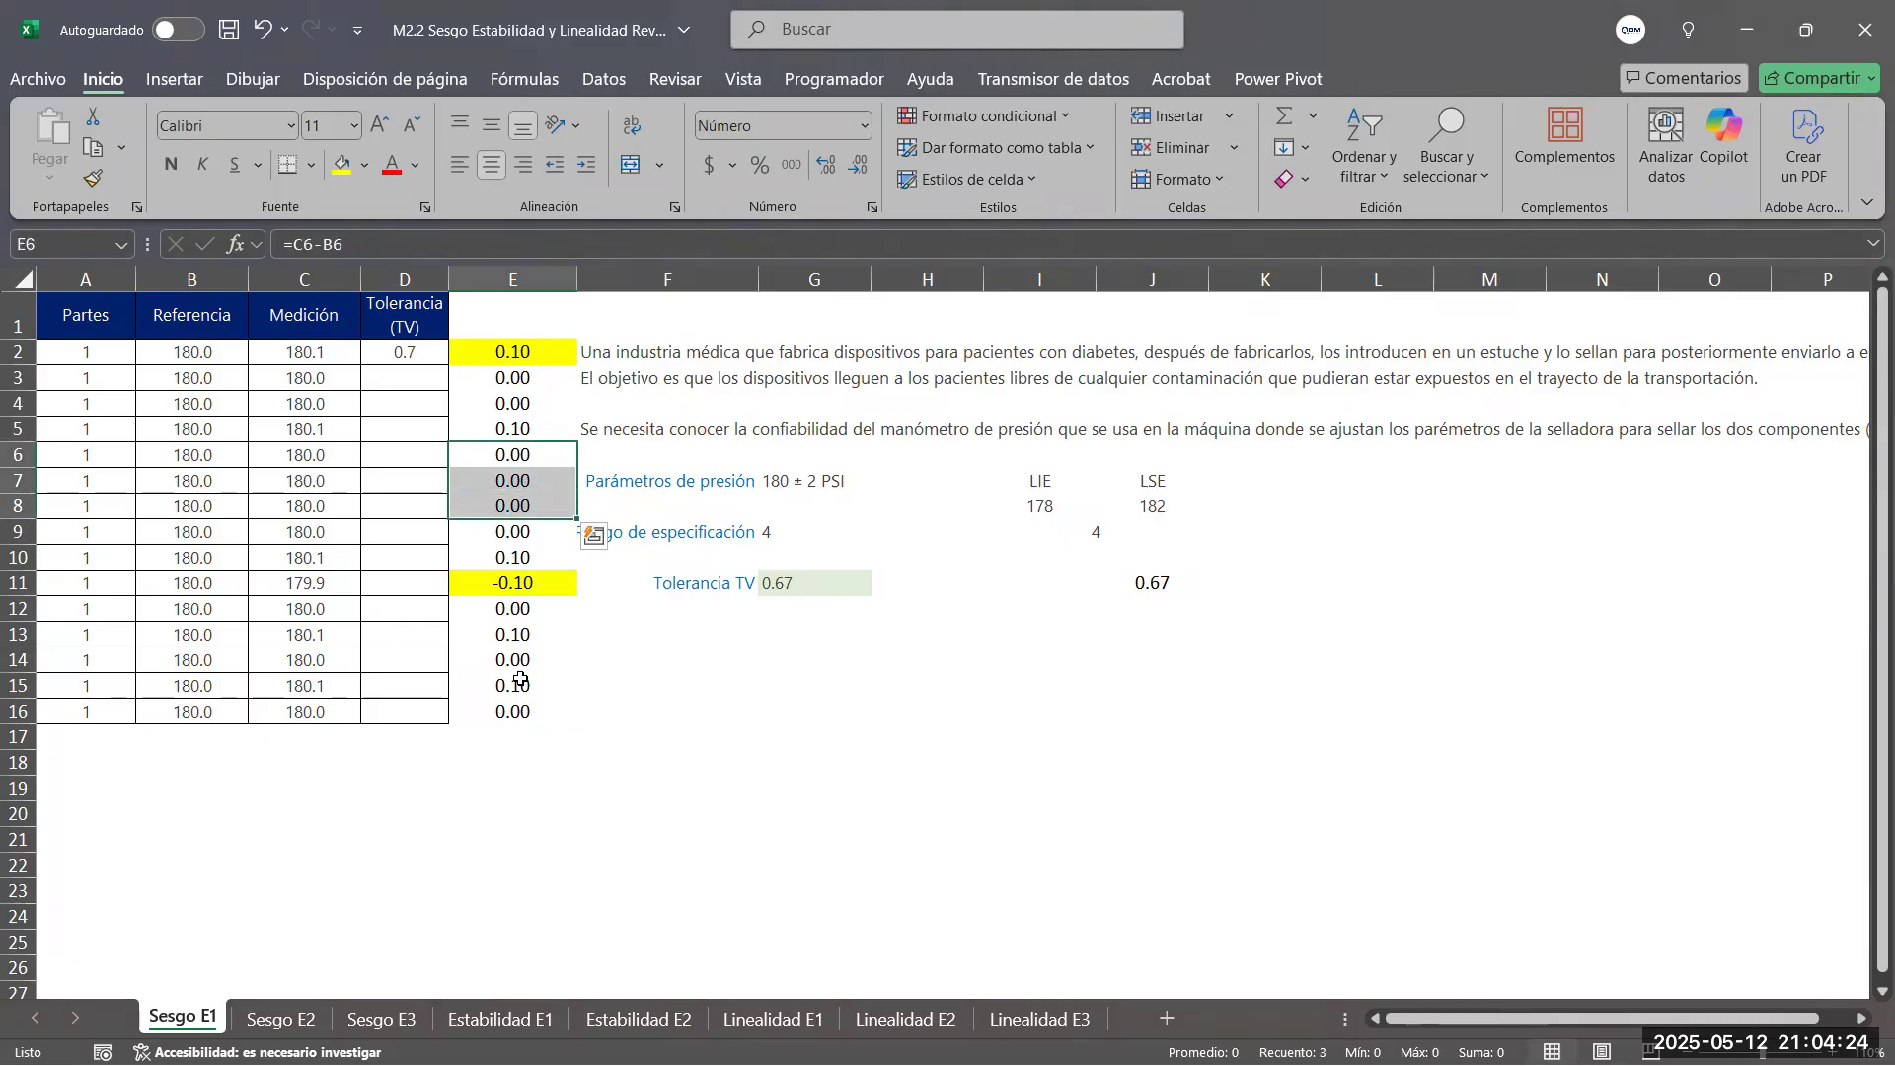
pyautogui.click(527, 665)
pyautogui.click(516, 709)
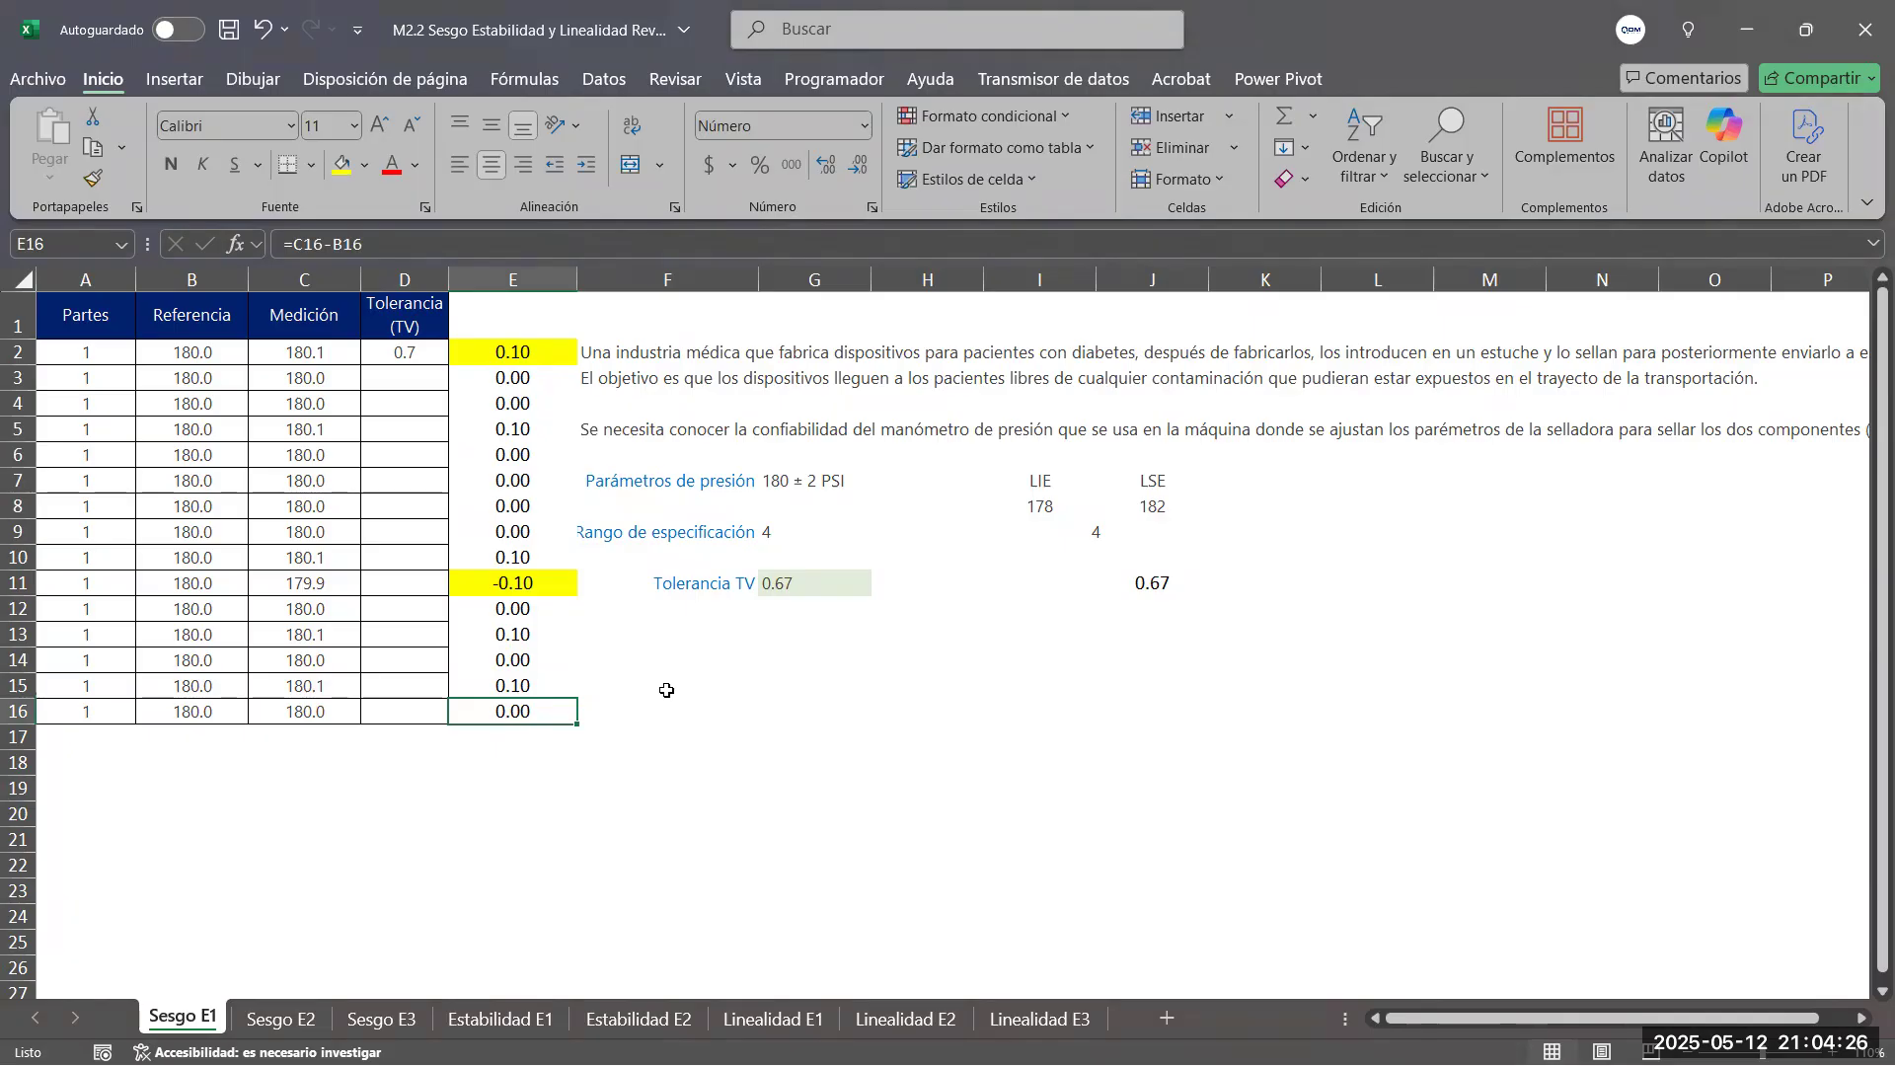
pyautogui.hotkey('alt', 'Tab')
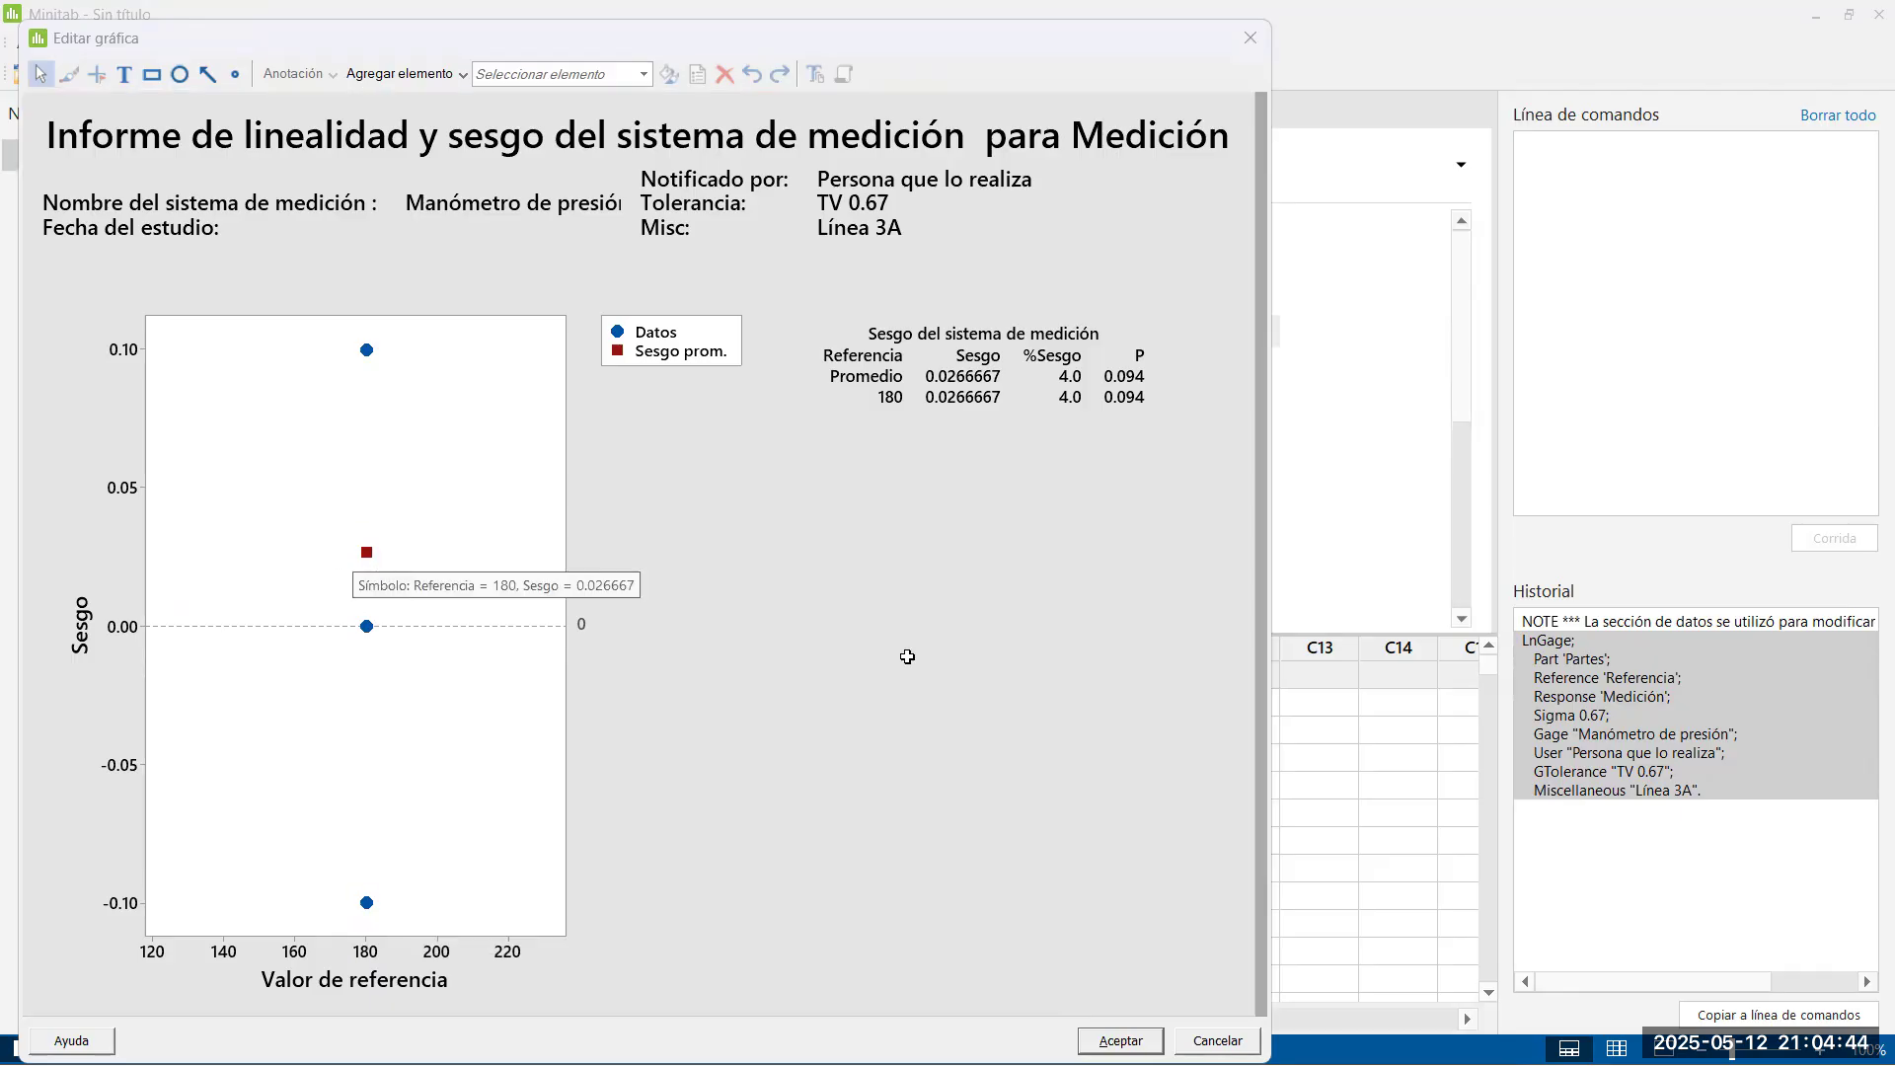
# Back in Excel, calculate the average bias in E18 with =PROMEDIO(E2:E16)
pyautogui.hotkey('alt', 'Tab')
pyautogui.click(524, 759)
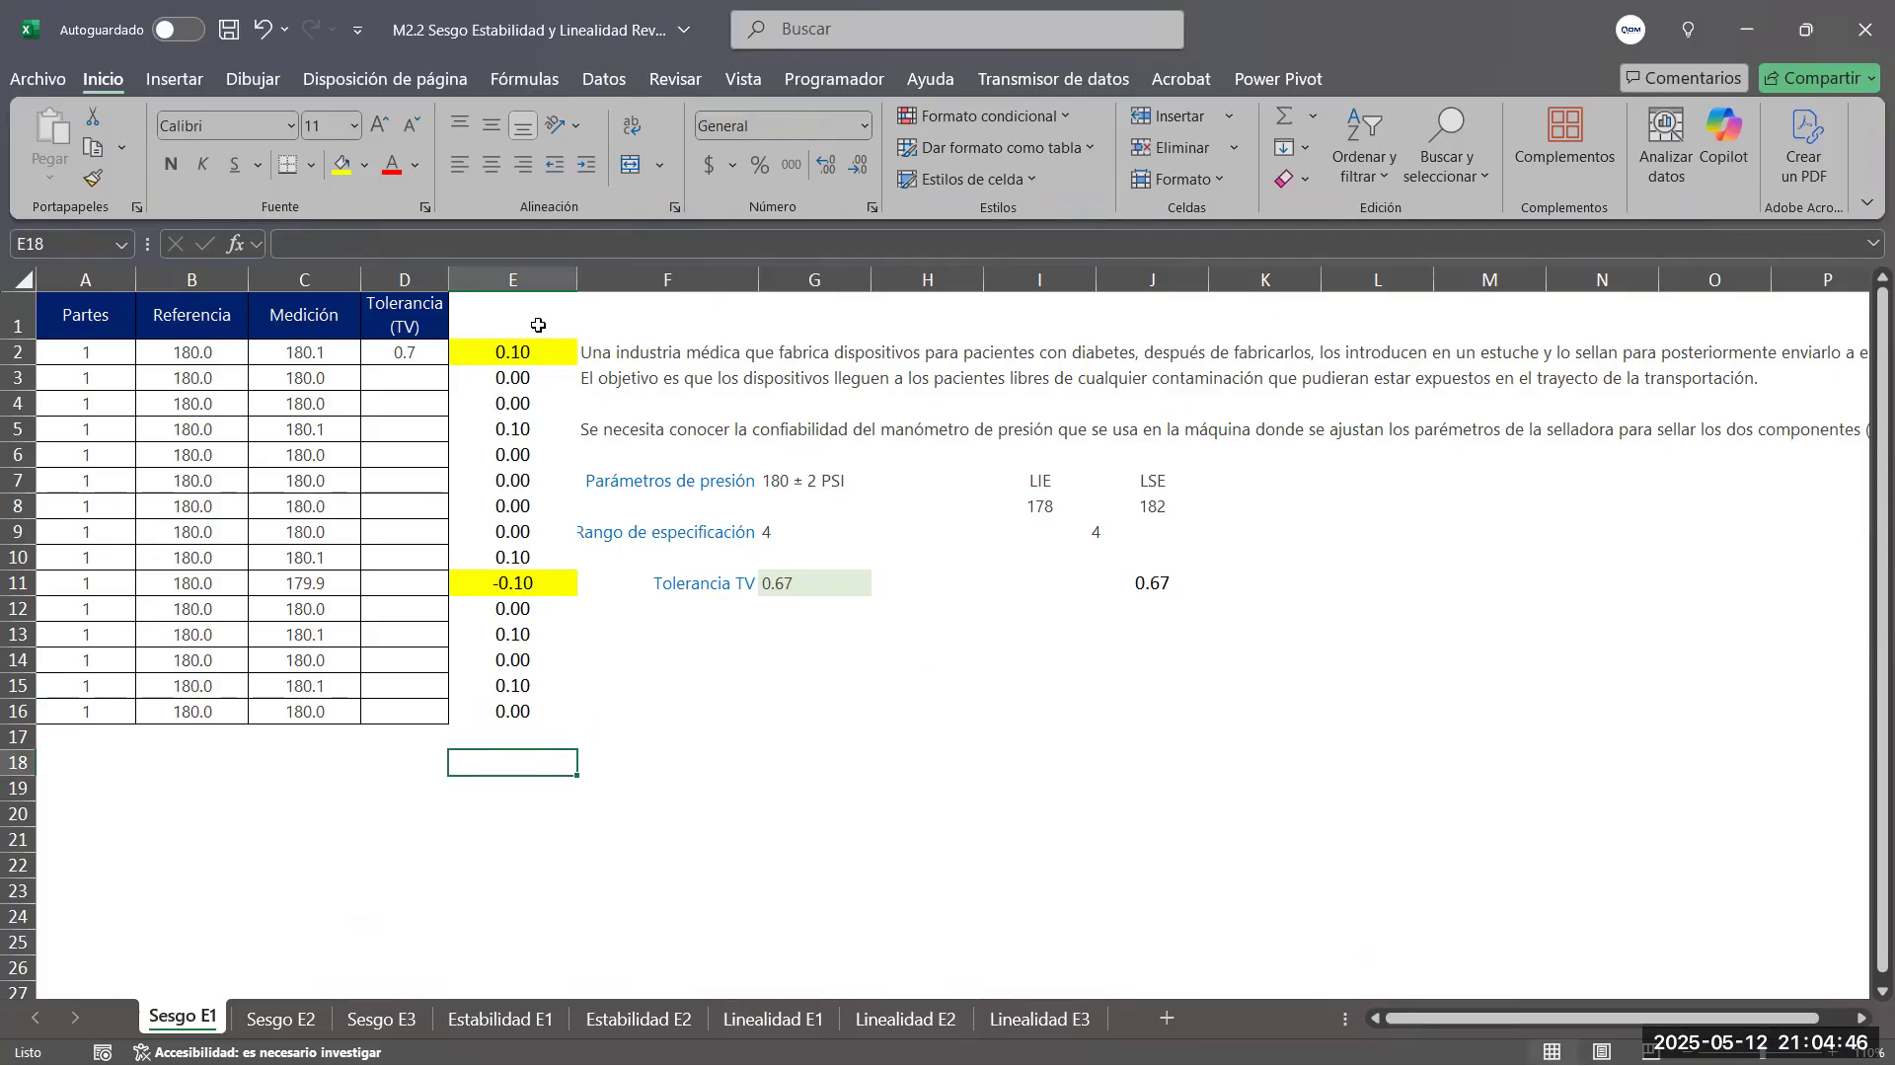
pyautogui.write('=prome')
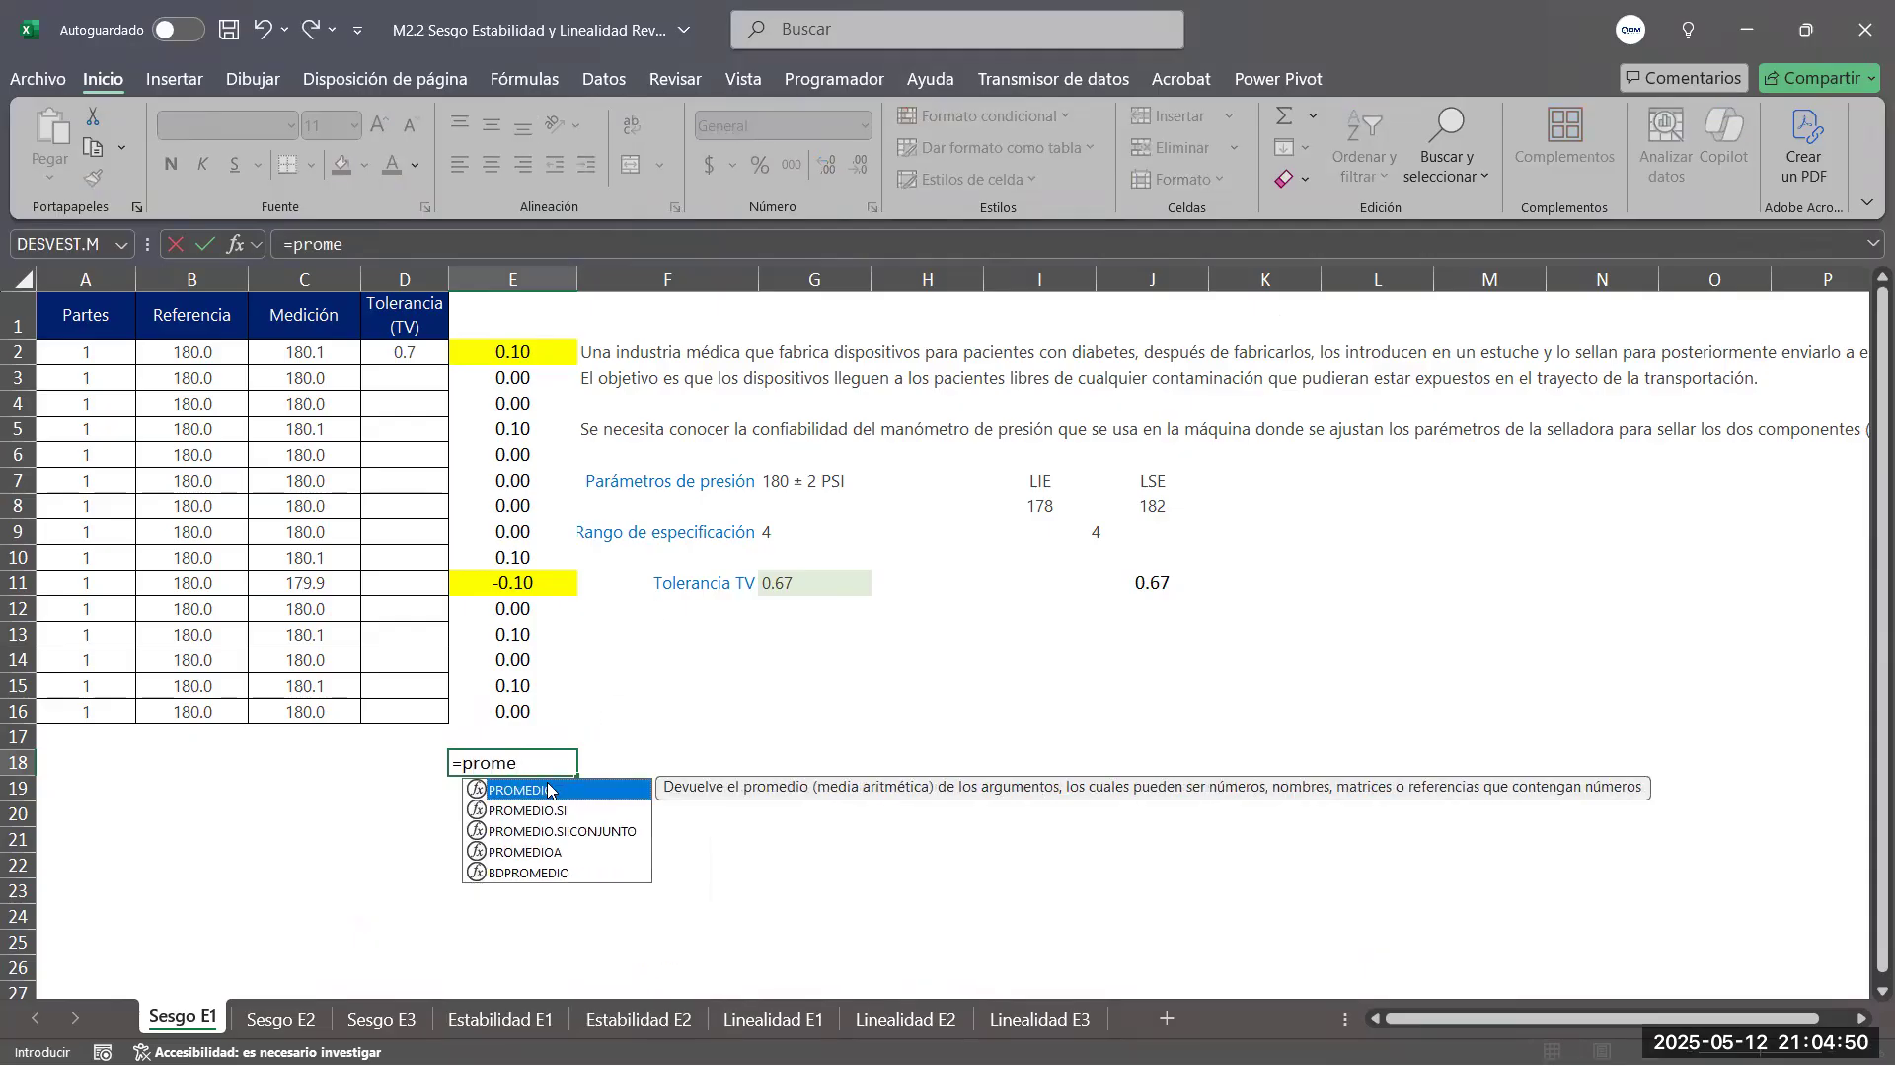
pyautogui.doubleClick(550, 790)
pyautogui.moveTo(534, 352); pyautogui.dragTo(525, 705)
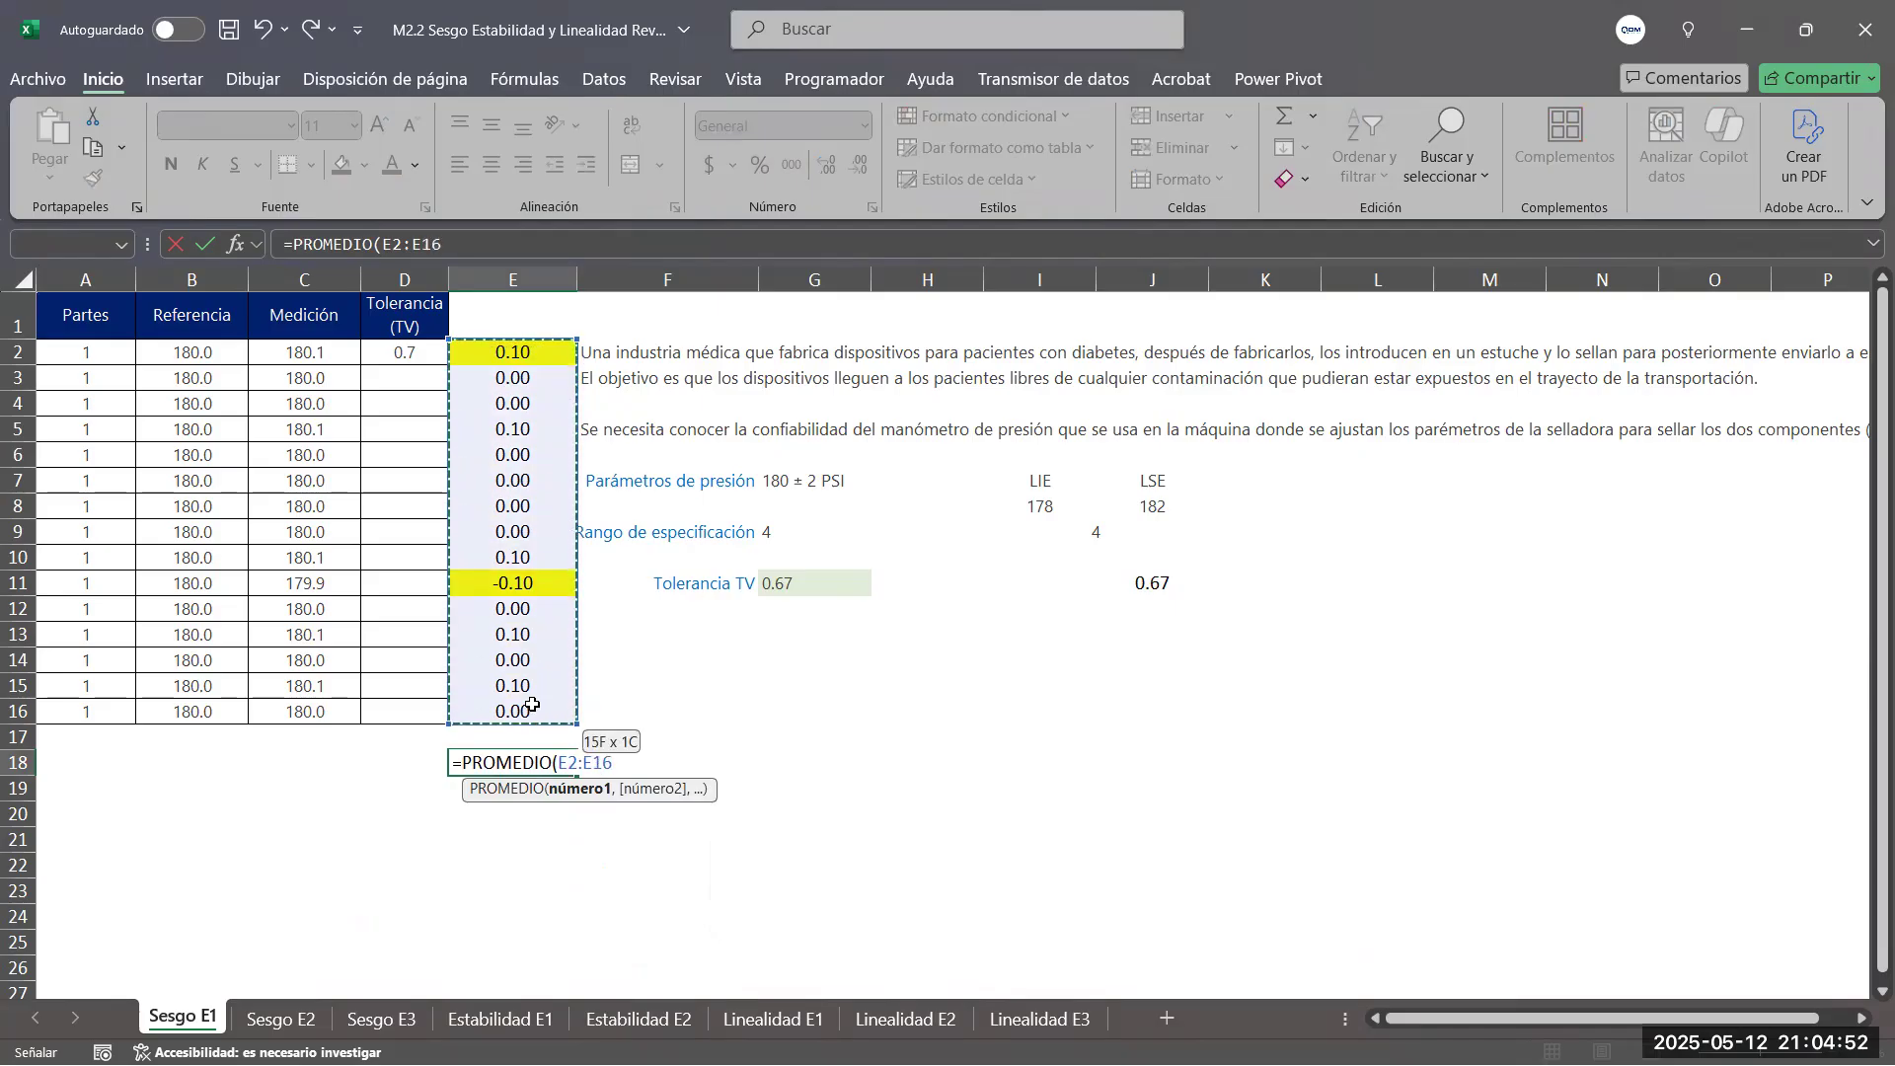
pyautogui.press('Return')
# Display the average bias in E18 centered with seven decimal places, comparing it with the bias in the Minitab report
pyautogui.click(553, 761)
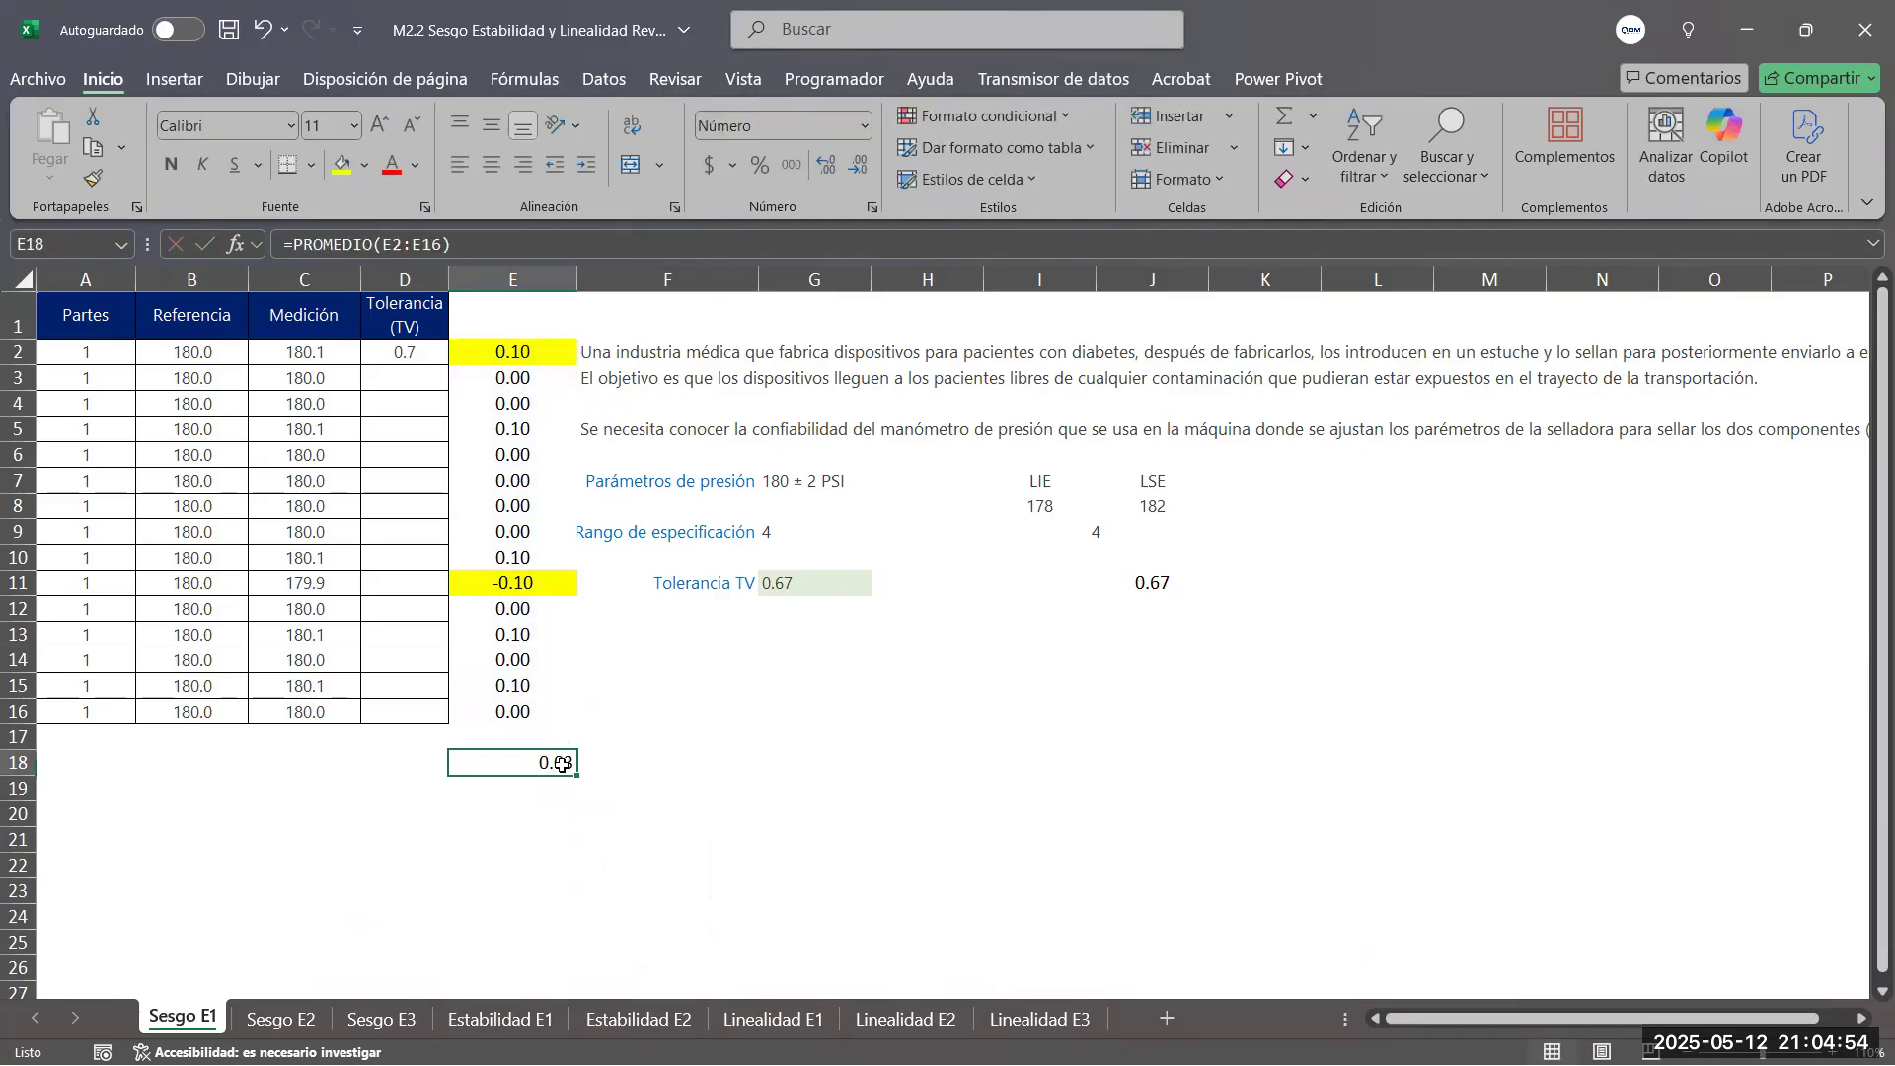
pyautogui.click(826, 166)
pyautogui.click(826, 166)
pyautogui.click(826, 166)
pyautogui.click(826, 166)
pyautogui.click(826, 171)
pyautogui.hotkey('alt', 'Tab')
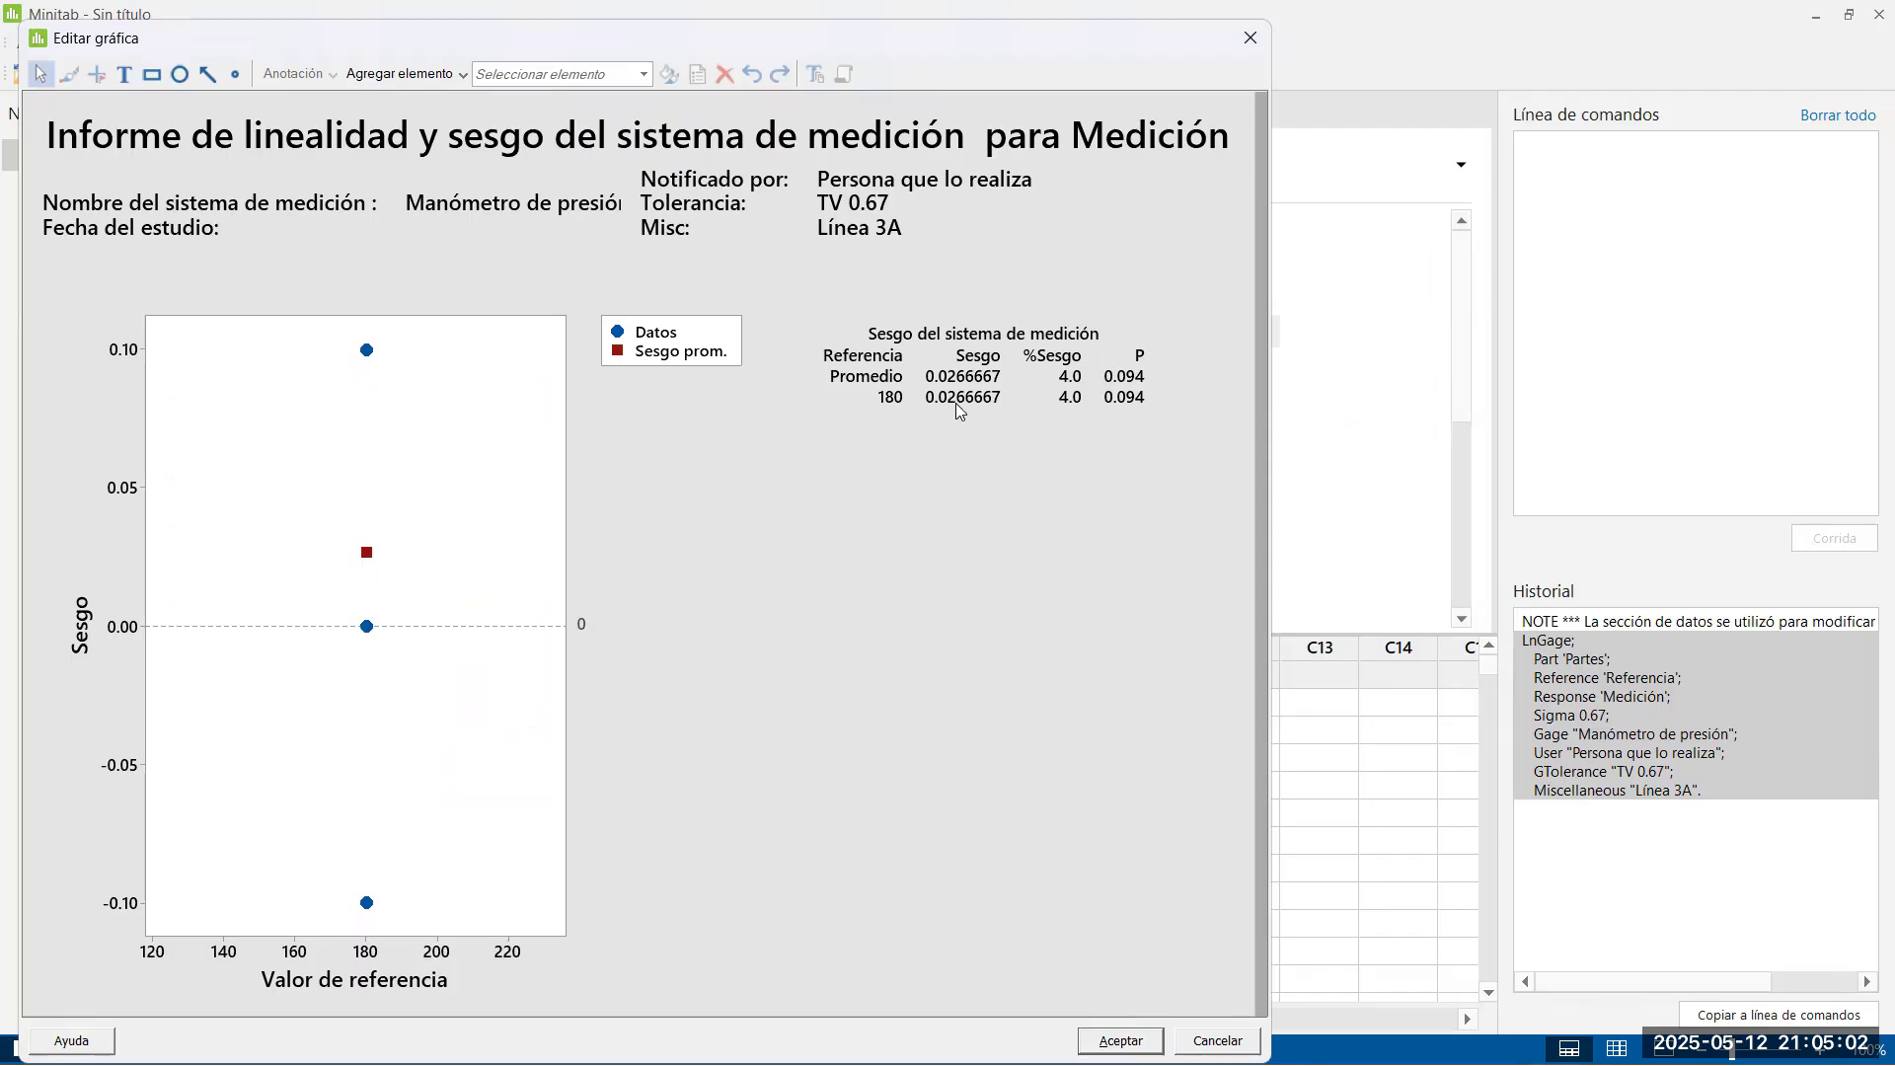
pyautogui.hotkey('alt', 'Tab')
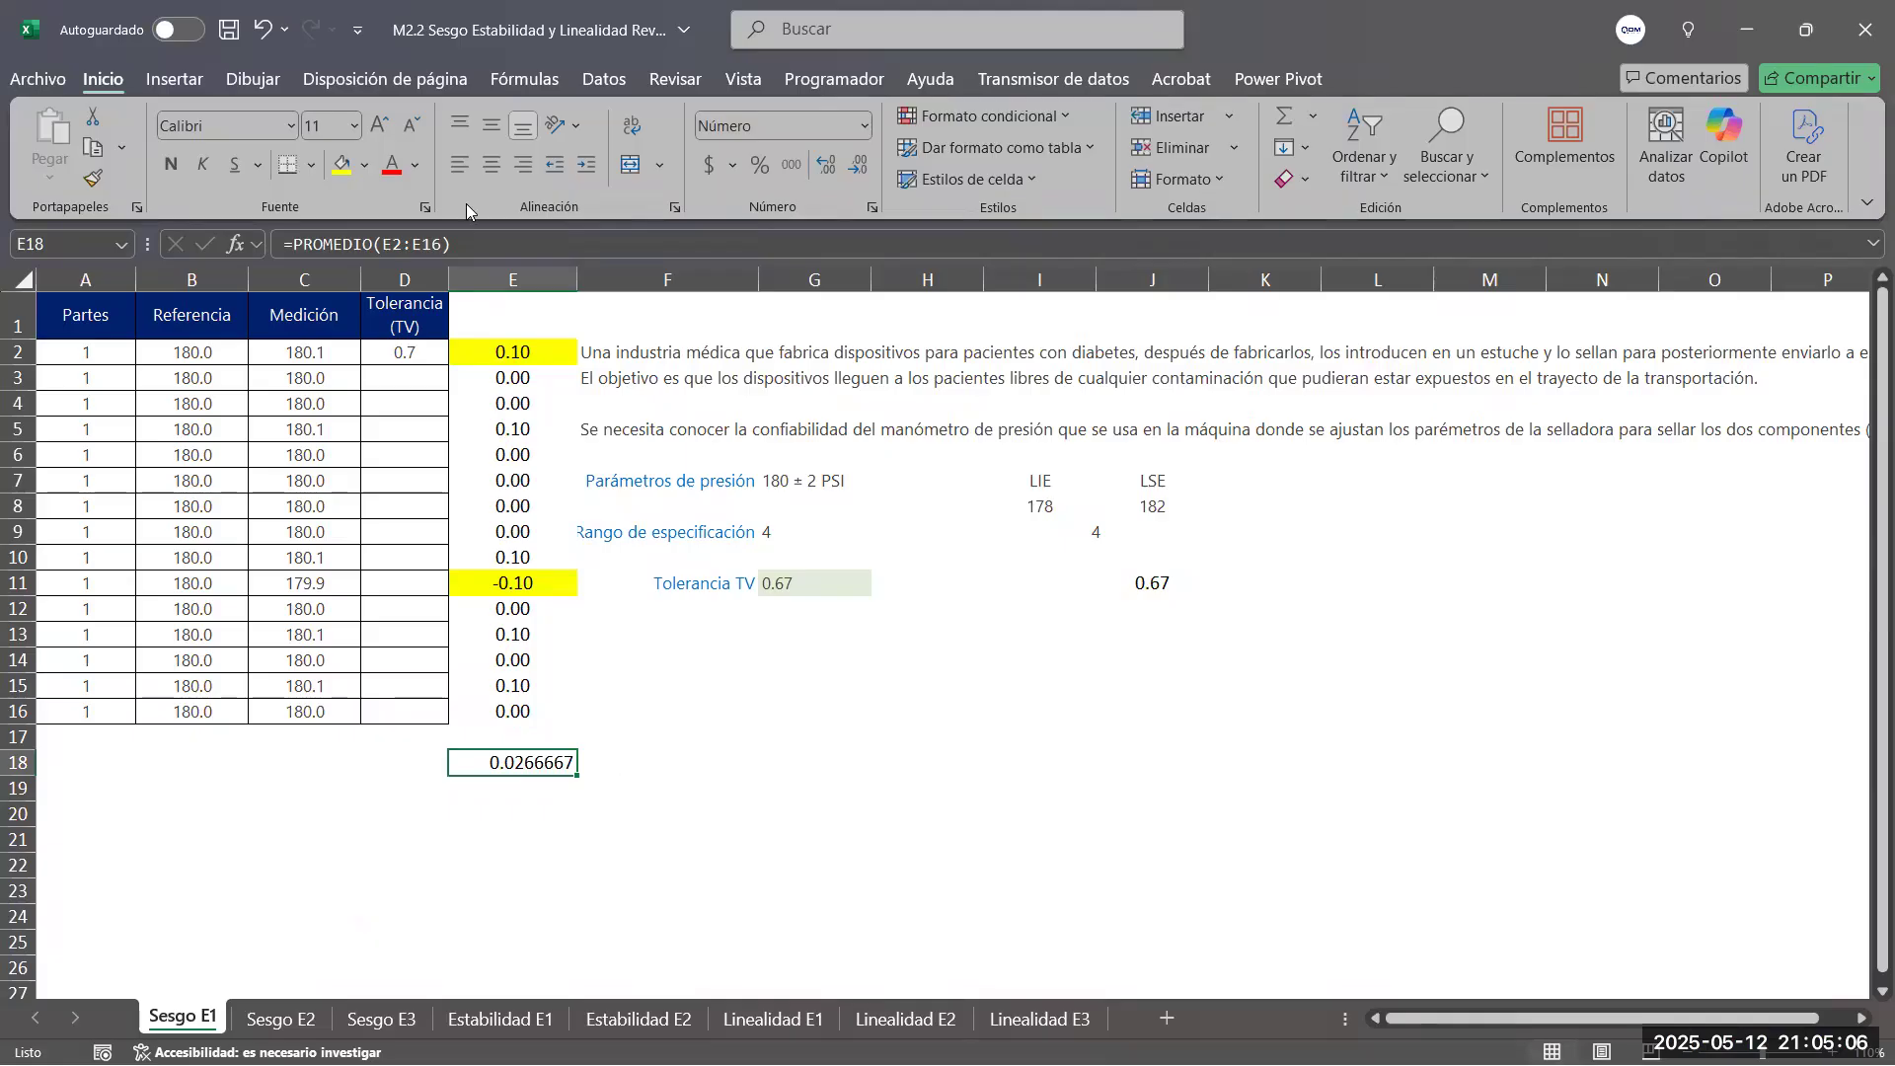
pyautogui.click(672, 846)
# Check the report's %Sesgo column, then calculate the percent bias in F18 of the Excel sheet with =100*(E18/G11)
pyautogui.hotkey('alt', 'Tab')
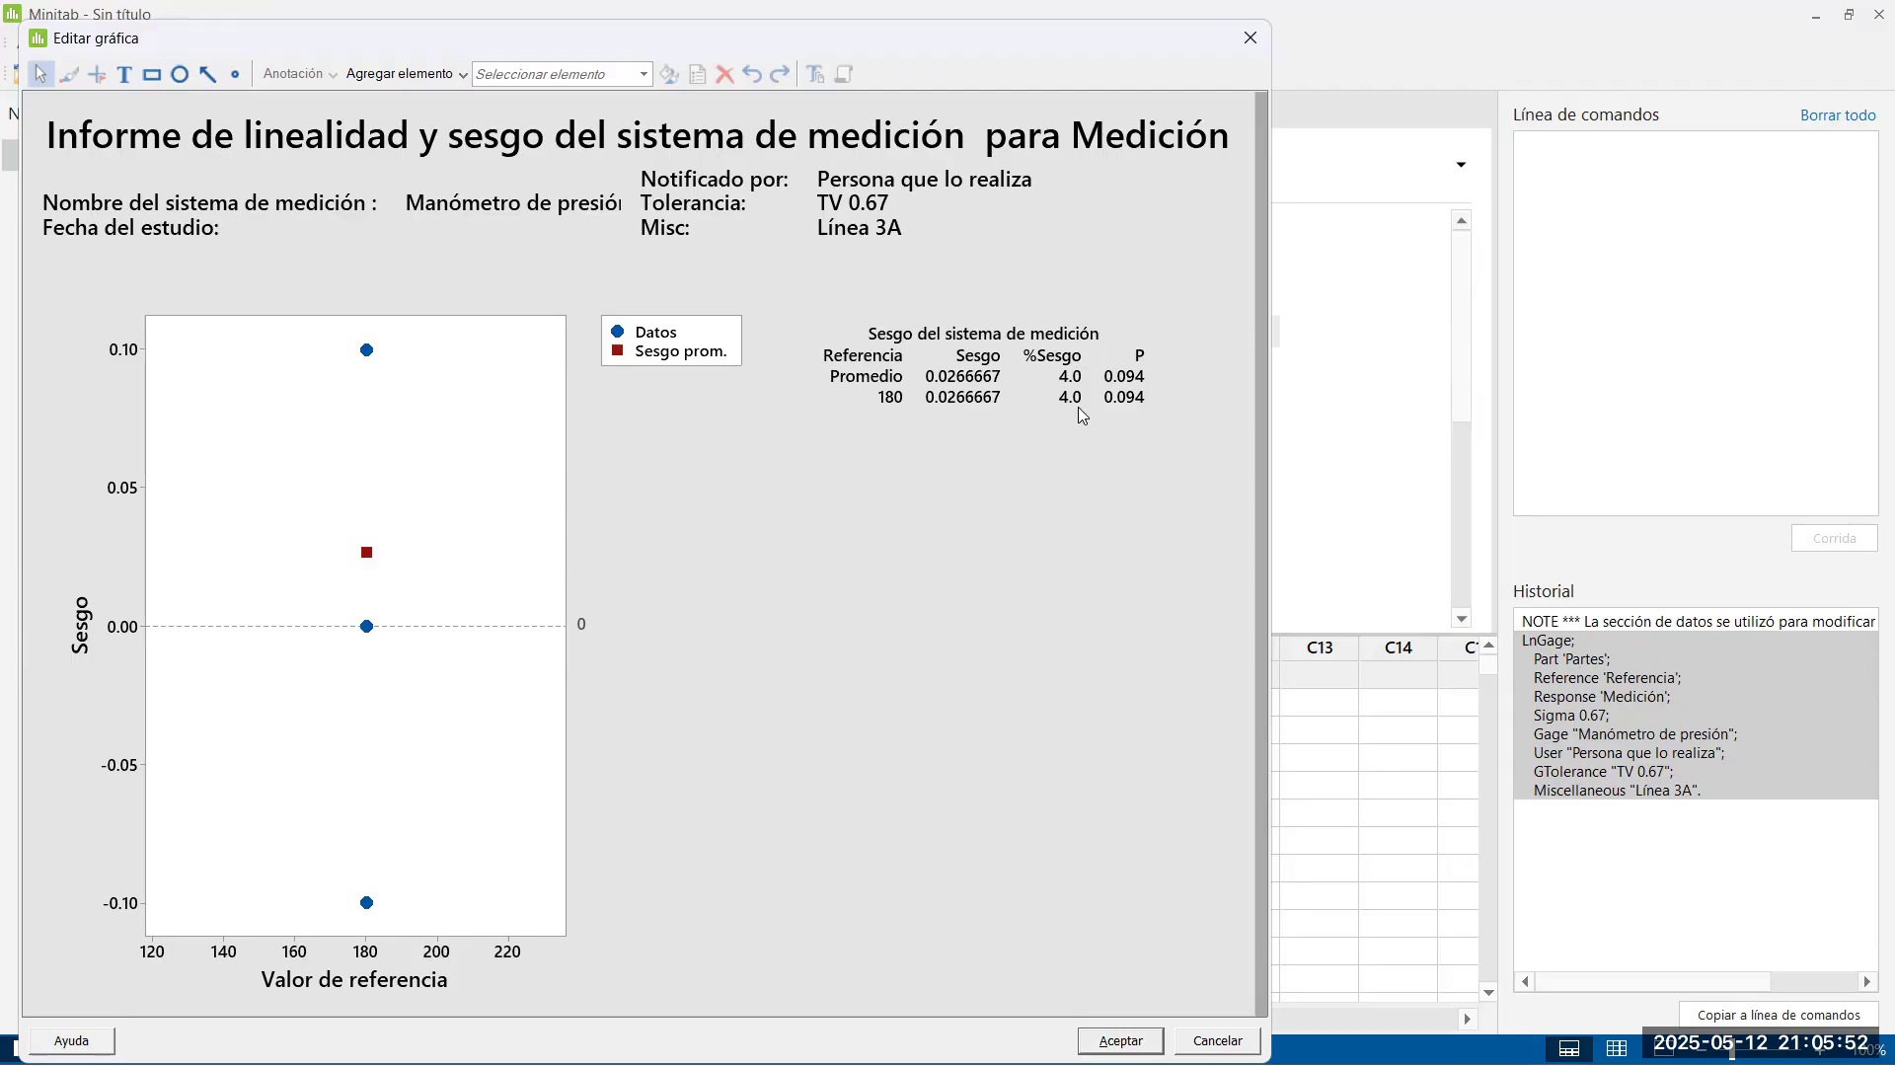
pyautogui.hotkey('alt', 'Tab')
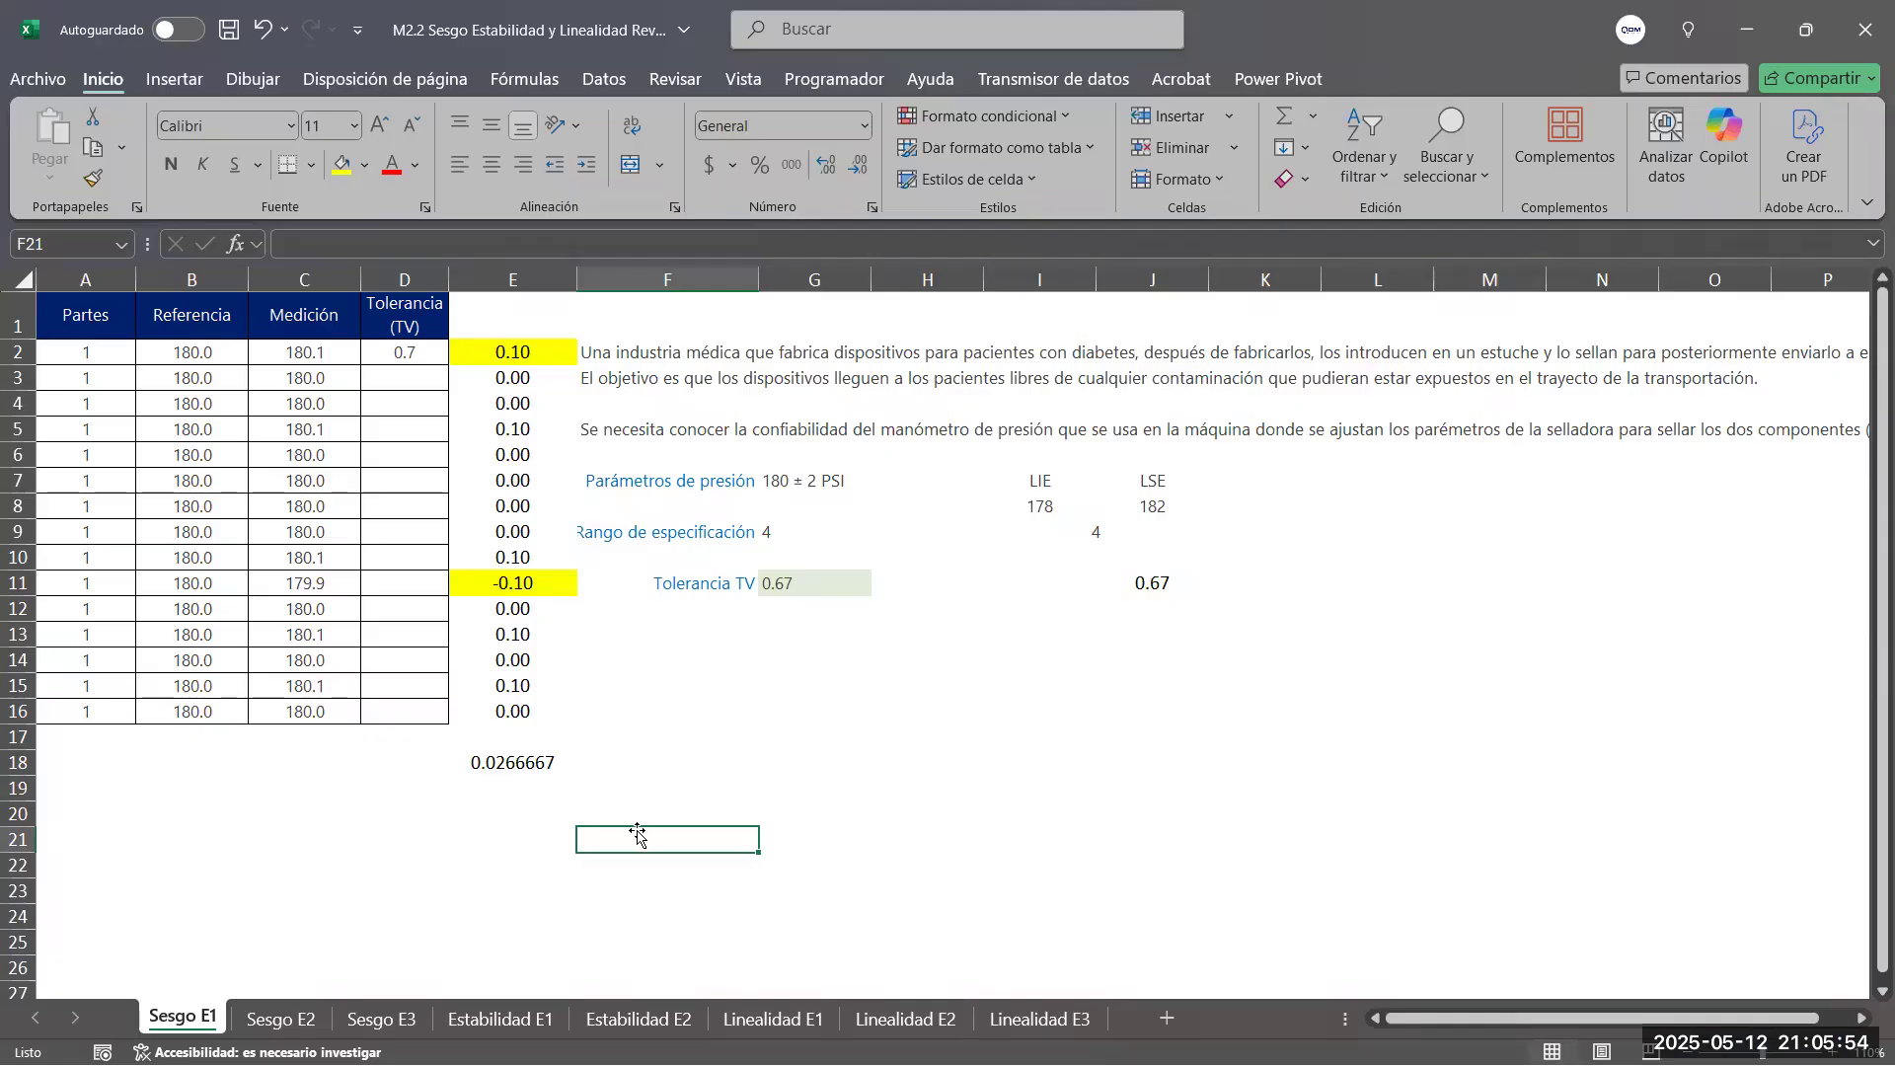
pyautogui.click(618, 762)
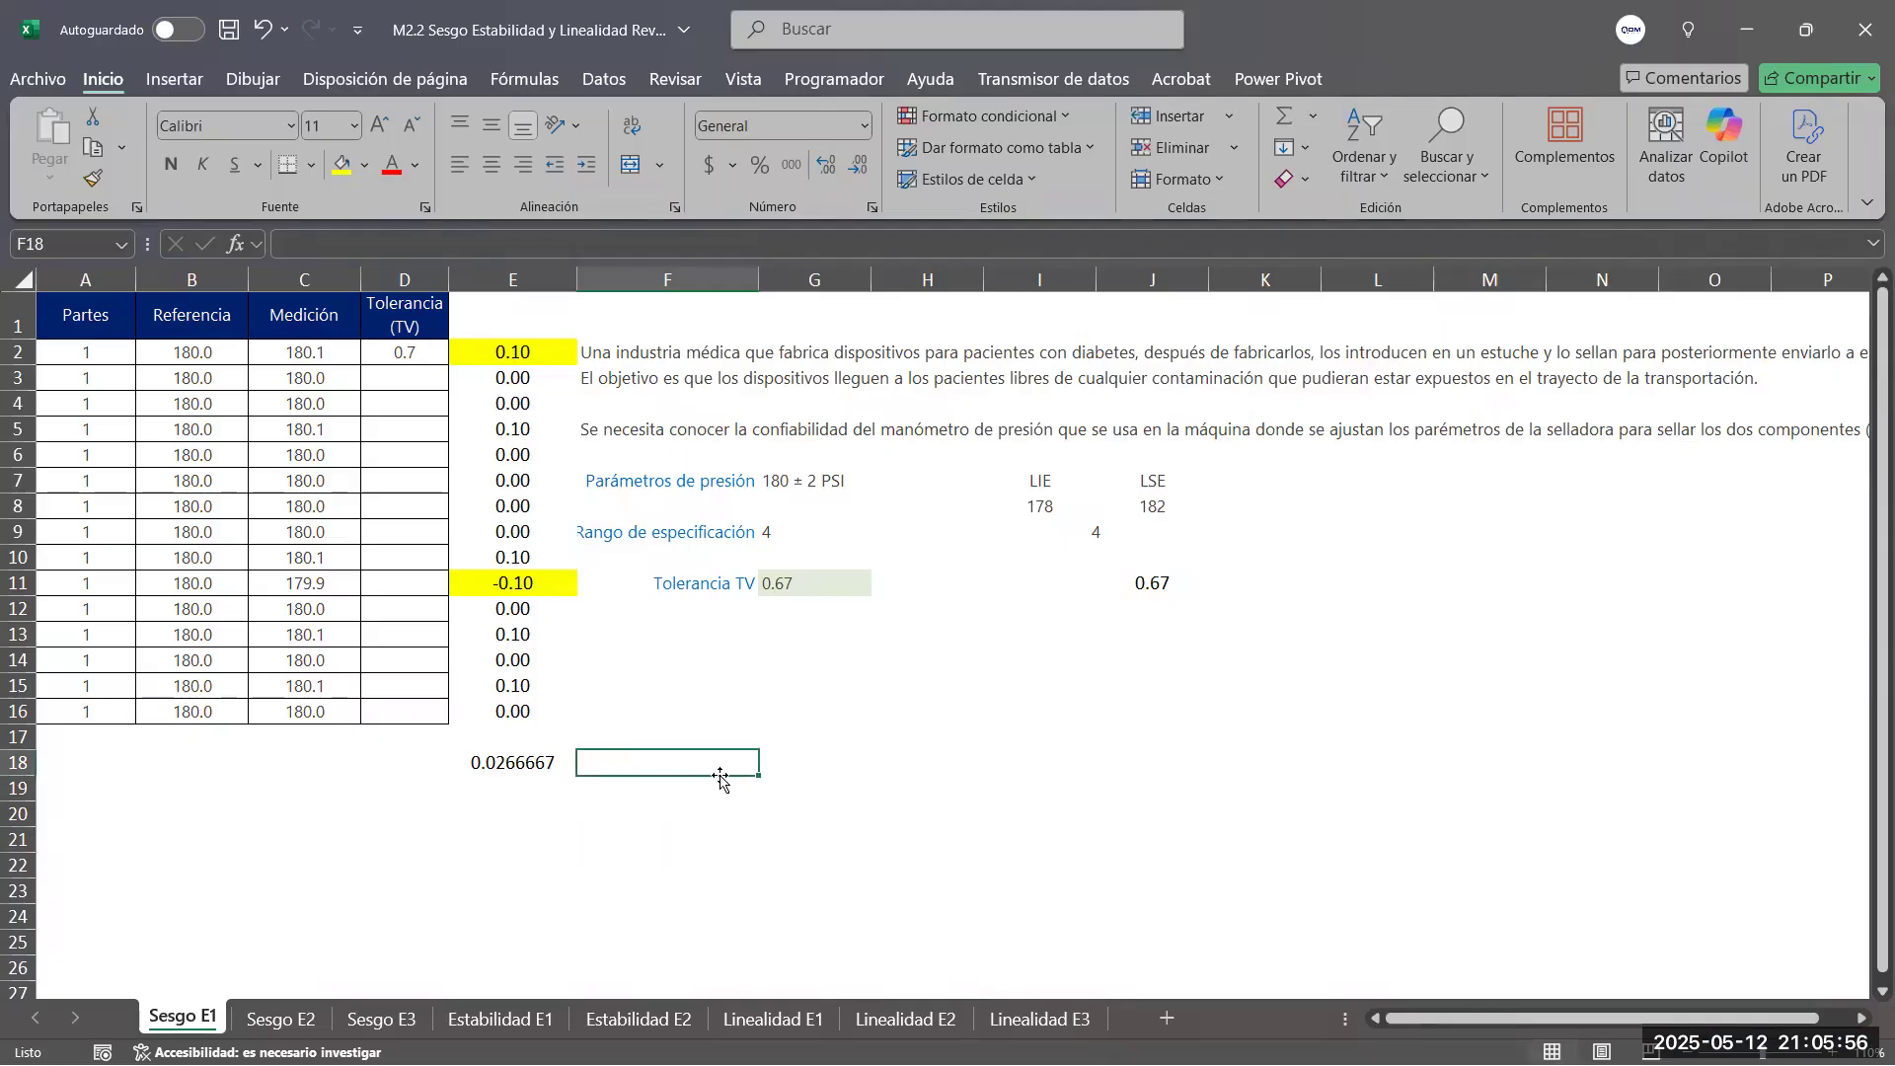
pyautogui.write('=1')
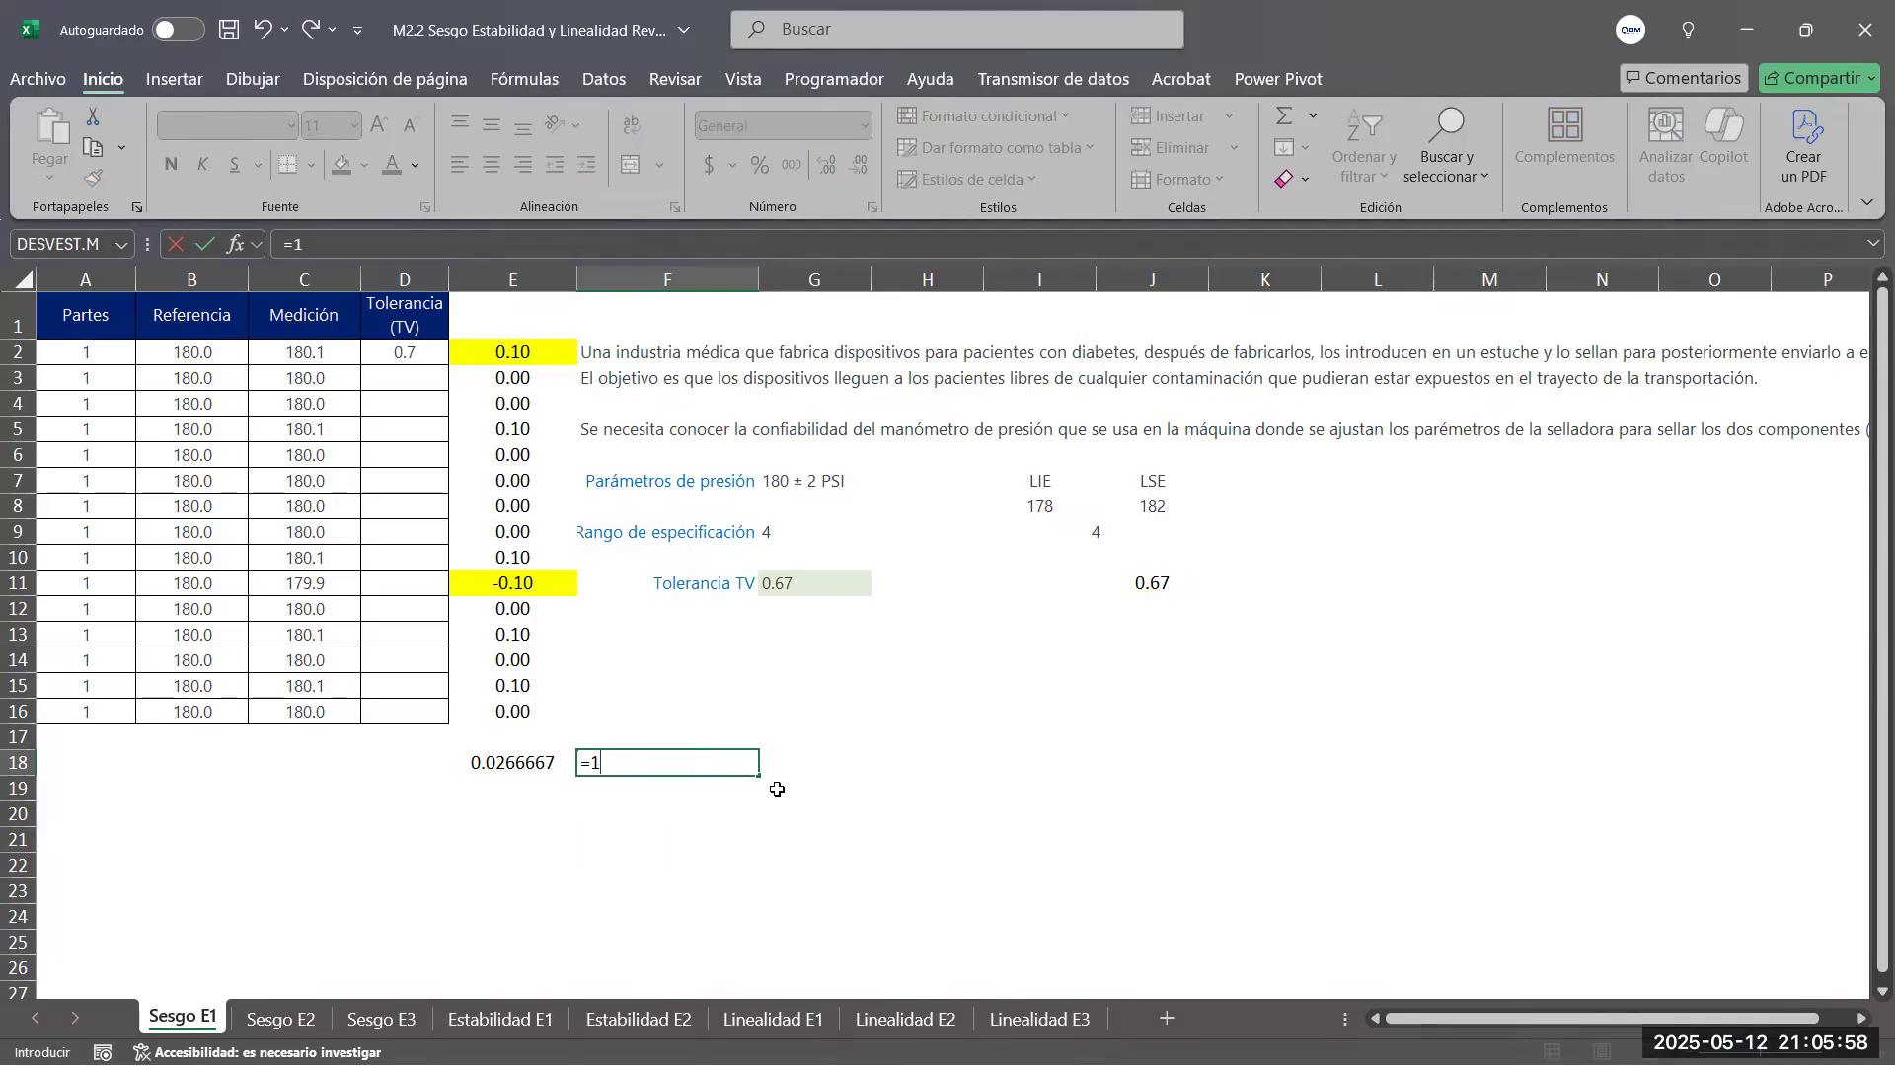
pyautogui.write('00*(')
pyautogui.click(510, 762)
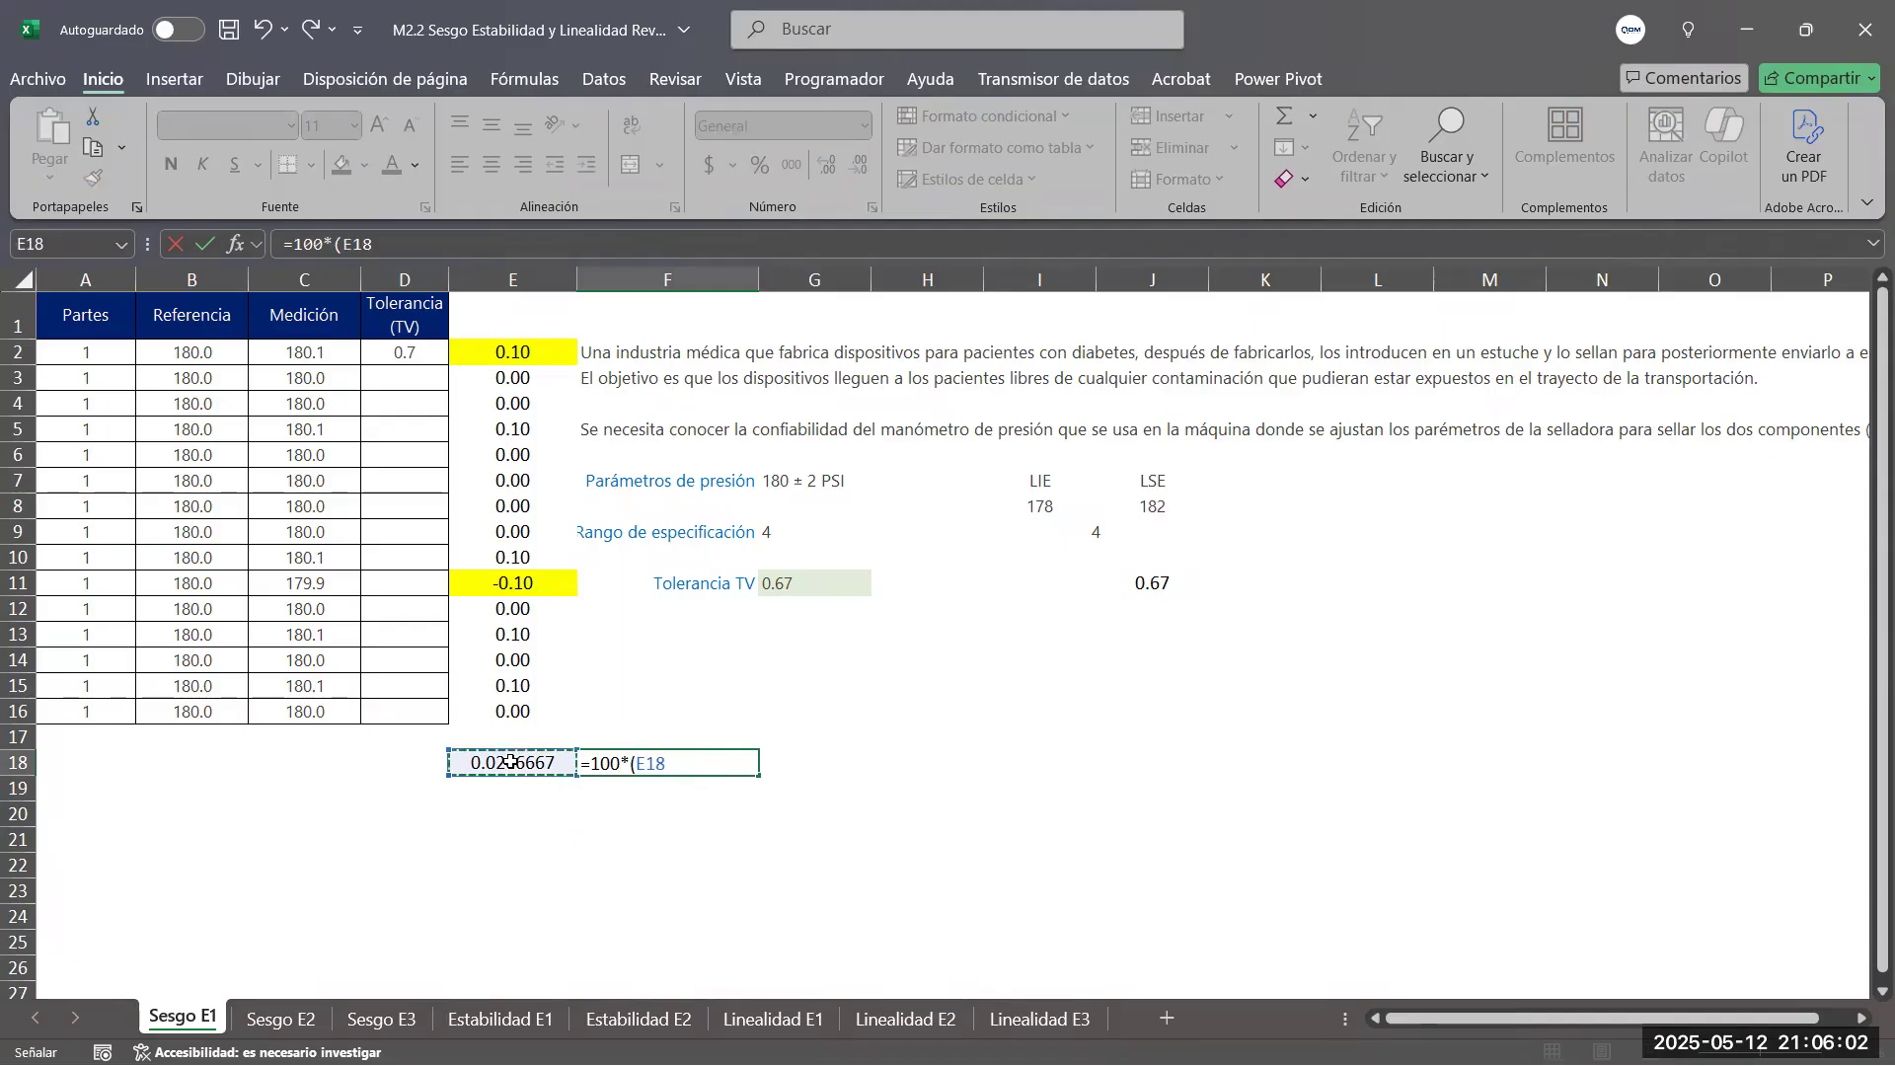
pyautogui.write('/')
pyautogui.click(799, 585)
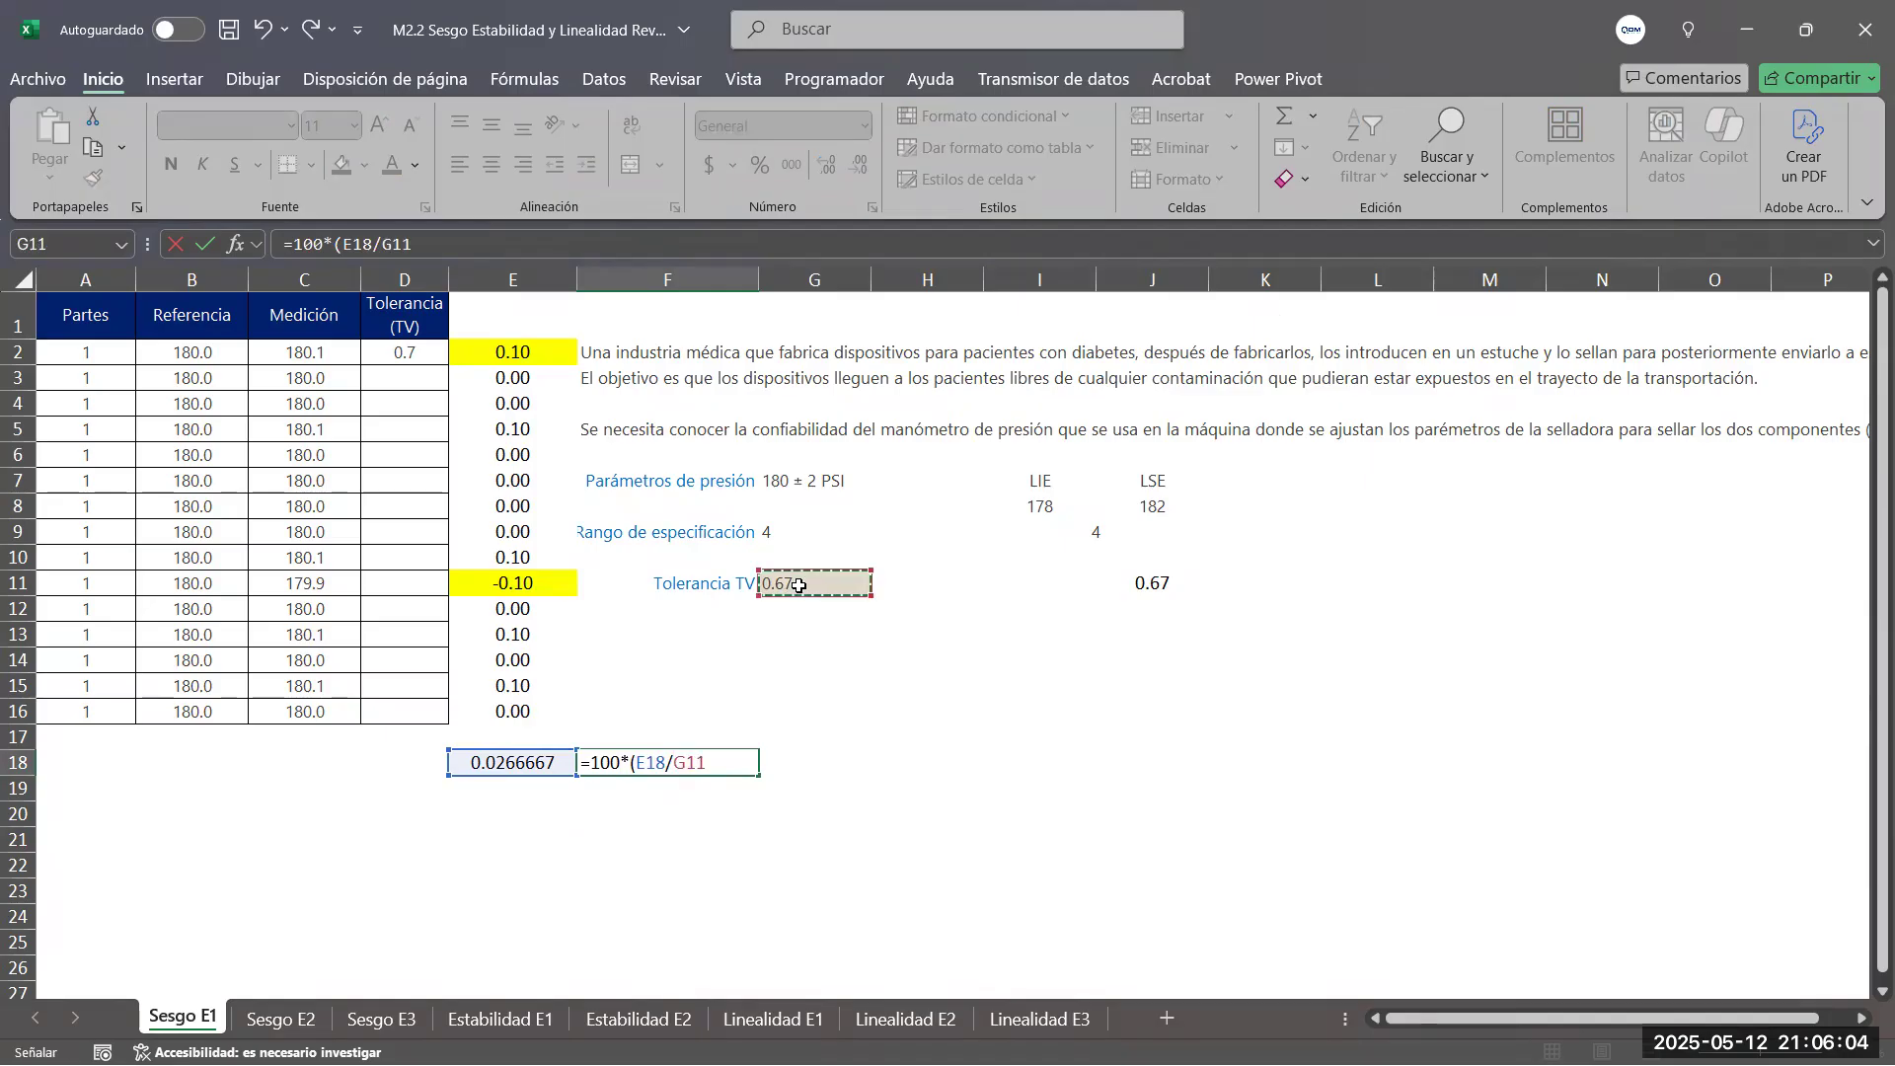
pyautogui.write(')')
pyautogui.press('Return')
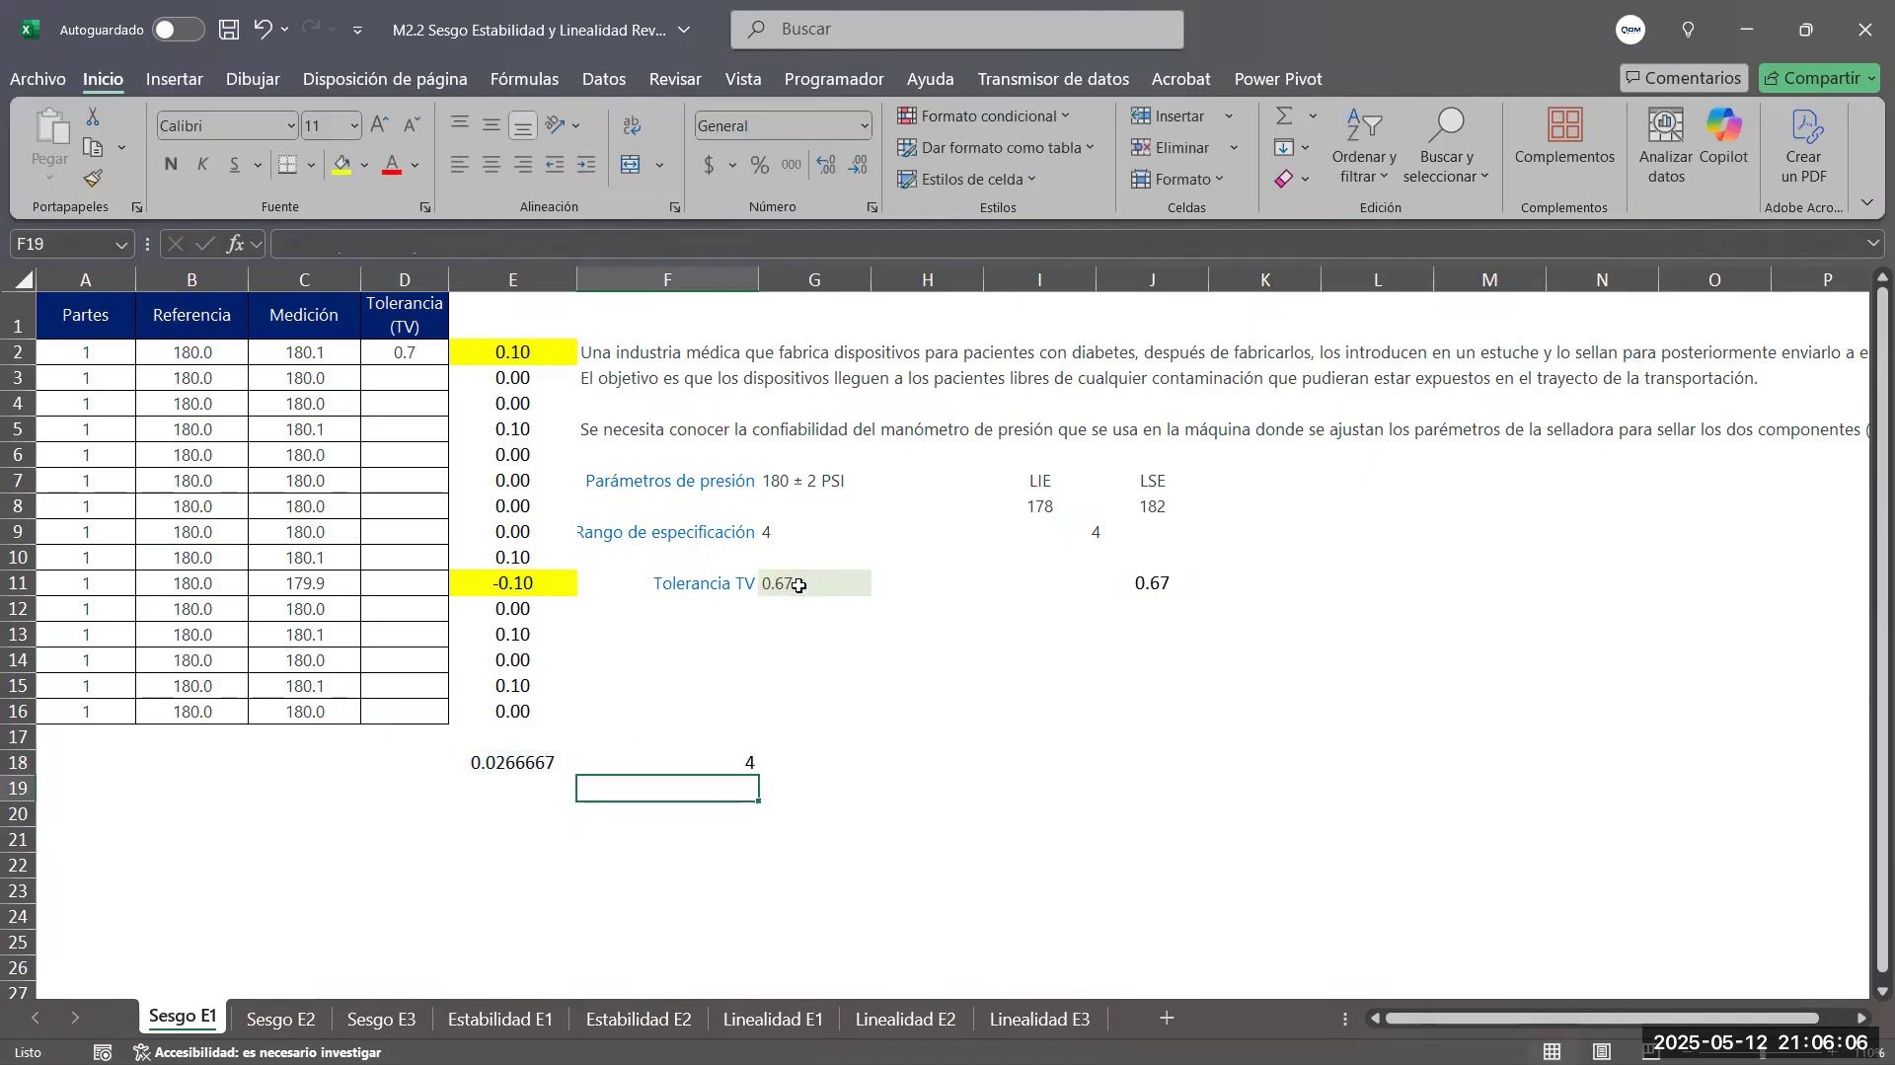
# Center the percent bias value in F18
pyautogui.click(742, 762)
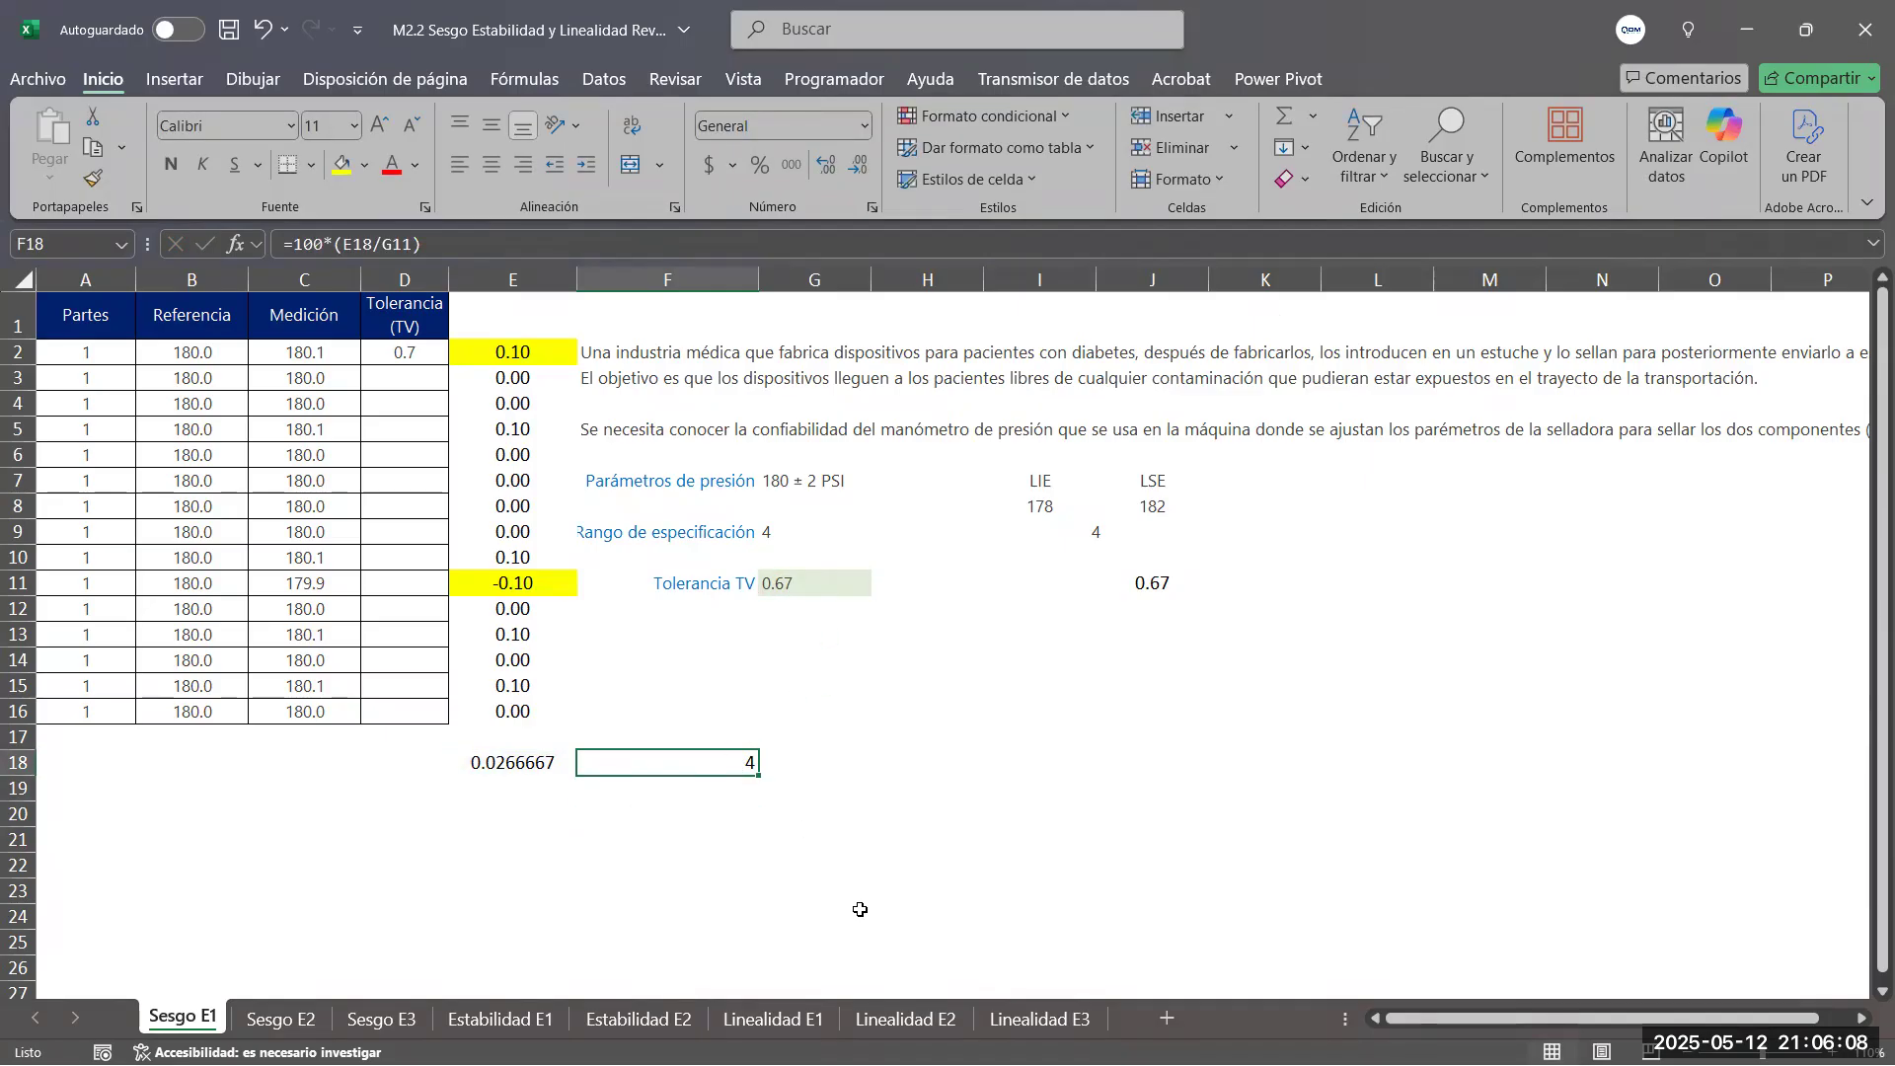
pyautogui.click(491, 164)
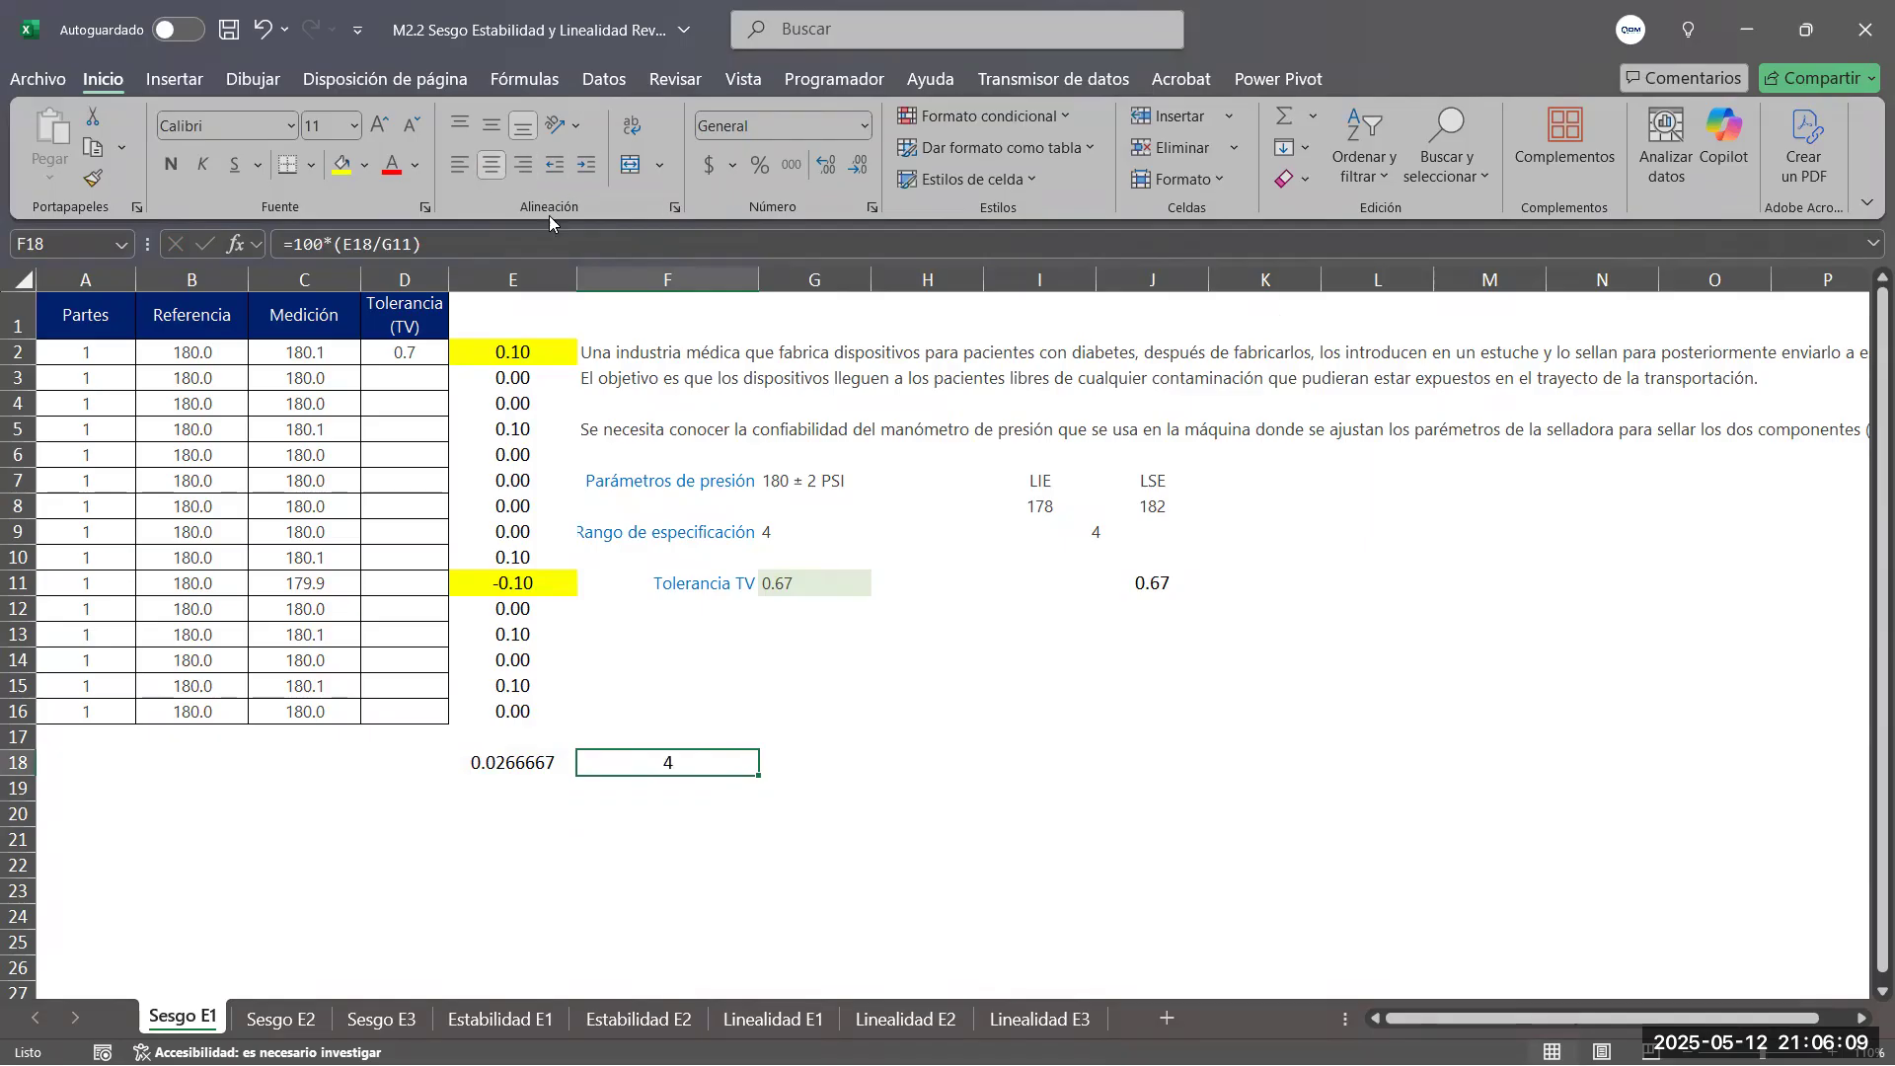
pyautogui.click(975, 784)
pyautogui.click(688, 770)
# Examine the P value in the Minitab report against the presentation's bias acceptance criteria, and return to the report graph
pyautogui.hotkey('alt', 'Tab')
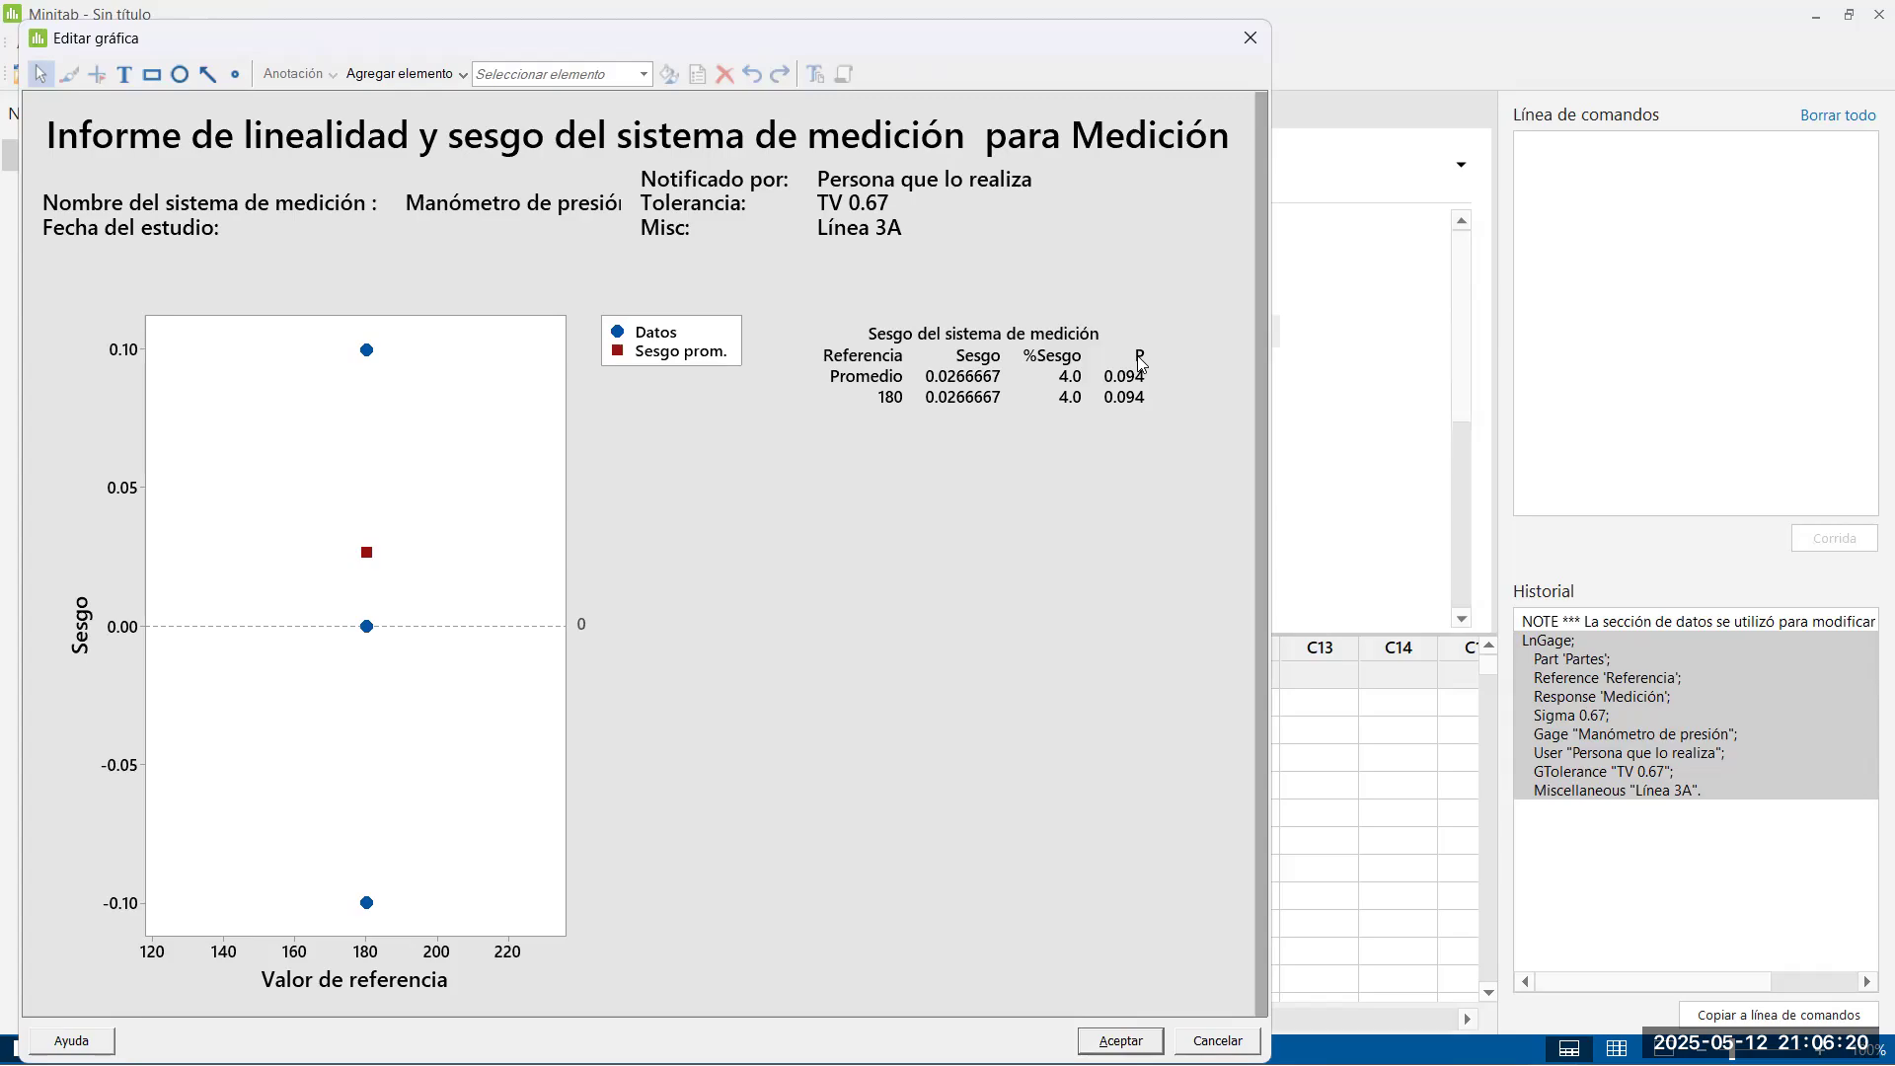
pyautogui.hotkey('alt', 'Tab')
pyautogui.hotkey('alt', 'Tab')
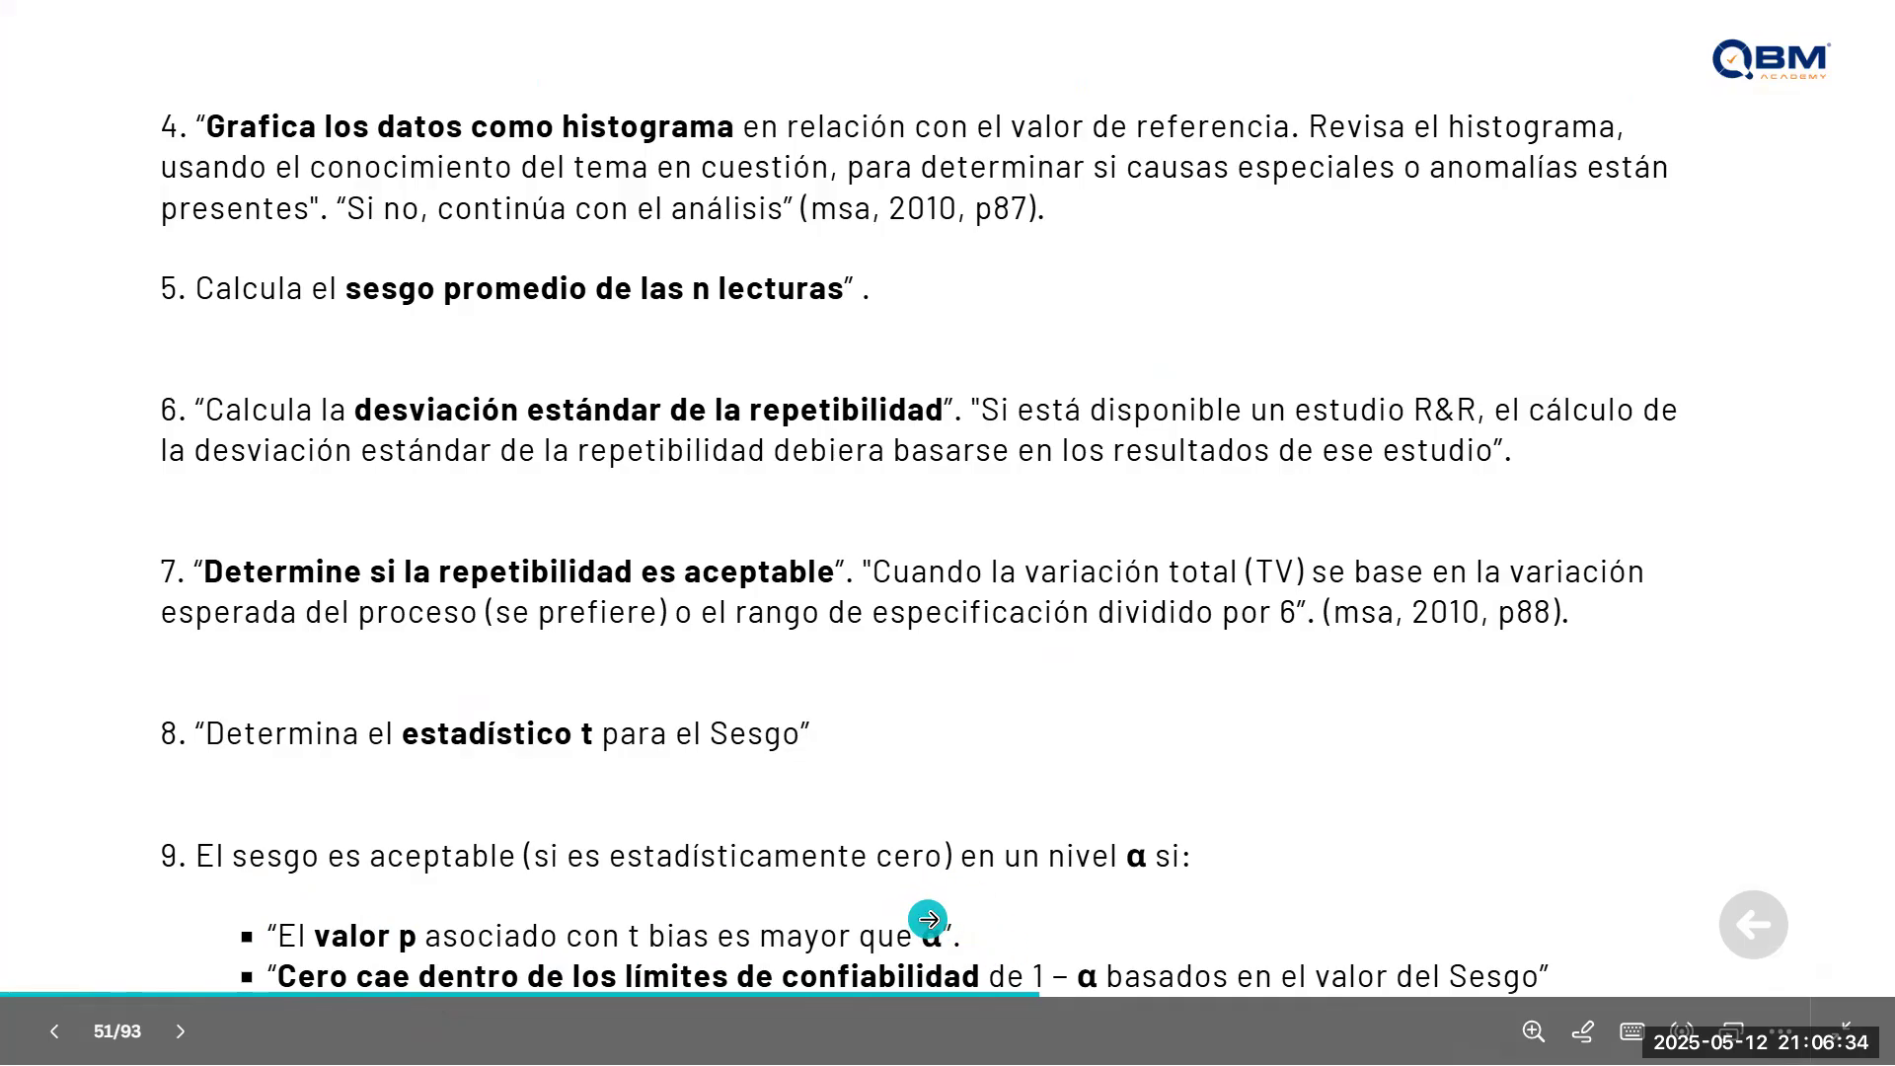
pyautogui.hotkey('alt', 'Tab')
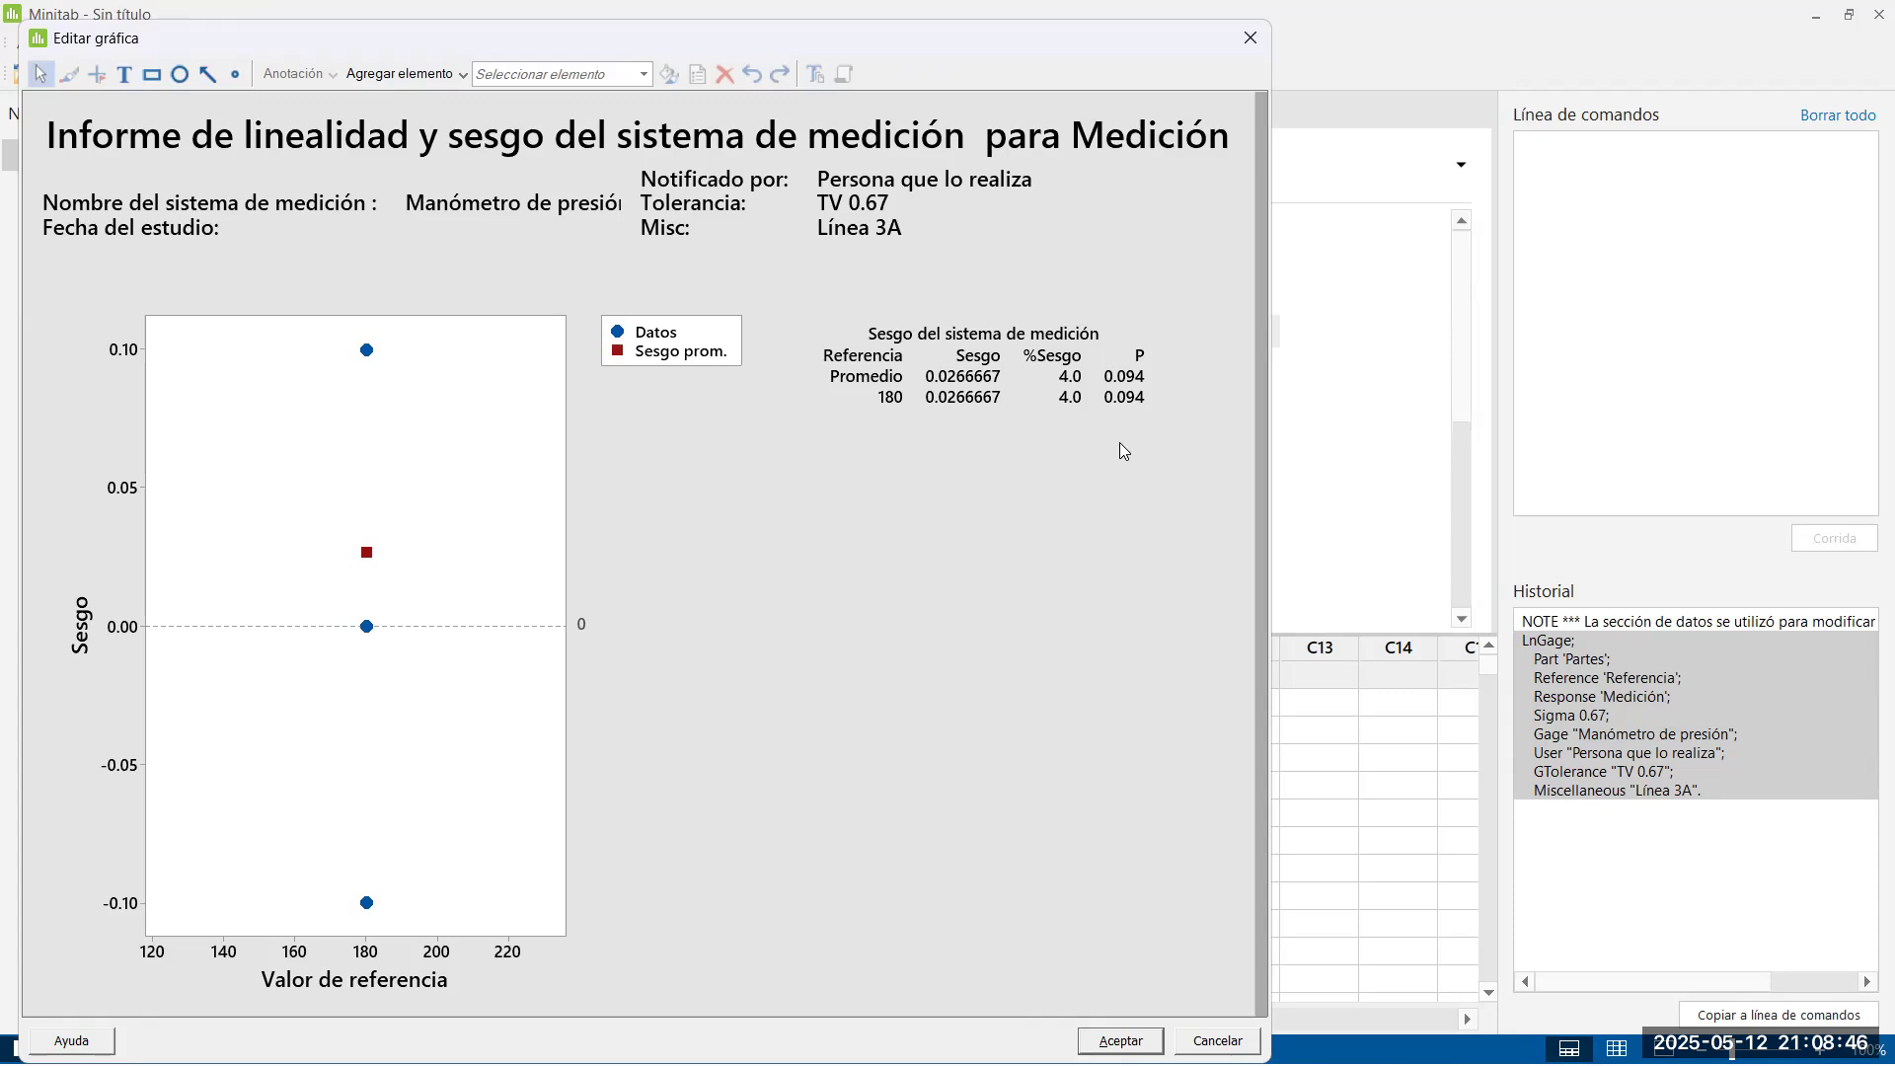
# Review the repeatability steps on the presentation slide and switch to the Excel sheet
pyautogui.hotkey('alt', 'Tab')
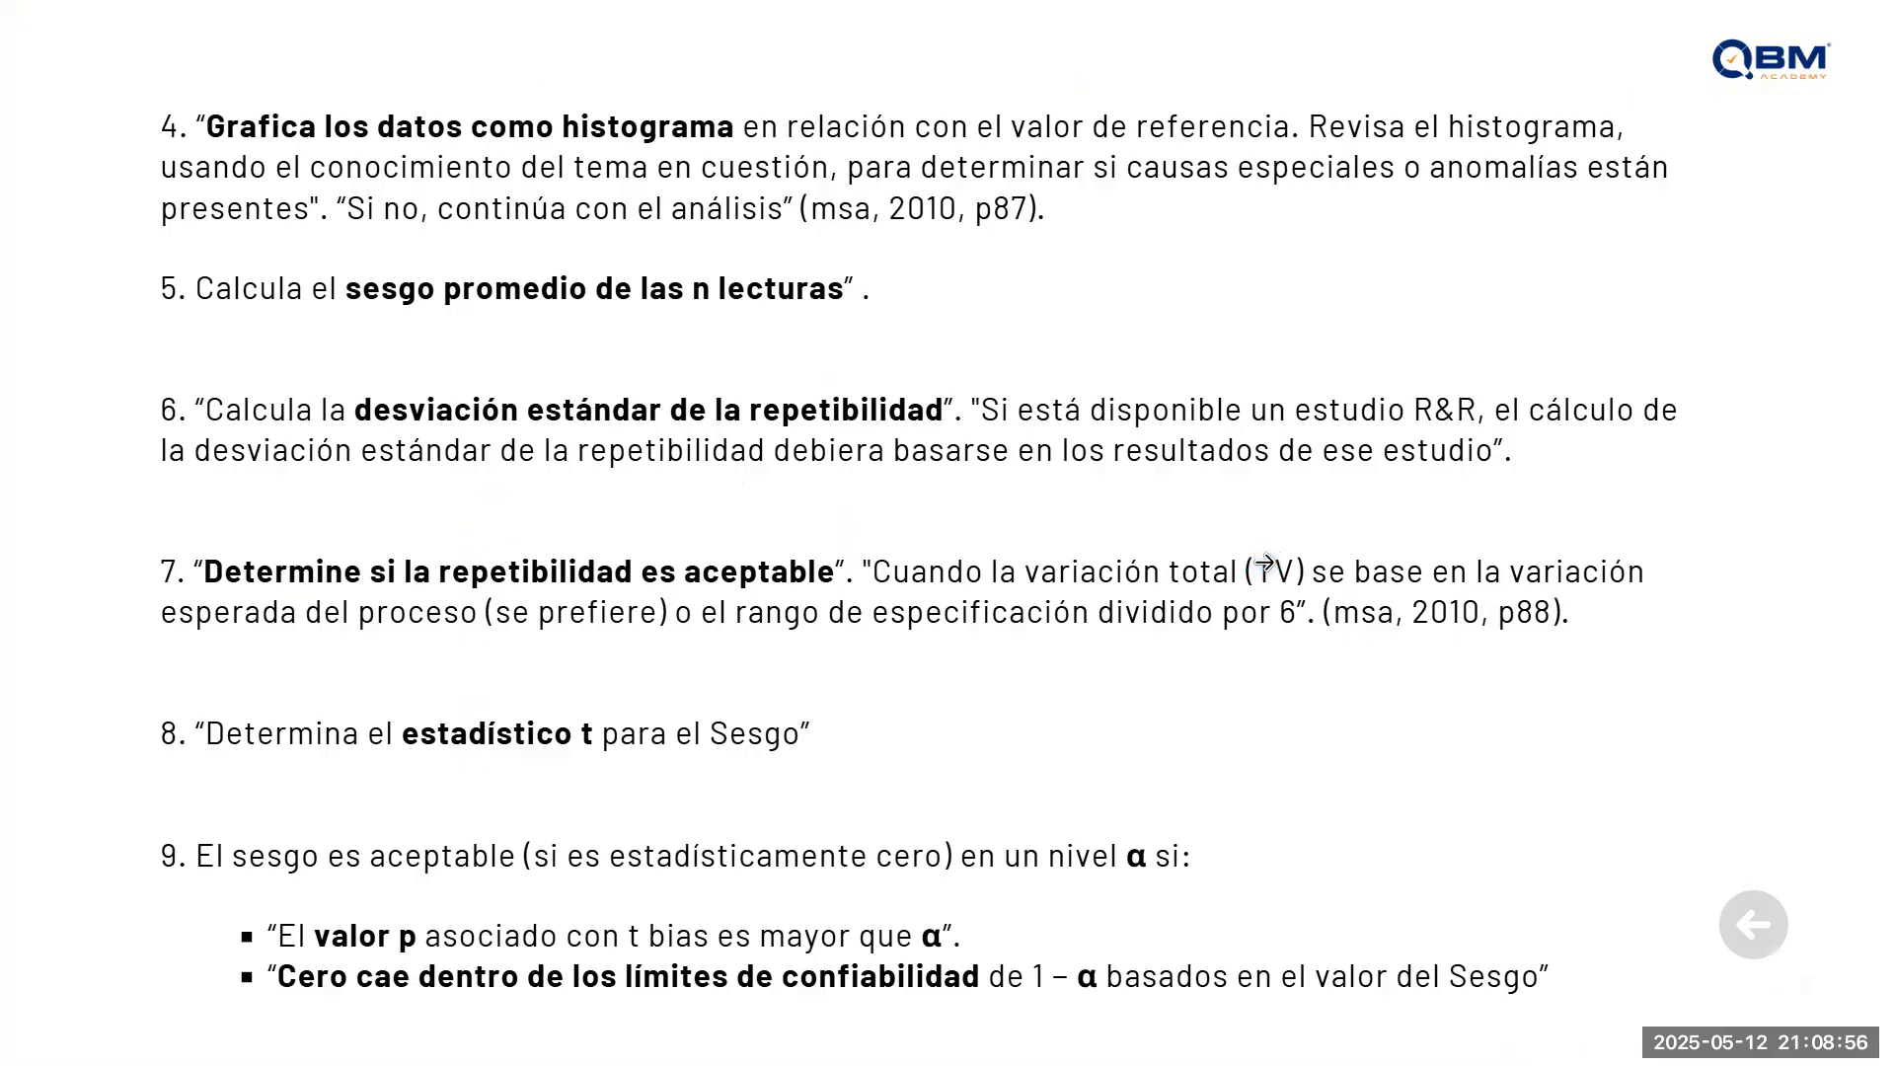
pyautogui.hotkey('alt', 'Tab')
pyautogui.hotkey('alt', 'Tab')
pyautogui.hotkey('alt', 'Tab')
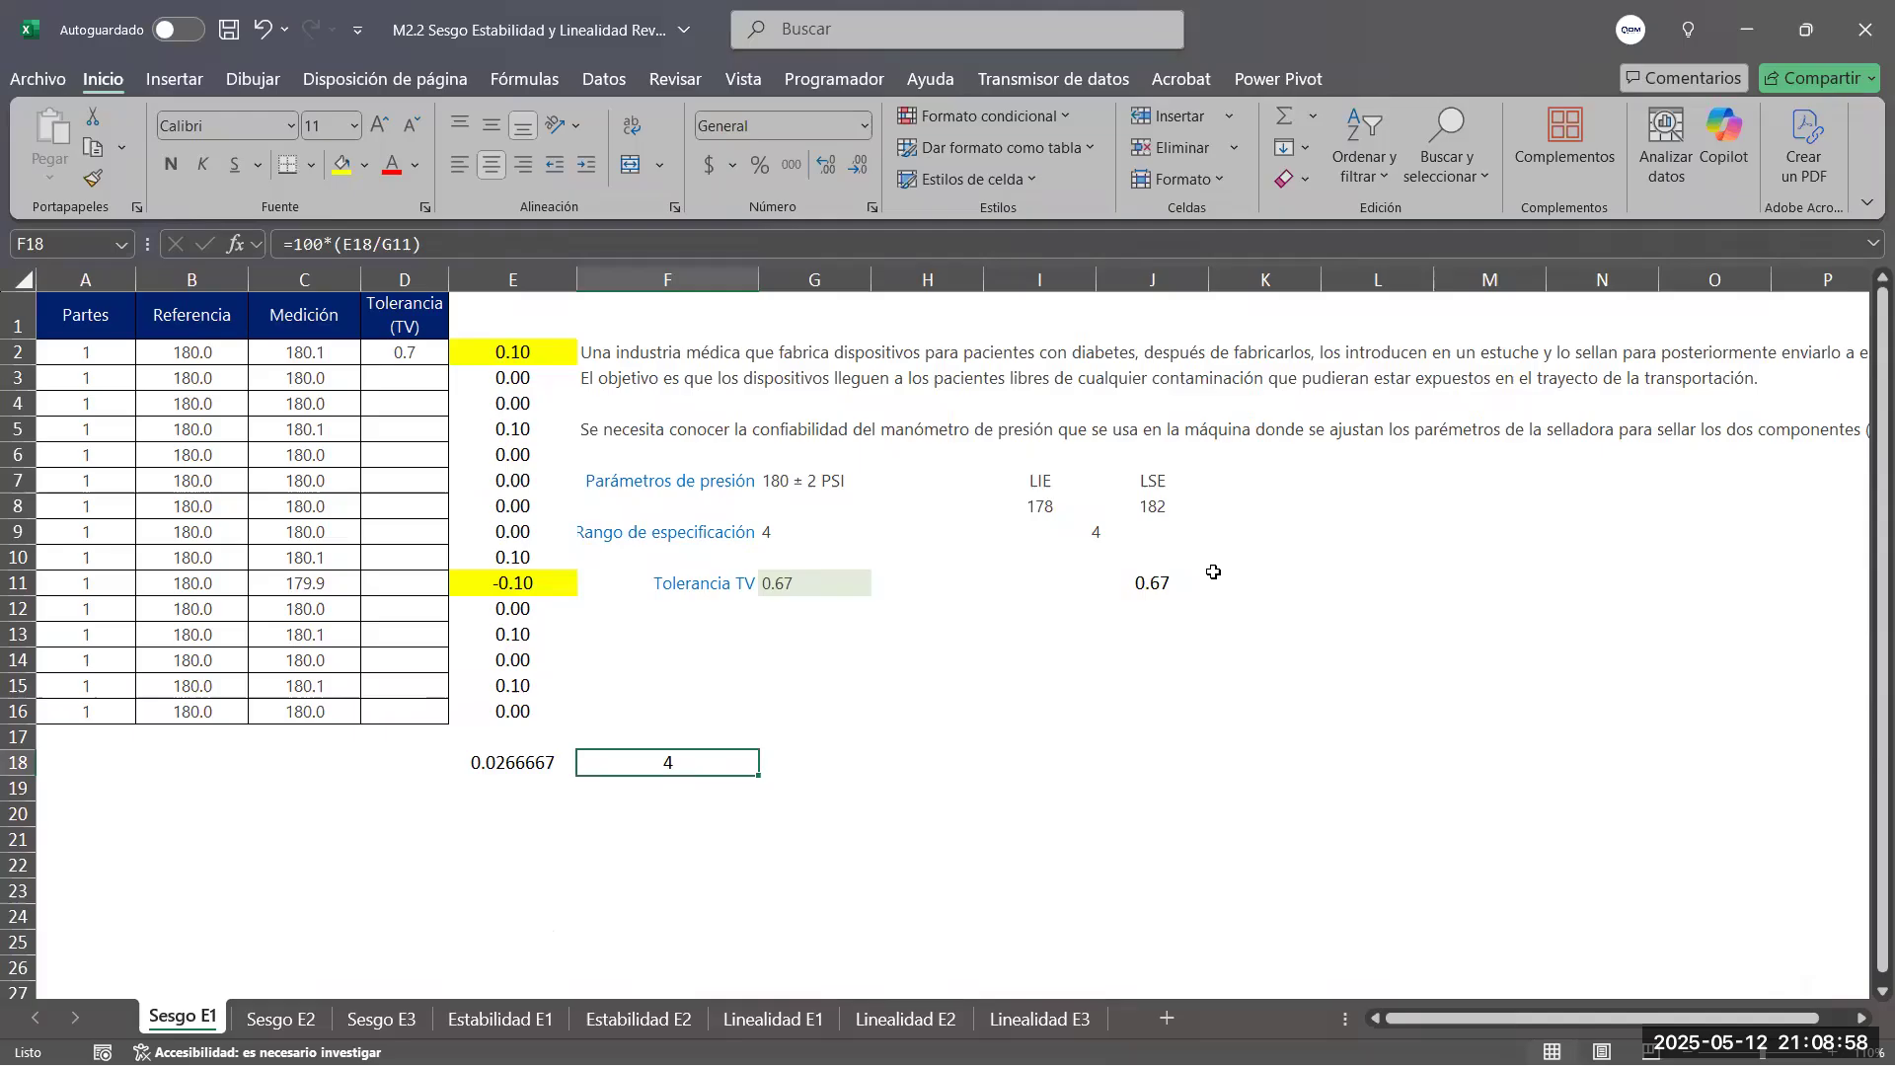
# Label D18 as Sesgo and D20 as Repetibilidad, and right-align both labels
pyautogui.click(417, 762)
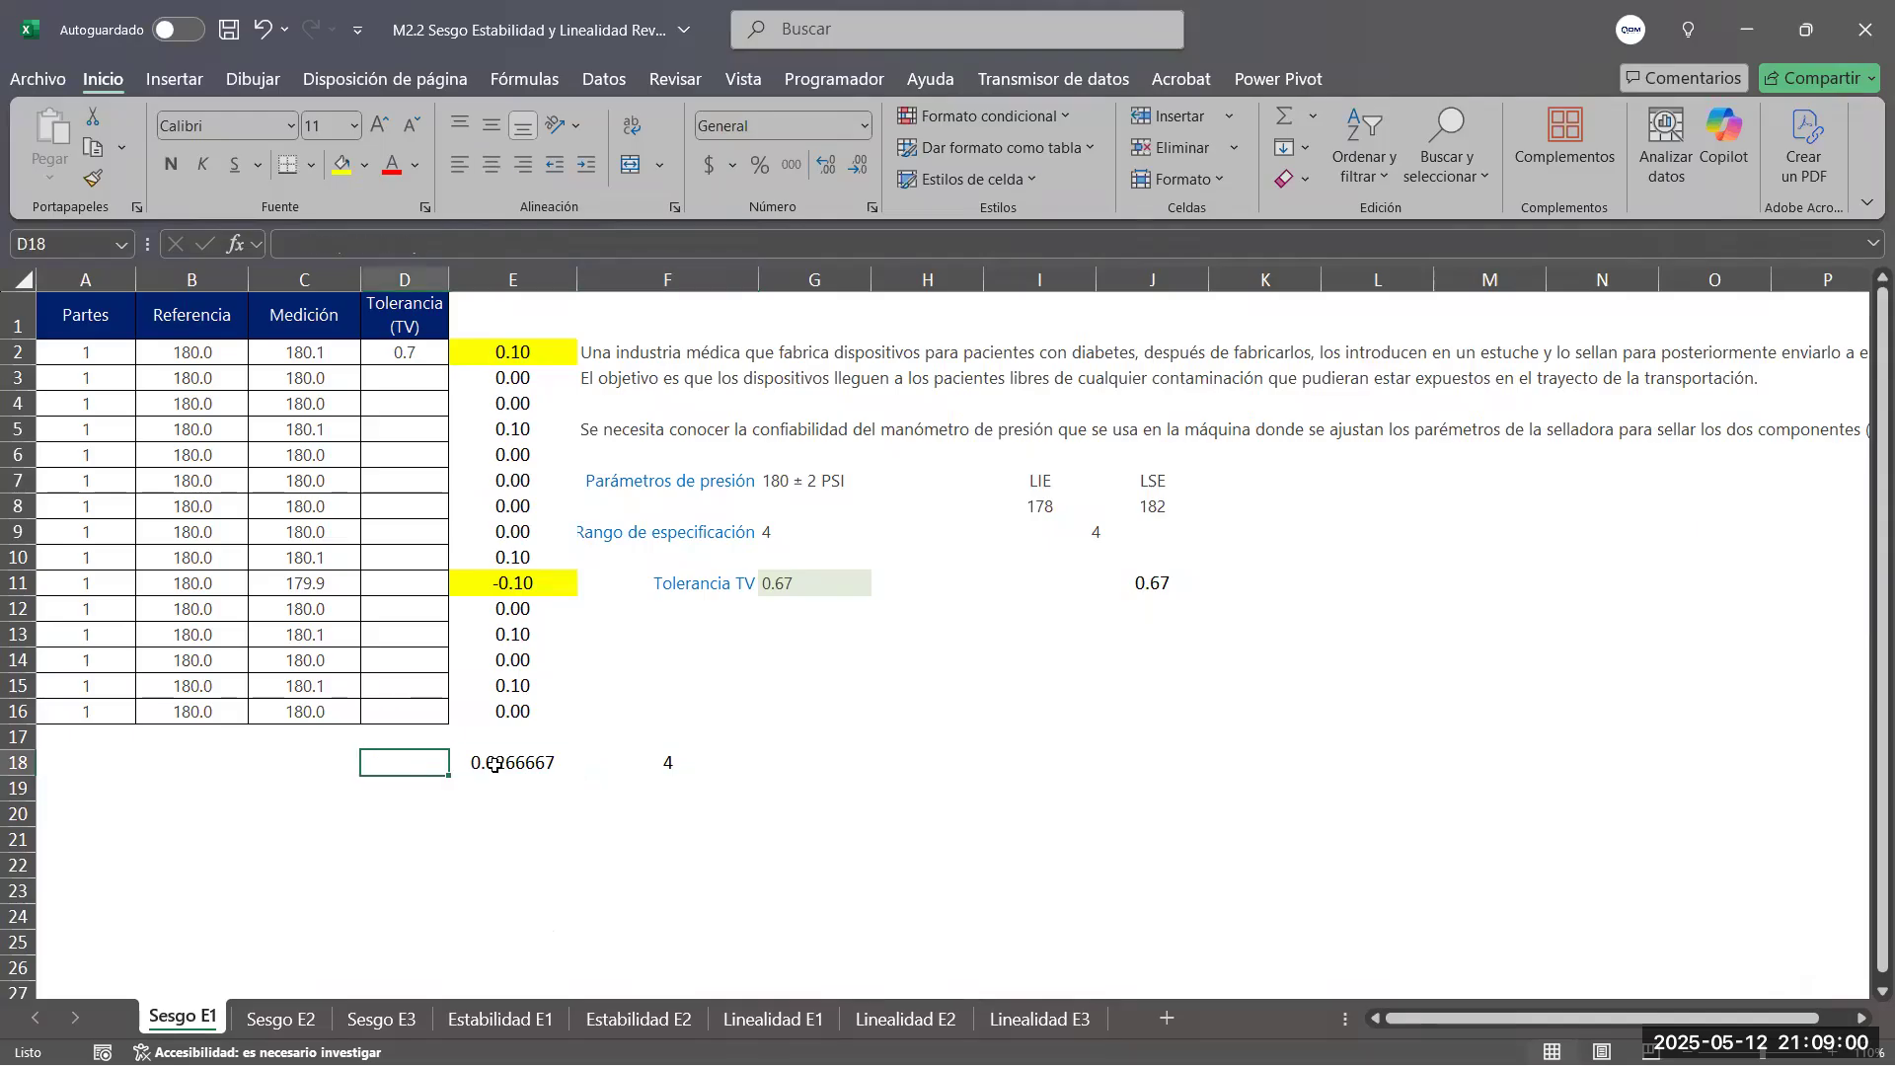
pyautogui.write('Ses')
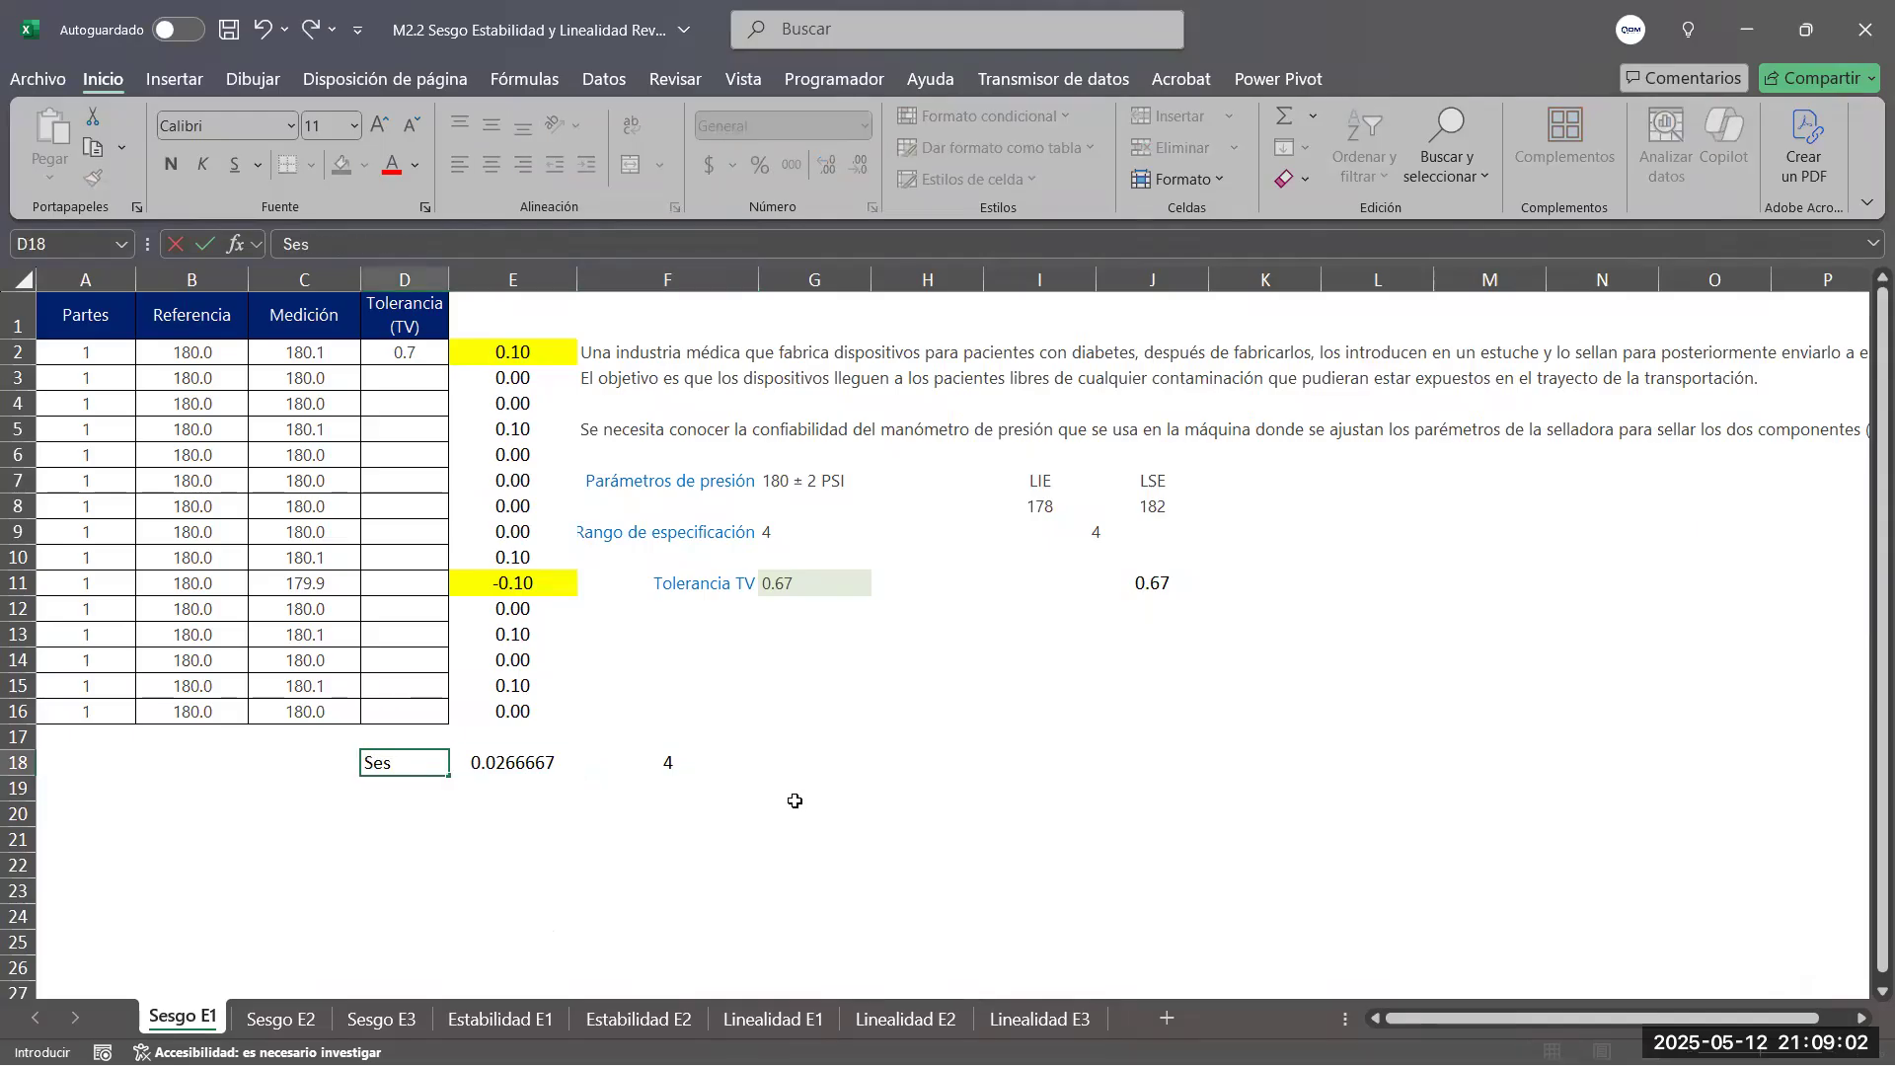
pyautogui.write('go')
pyautogui.press('Return')
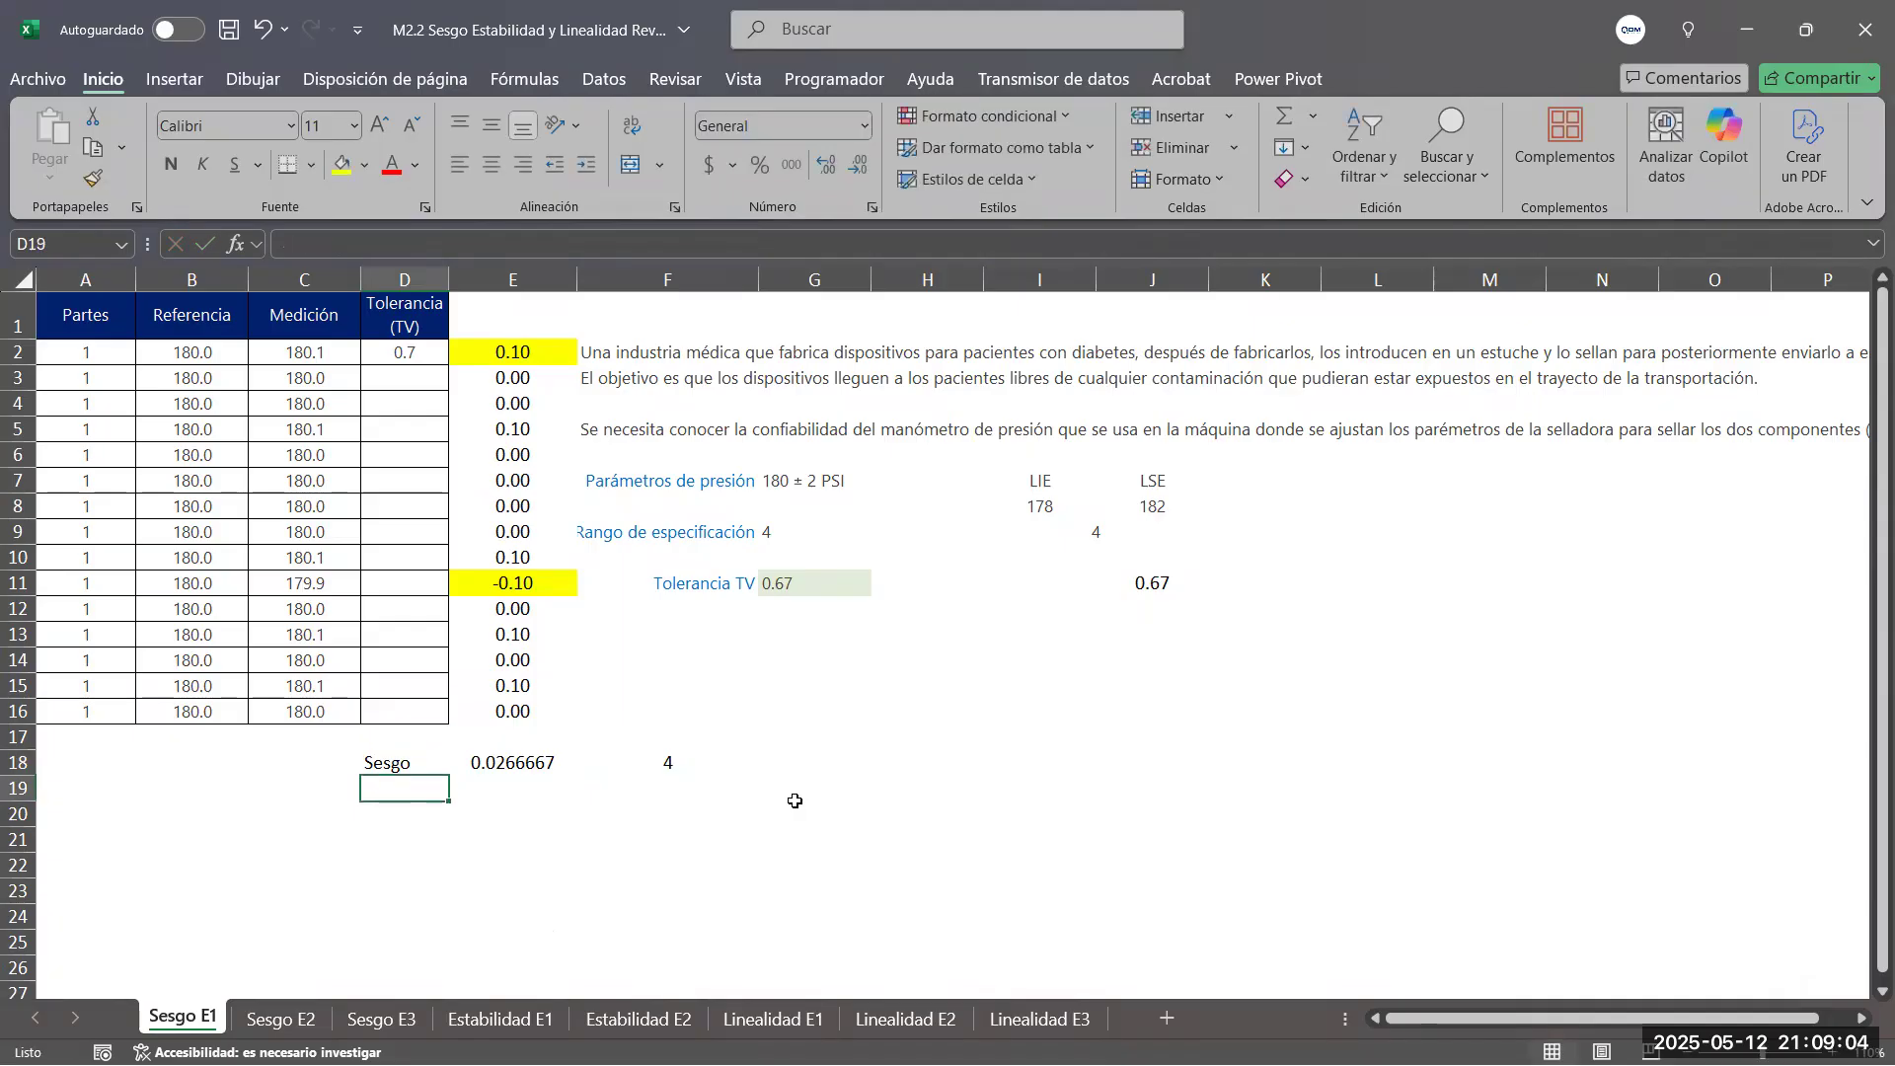
pyautogui.press('Return')
pyautogui.write('Re')
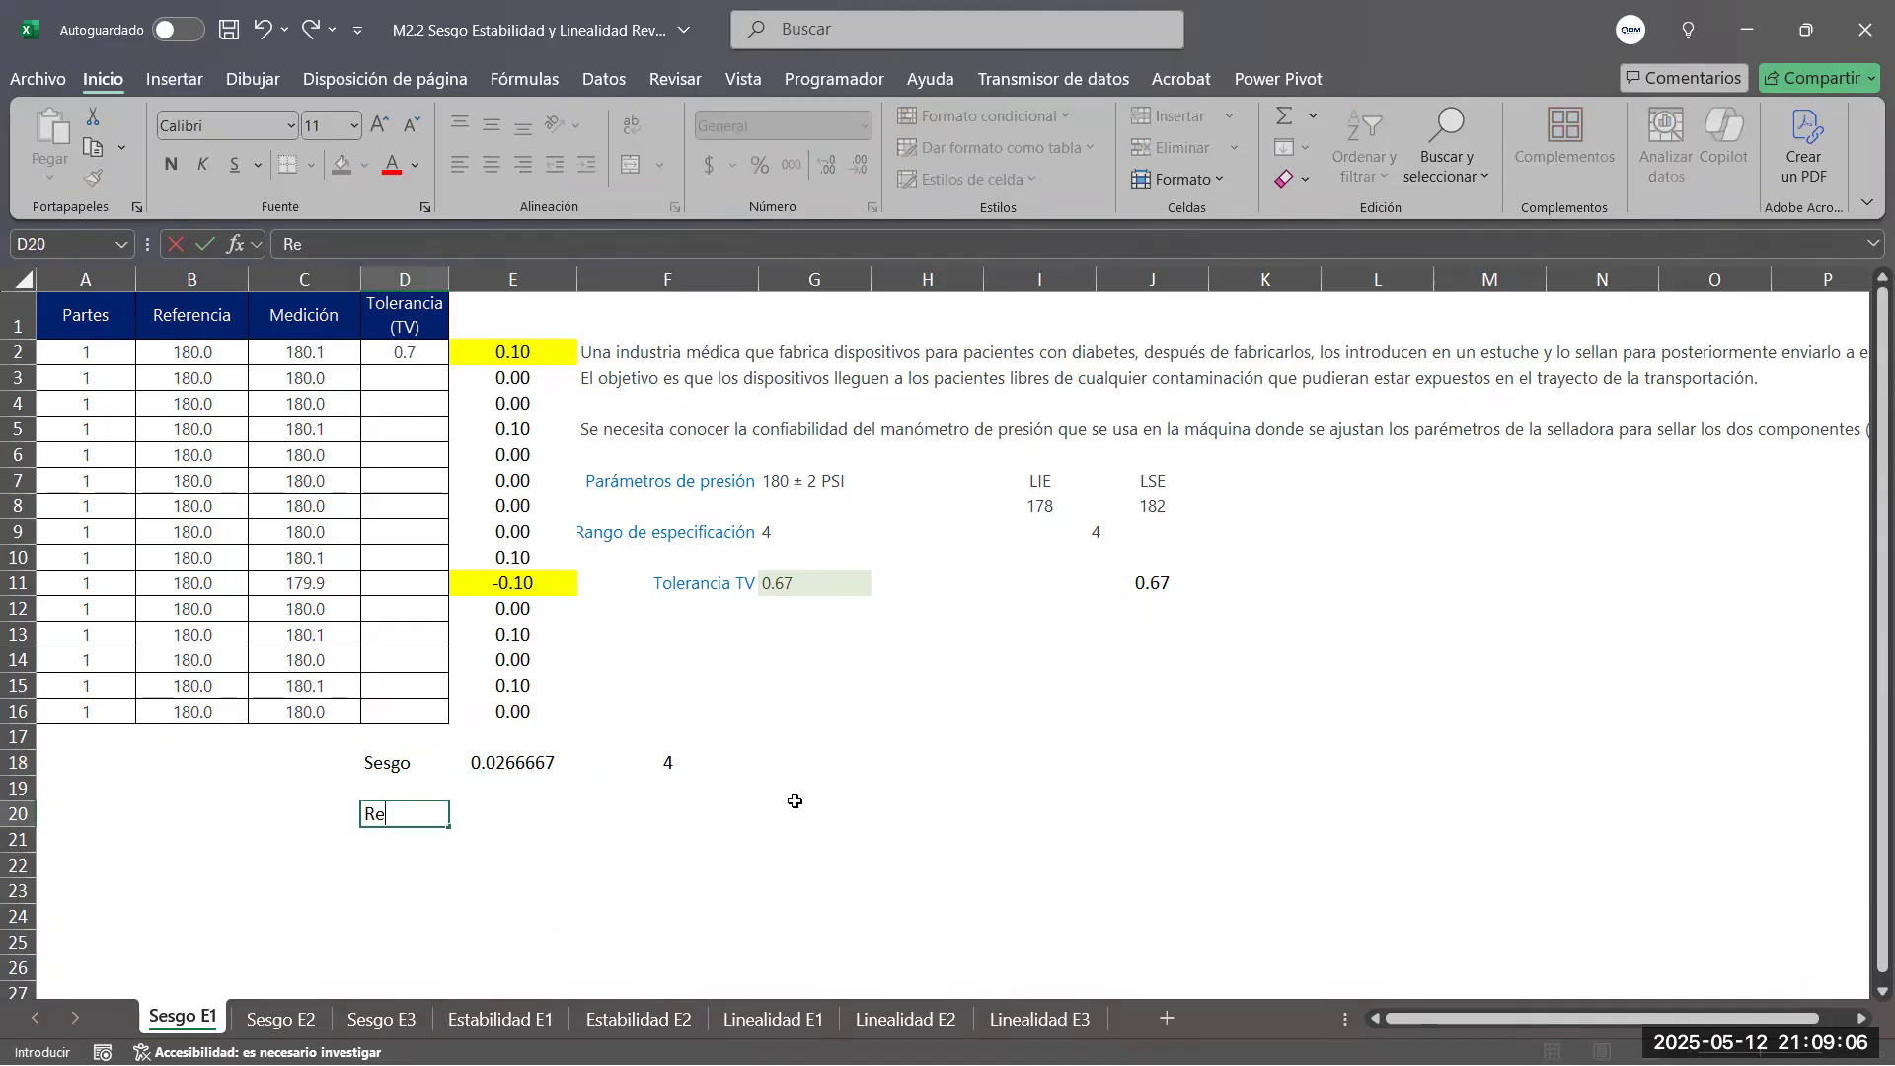
pyautogui.write('petibilidad')
pyautogui.press('Return')
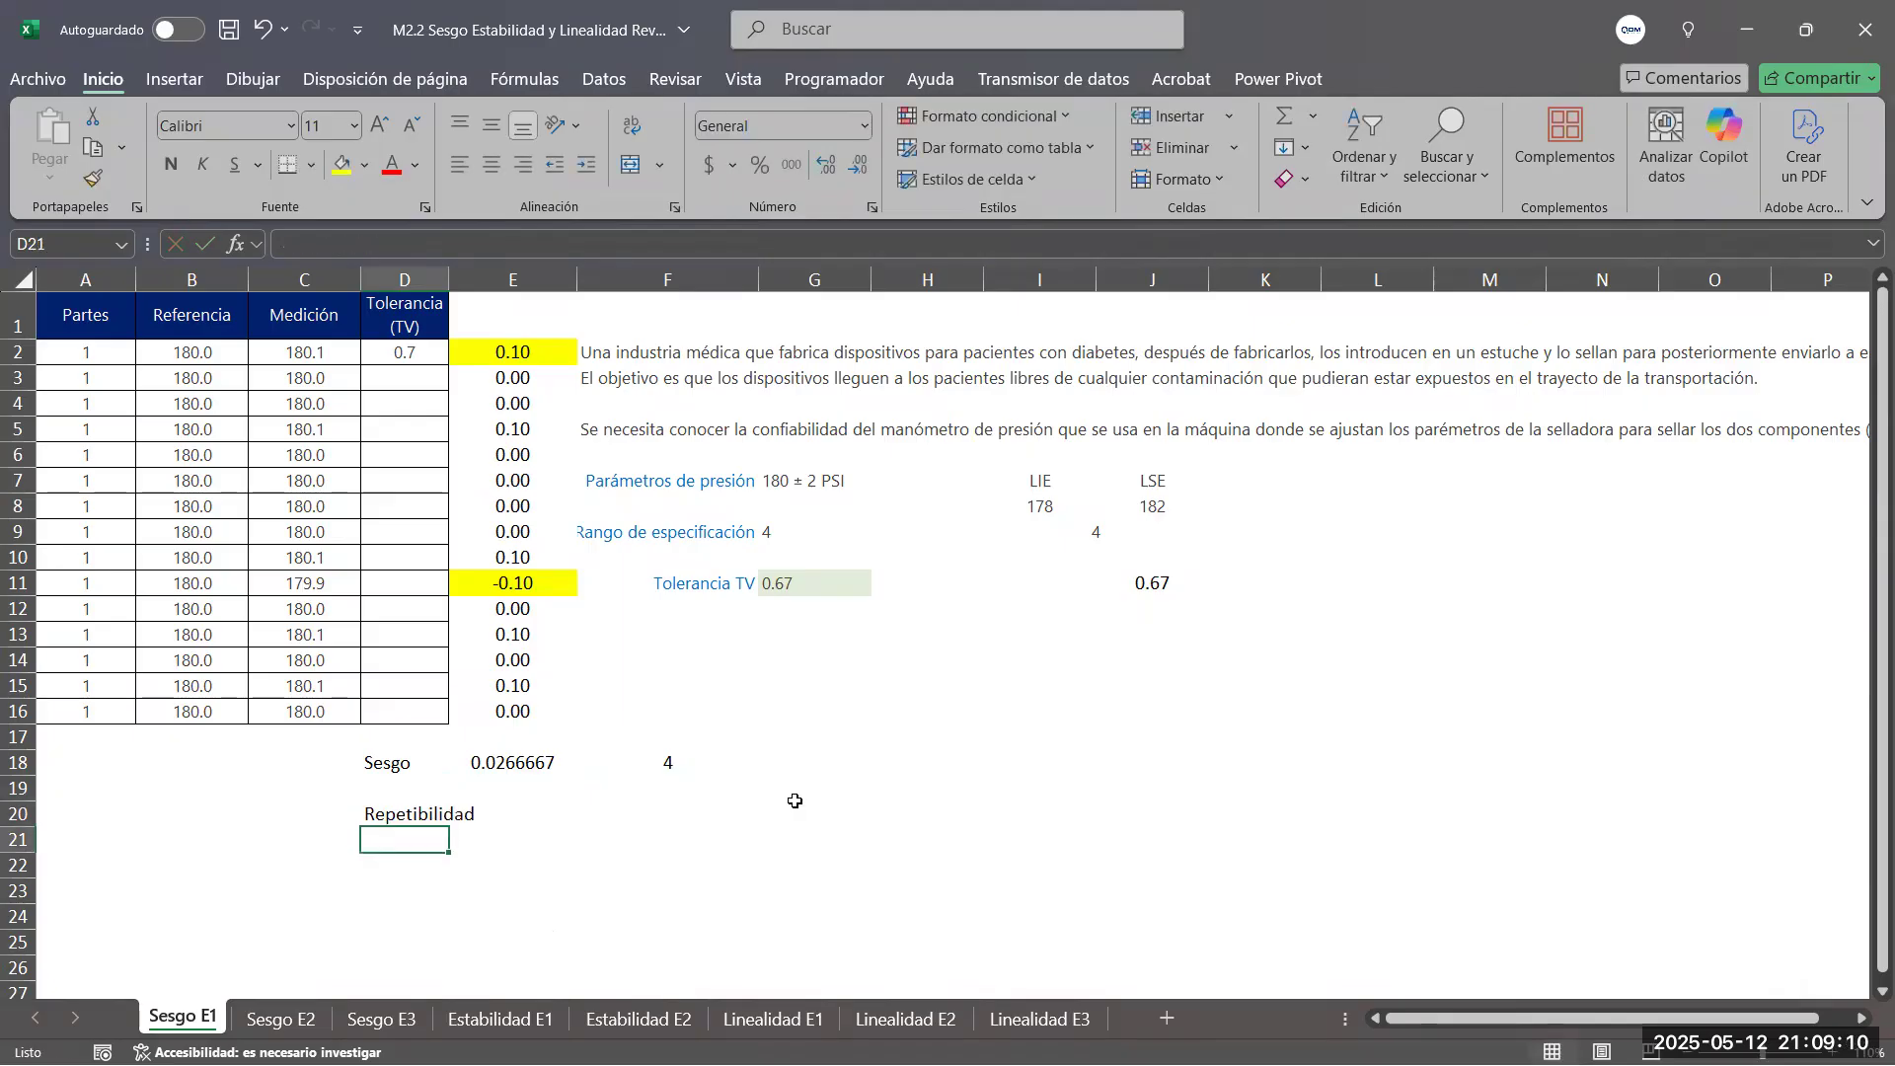
pyautogui.moveTo(414, 765); pyautogui.dragTo(419, 819)
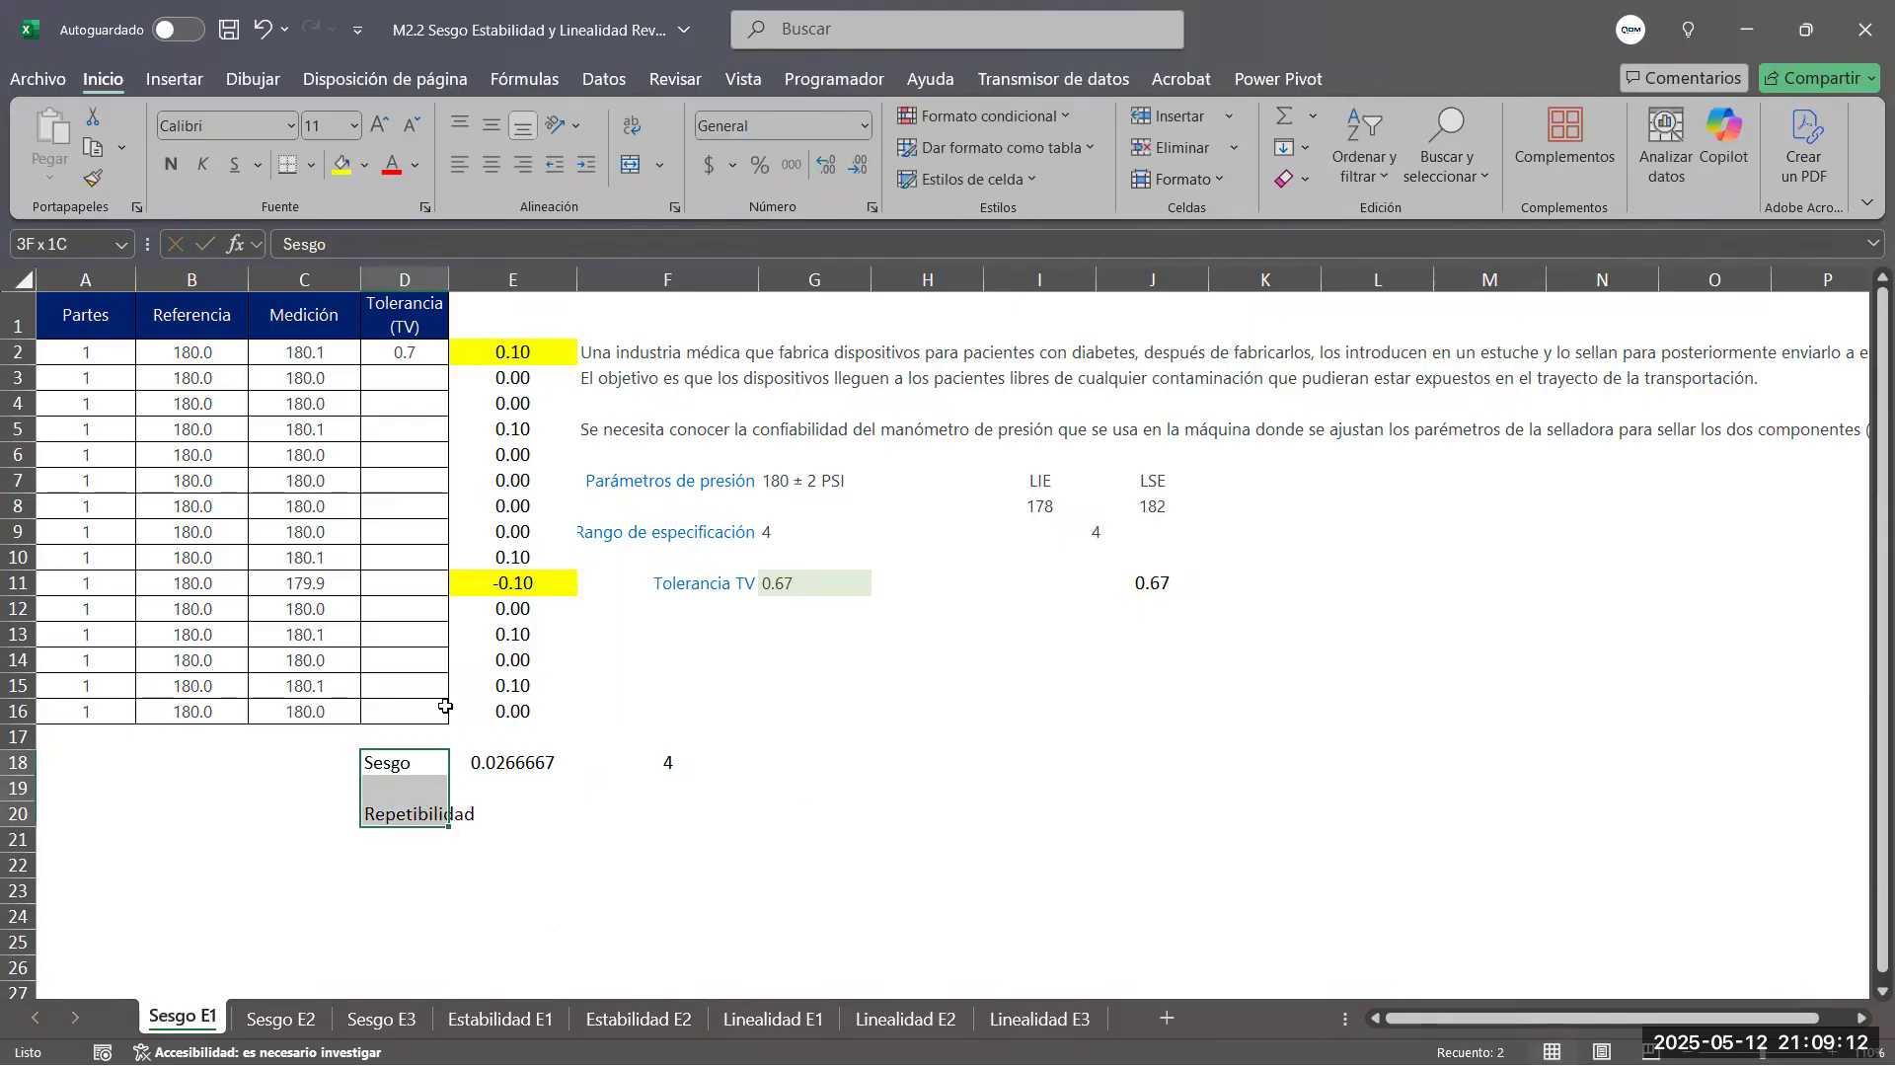
pyautogui.click(523, 165)
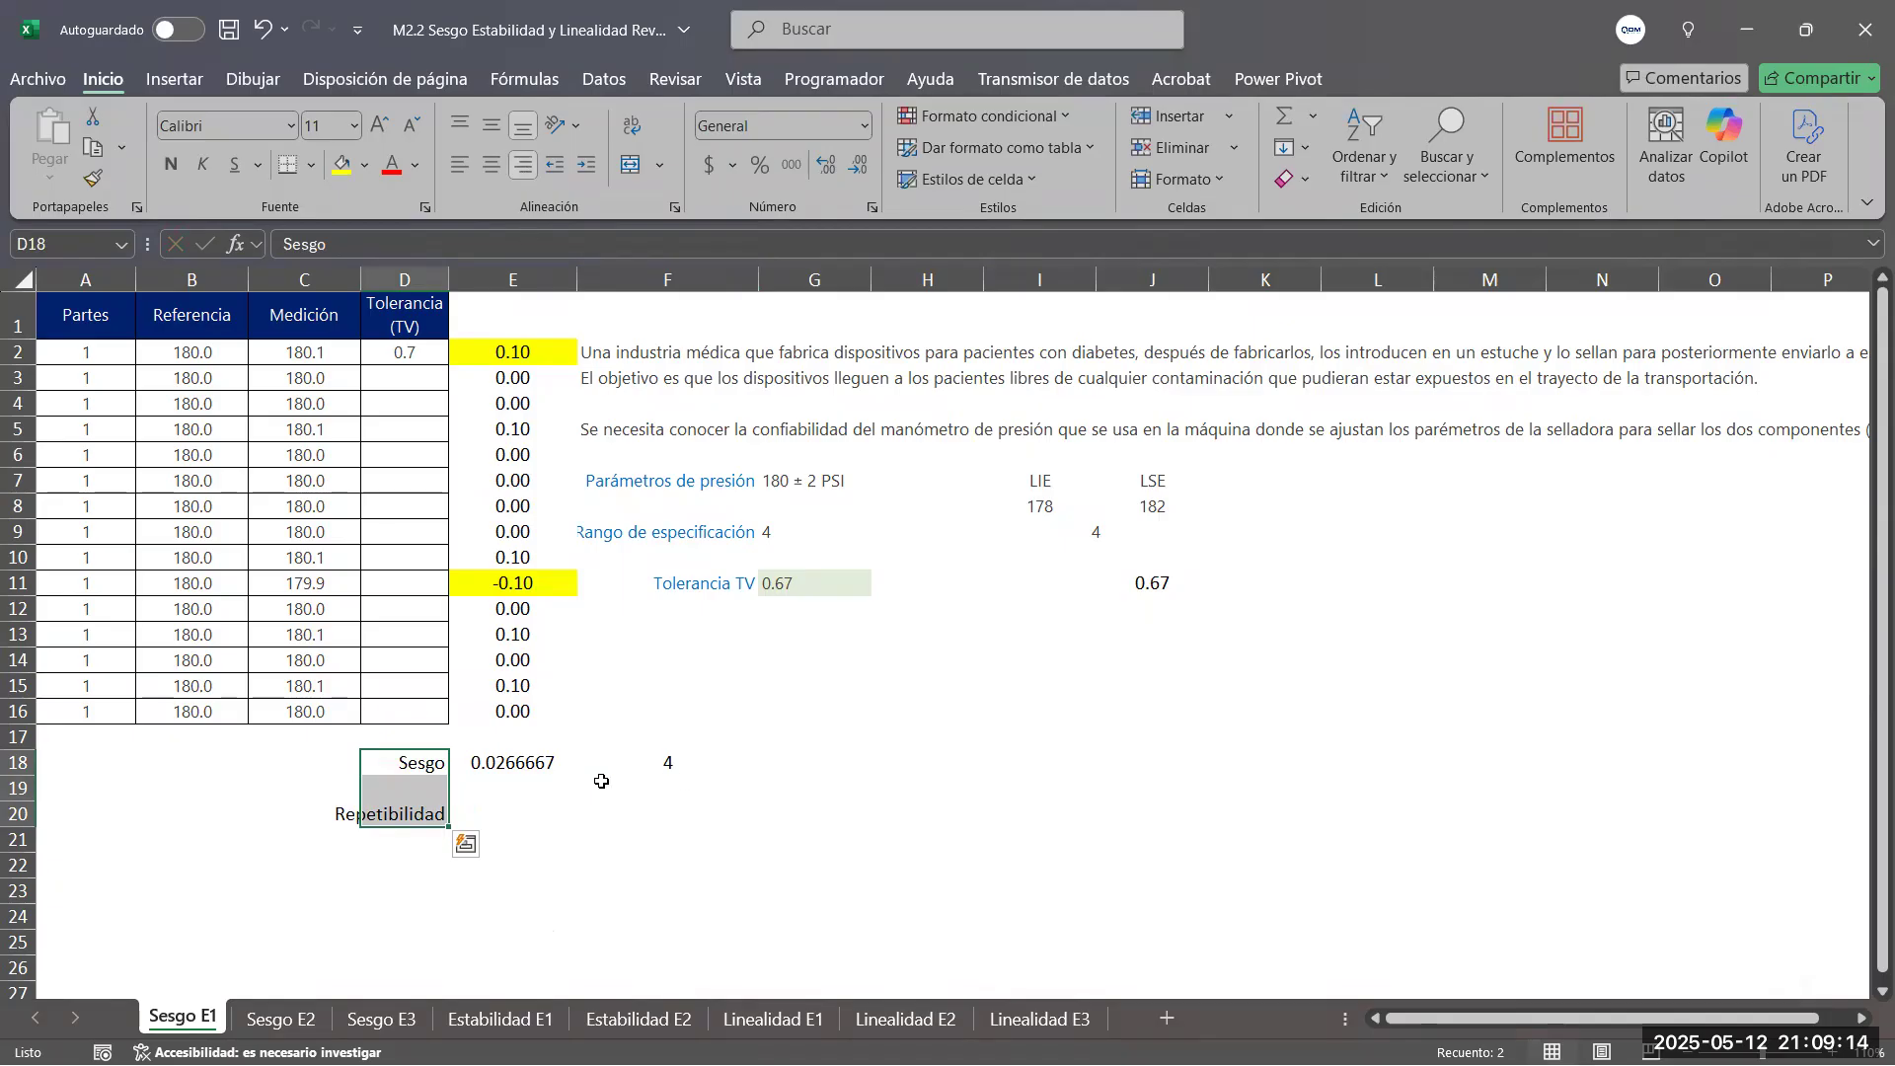
# Enter % in G18 as the unit of the percent bias and fill F18 with the standard light green
pyautogui.click(490, 811)
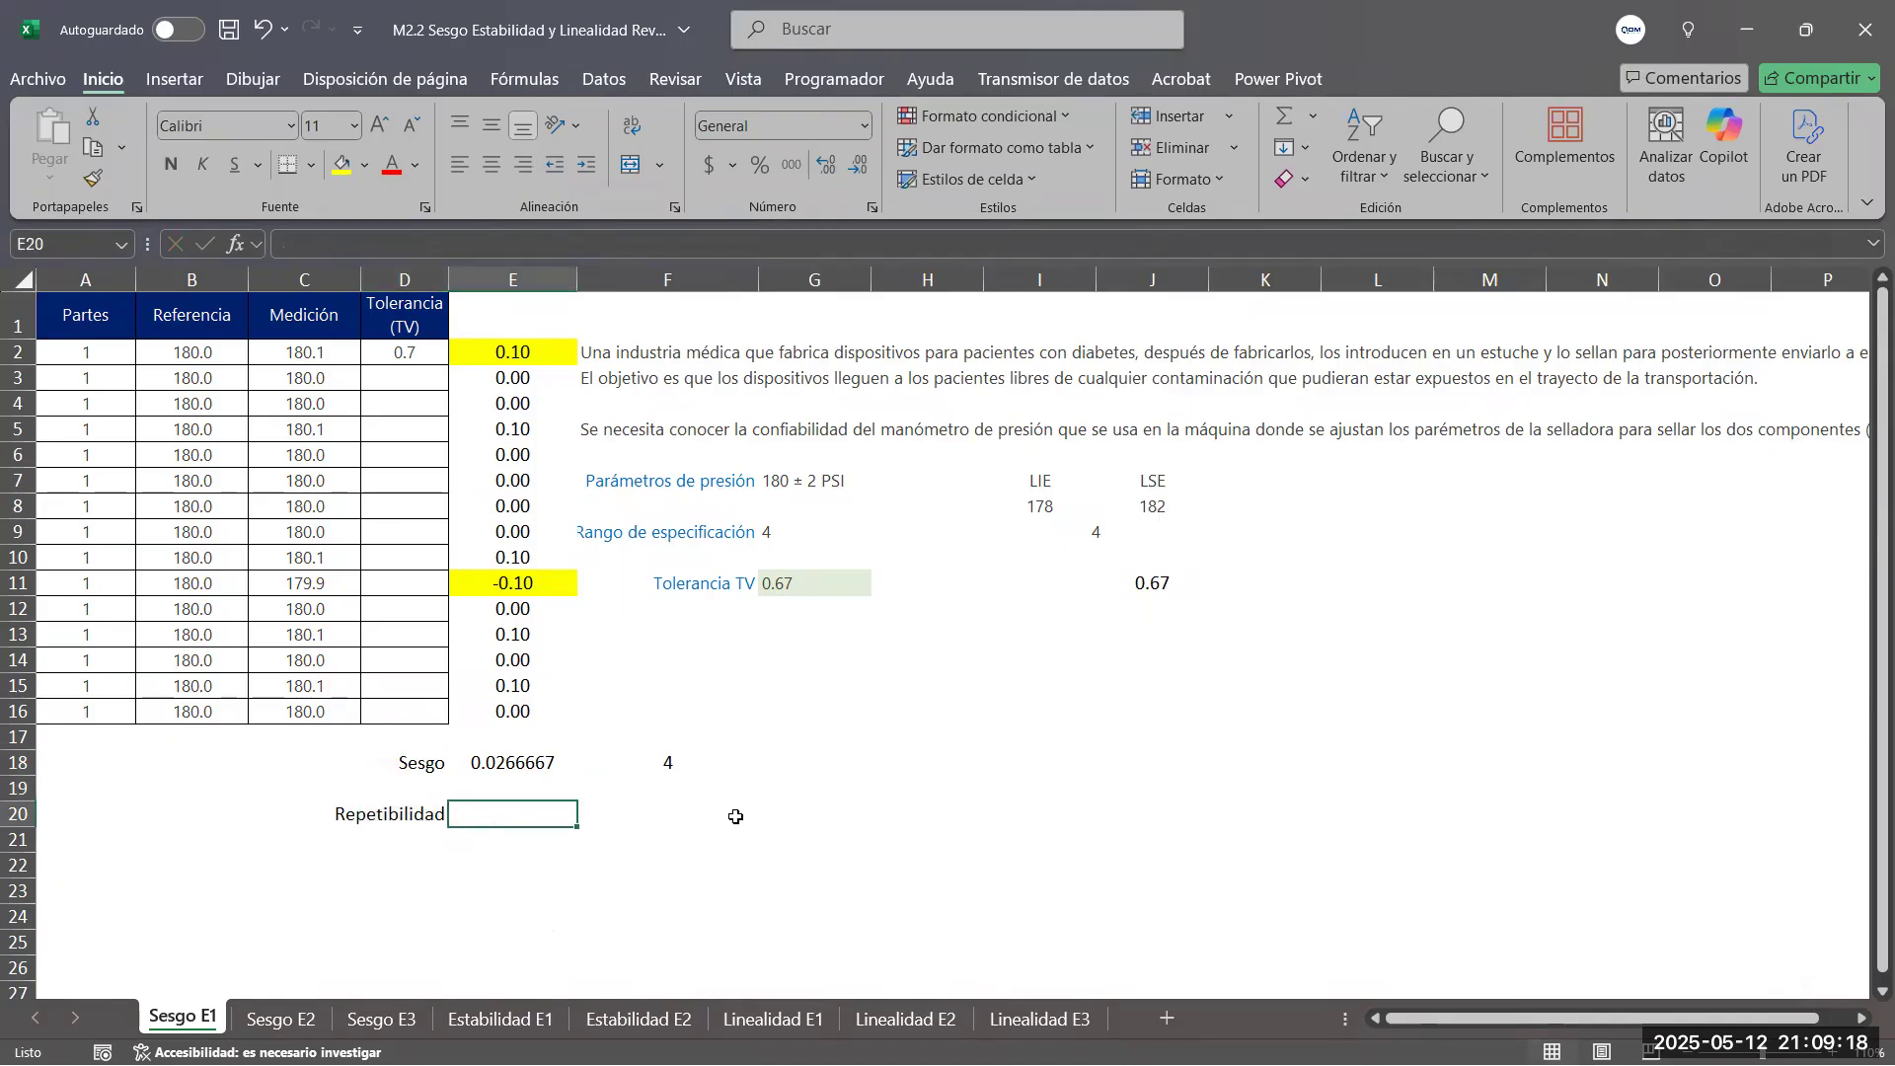
pyautogui.click(721, 768)
pyautogui.click(775, 766)
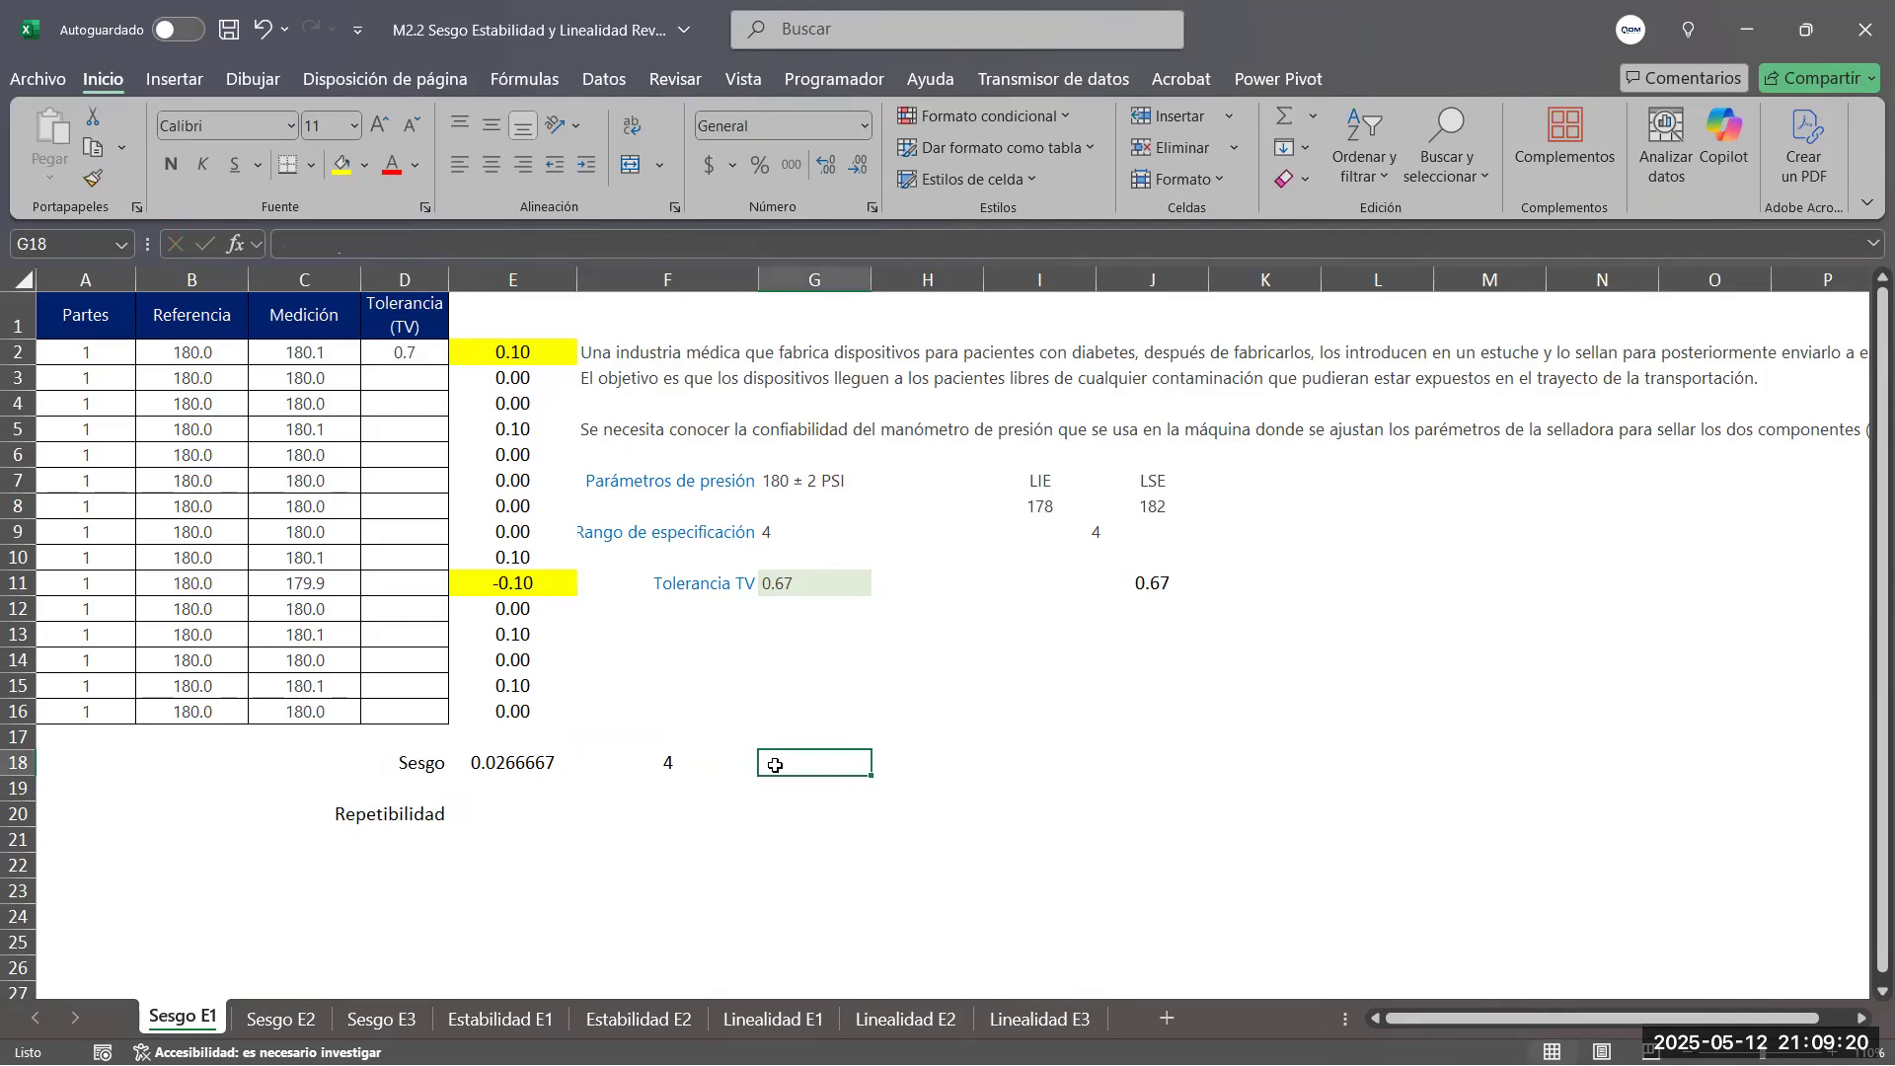
pyautogui.write('%')
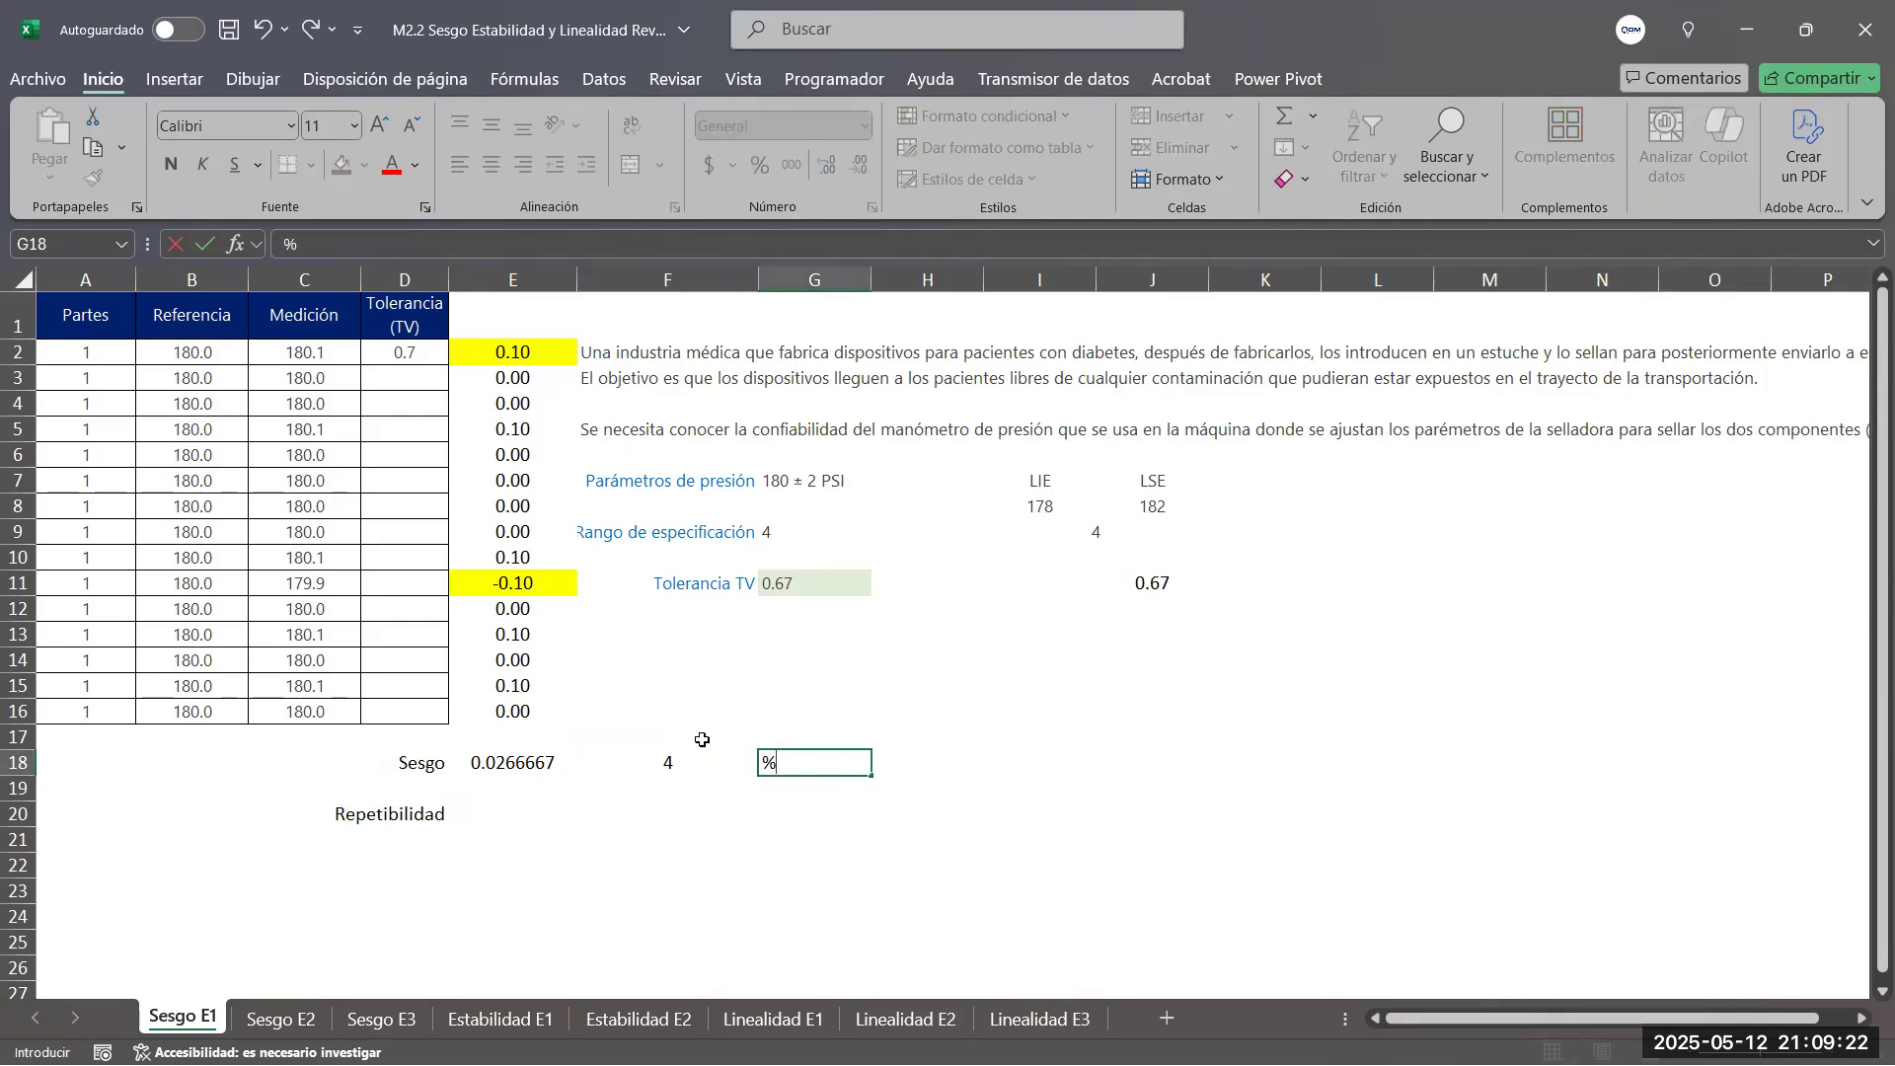
pyautogui.click(714, 768)
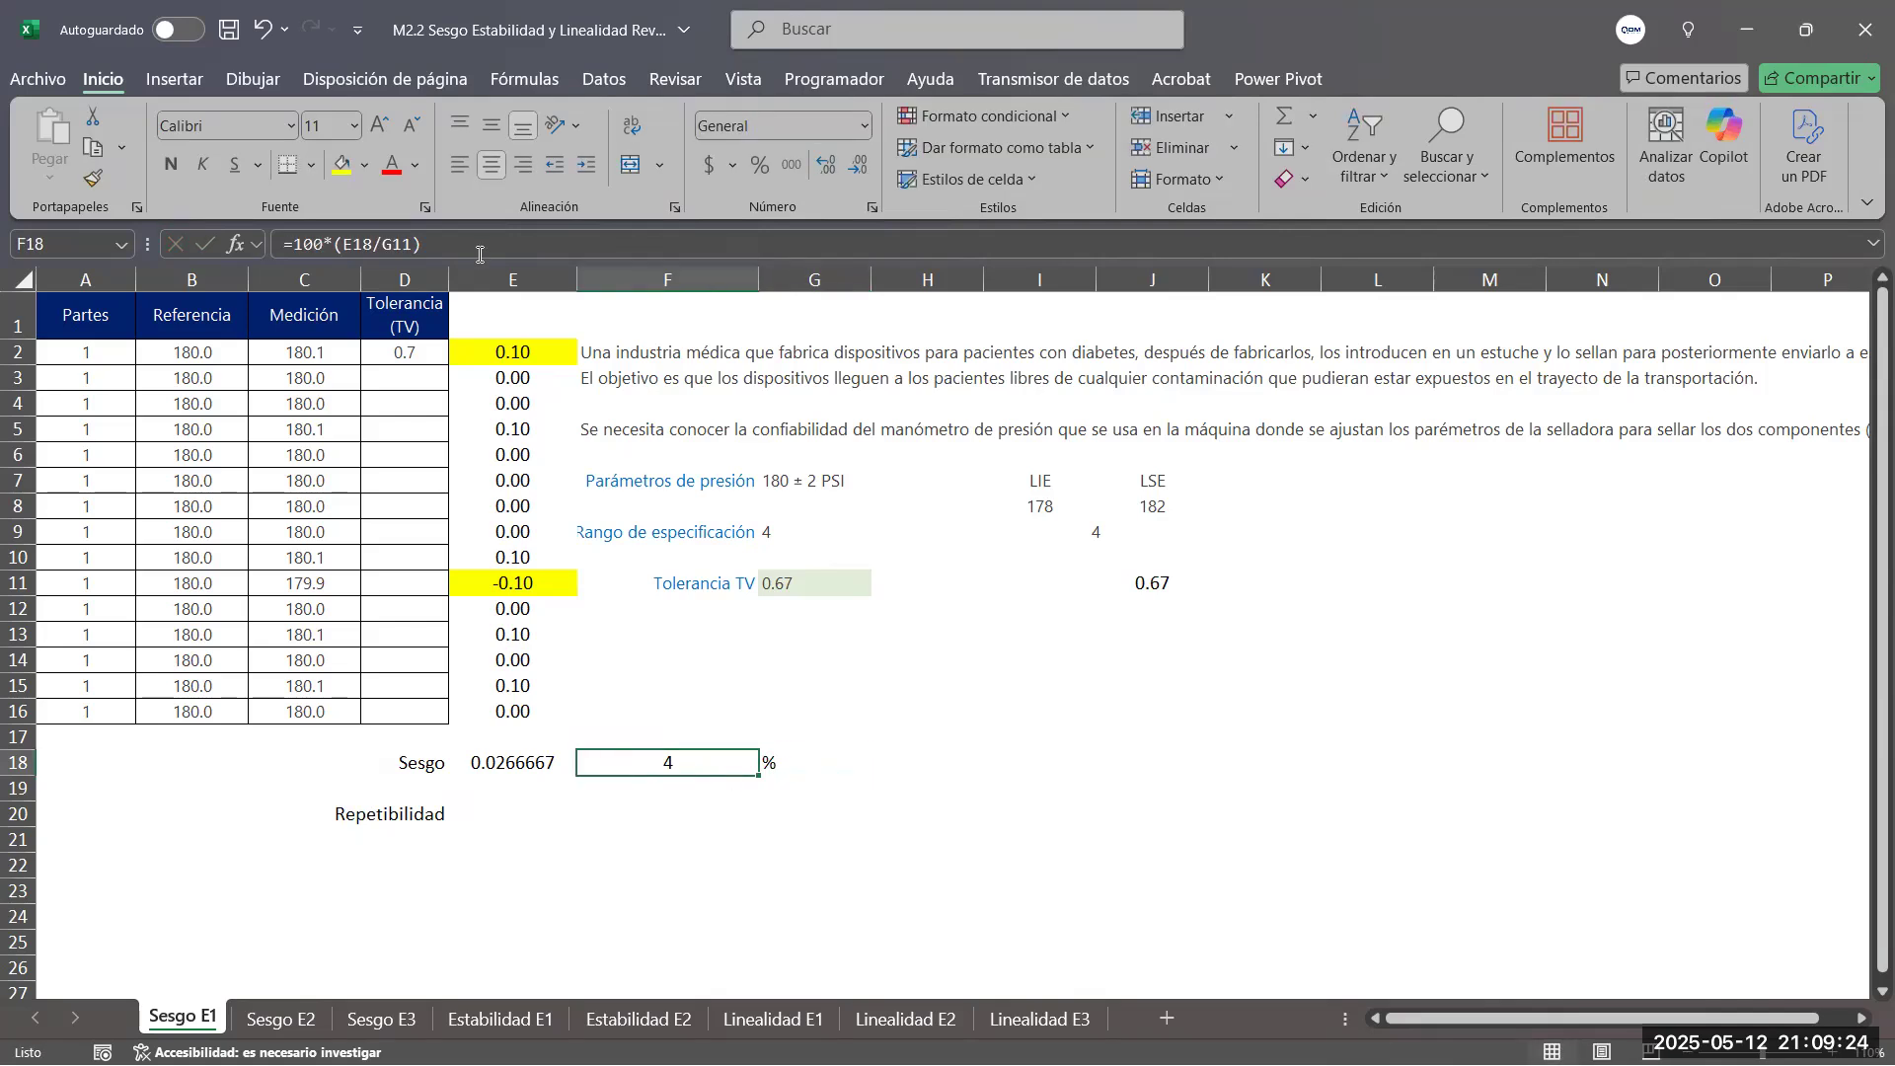
pyautogui.click(364, 165)
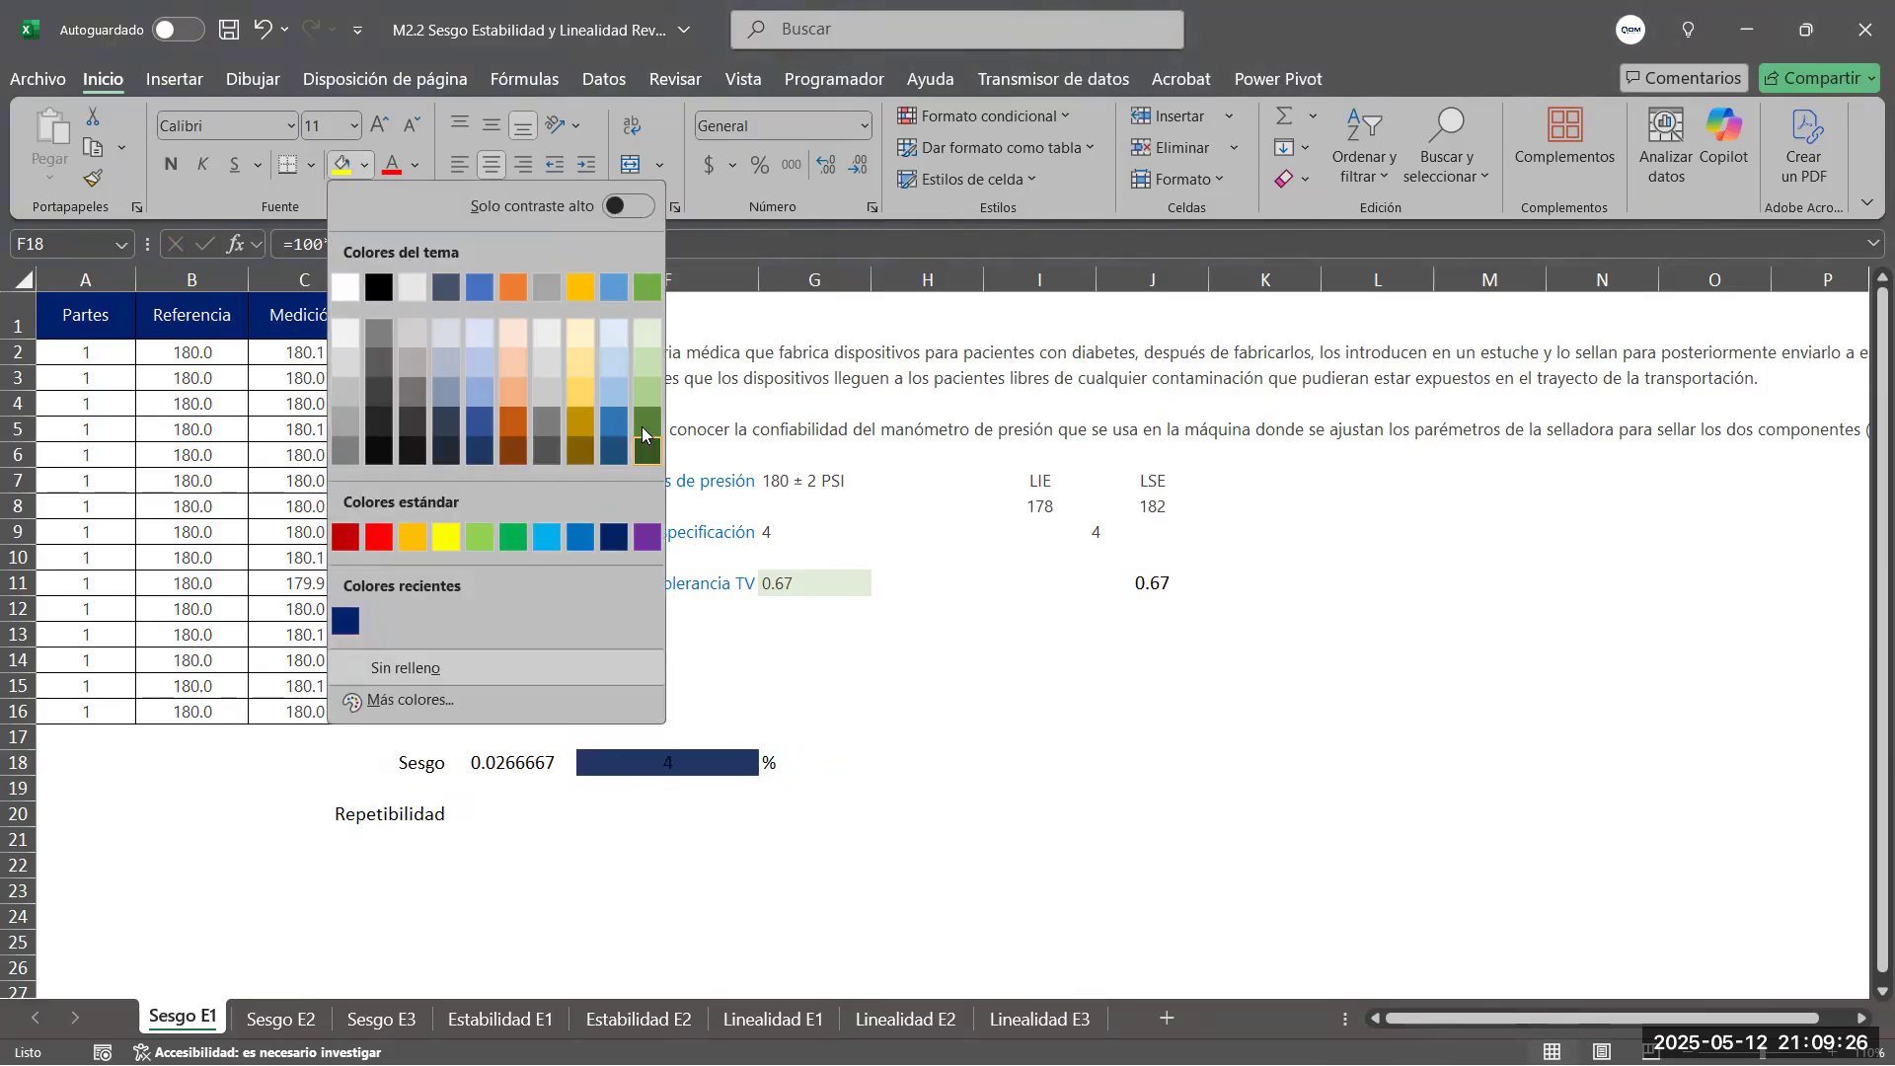
pyautogui.click(480, 537)
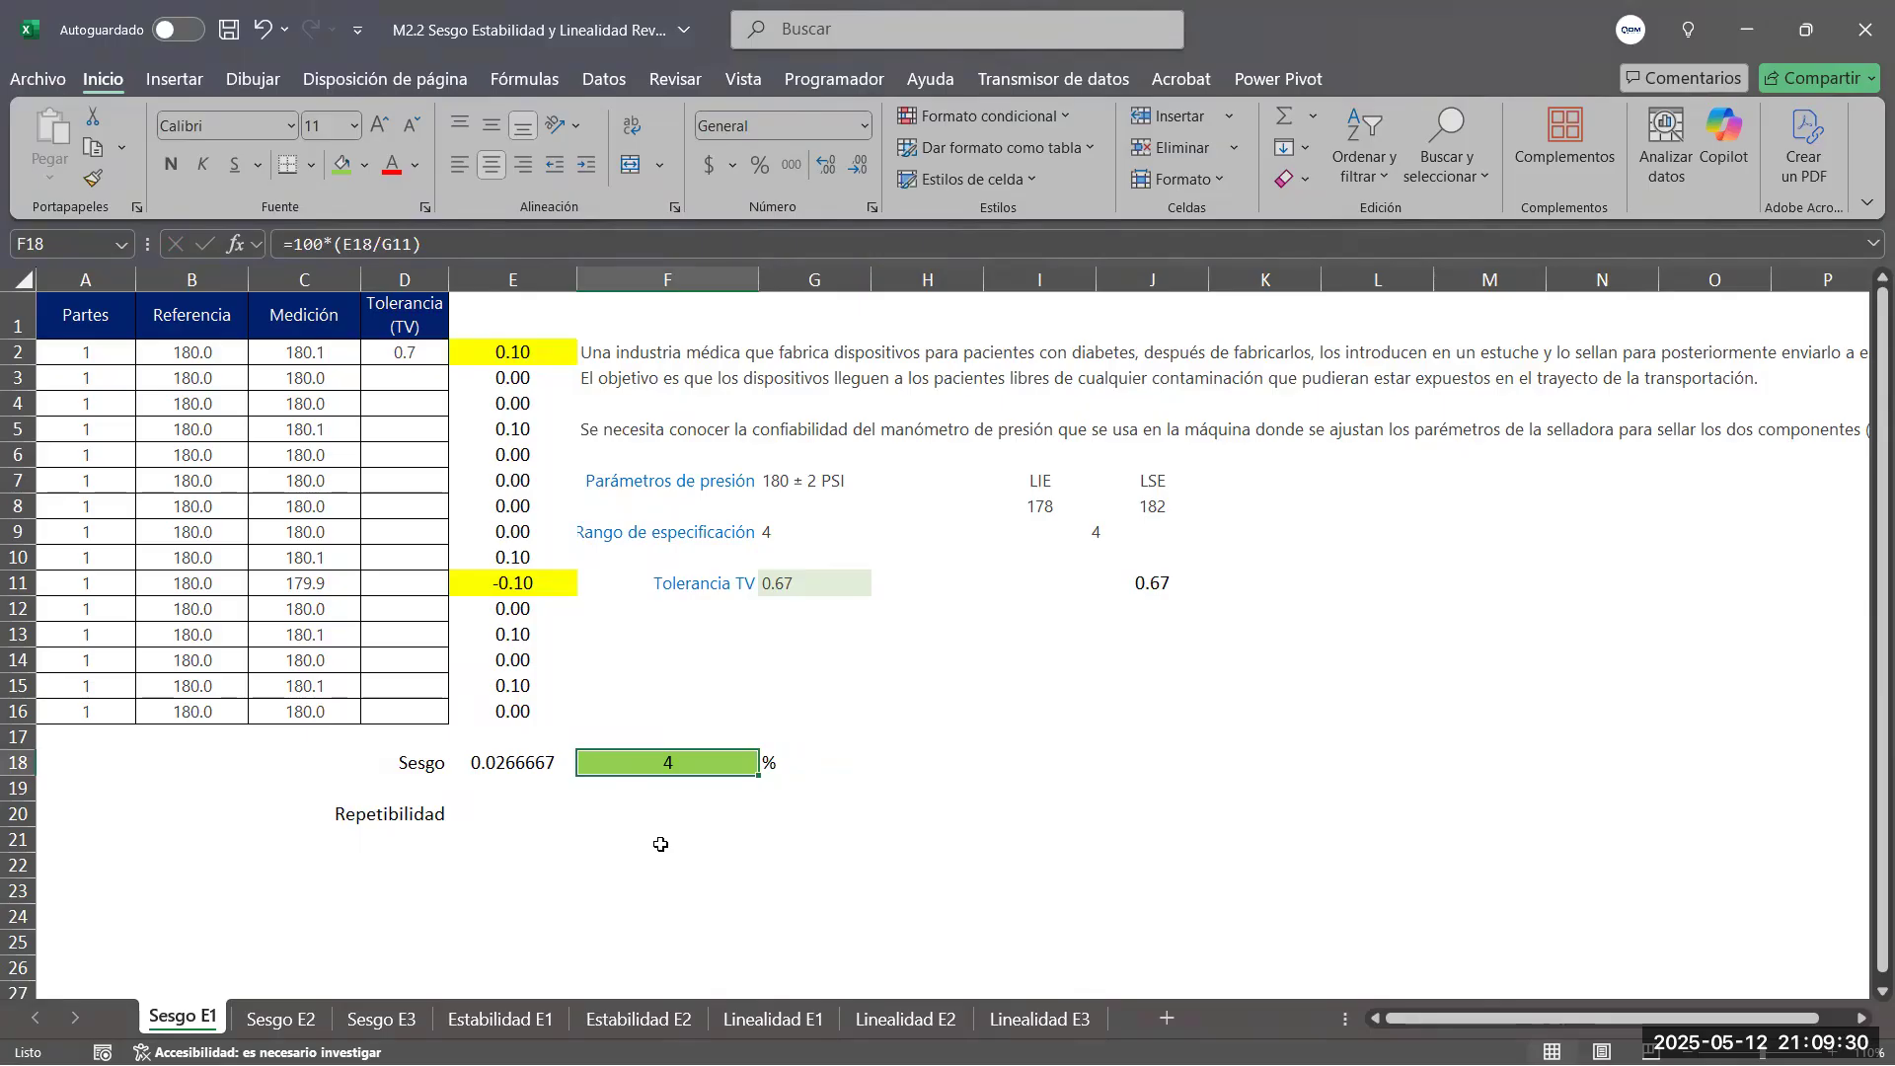
# Copy the formatting of the average bias in E18 to the repeatability cell E20
pyautogui.click(523, 812)
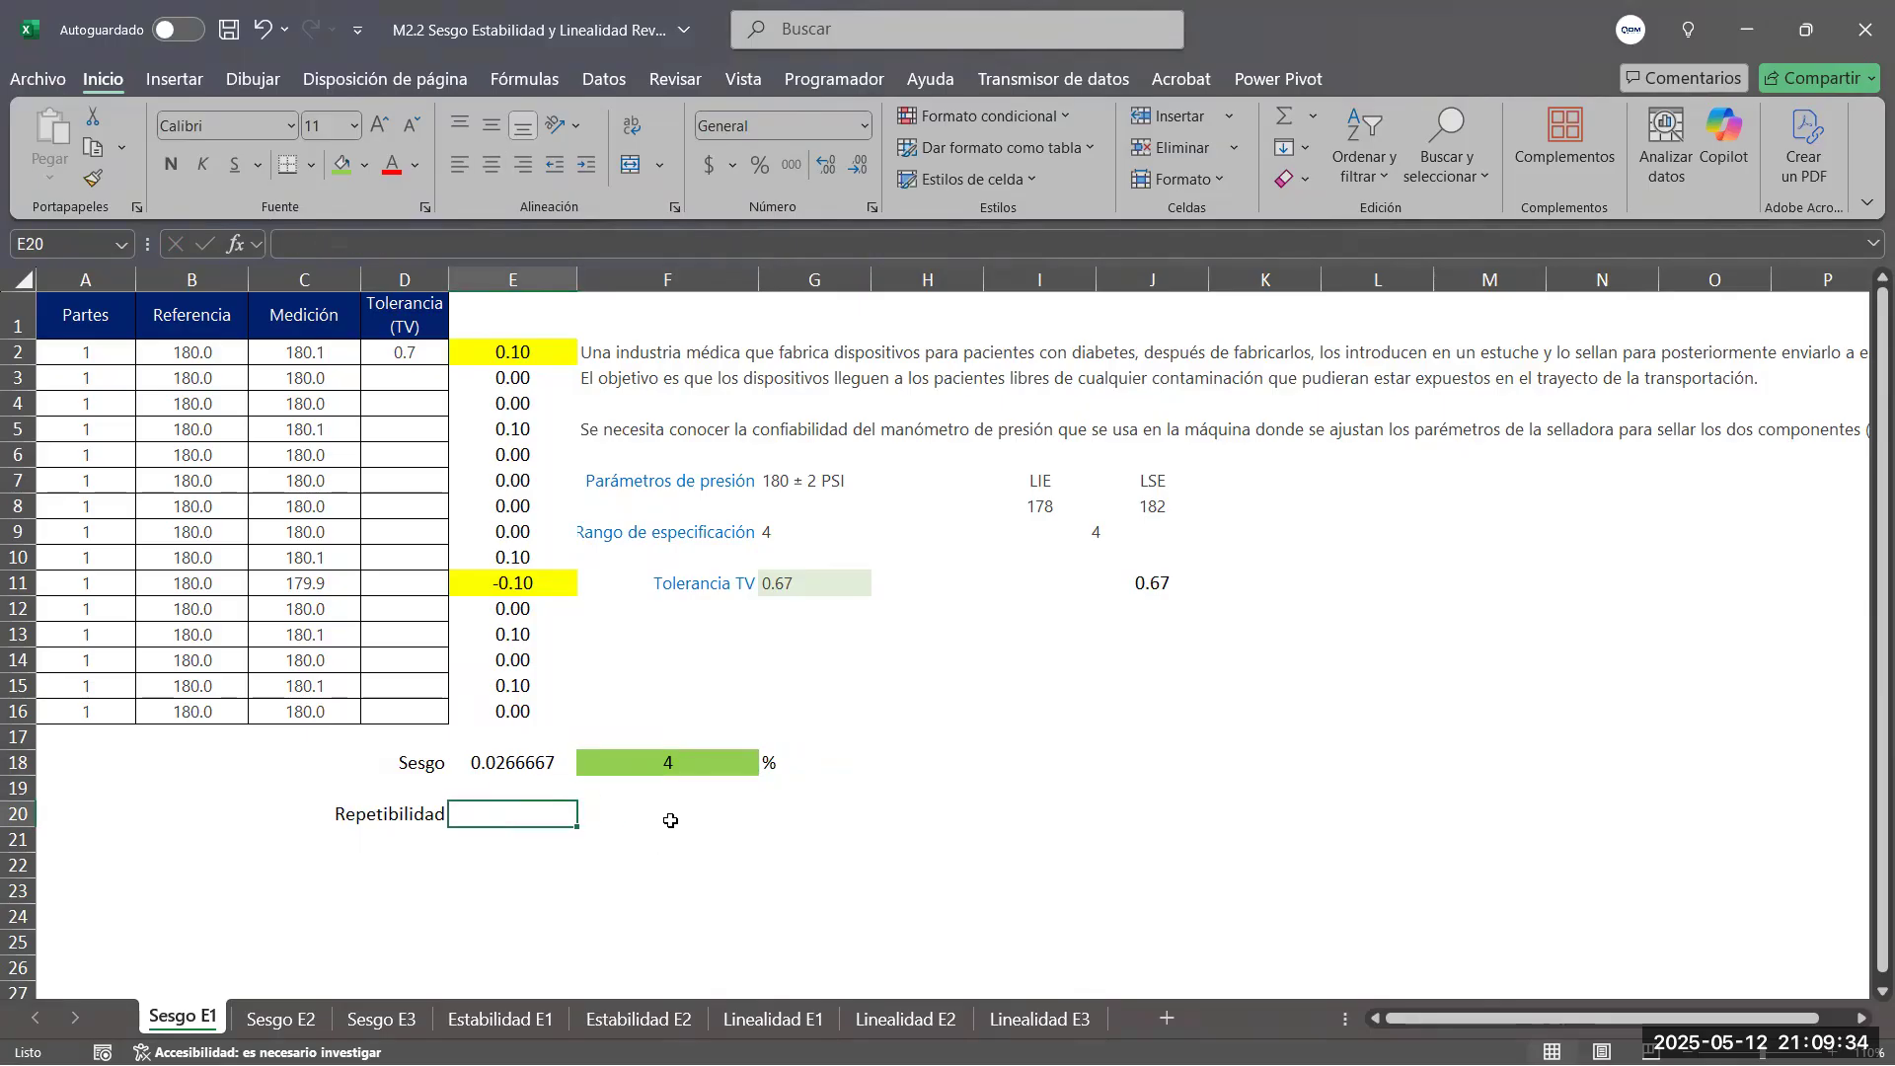
pyautogui.click(518, 766)
pyautogui.click(94, 178)
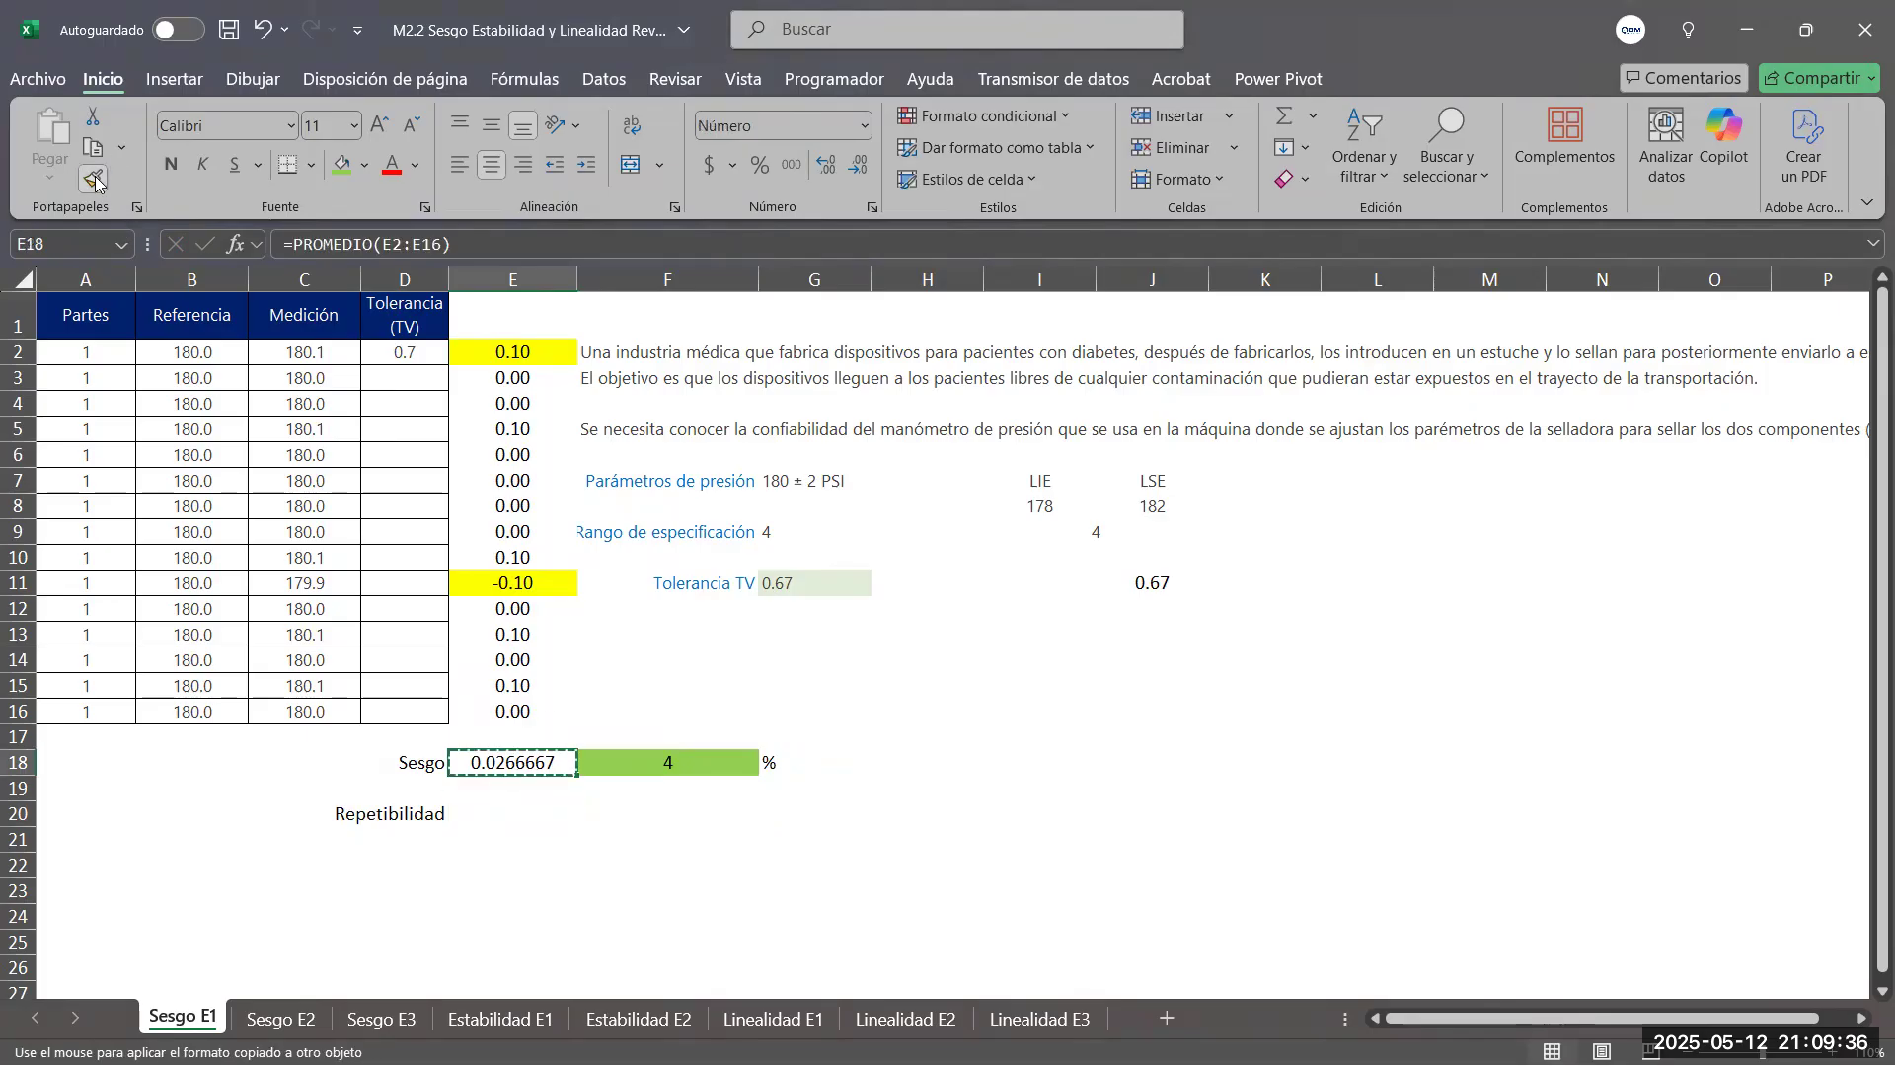
pyautogui.click(518, 814)
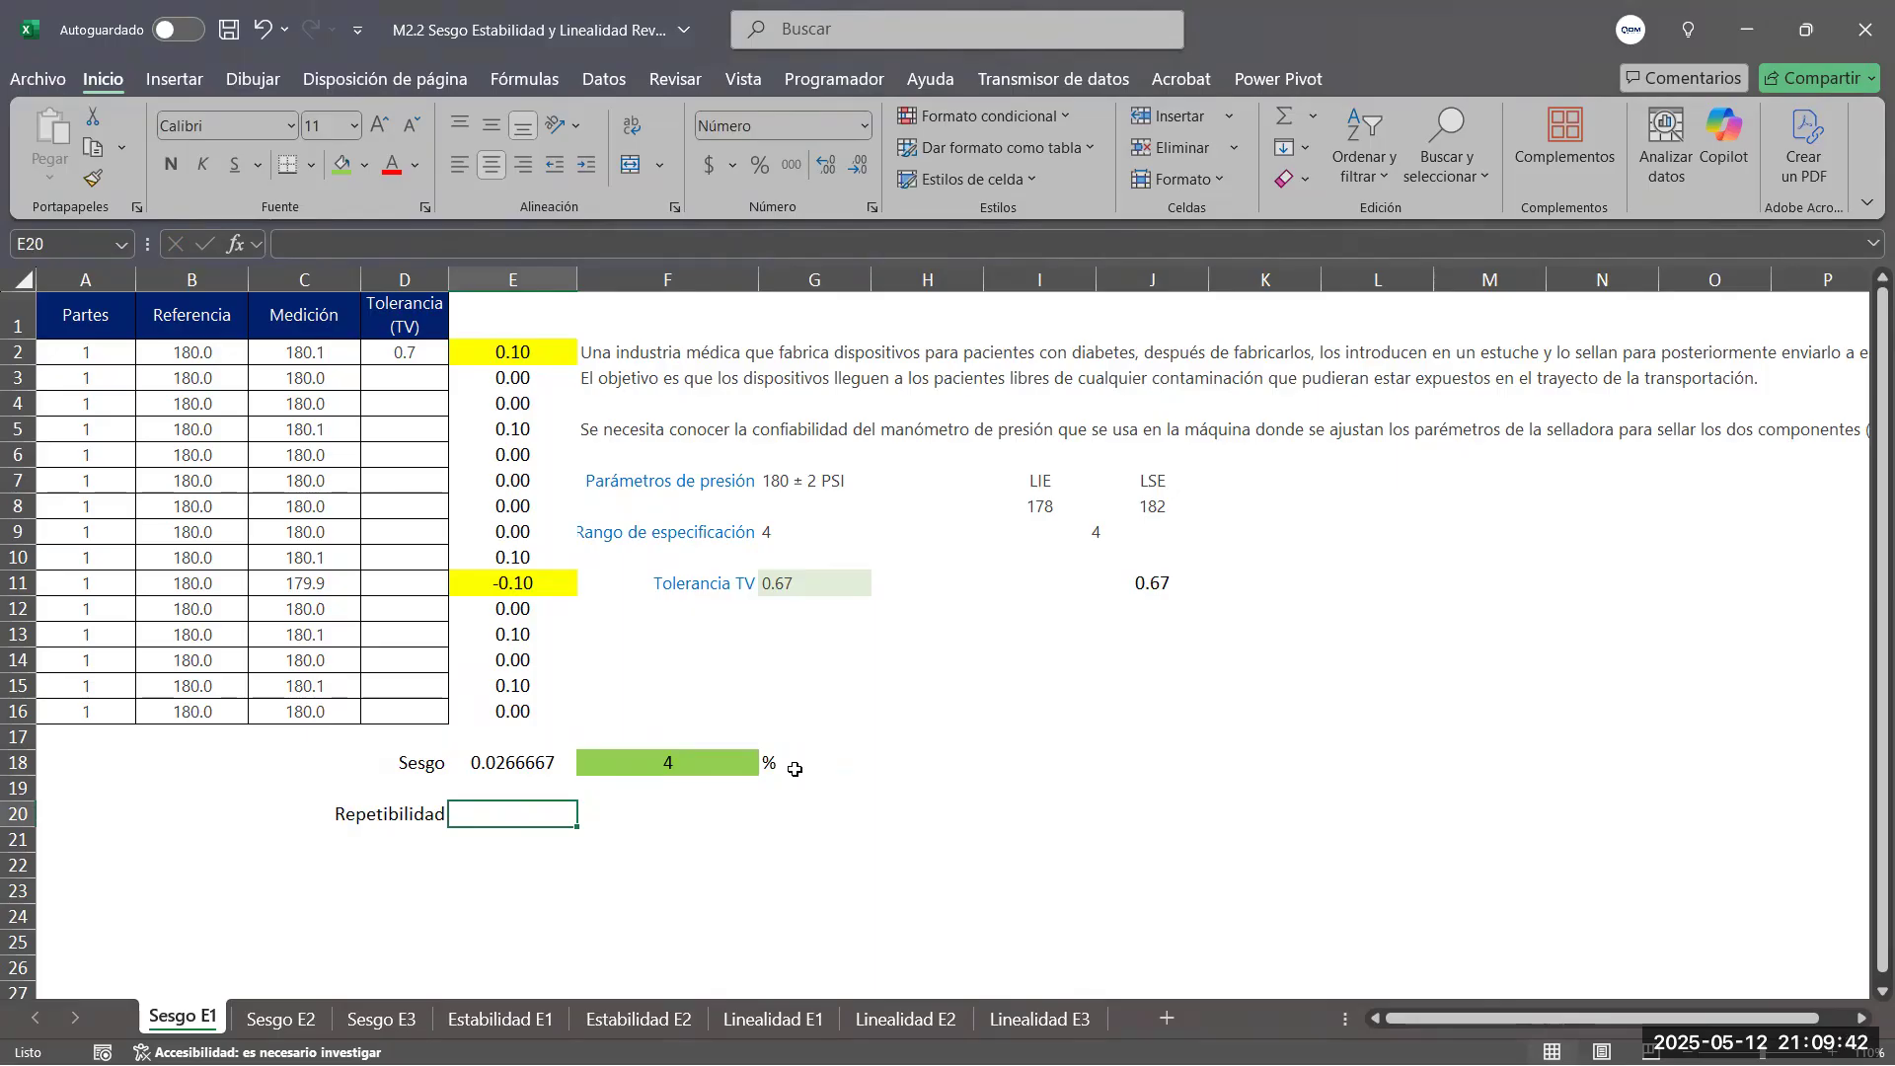
# Calculate the repeatability in E20 as the sample standard deviation of the measurements with =DESVEST.M(C2:C16)
pyautogui.write('=des')
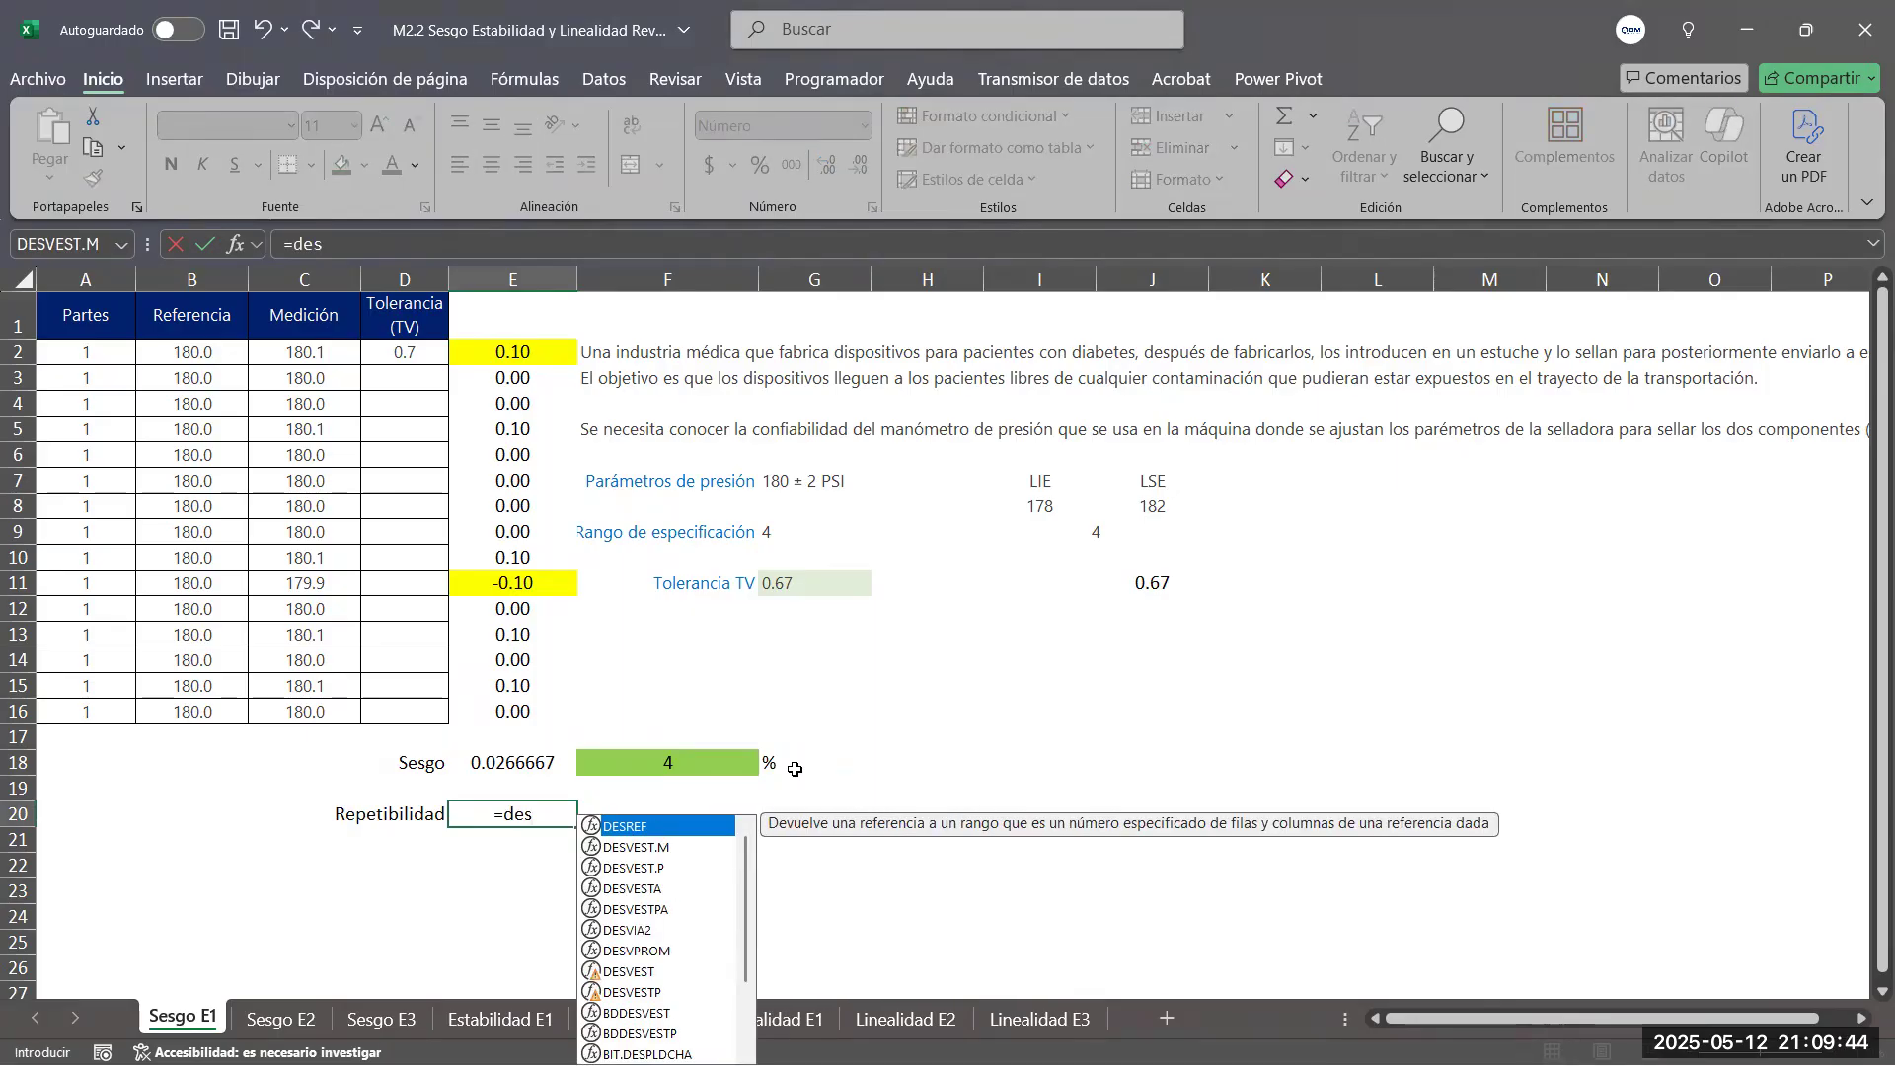
pyautogui.click(637, 848)
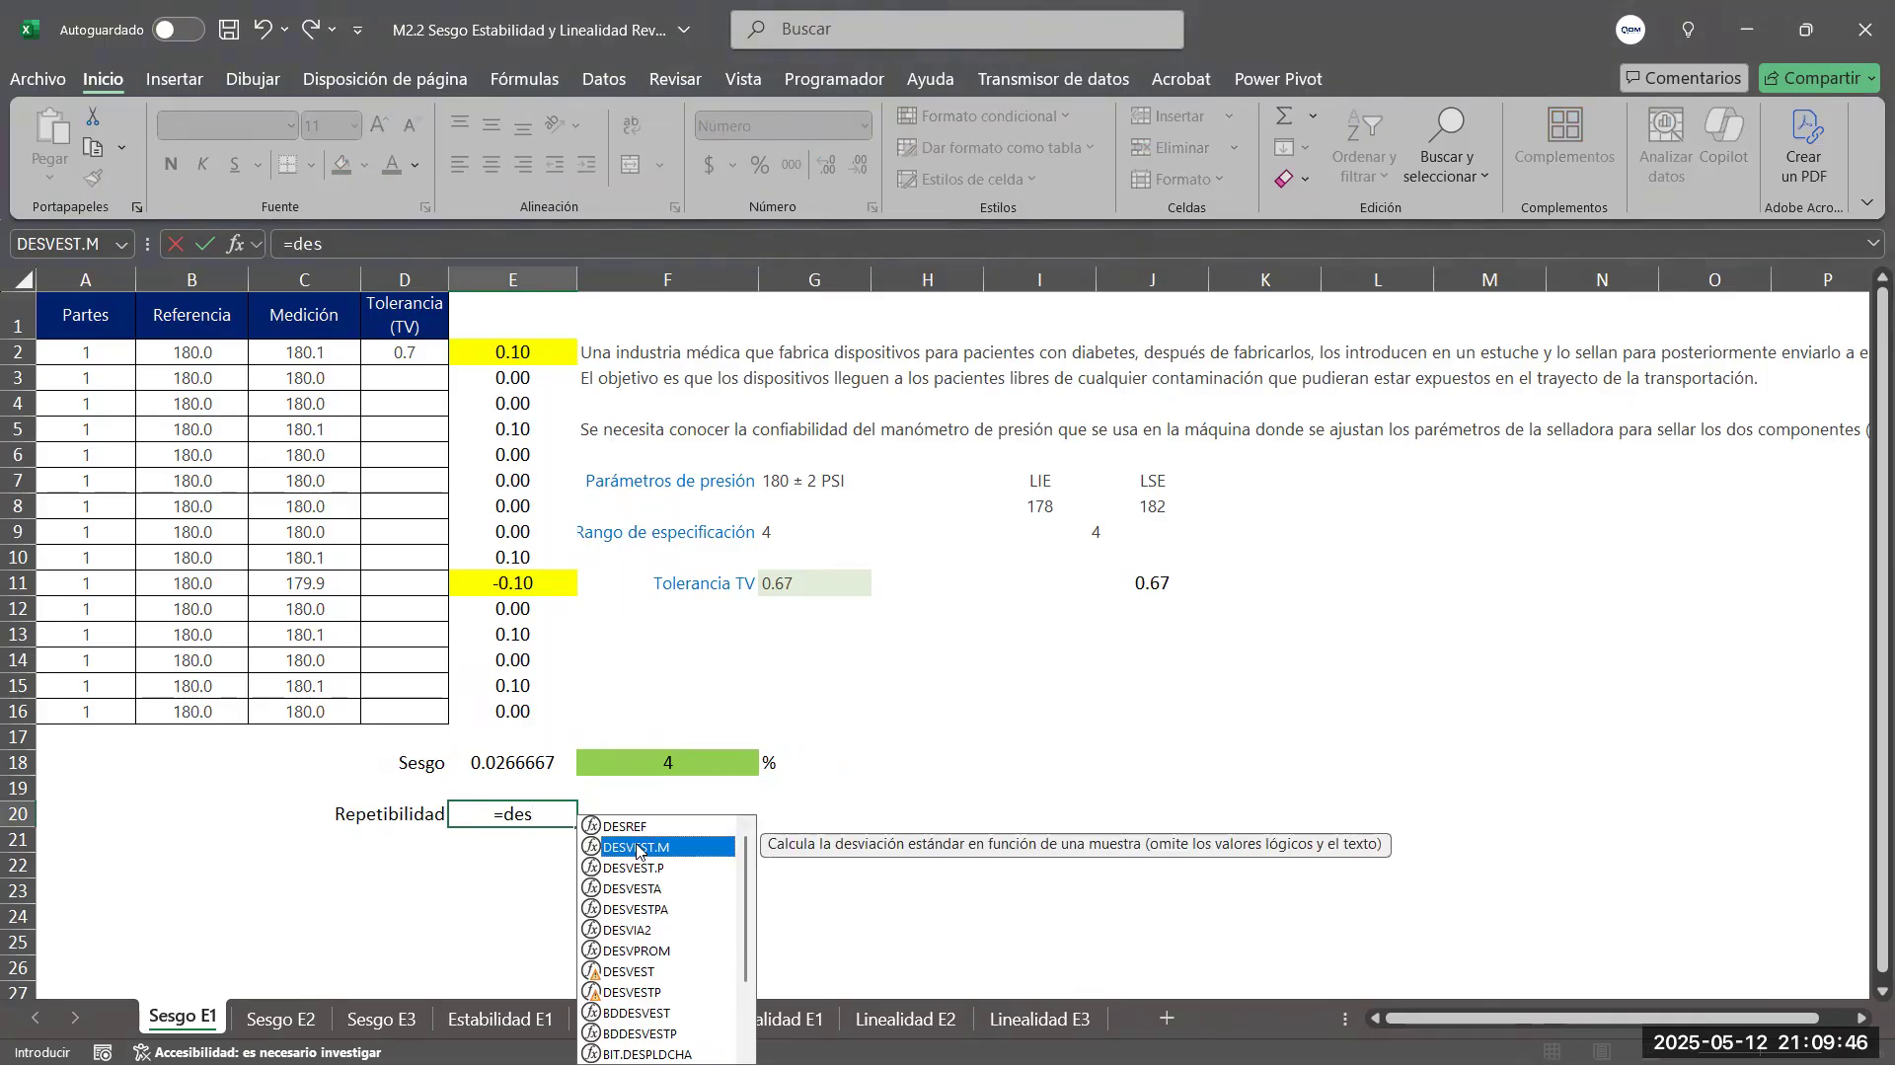
pyautogui.doubleClick(643, 848)
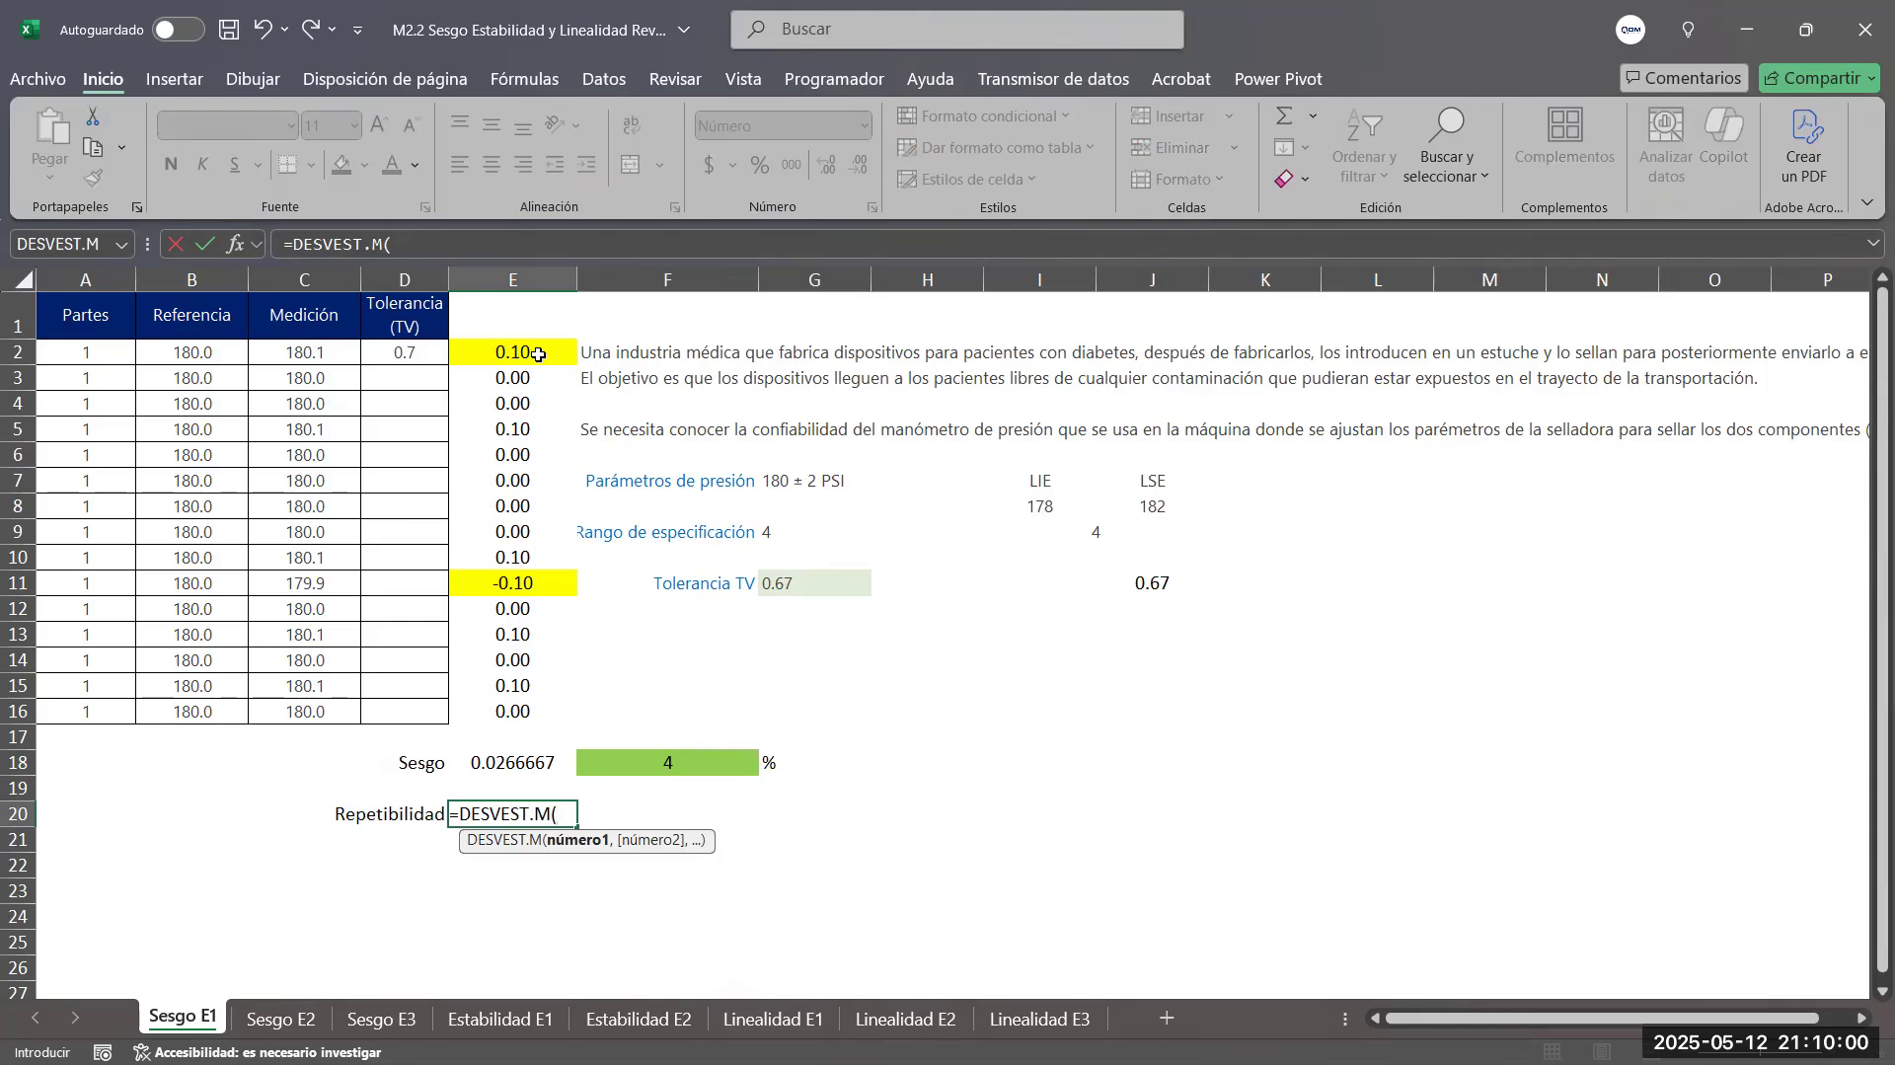
pyautogui.moveTo(521, 353); pyautogui.dragTo(520, 681)
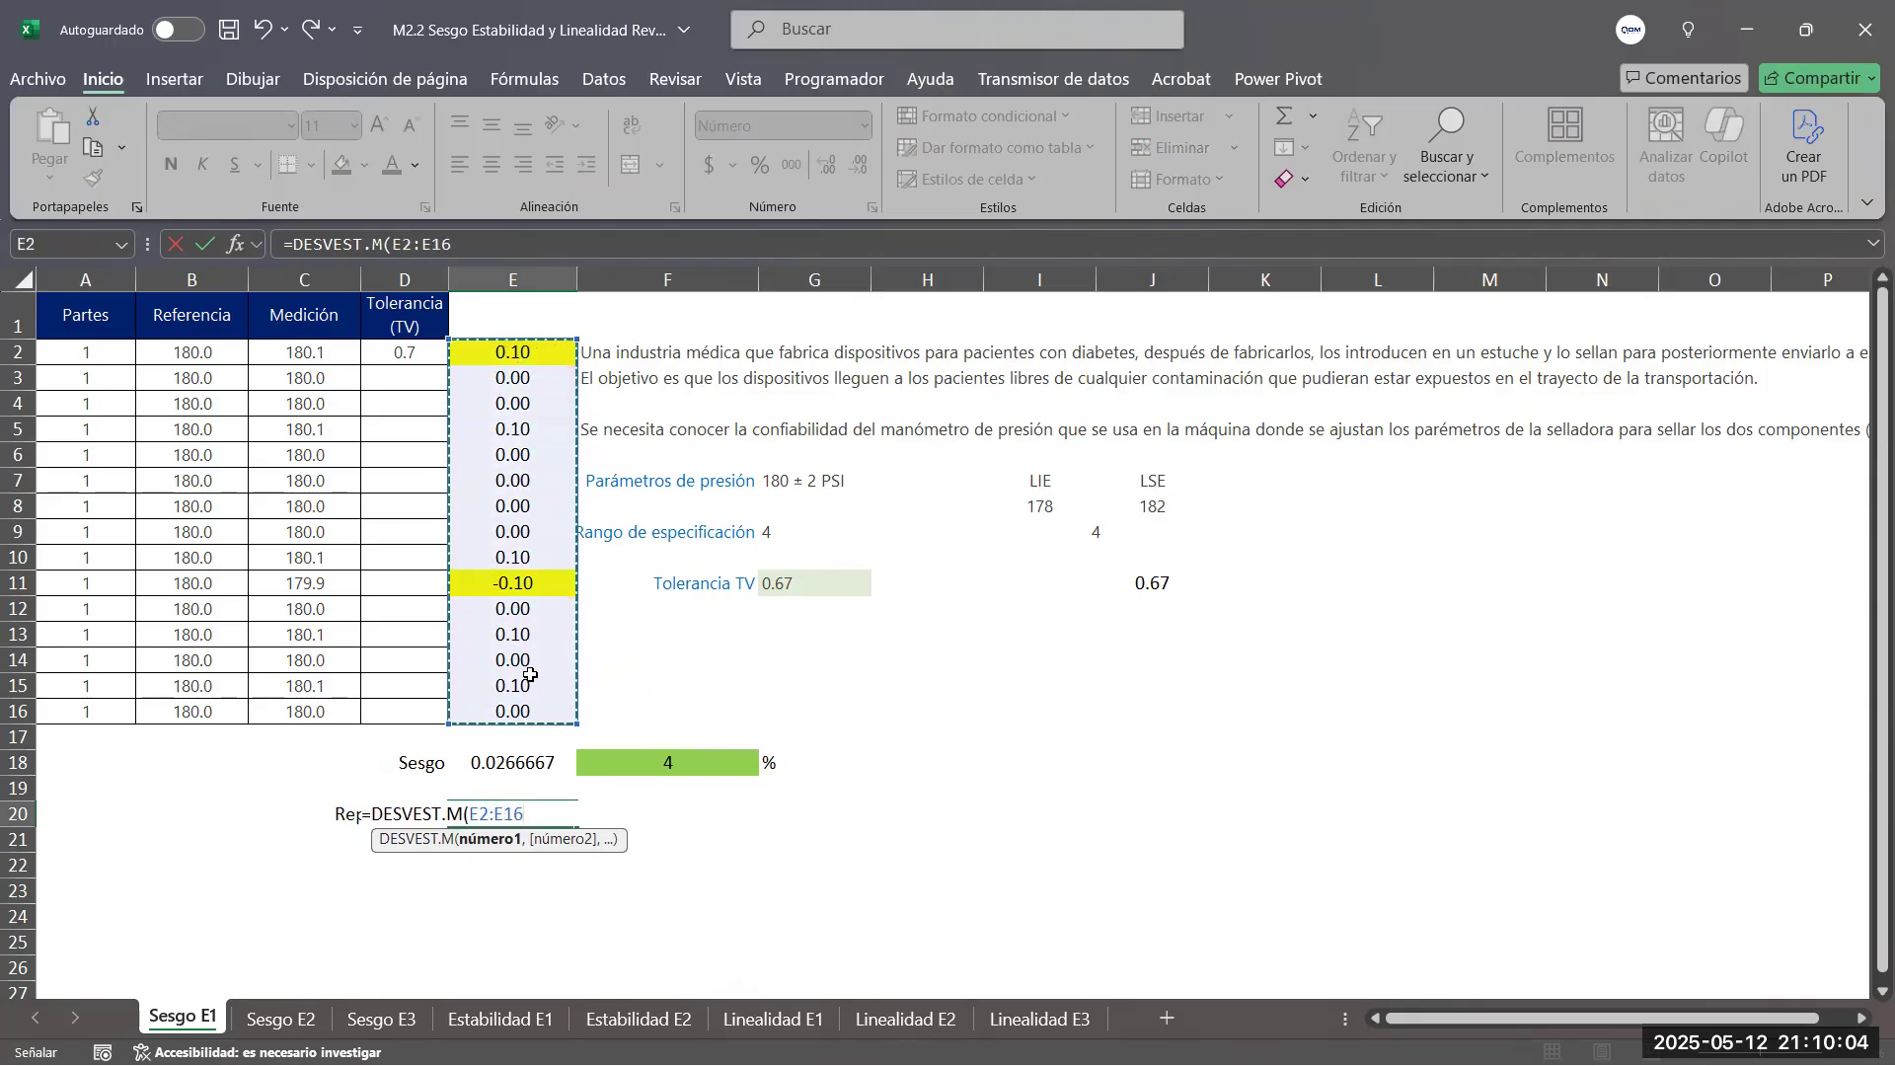
pyautogui.moveTo(314, 348); pyautogui.dragTo(282, 701)
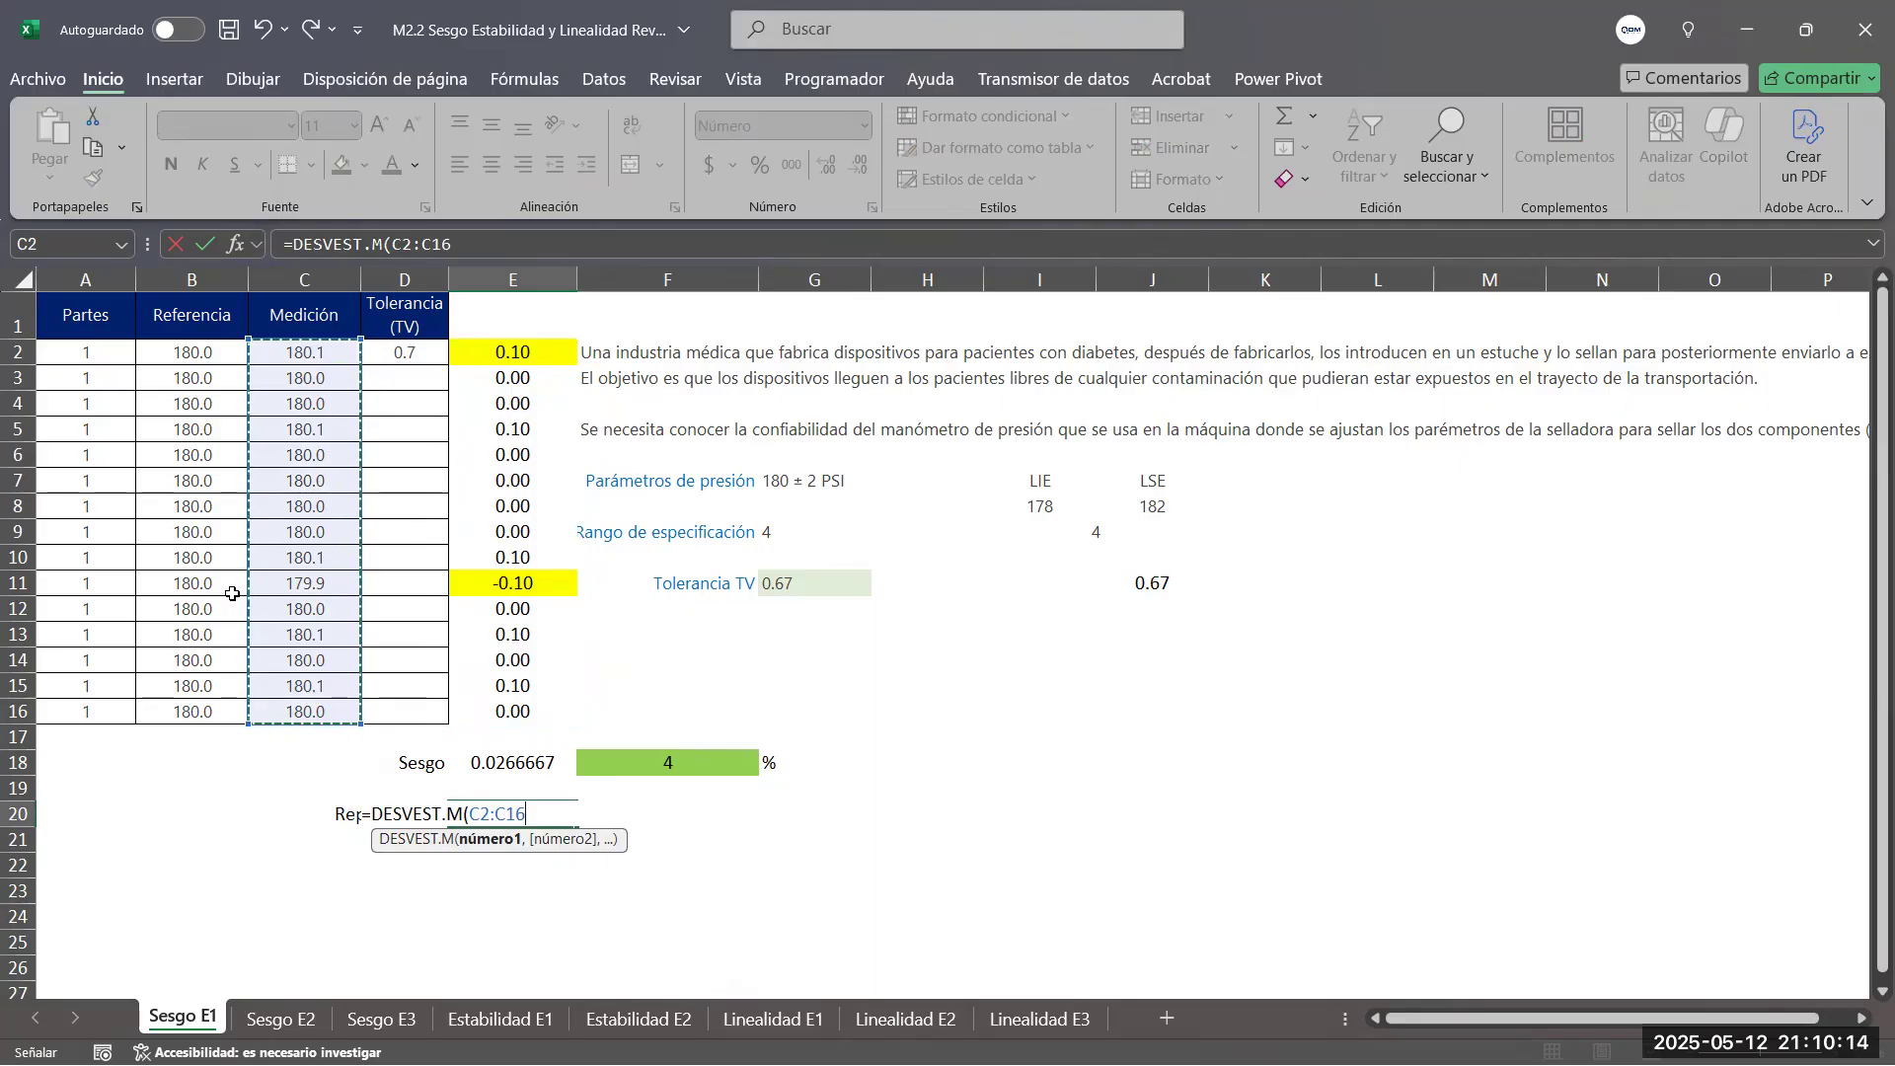
pyautogui.press('Return')
# Display the bias in E18 and the repeatability in E20 with six decimal places
pyautogui.click(533, 814)
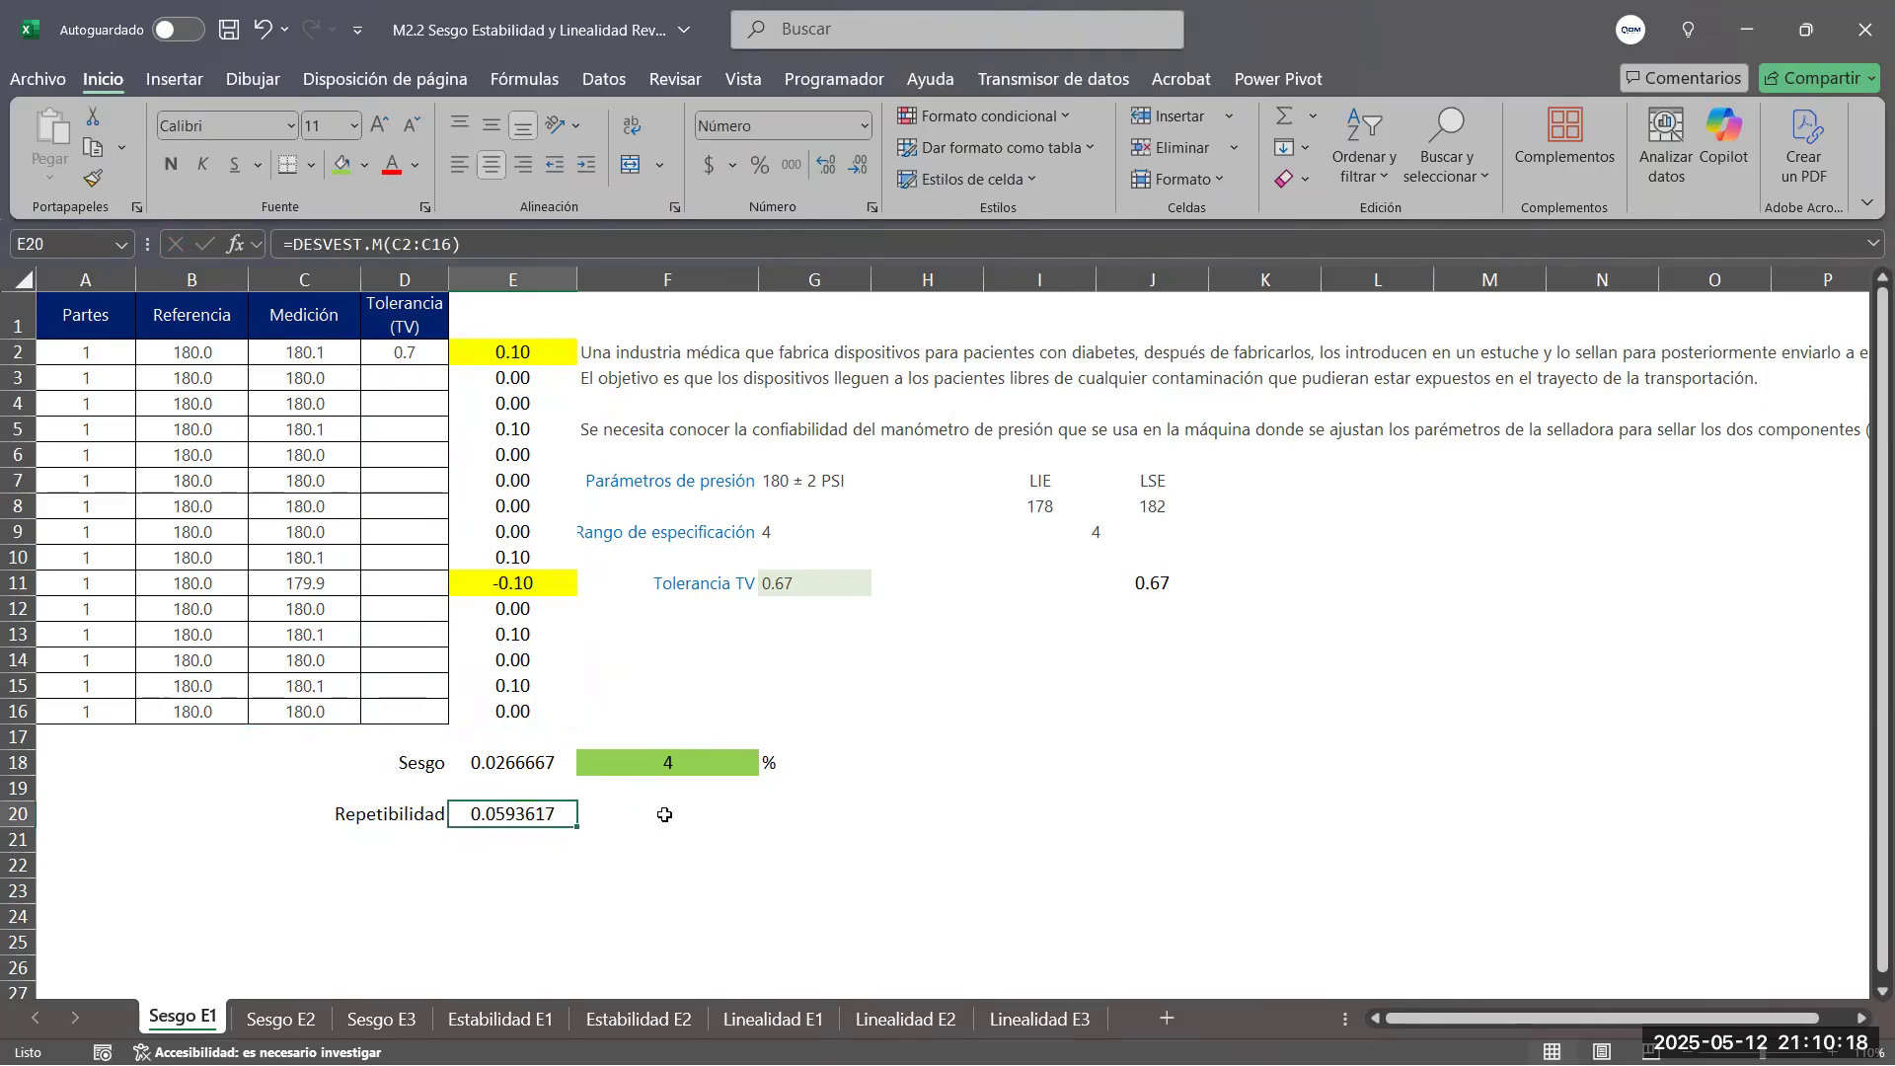
pyautogui.moveTo(516, 764); pyautogui.dragTo(515, 819)
pyautogui.click(859, 163)
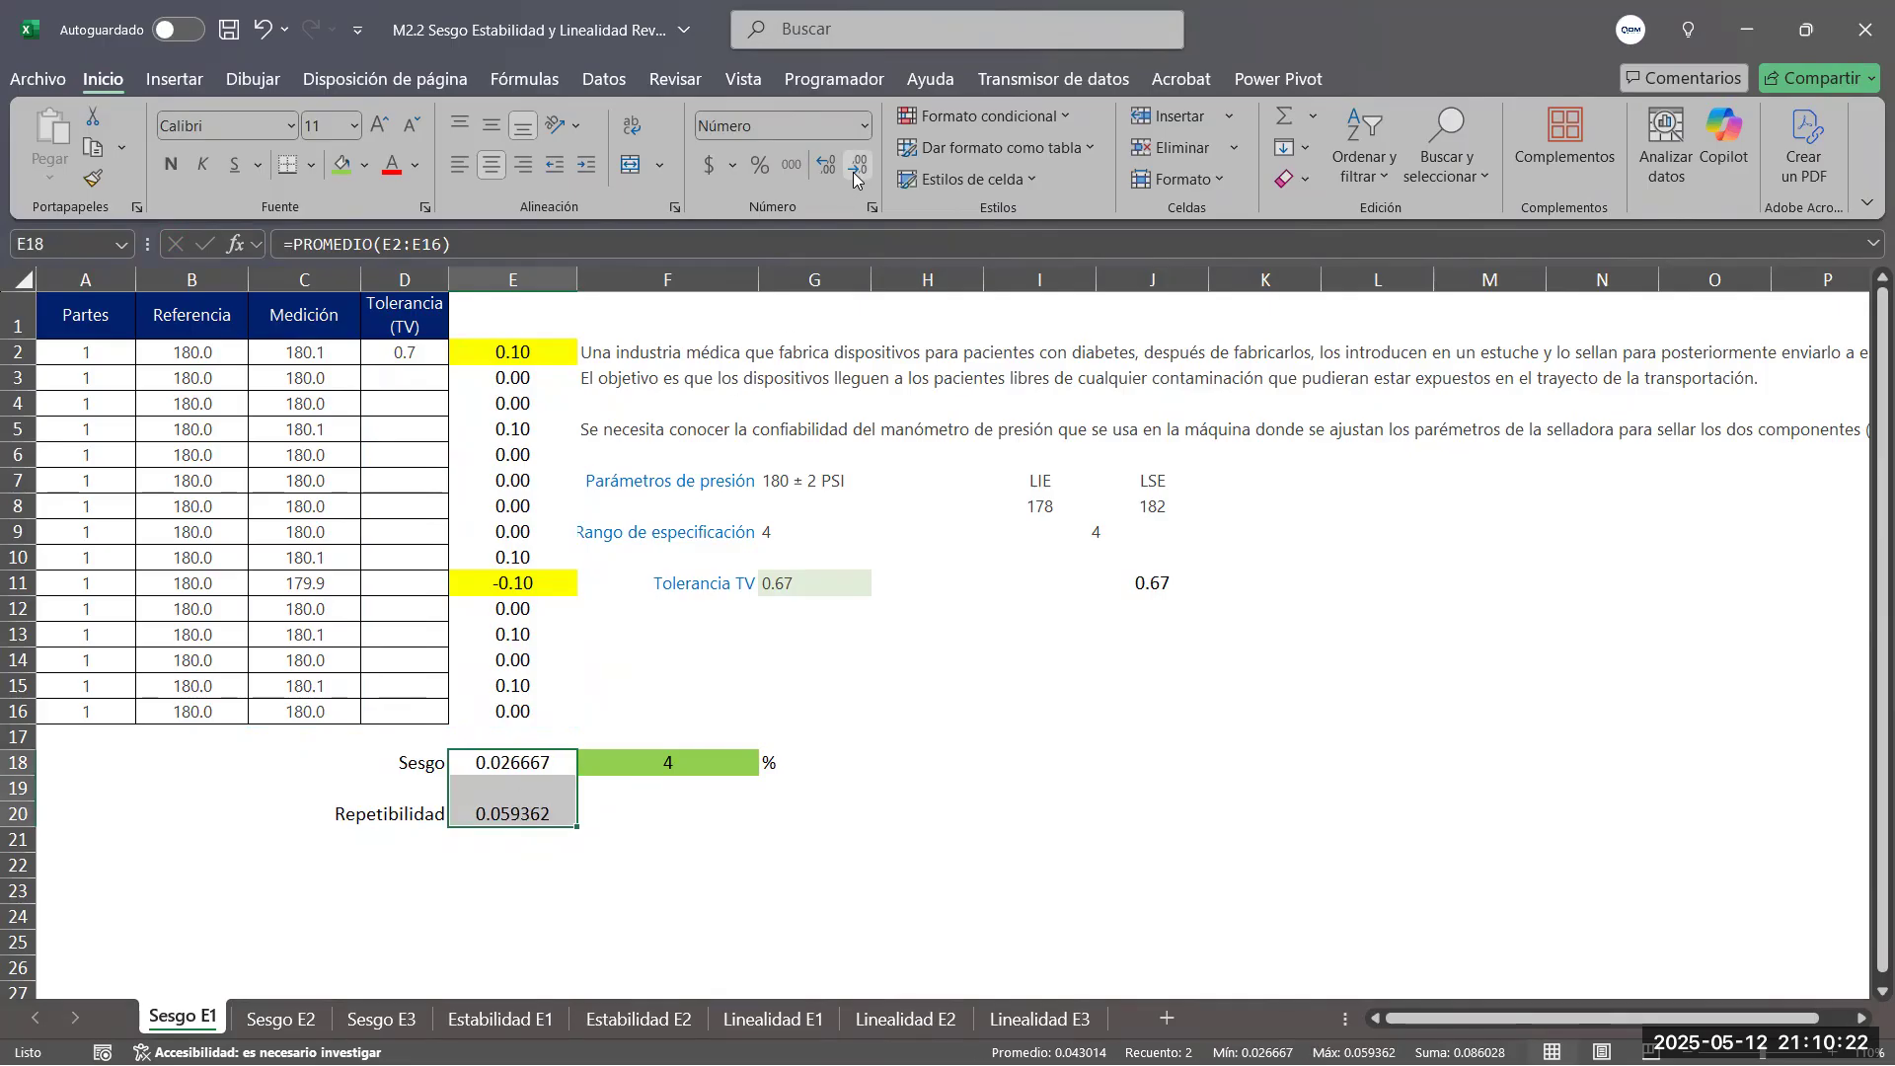
pyautogui.click(524, 762)
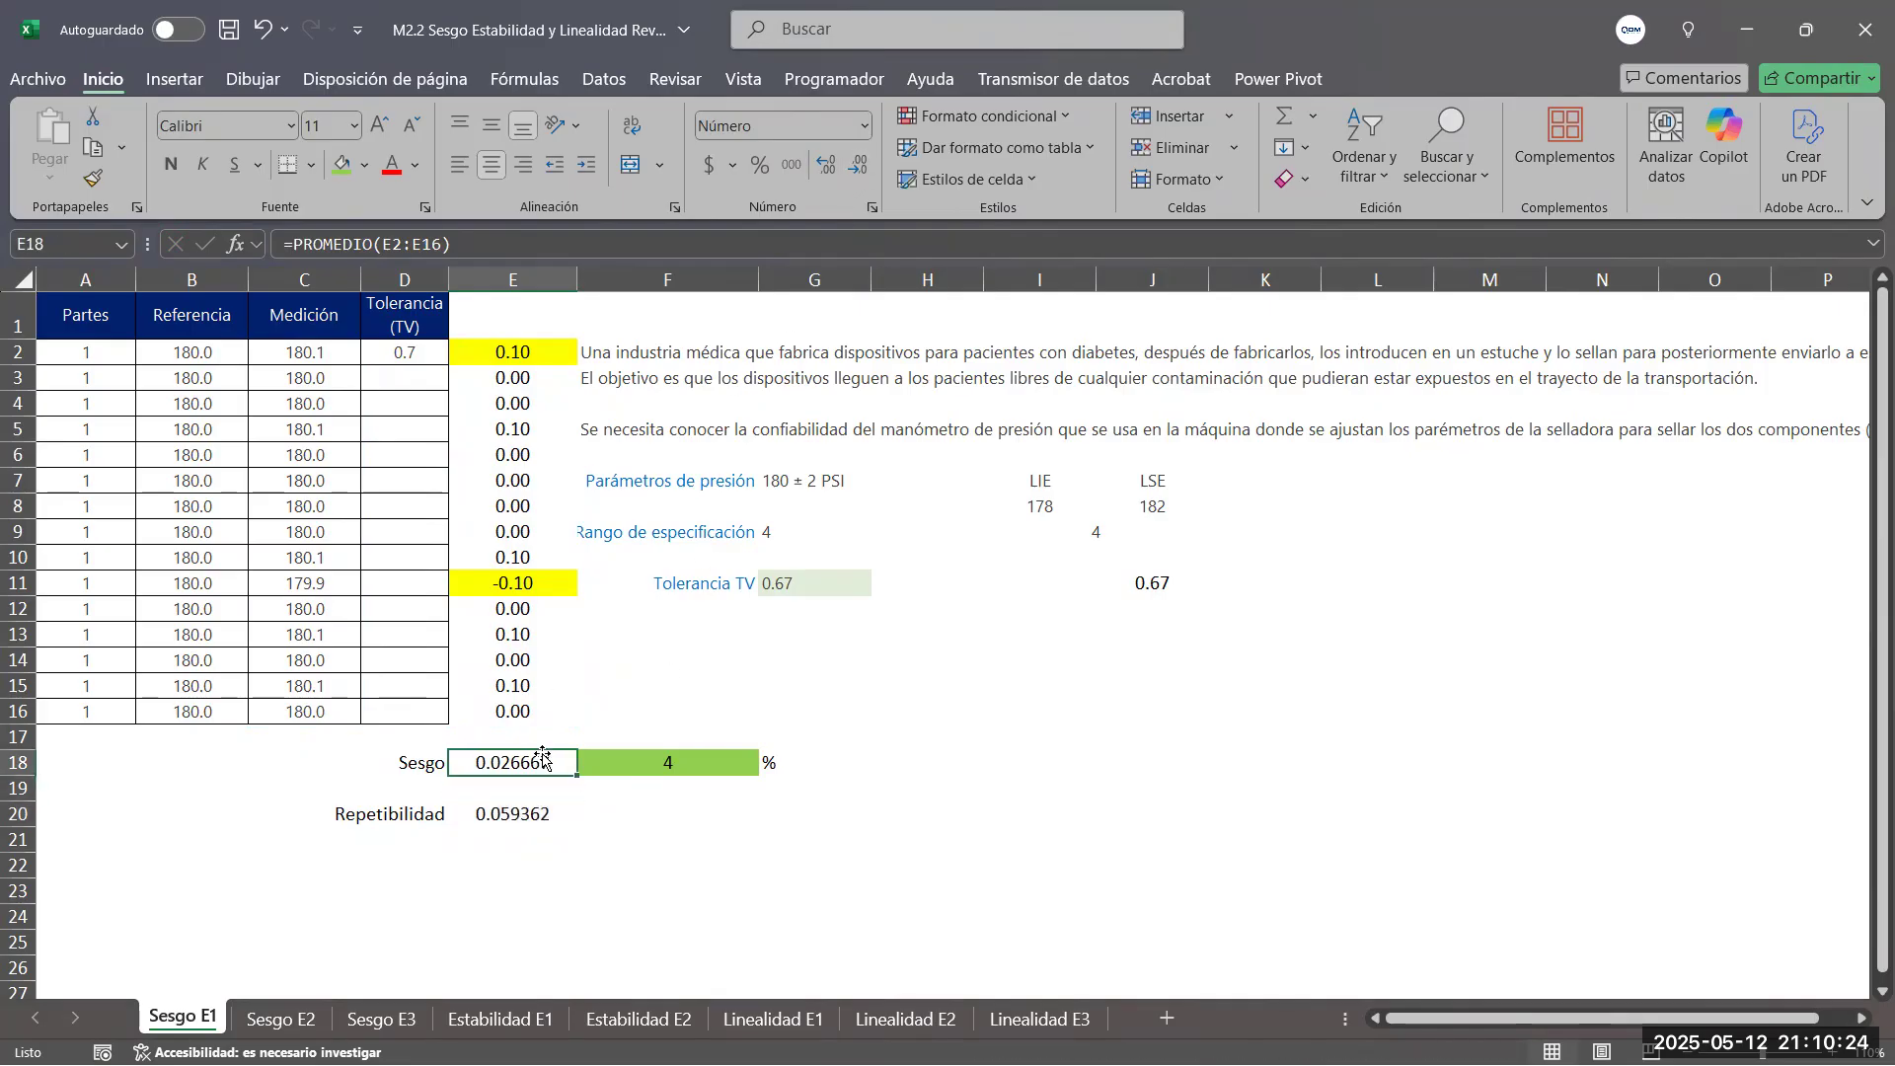
pyautogui.click(519, 820)
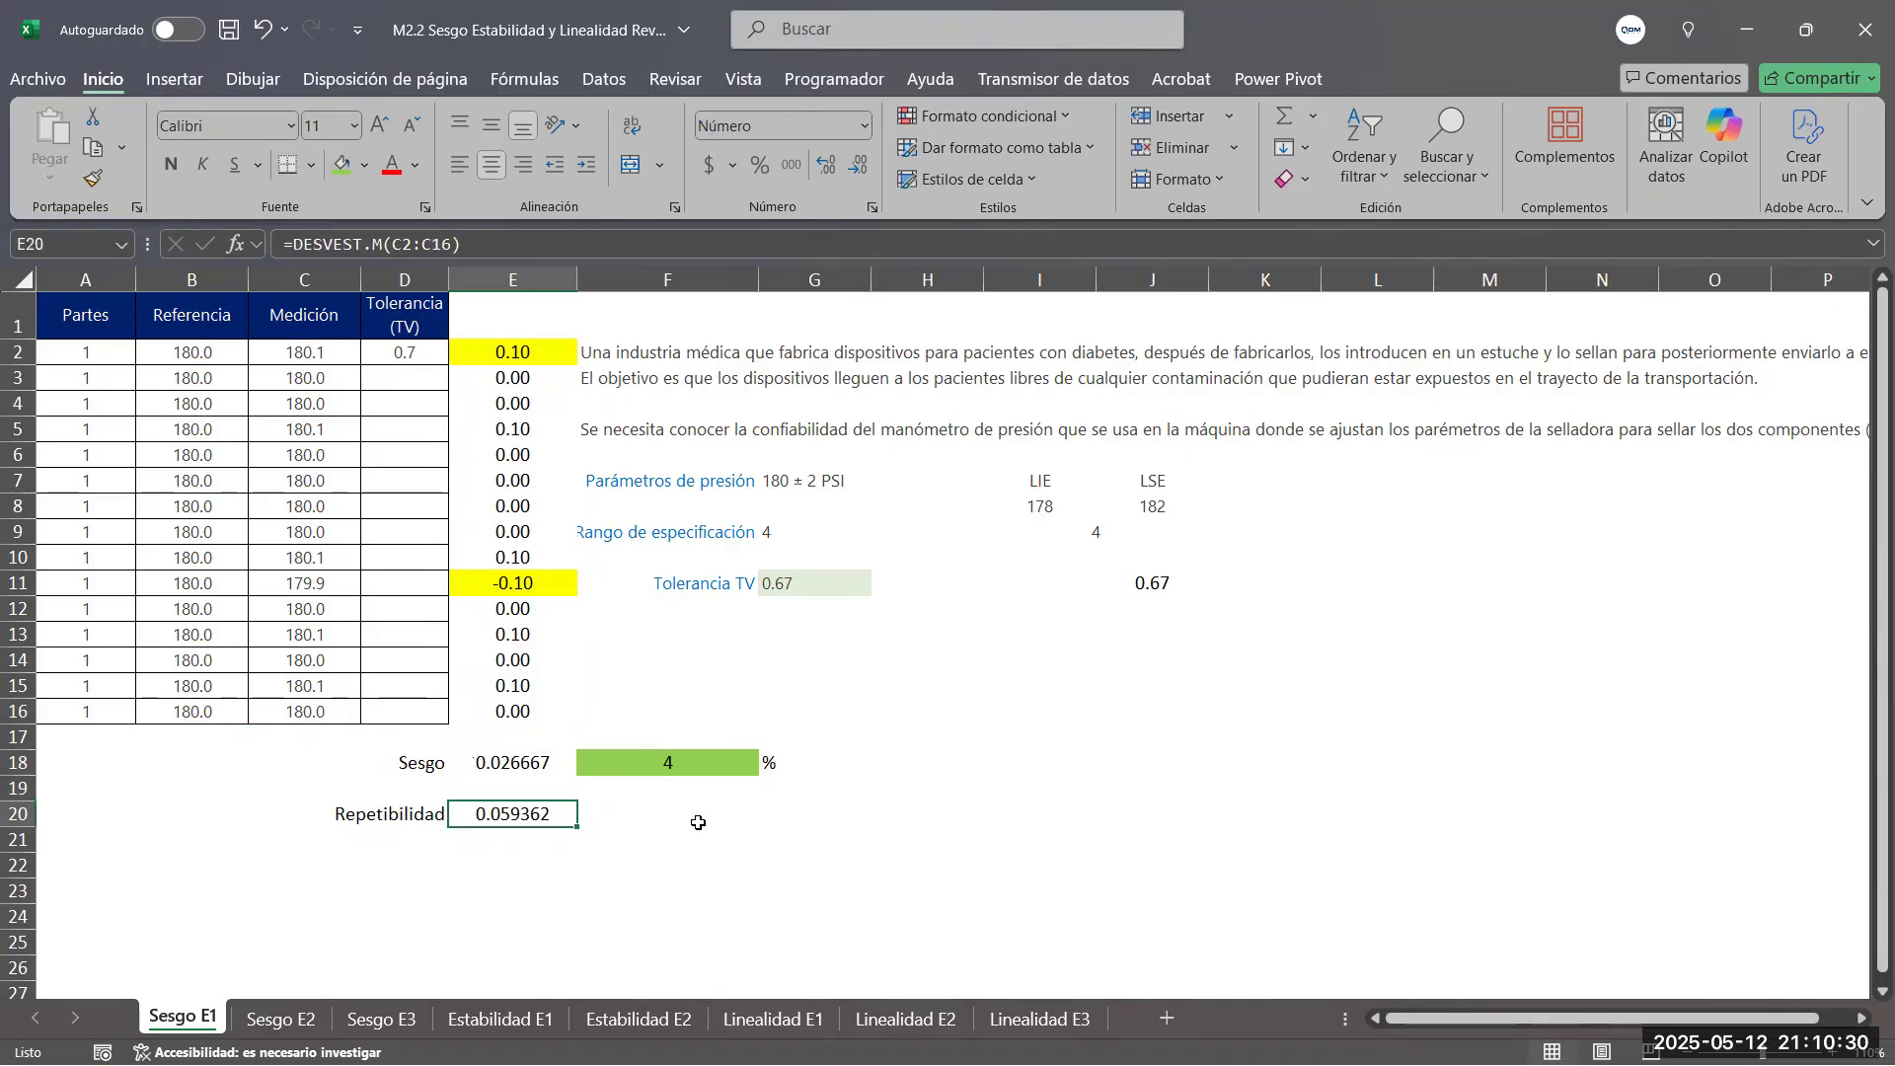
# Calculate the percent repeatability relative to the TV tolerance in F20 with =100*(E20/G11)
pyautogui.click(654, 816)
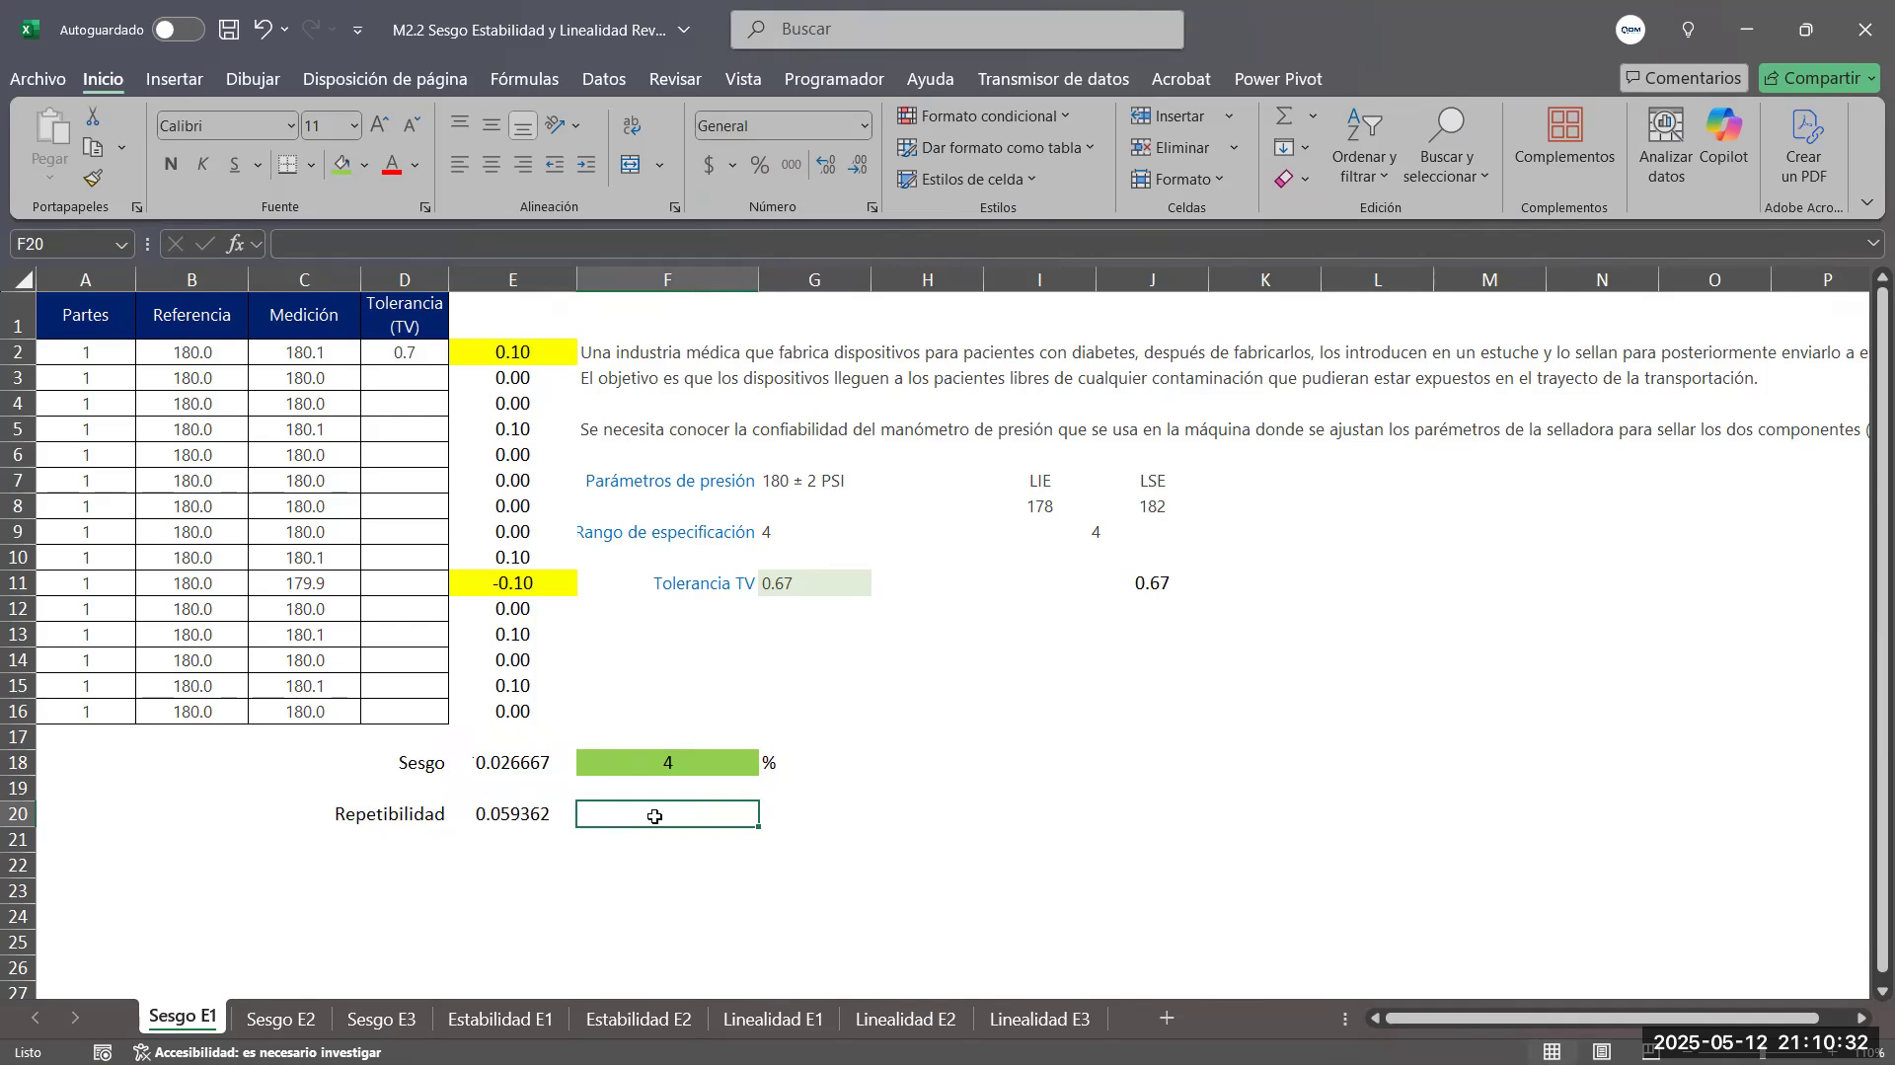
pyautogui.write('=100*(')
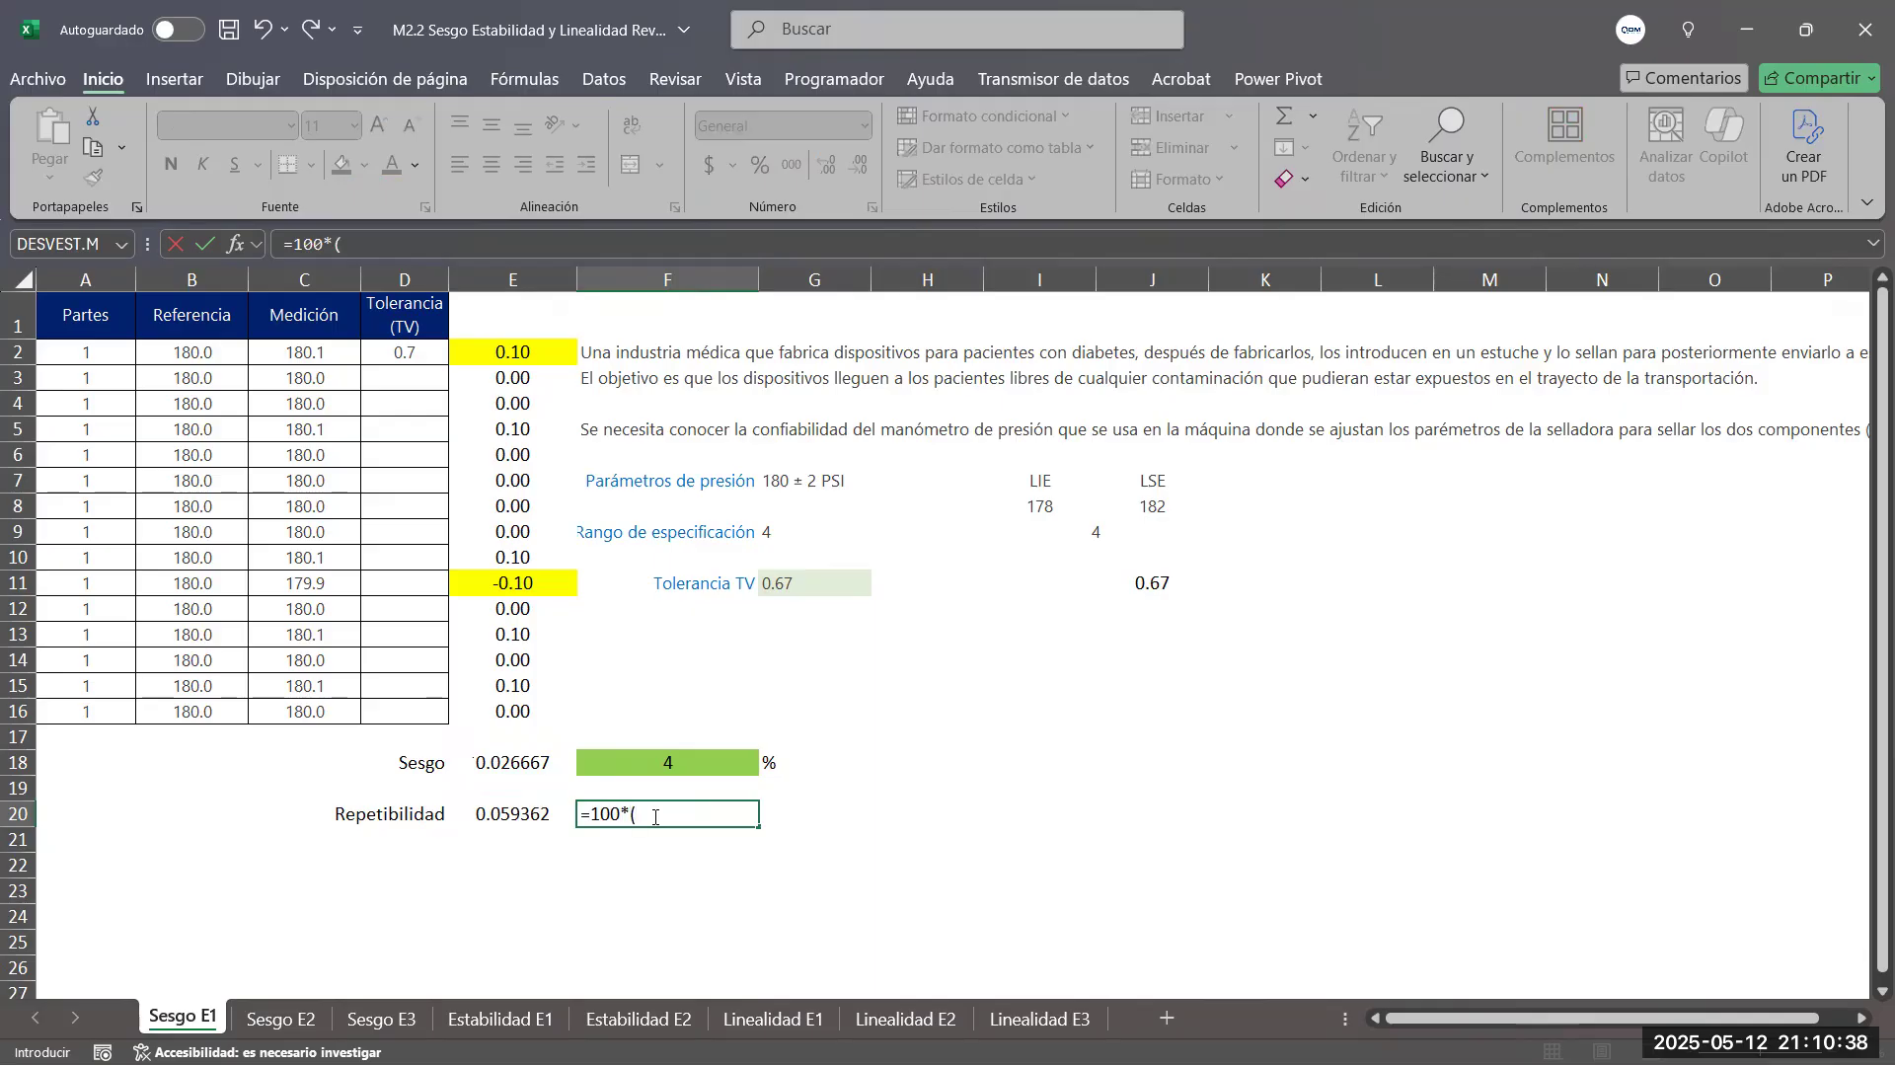
pyautogui.click(519, 813)
pyautogui.write('/')
pyautogui.click(778, 590)
pyautogui.write(')')
pyautogui.press('Return')
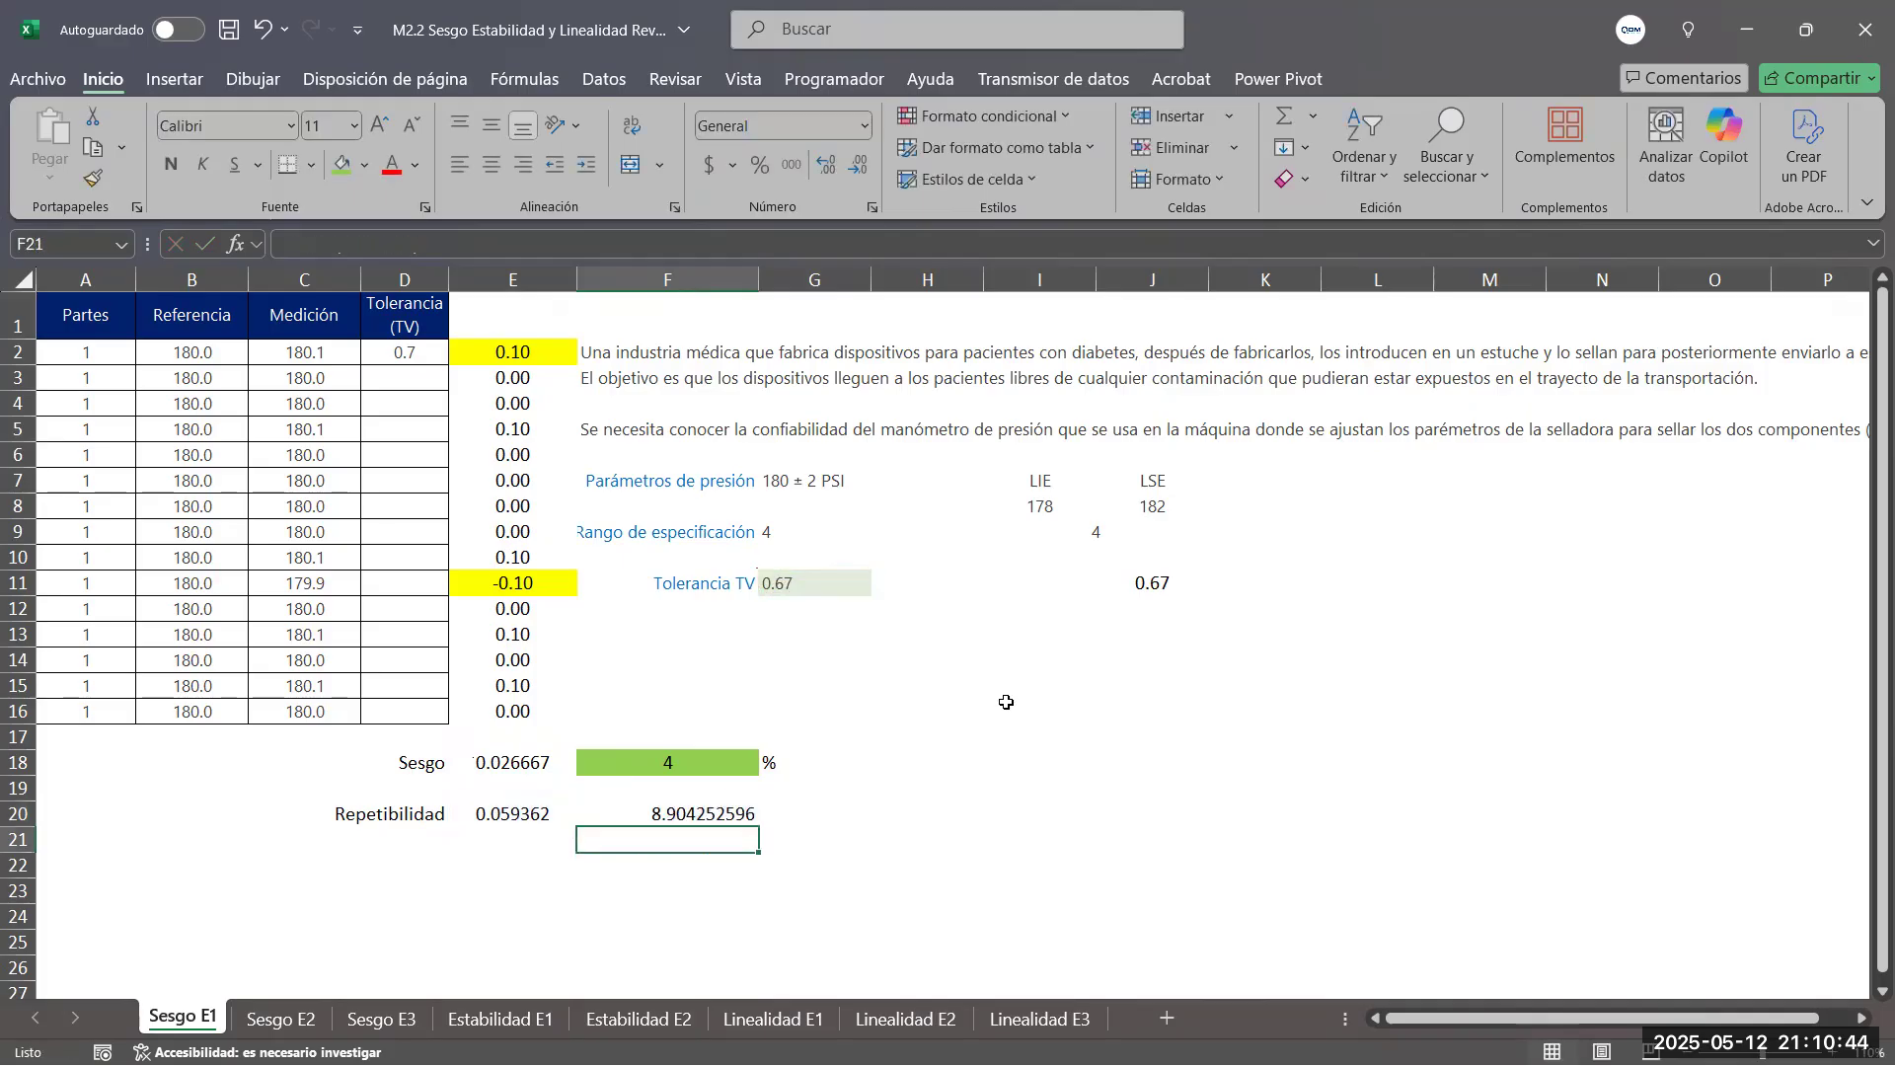
# Display the percent repeatability in F20 with one decimal place and center it
pyautogui.click(666, 815)
pyautogui.click(855, 172)
pyautogui.click(855, 172)
pyautogui.click(854, 172)
pyautogui.click(854, 172)
pyautogui.click(855, 172)
pyautogui.click(854, 172)
pyautogui.click(855, 172)
pyautogui.click(855, 172)
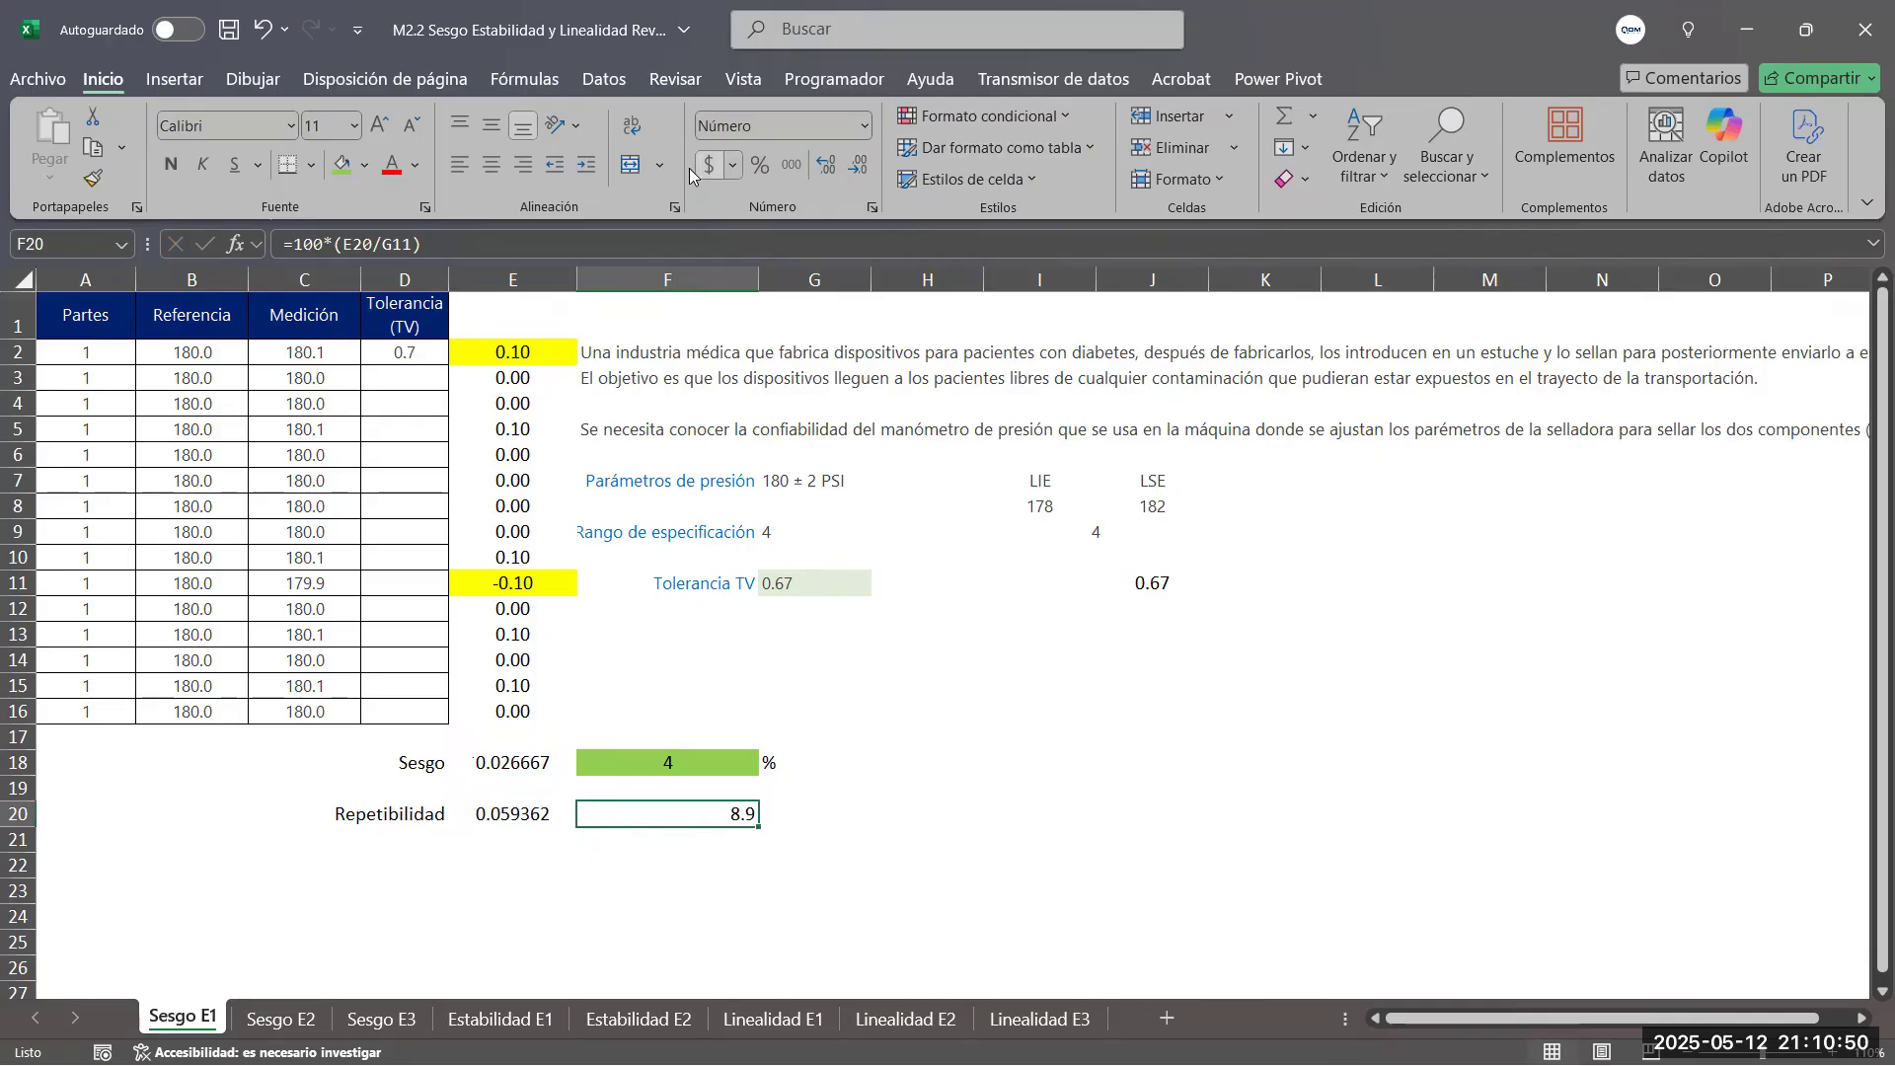
pyautogui.click(492, 165)
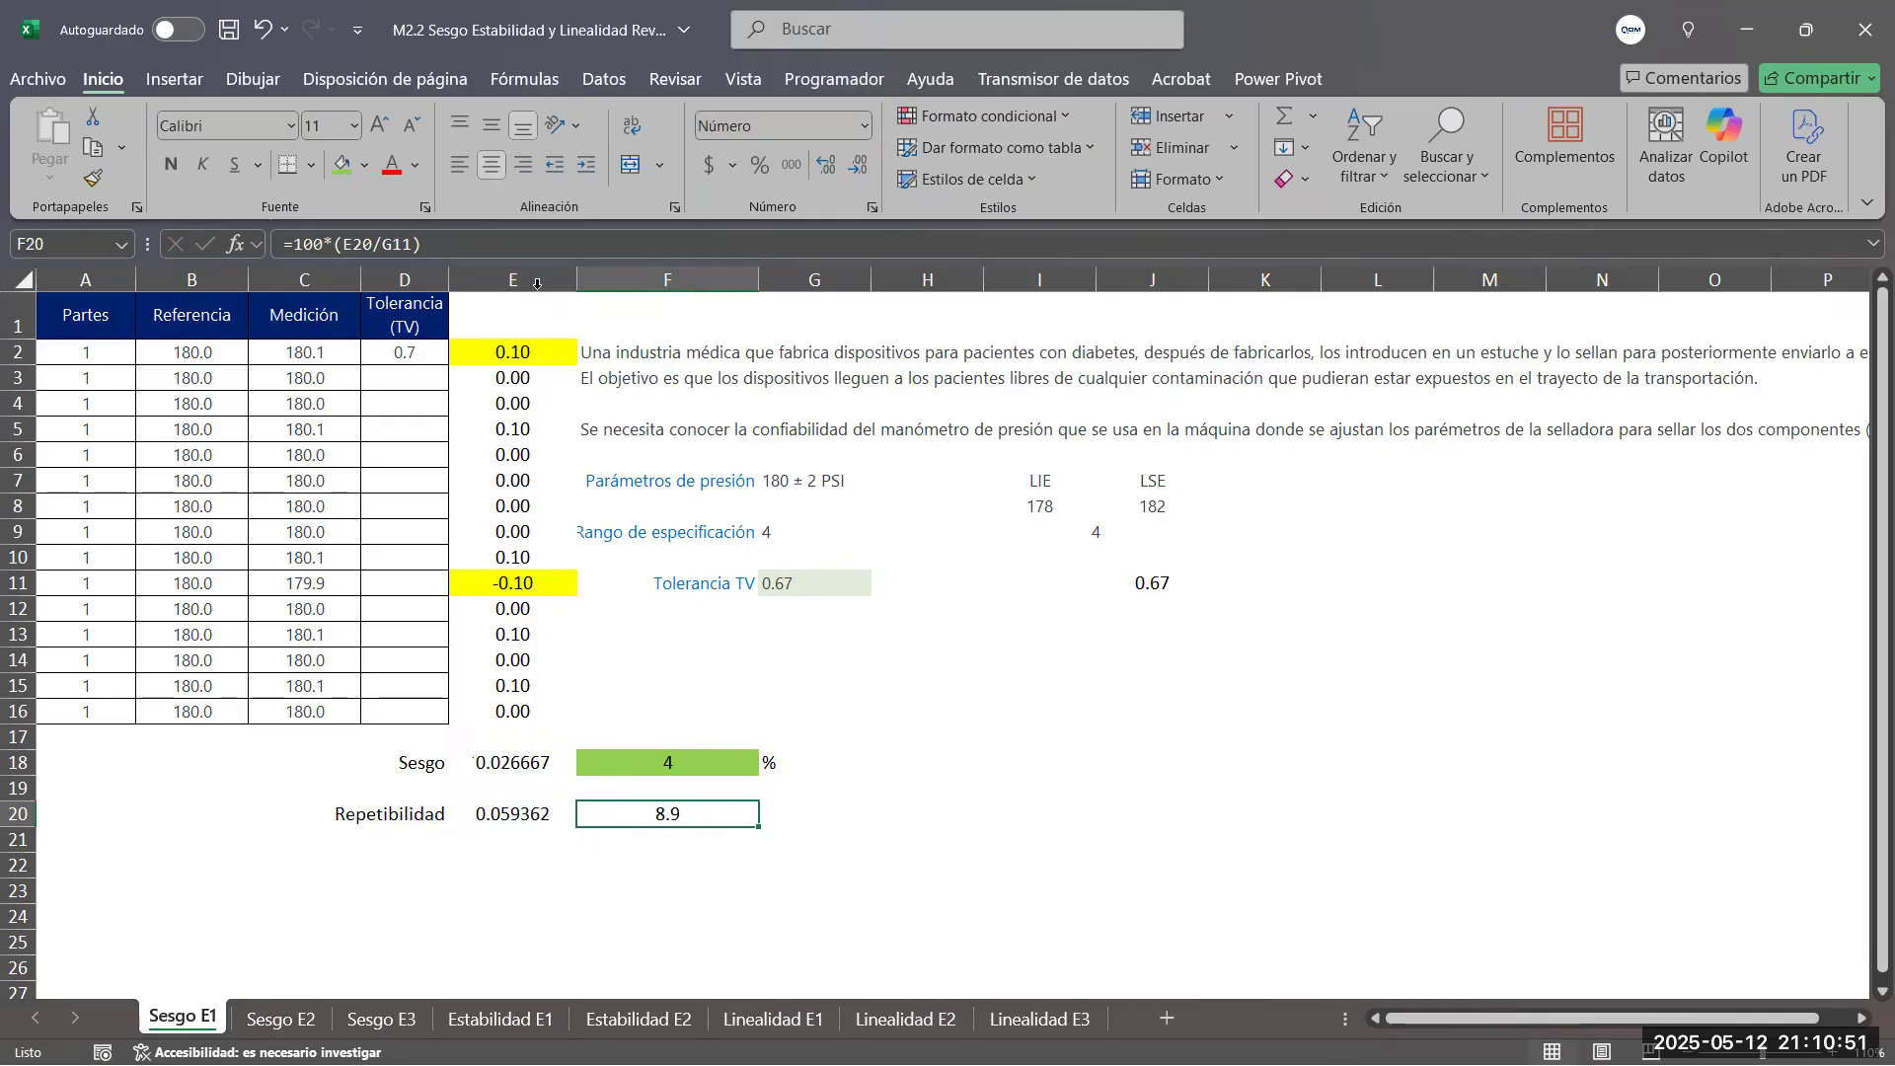
# Copy the % unit from G18 to G20 beside the percent repeatability
pyautogui.click(791, 817)
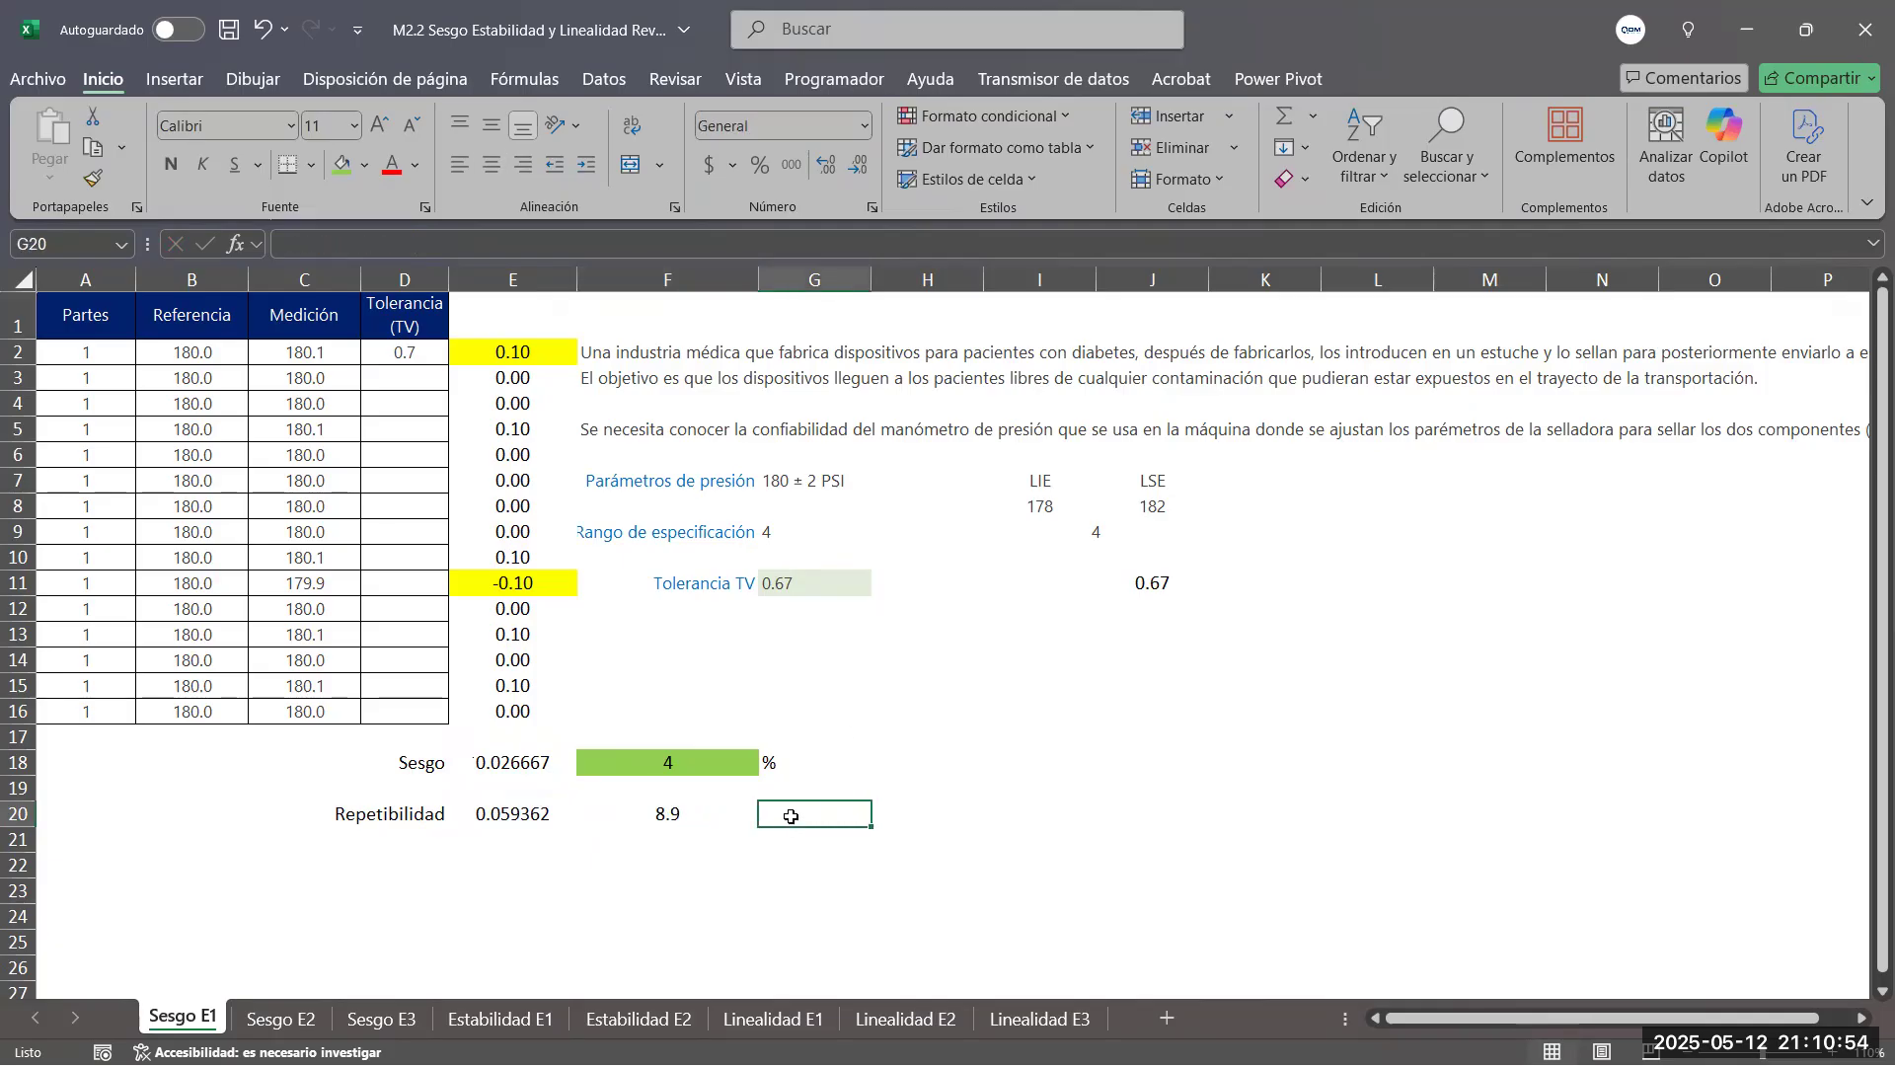
pyautogui.click(786, 768)
pyautogui.hotkey('ctrl', 'c')
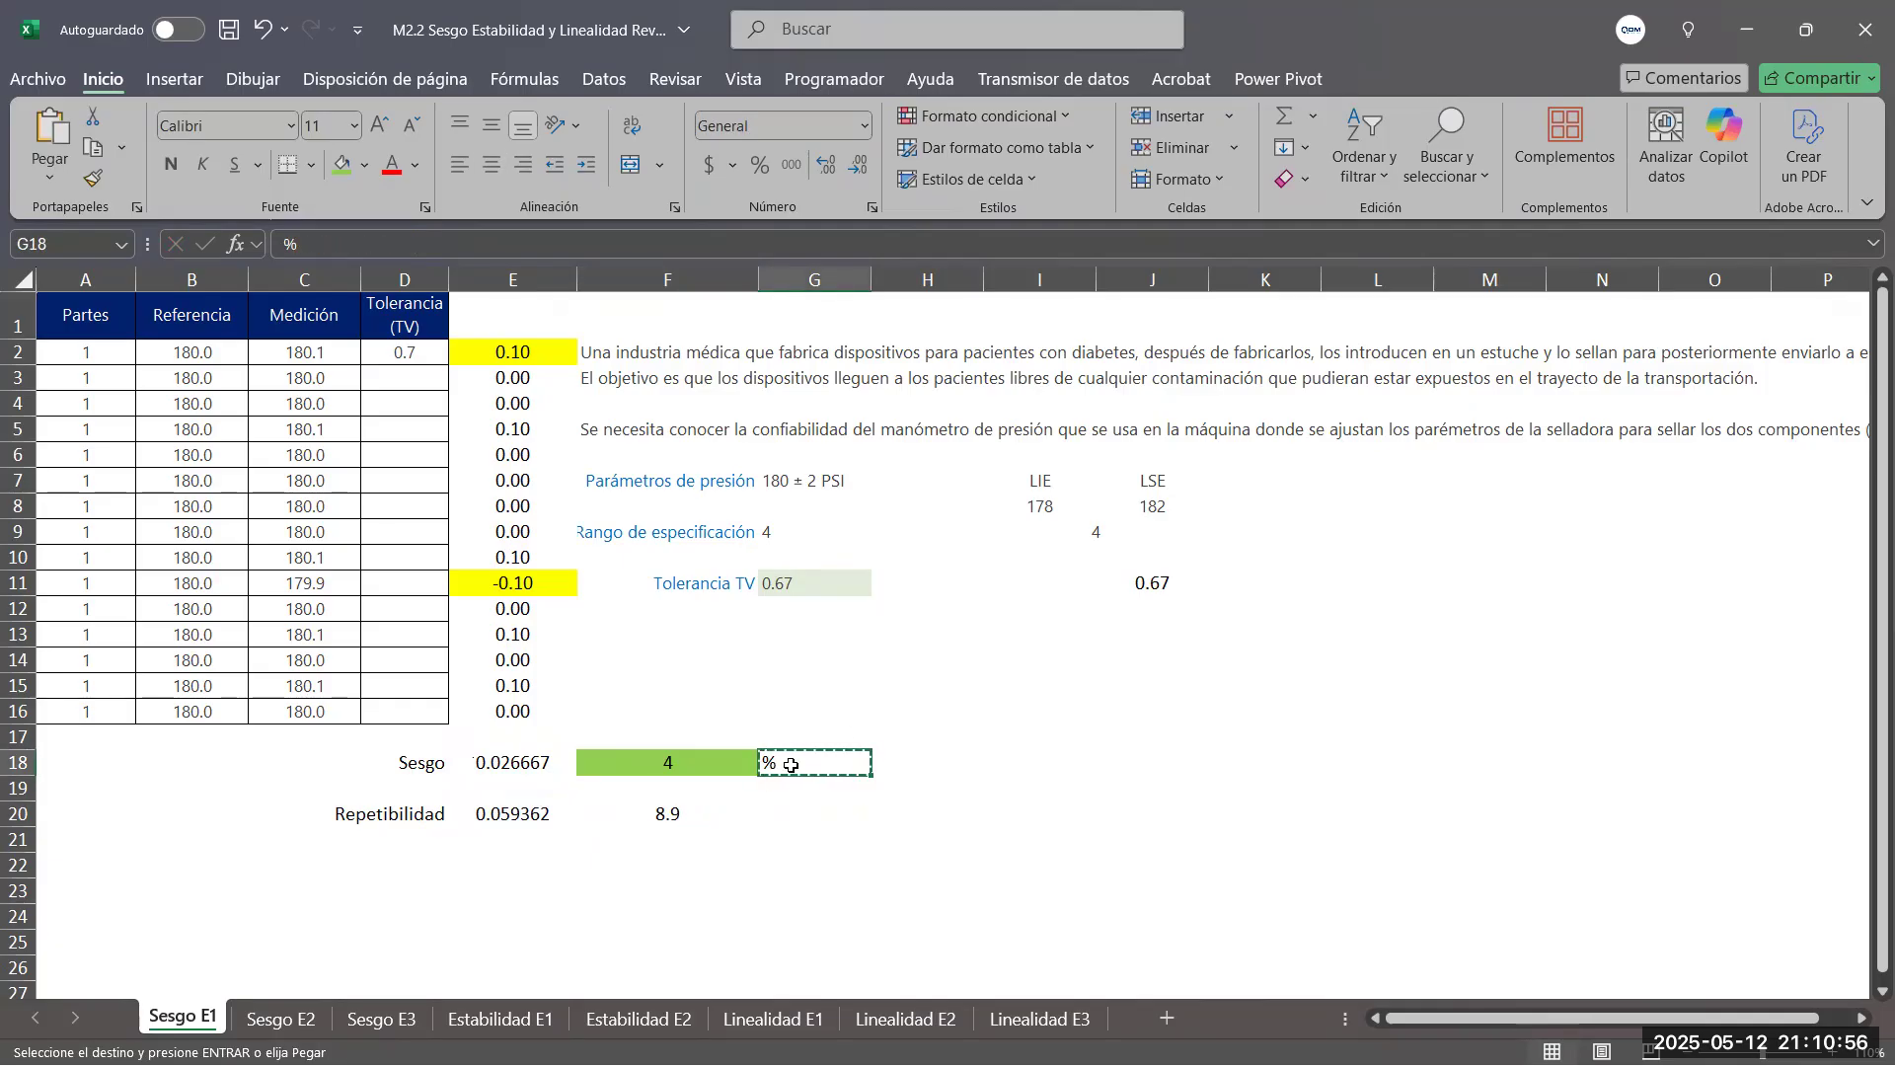
pyautogui.click(773, 815)
pyautogui.hotkey('ctrl', 'v')
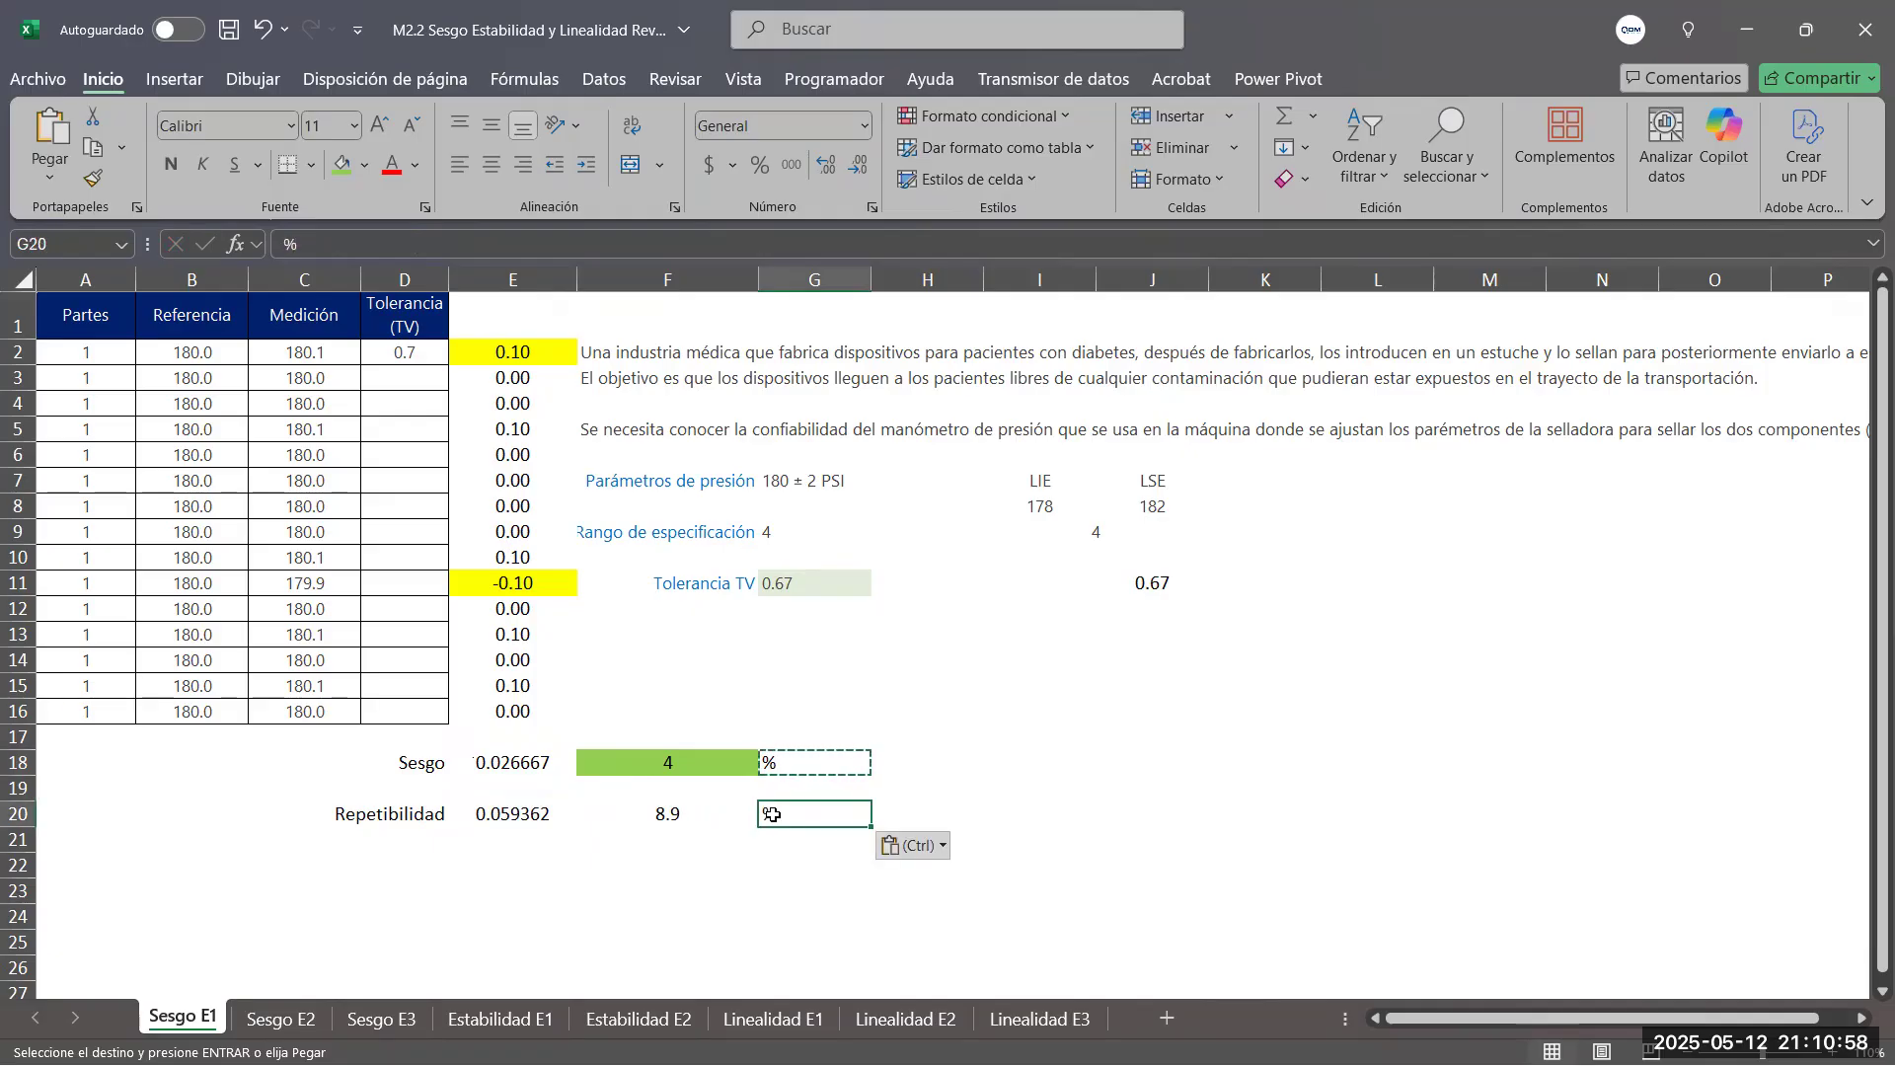
# Fill the percent repeatability cell F20 with the same green as the percent bias cell F18
pyautogui.click(671, 766)
pyautogui.click(667, 813)
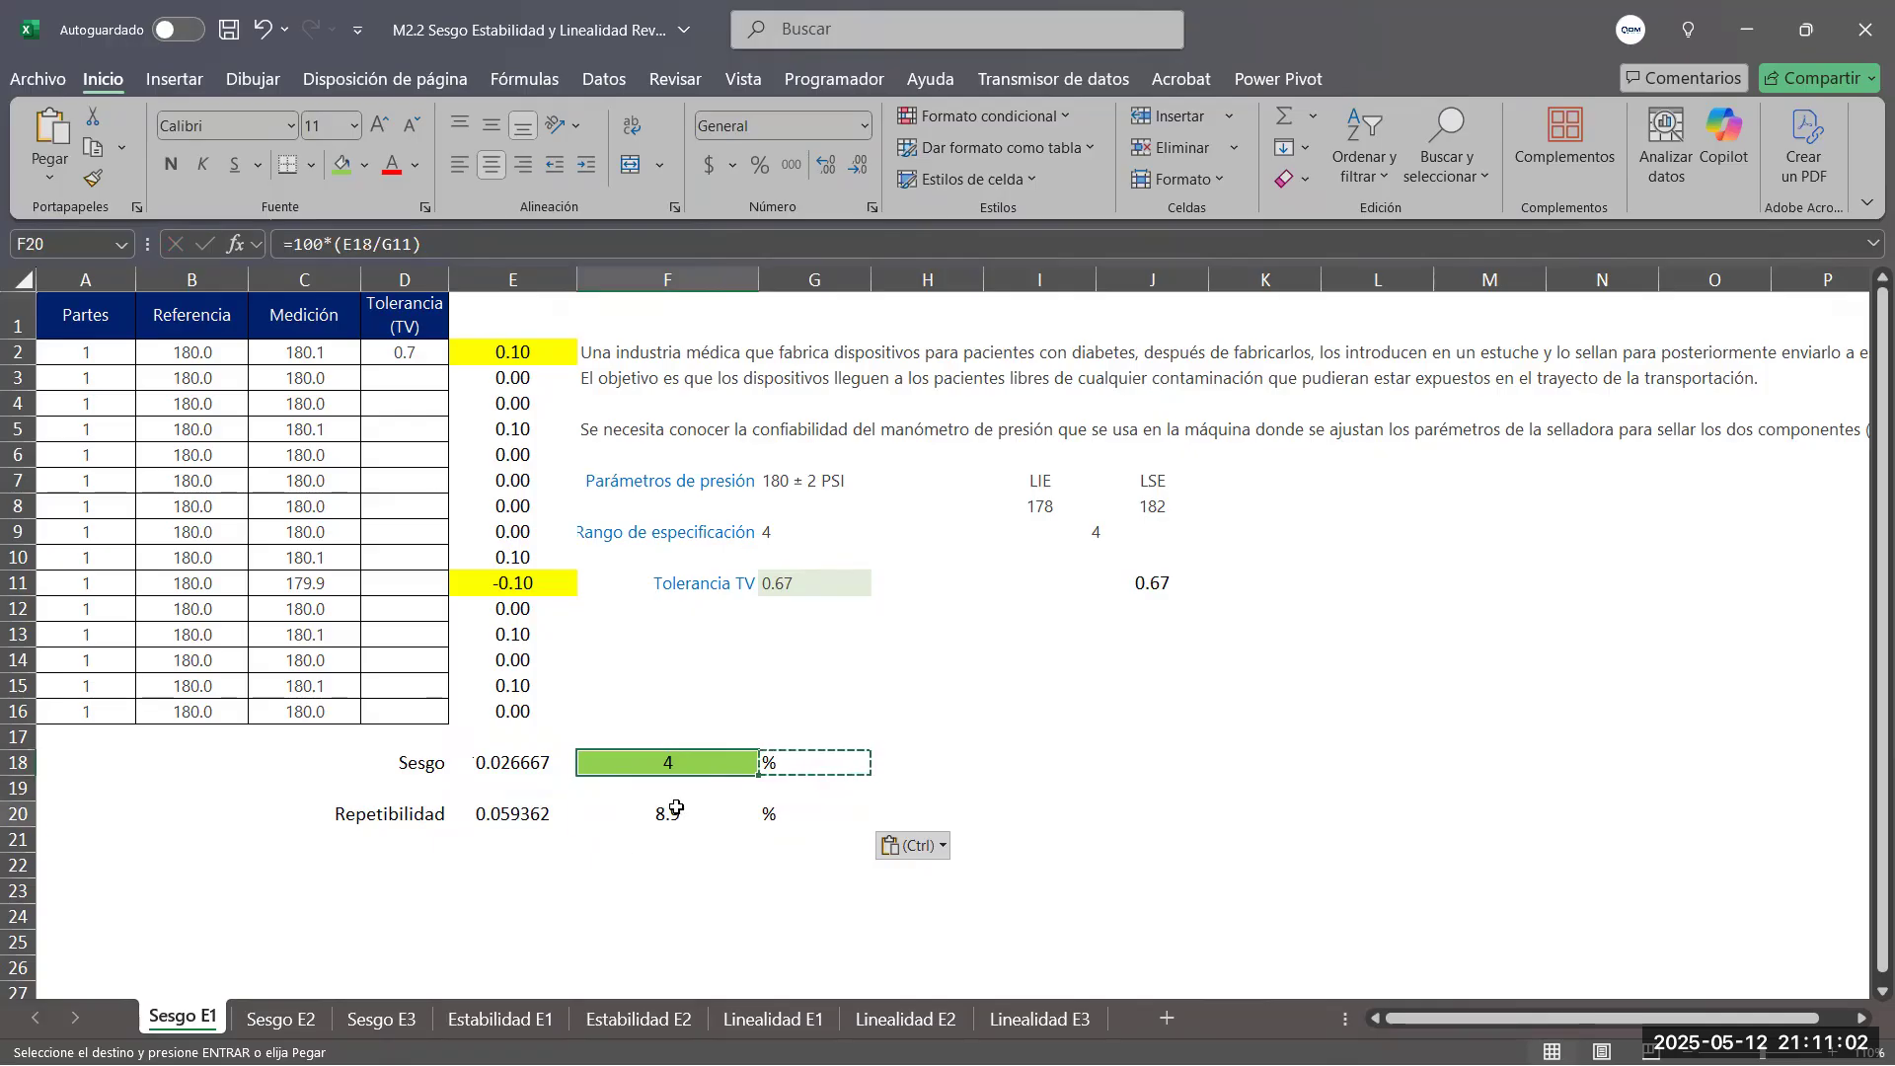
pyautogui.click(342, 165)
pyautogui.click(1024, 823)
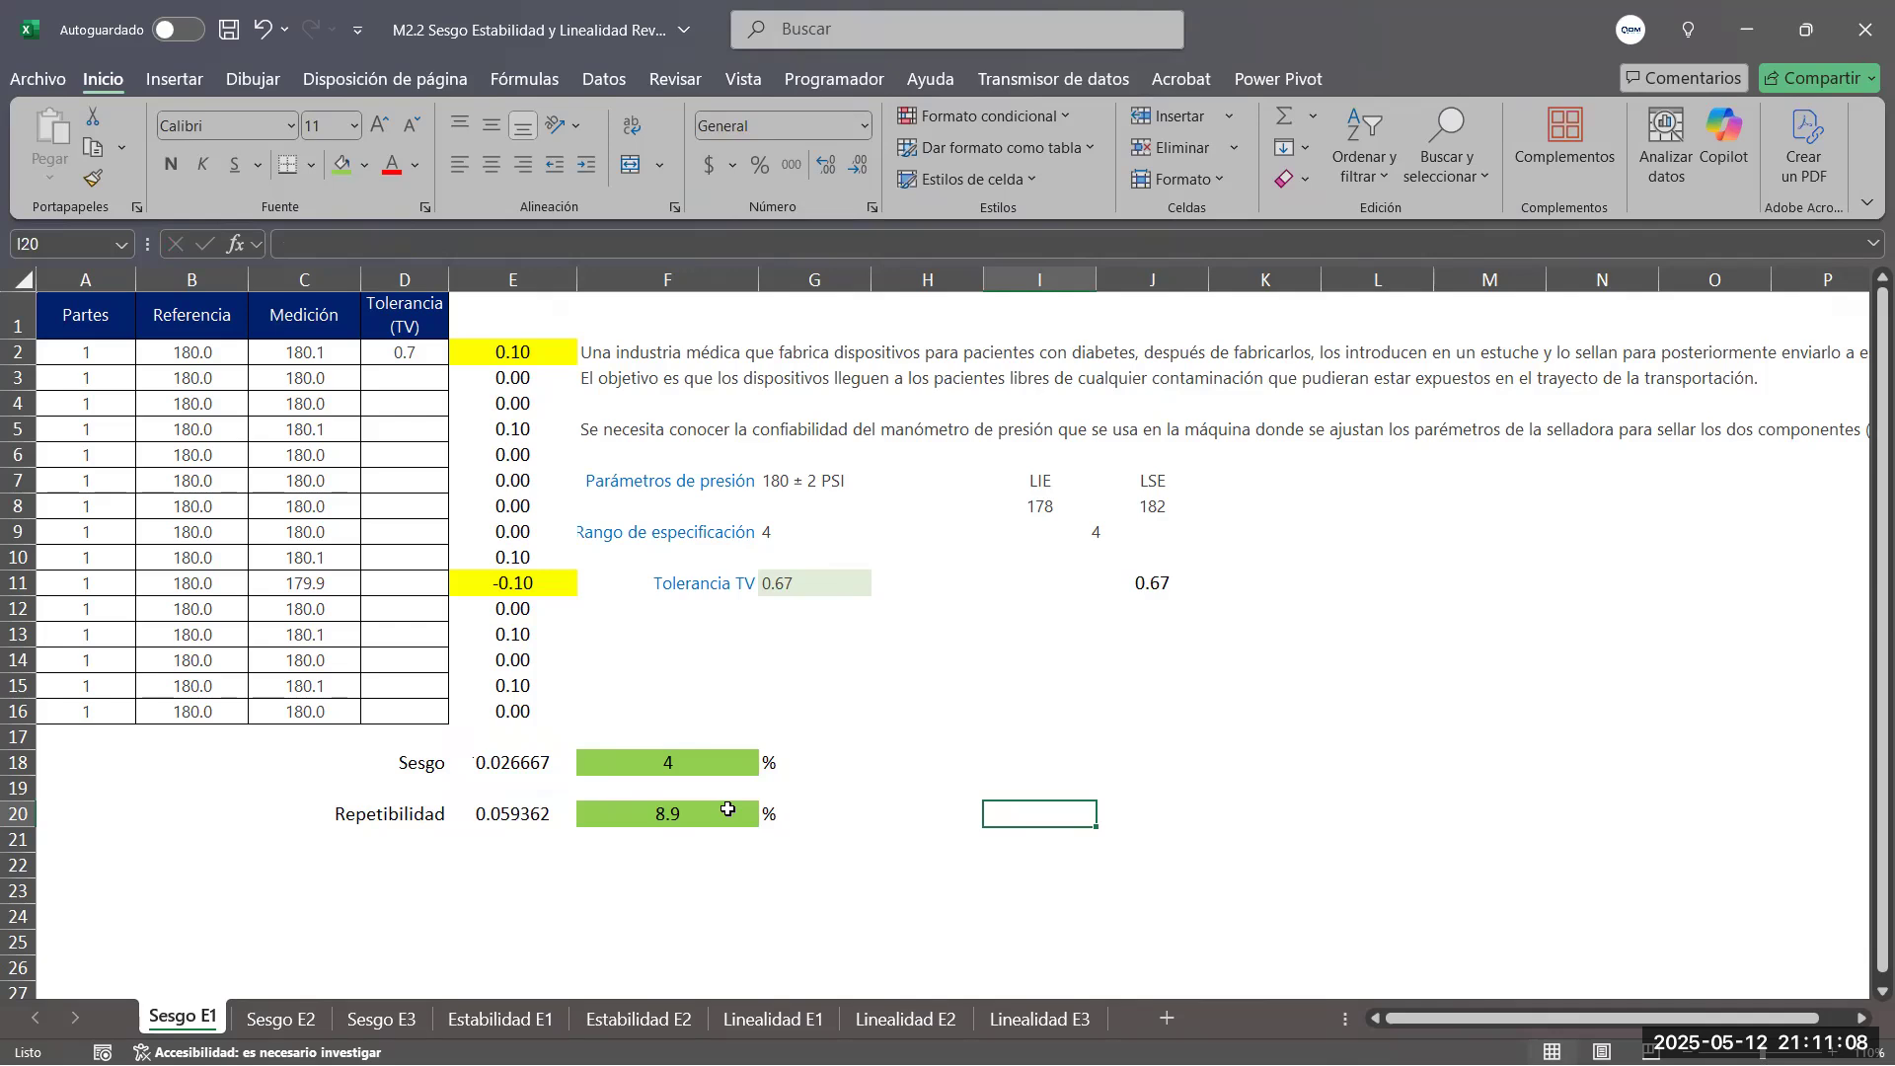
# Compare the bias in E18 and the percentages in F18 and F20 with the bias table in Minitab's gauge linearity and bias report
pyautogui.click(507, 769)
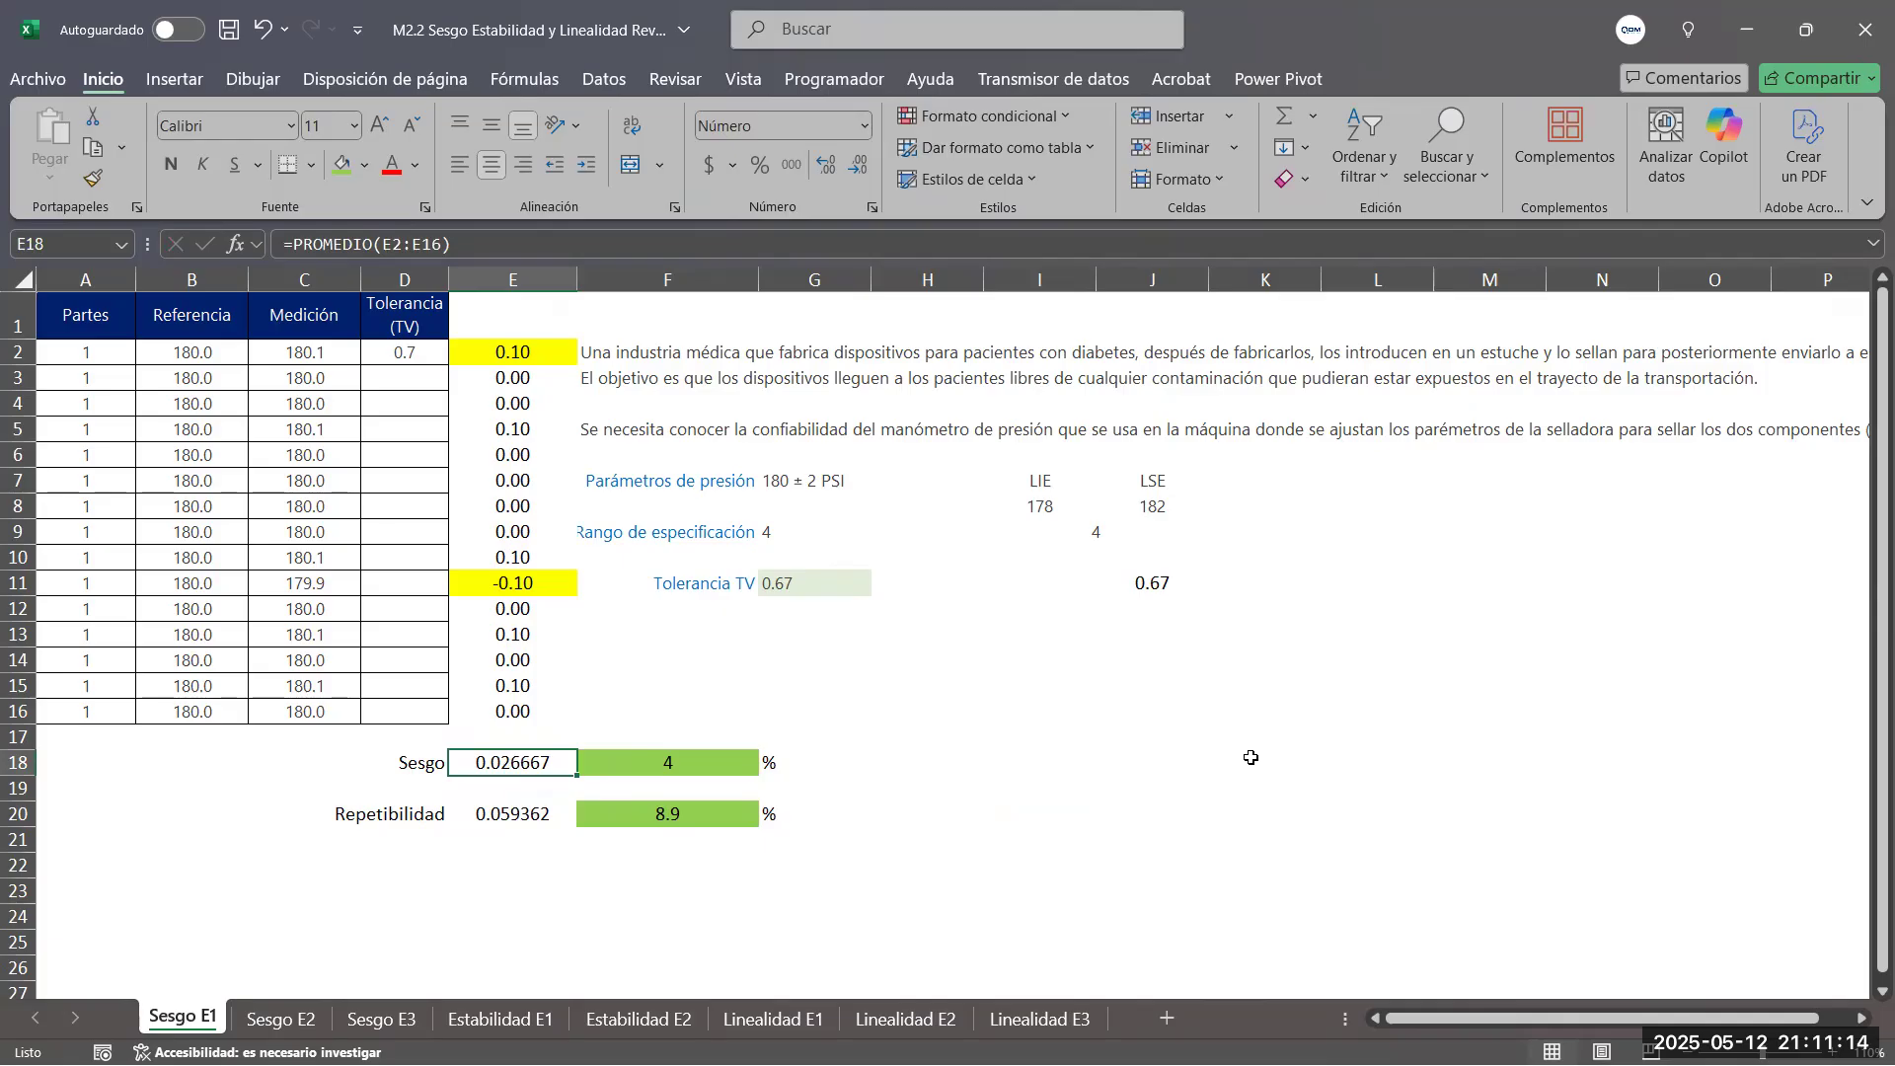
pyautogui.click(672, 805)
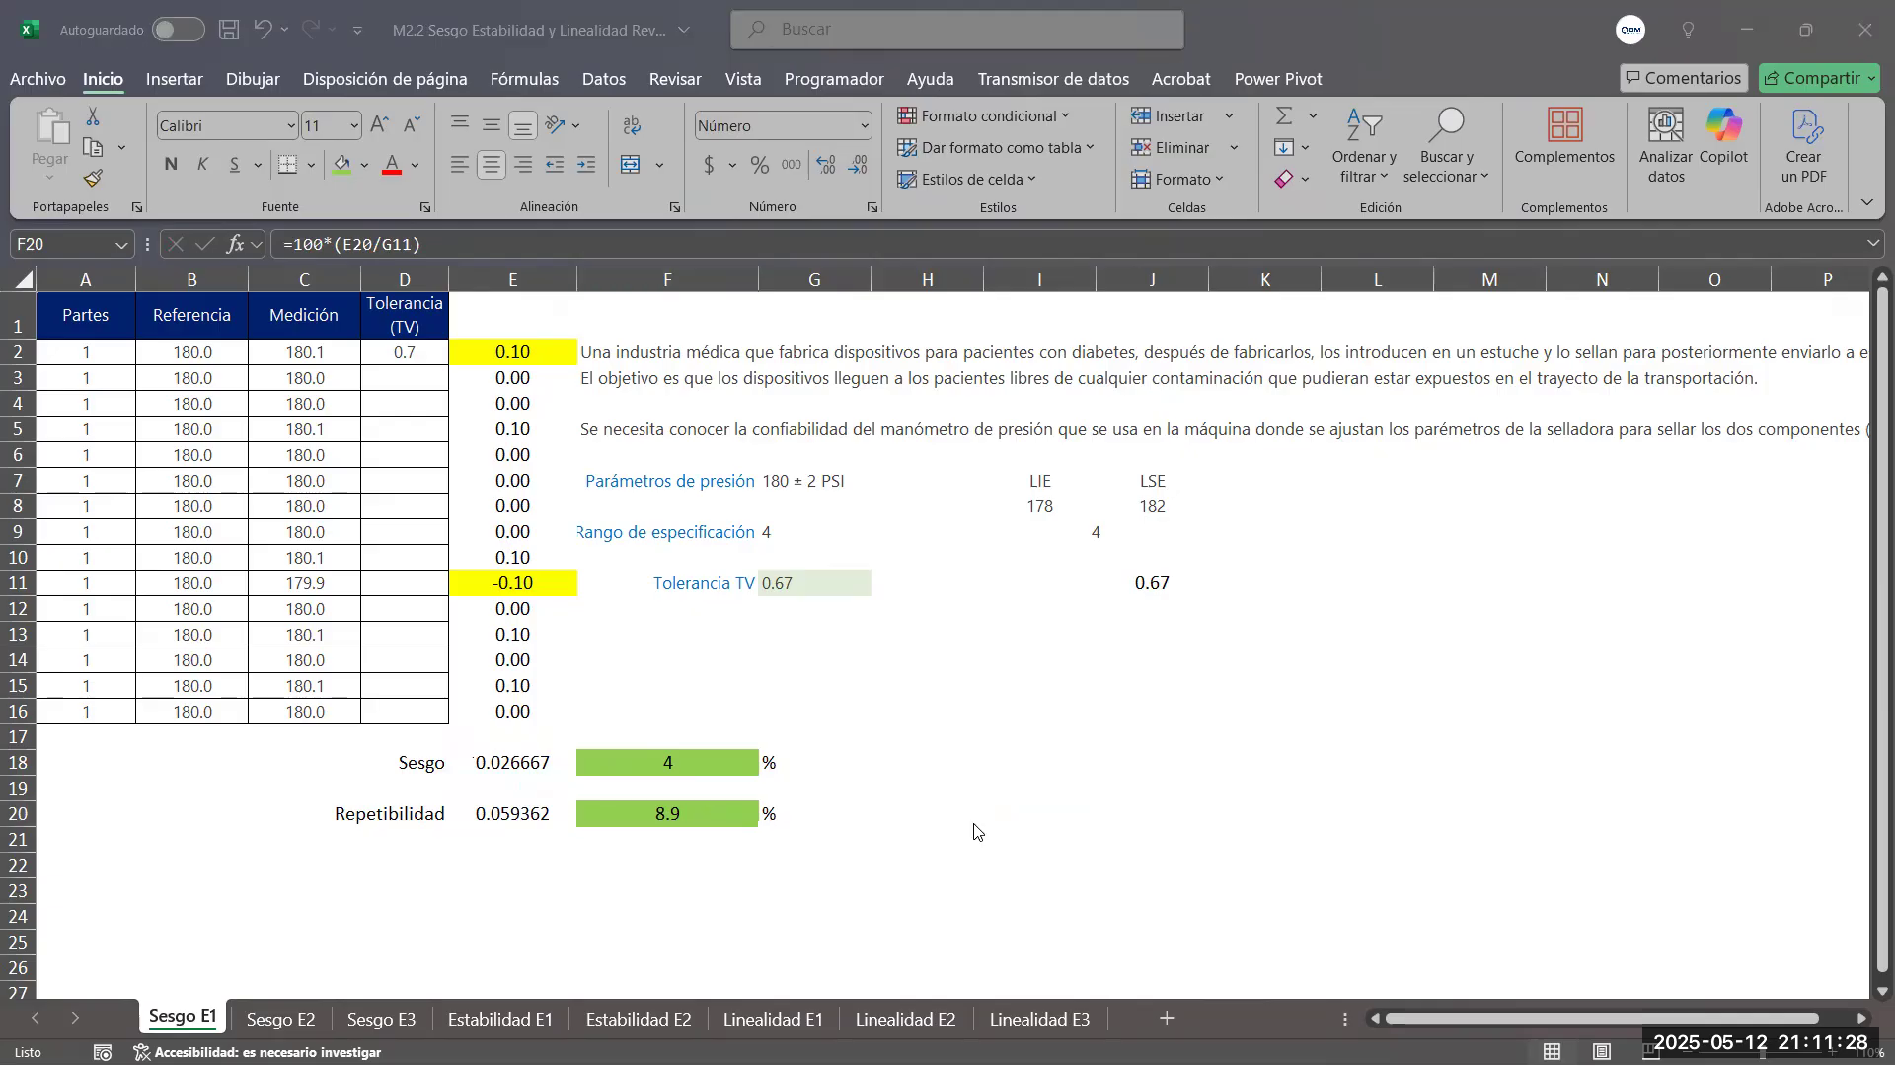
pyautogui.hotkey('alt', 'Tab')
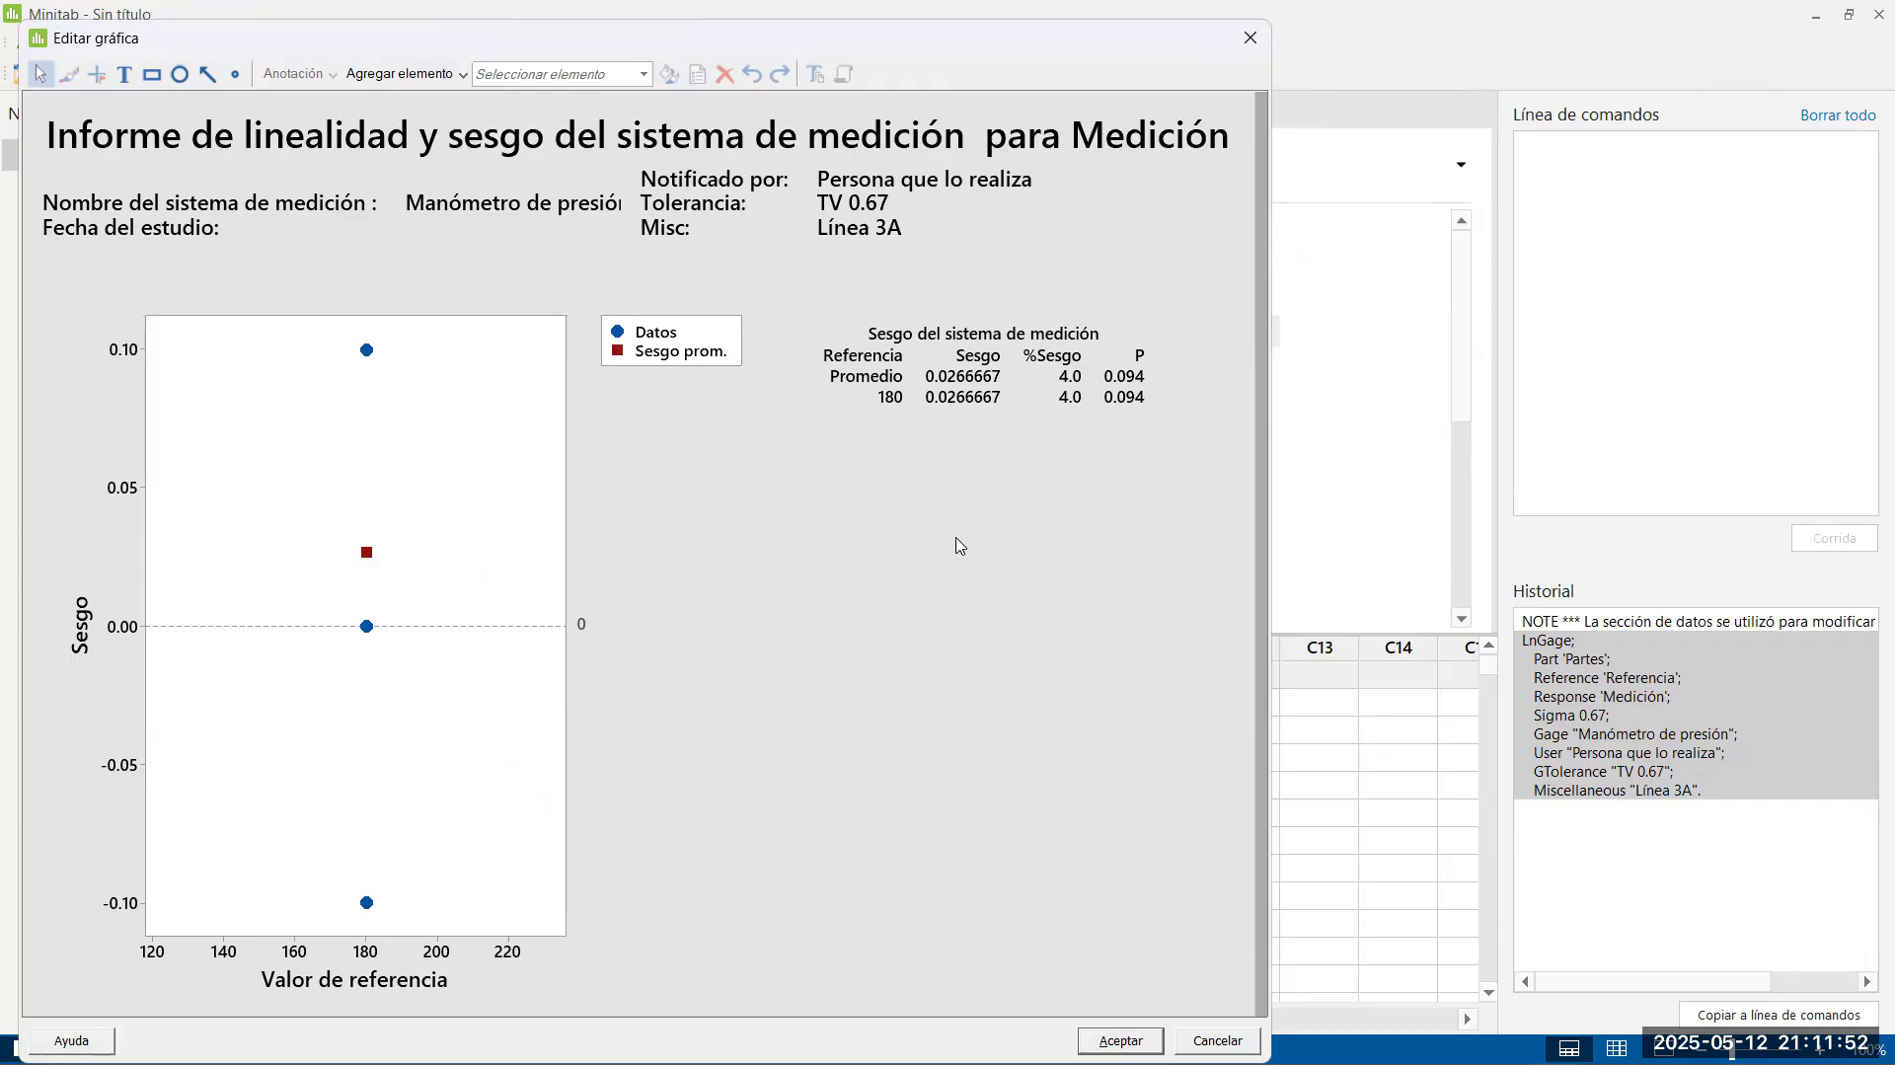
pyautogui.hotkey('alt', 'Tab')
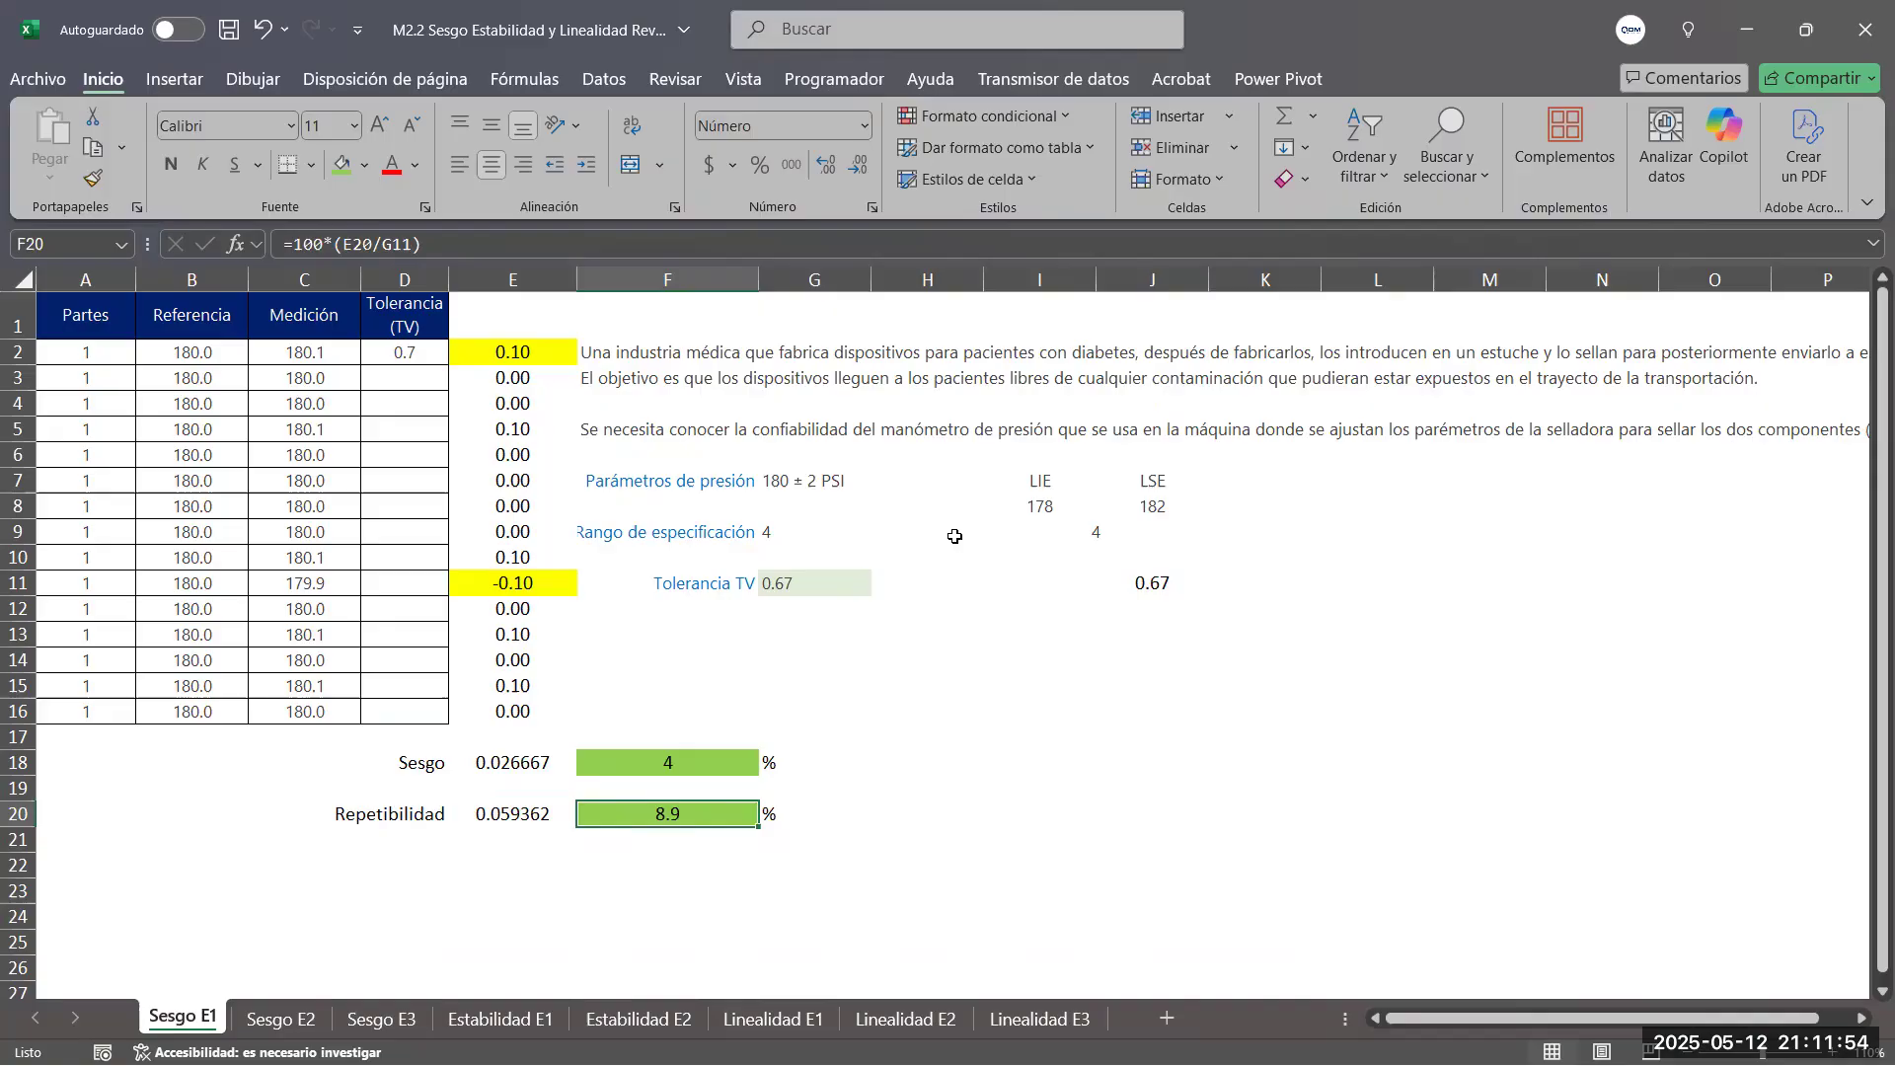
pyautogui.hotkey('alt', 'Tab')
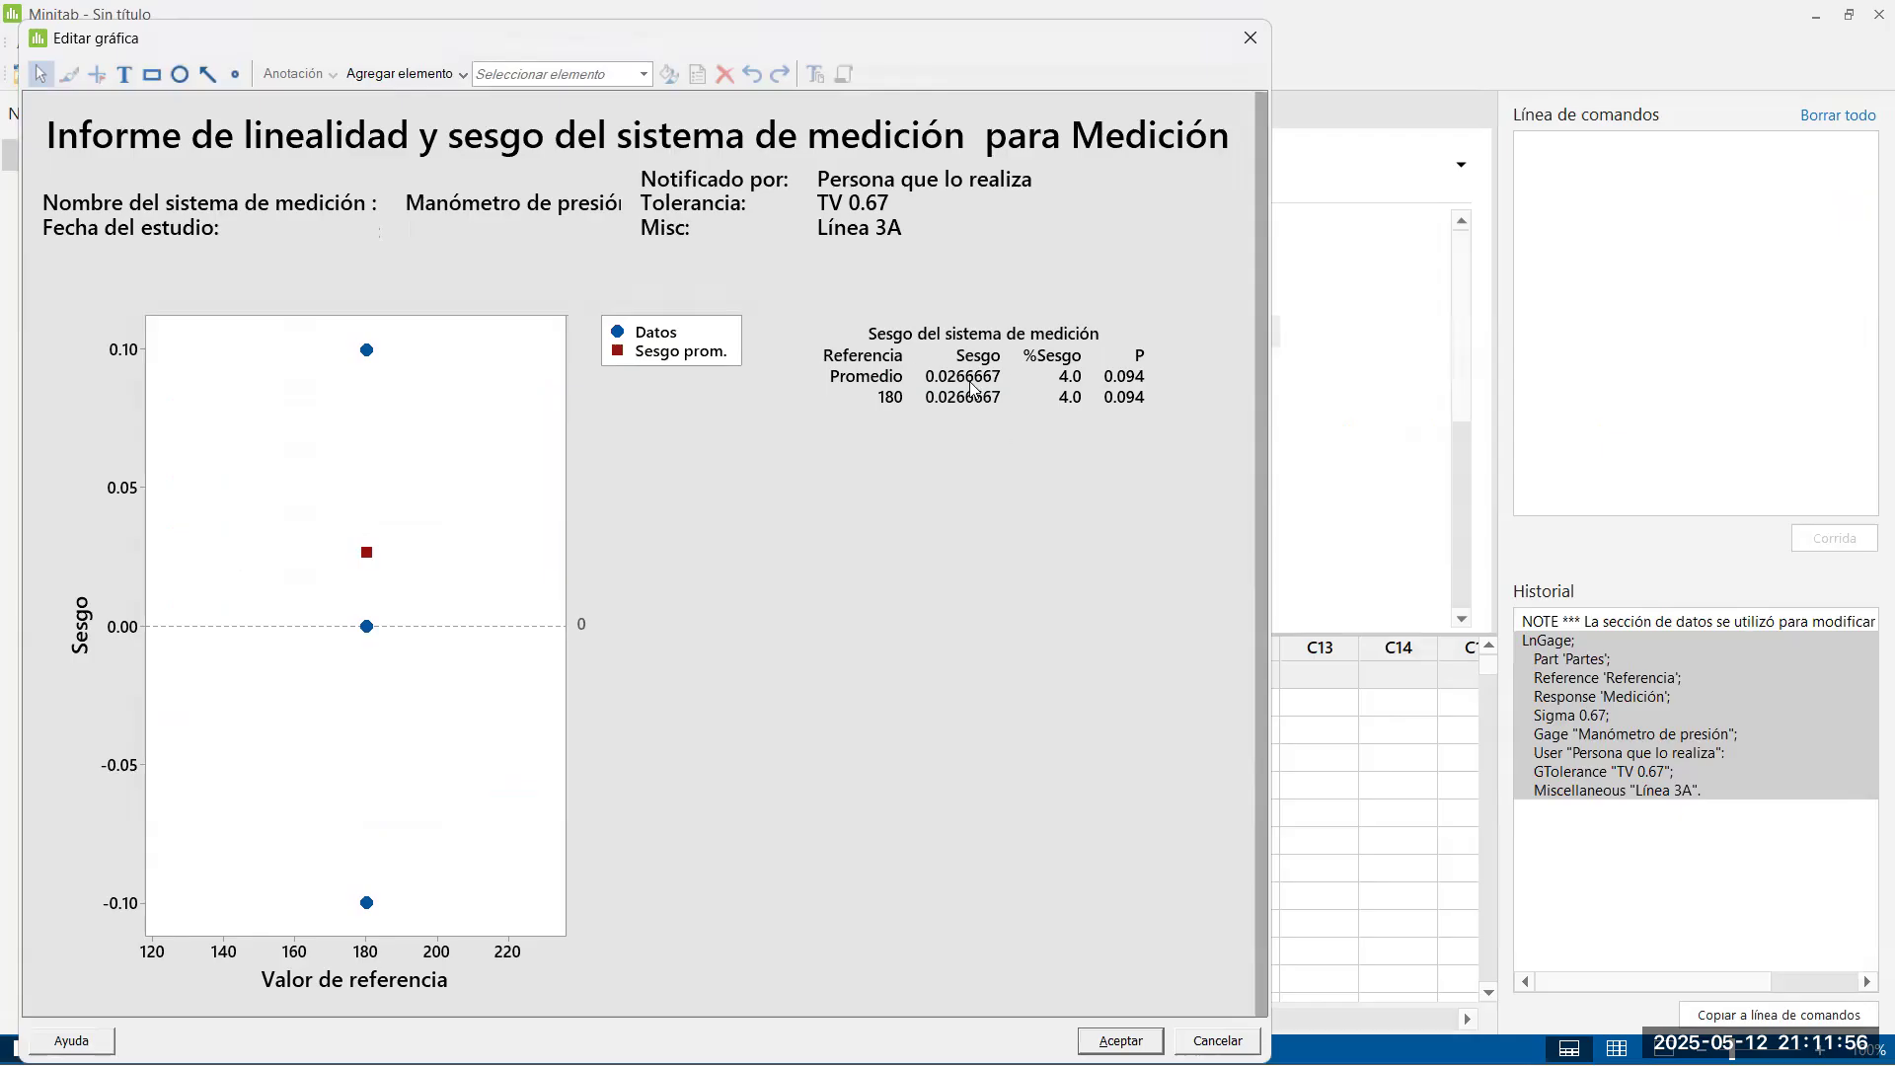
pyautogui.hotkey('alt', 'Tab')
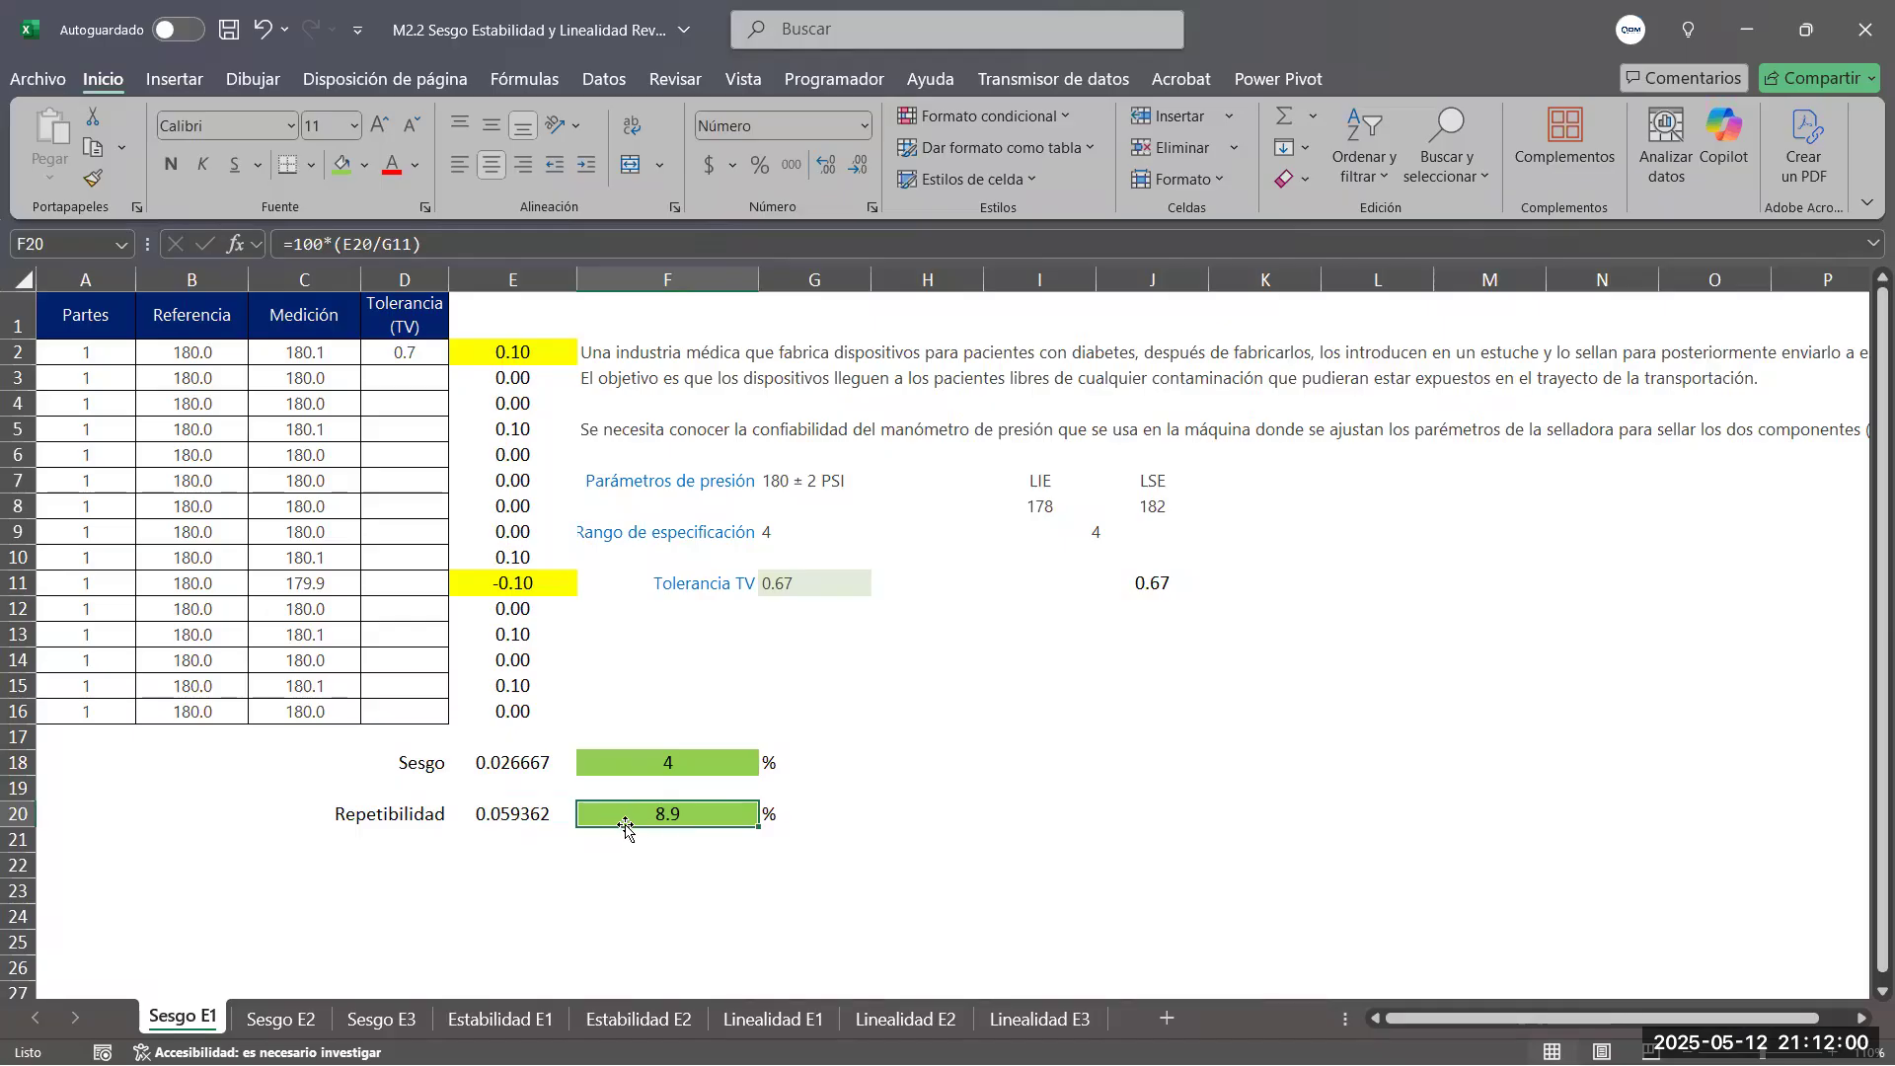
# Switch to Minitab, accept the graph editor for the bias report, and show only the output with the worksheet hidden
pyautogui.hotkey('alt', 'Tab')
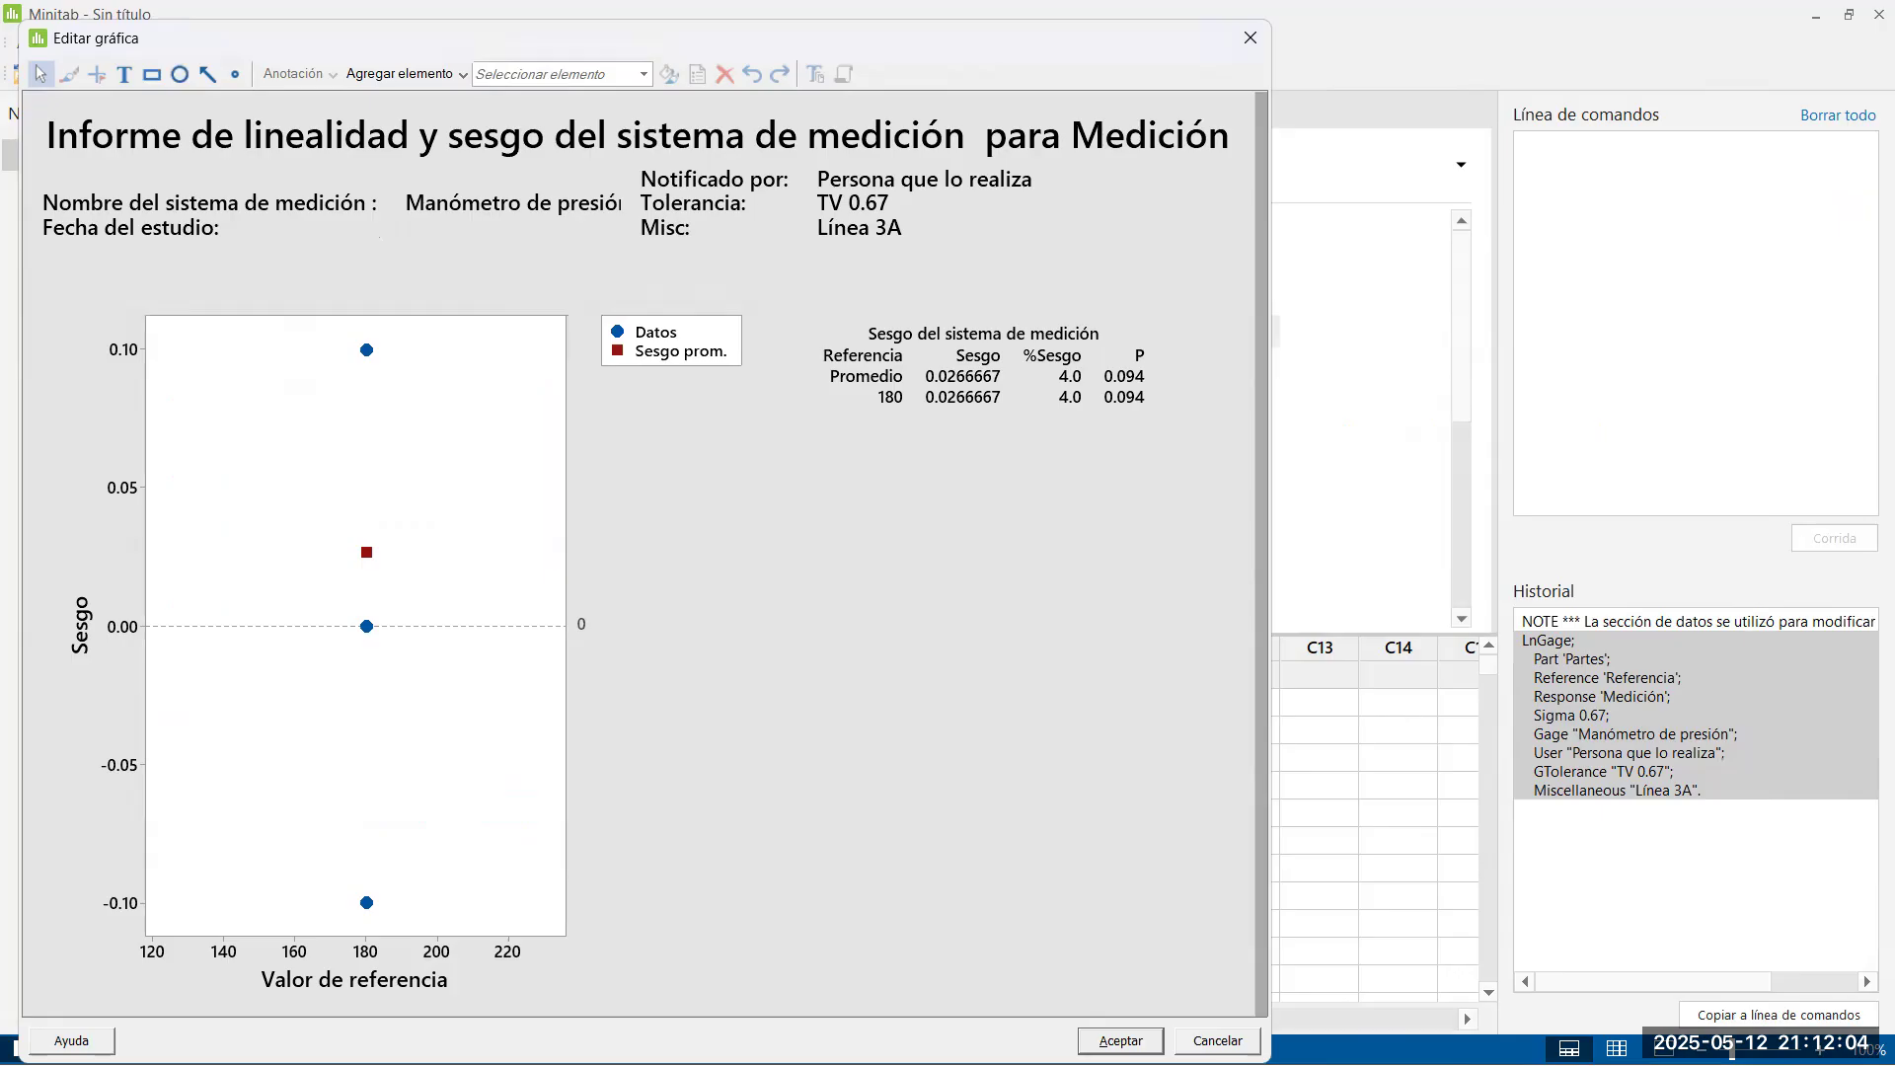
pyautogui.press('Return')
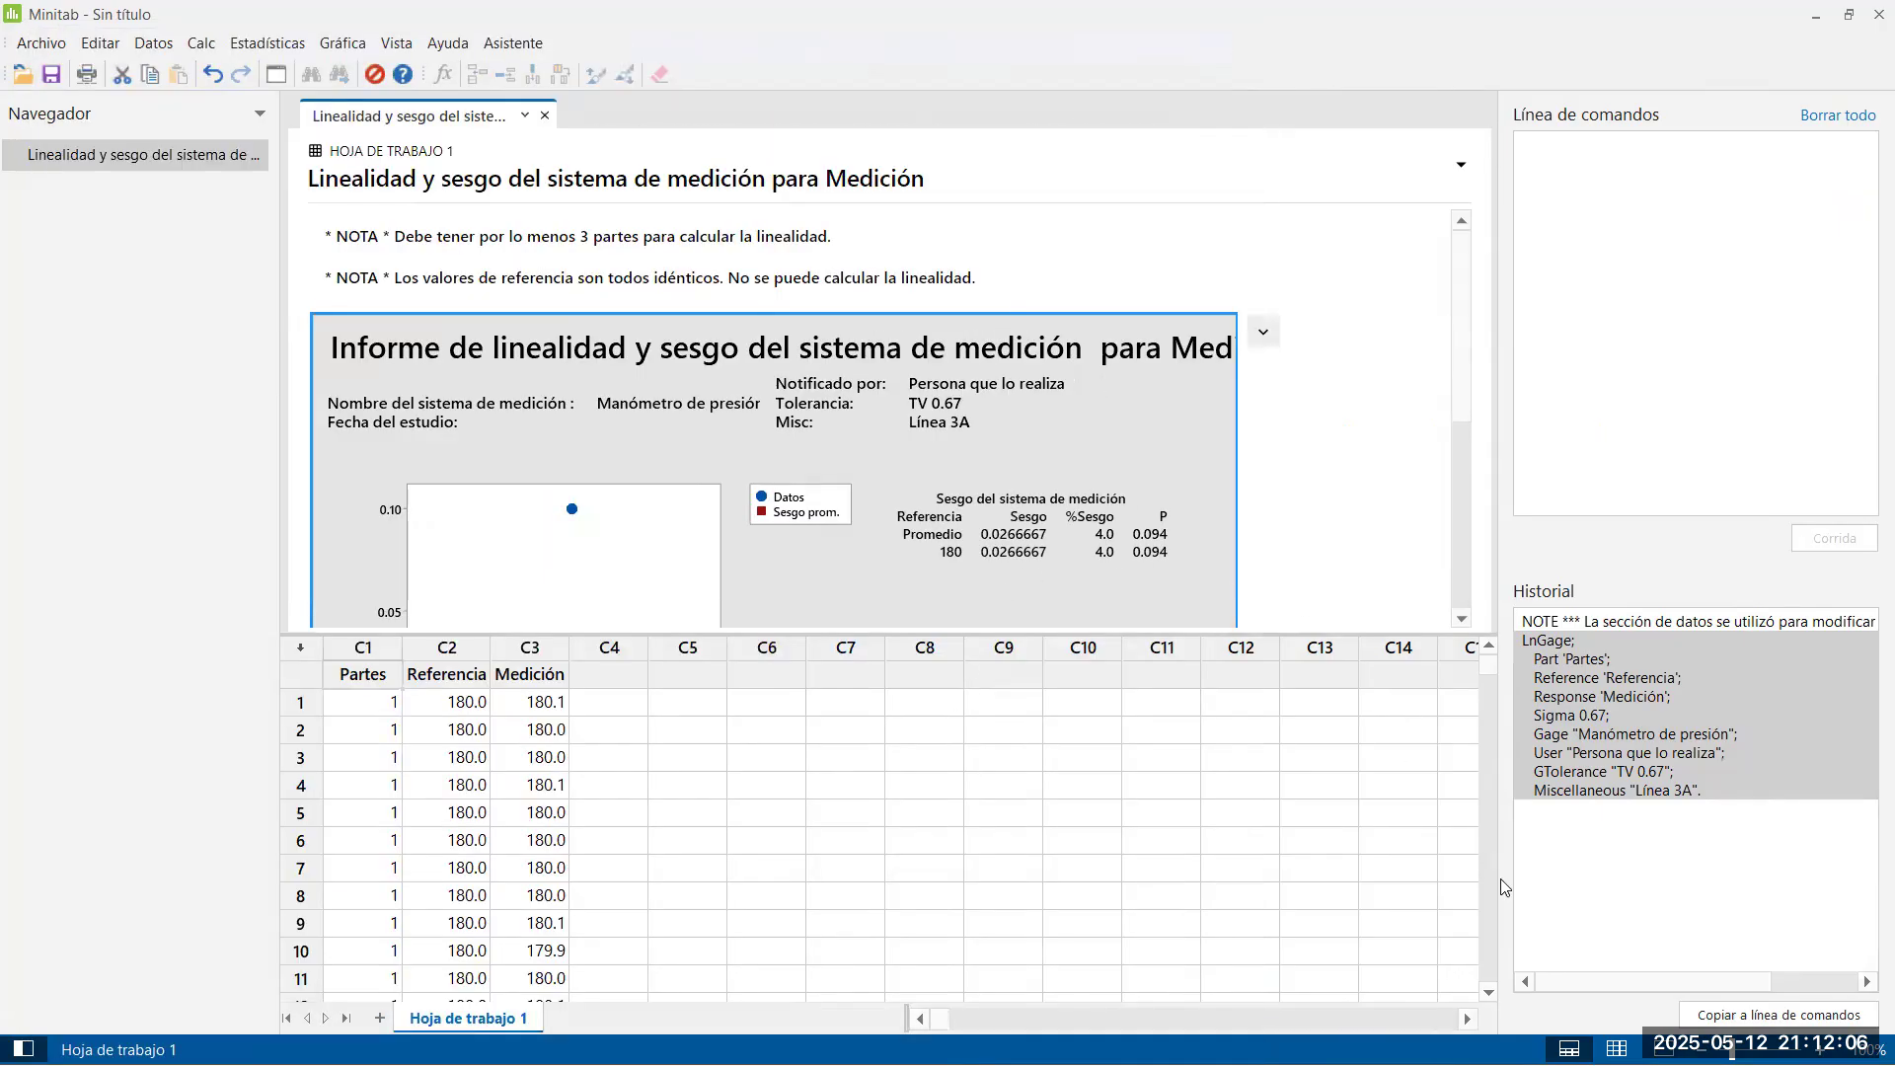
pyautogui.click(1664, 1050)
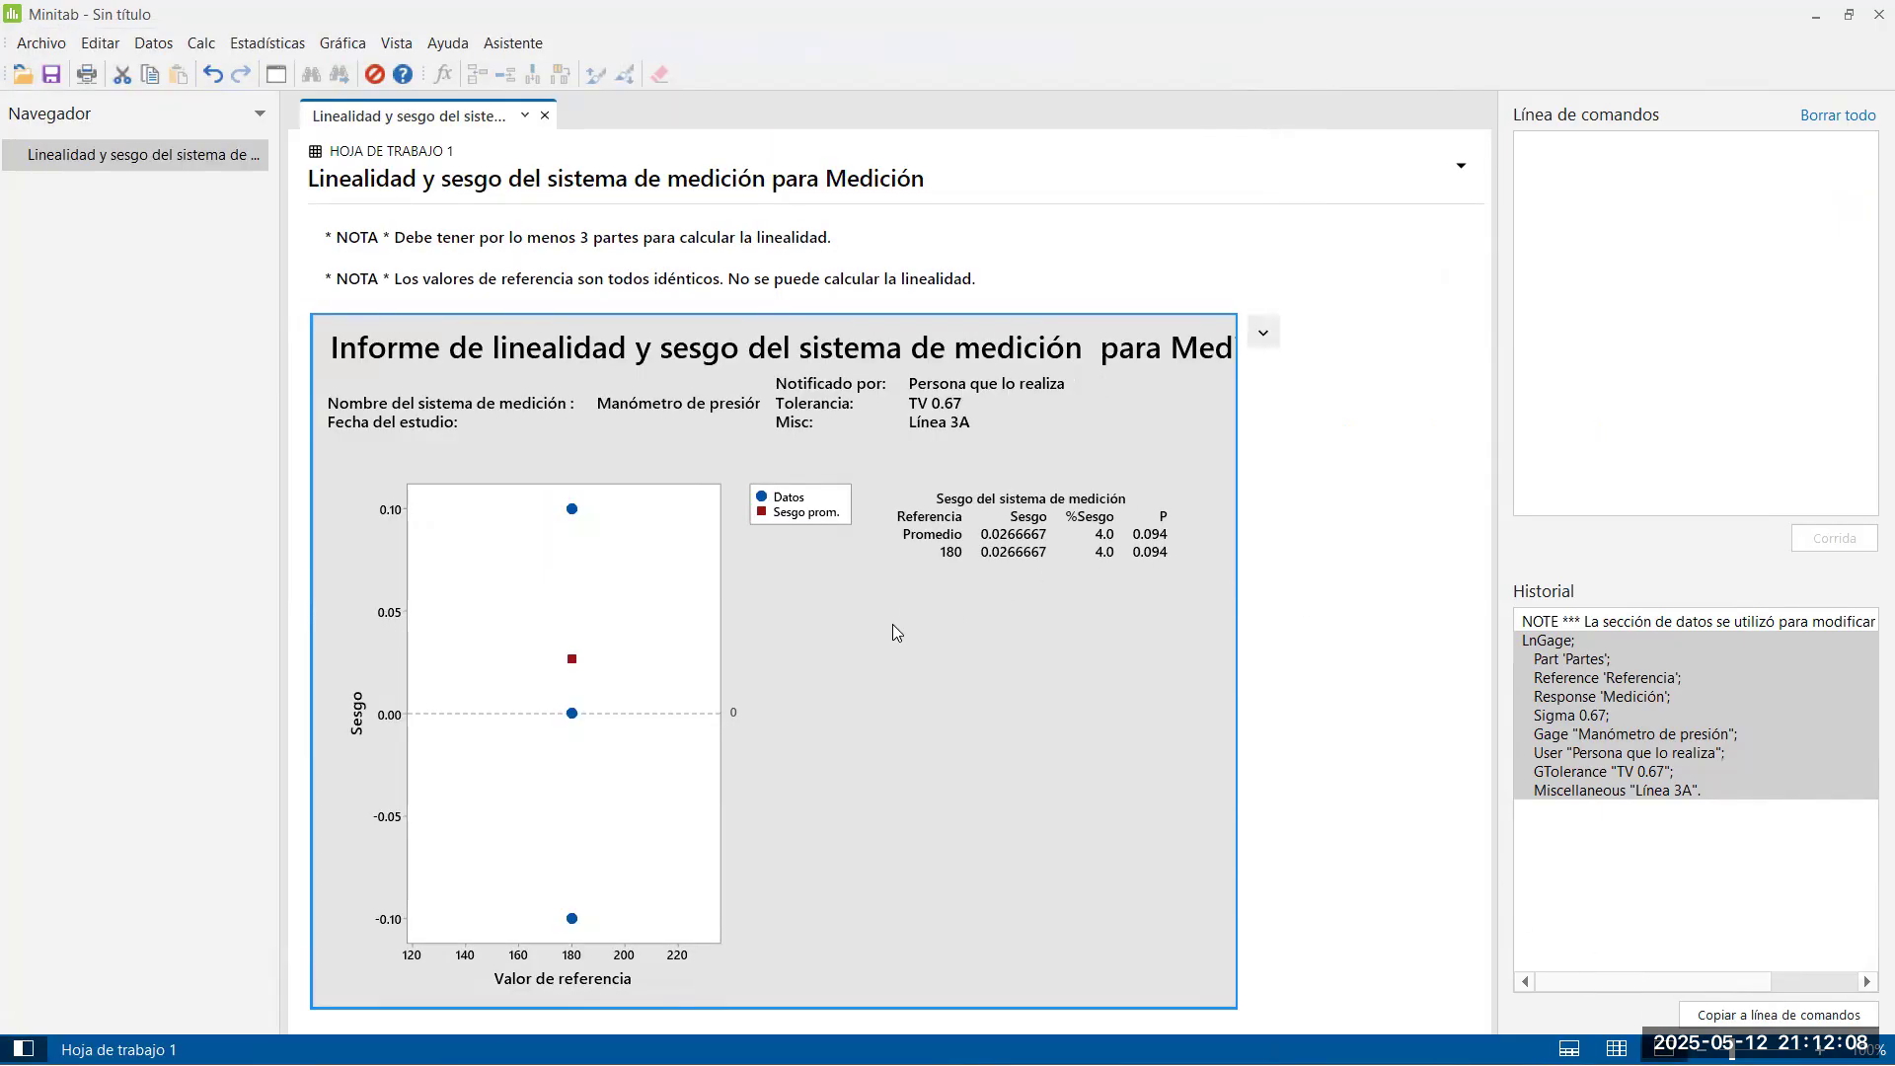